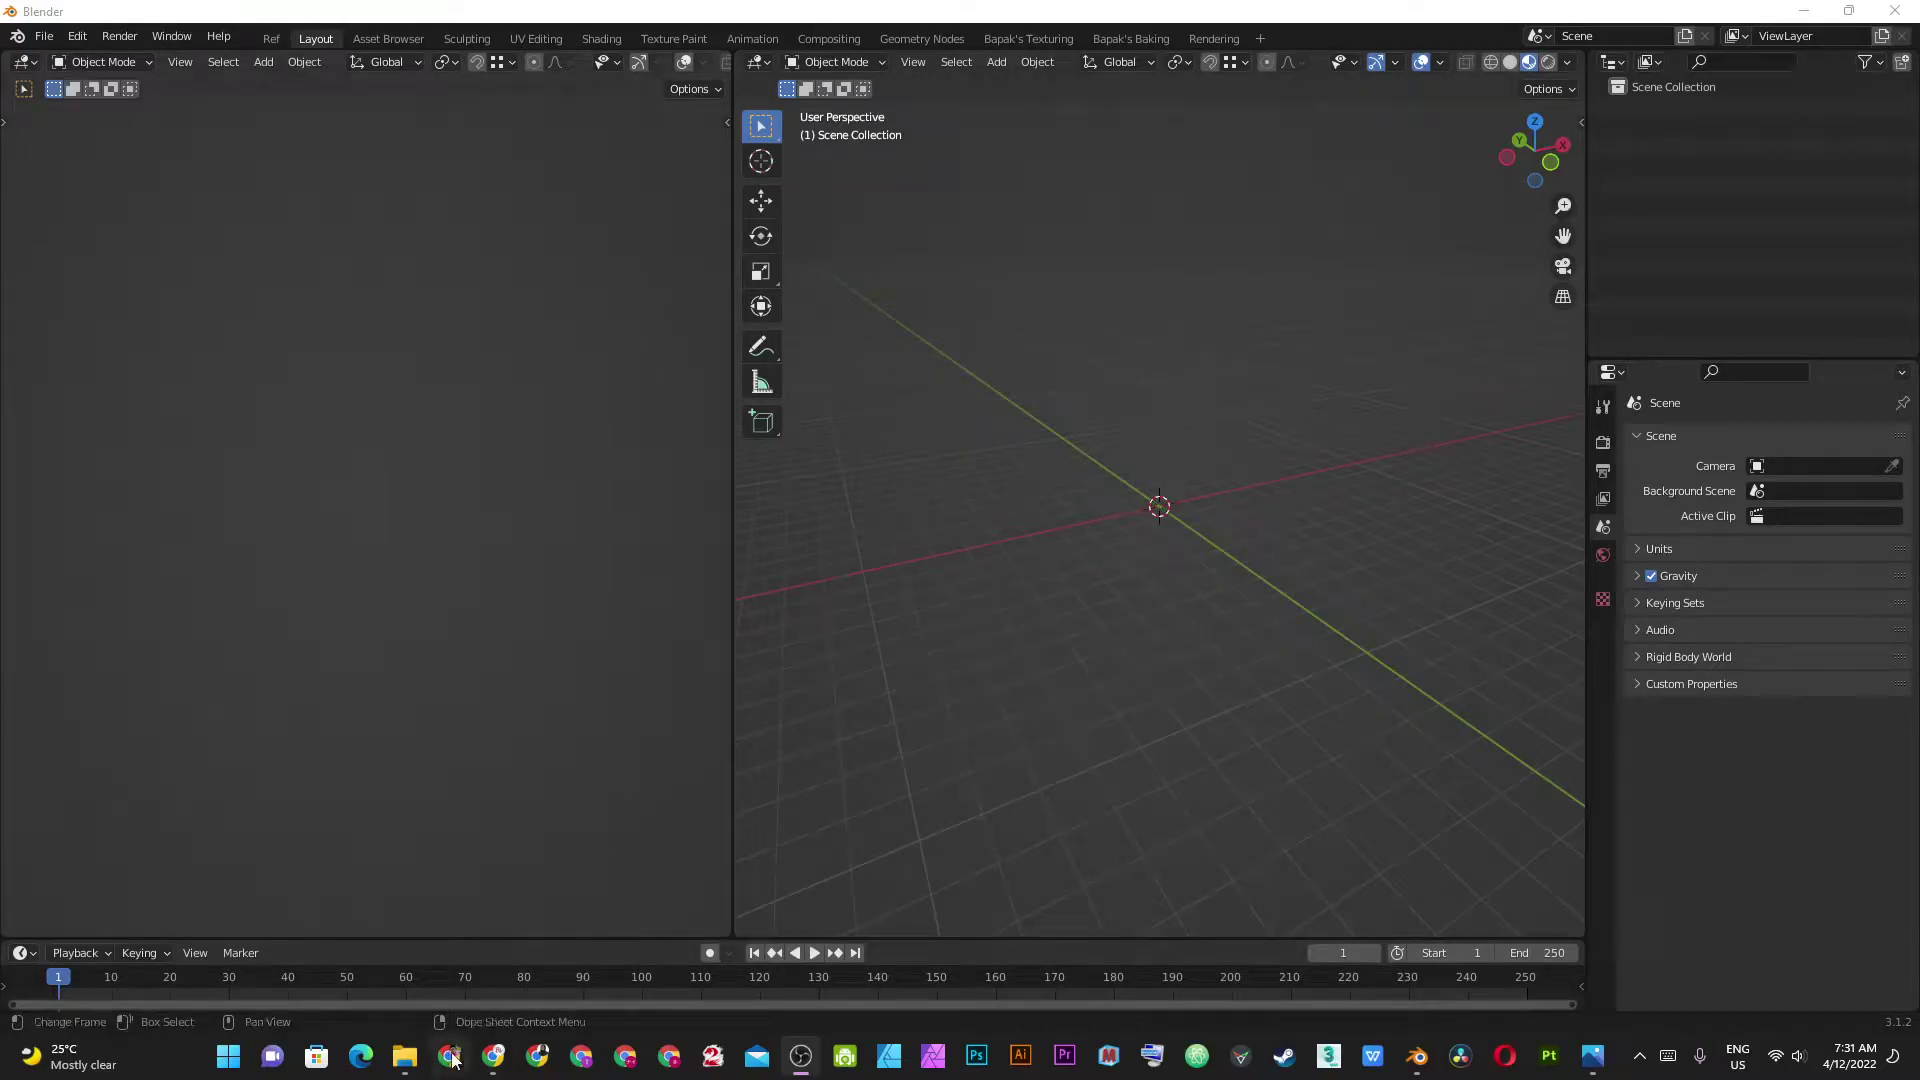
Open the prayer rug jpg from the sejadah folder in Photos.
click(404, 1056)
double_click(507, 182)
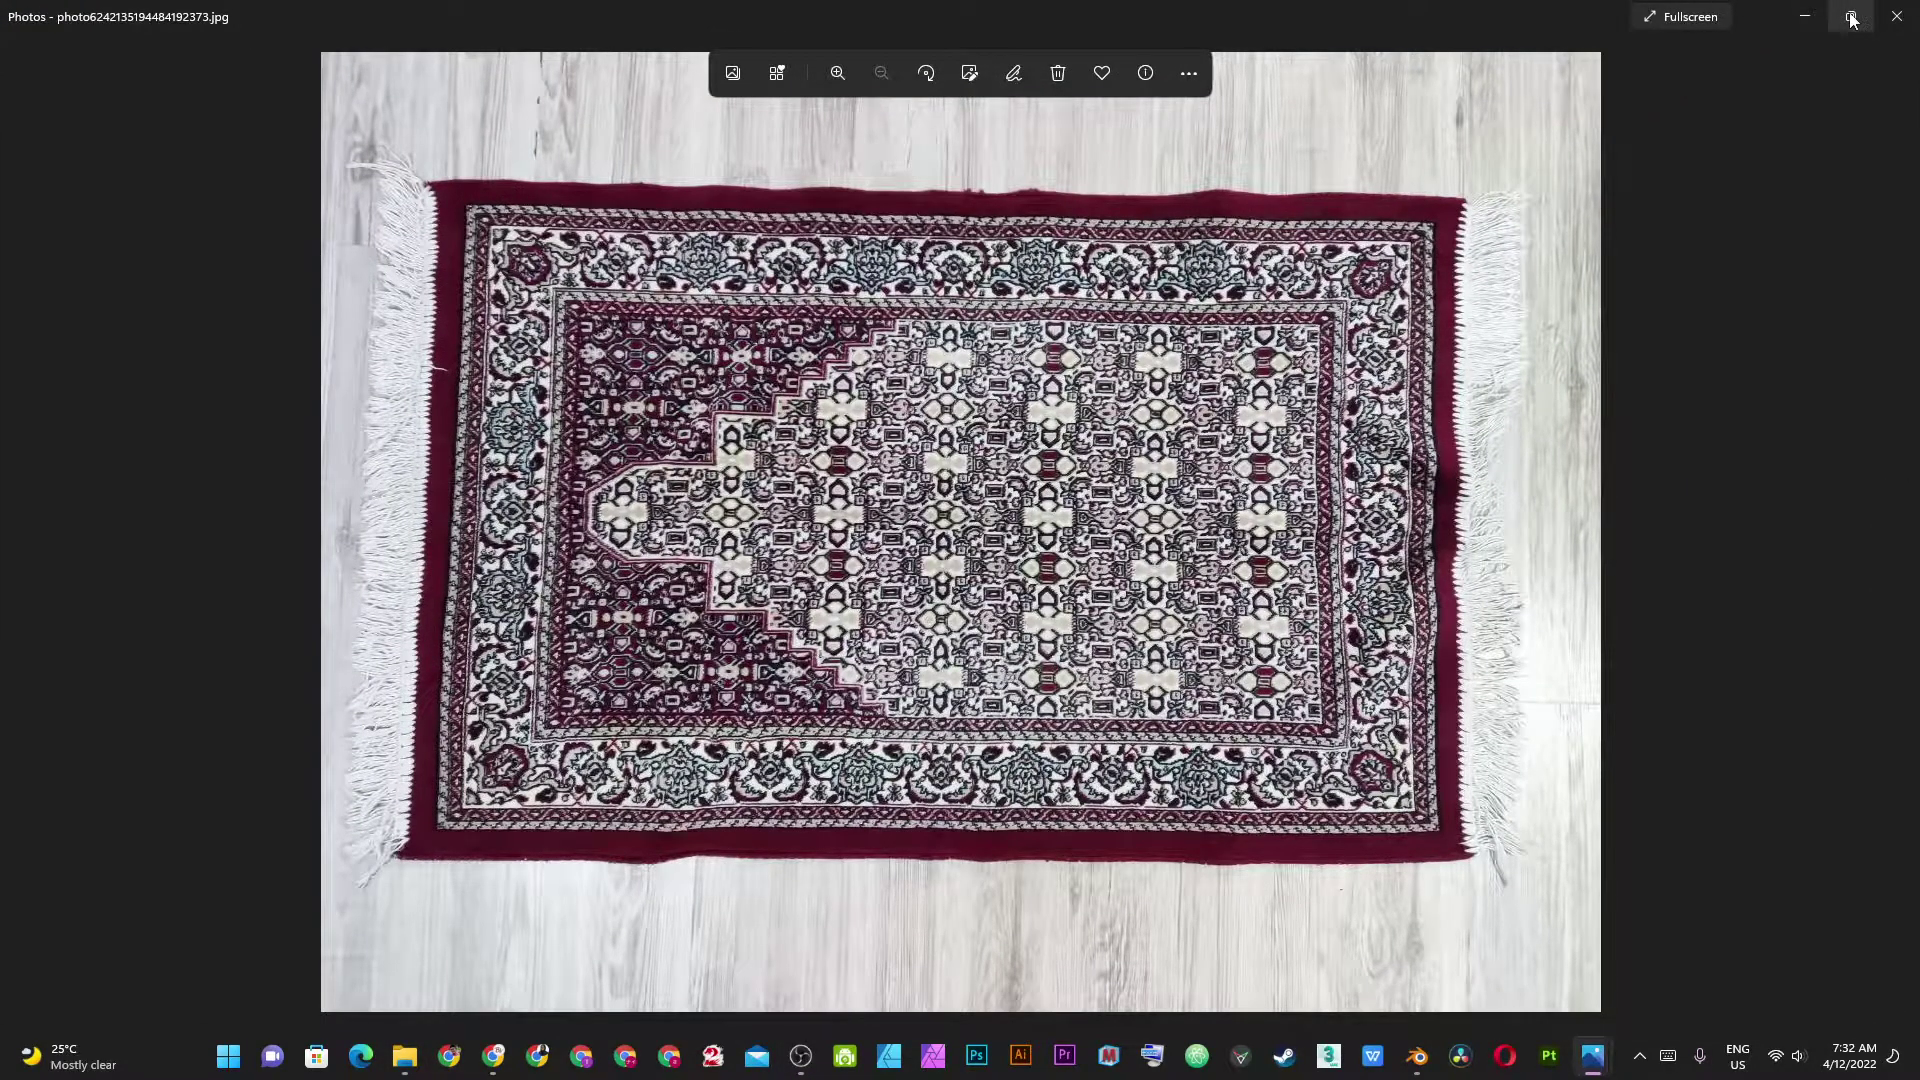
Close Photos, copy the sejadah folder's path from the address bar, and return to Blender.
click(1896, 16)
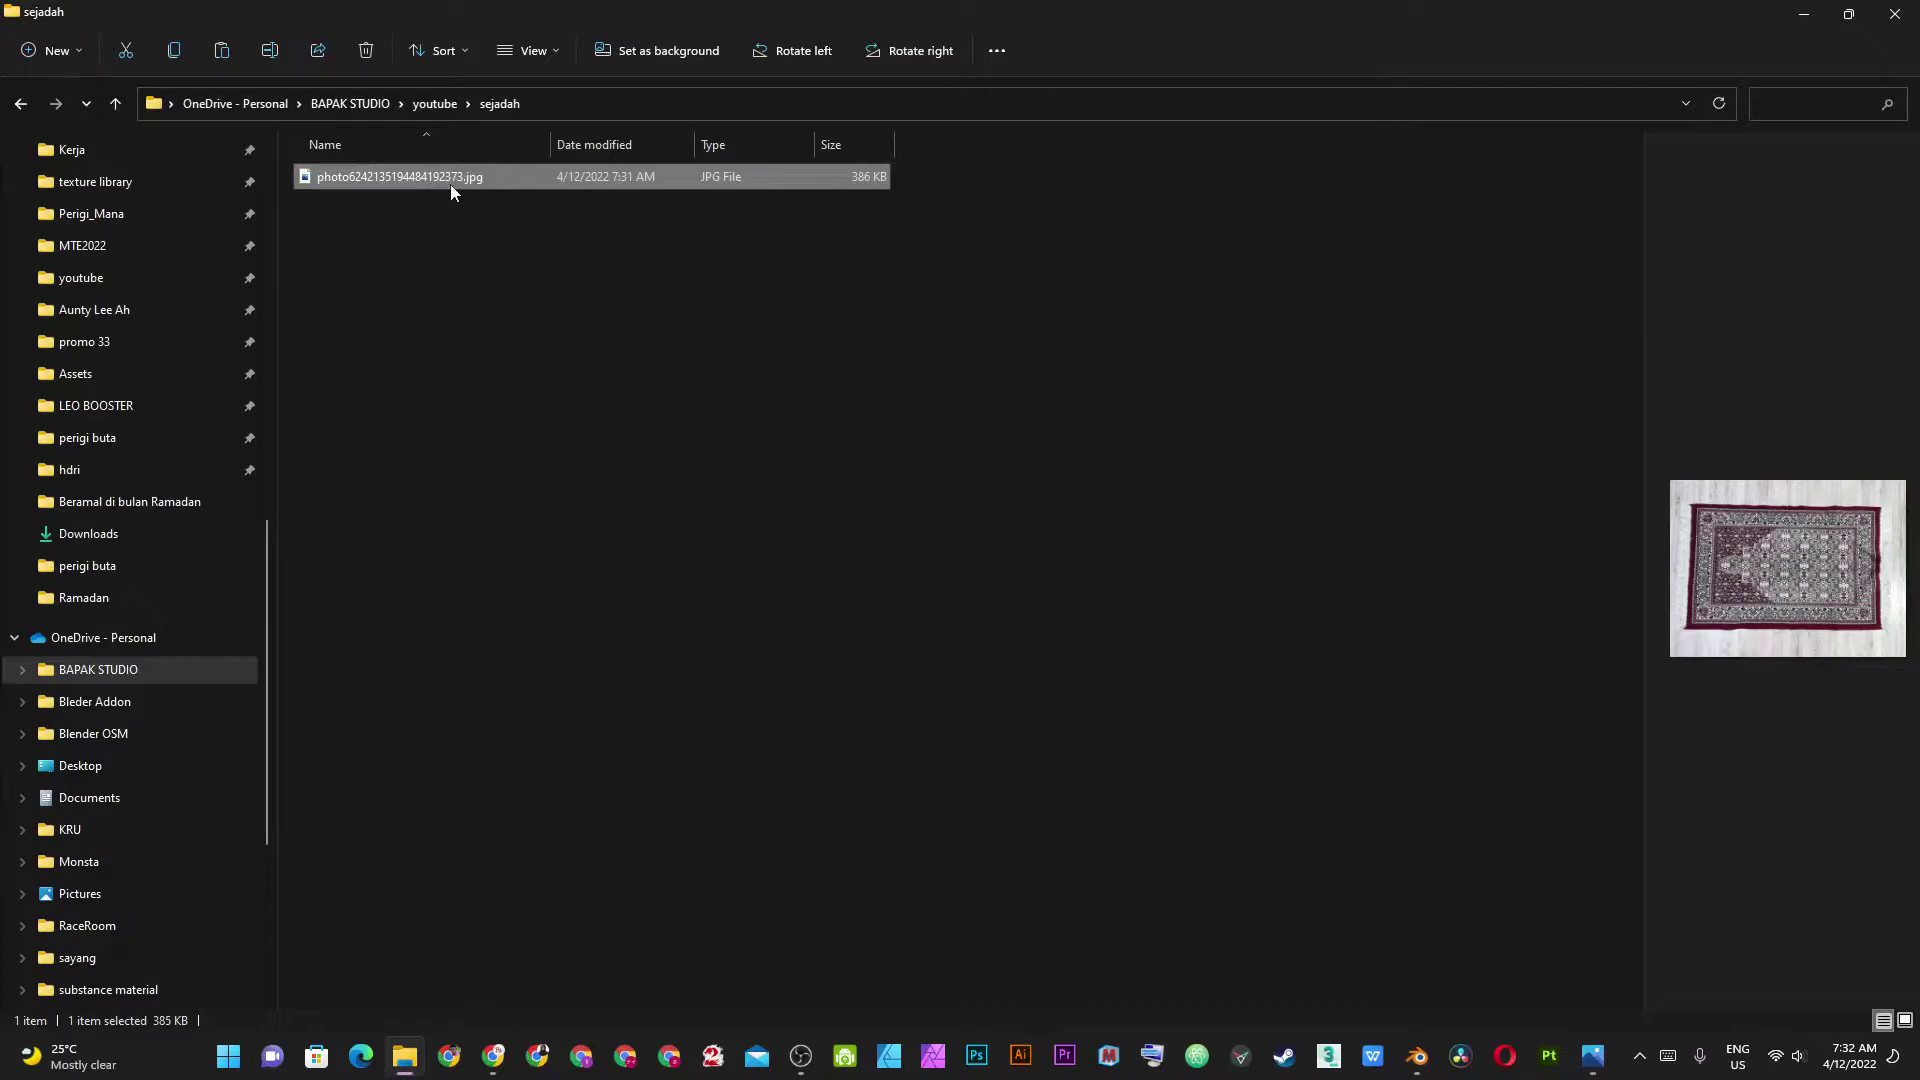
drag(460, 176, 542, 340)
click(719, 110)
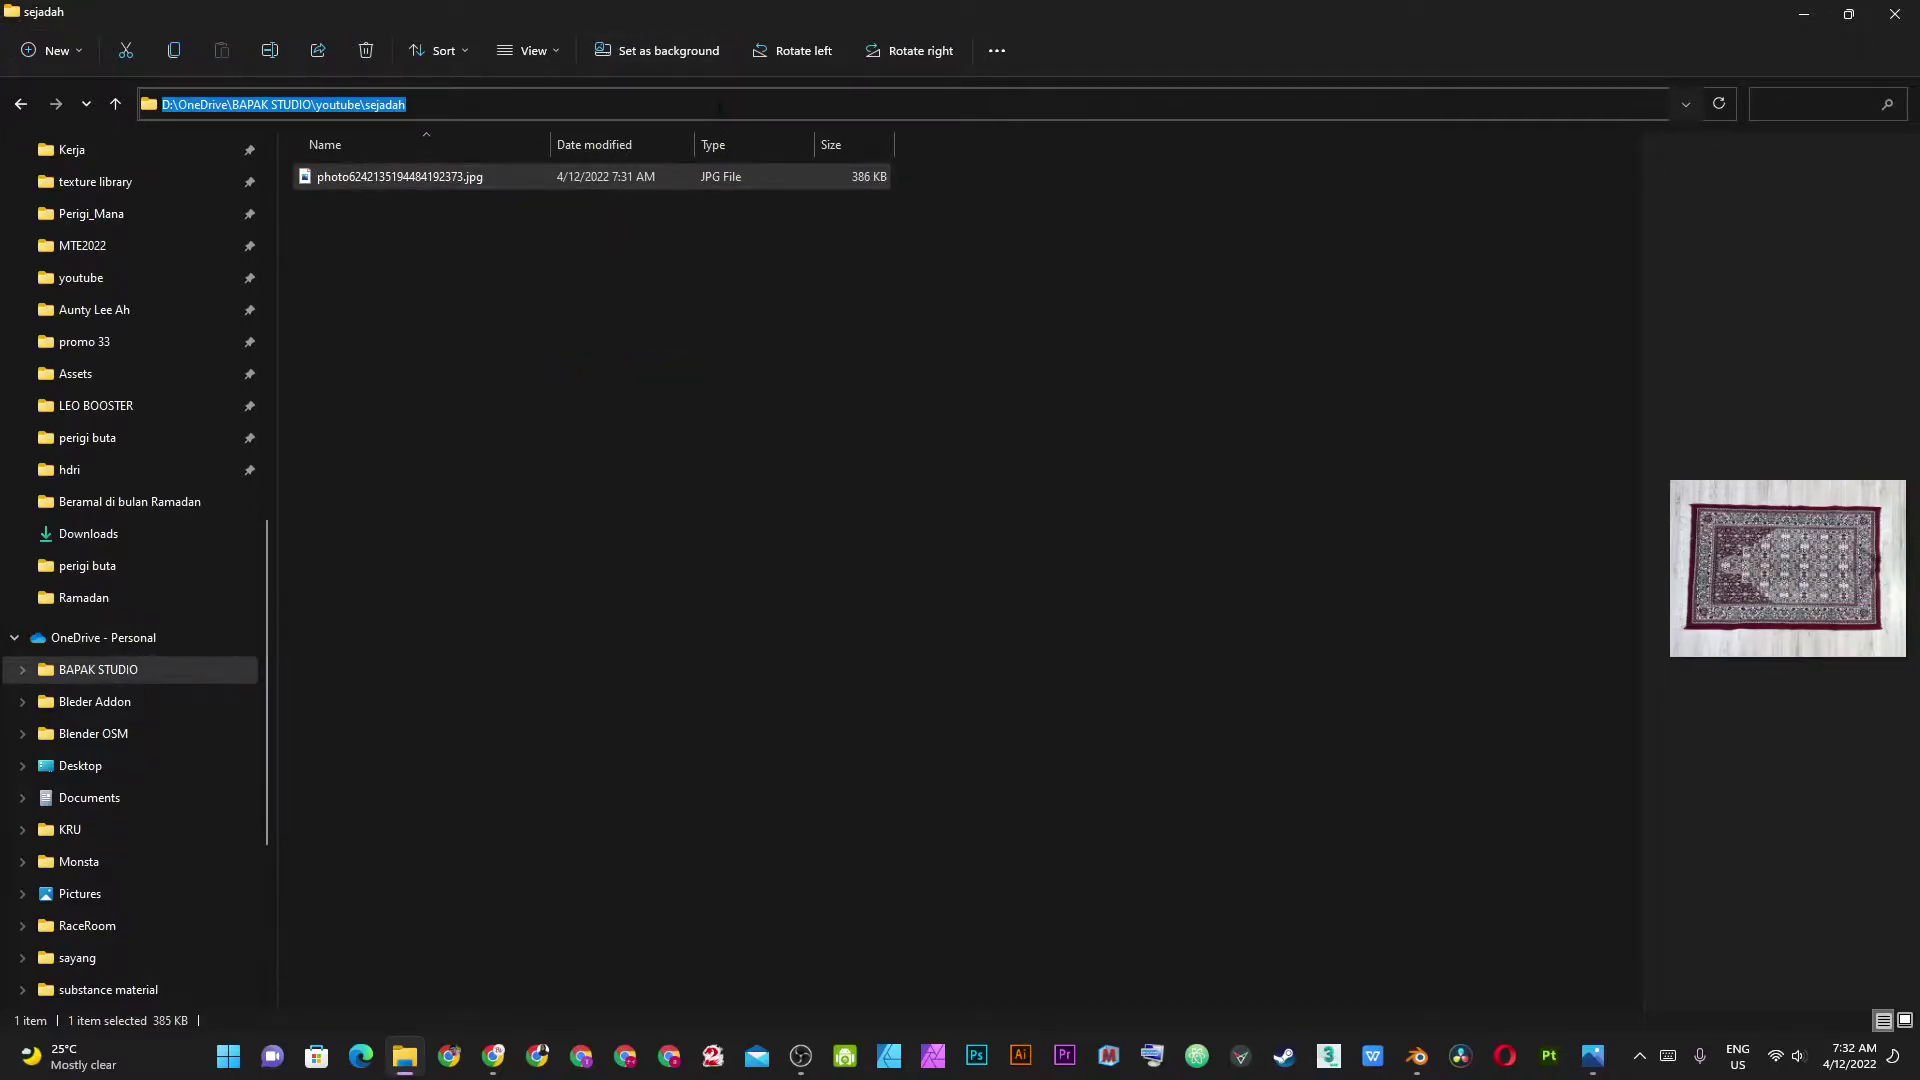
key(super+Tab)
click(1570, 404)
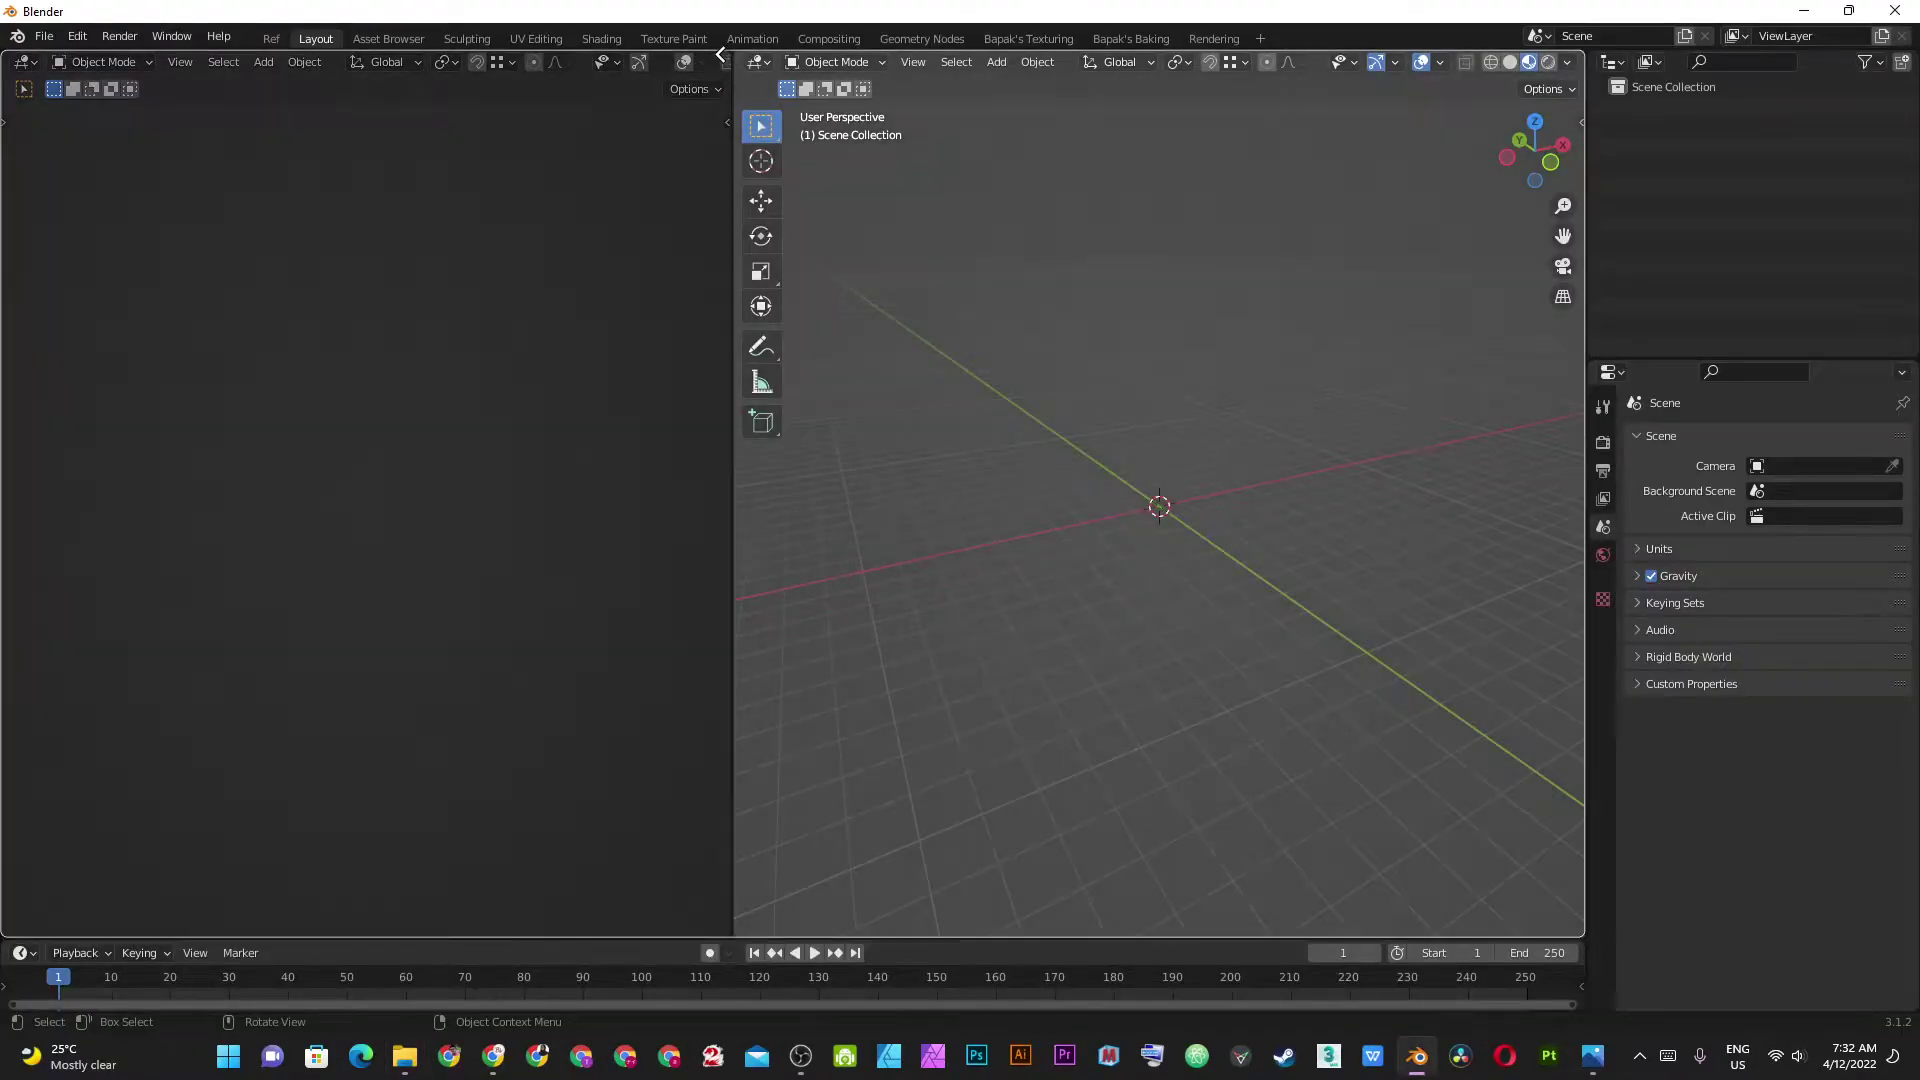
Merge the empty left area into the 3D viewport and start an Images as Planes import.
drag(727, 57, 450, 60)
key(shift+a)
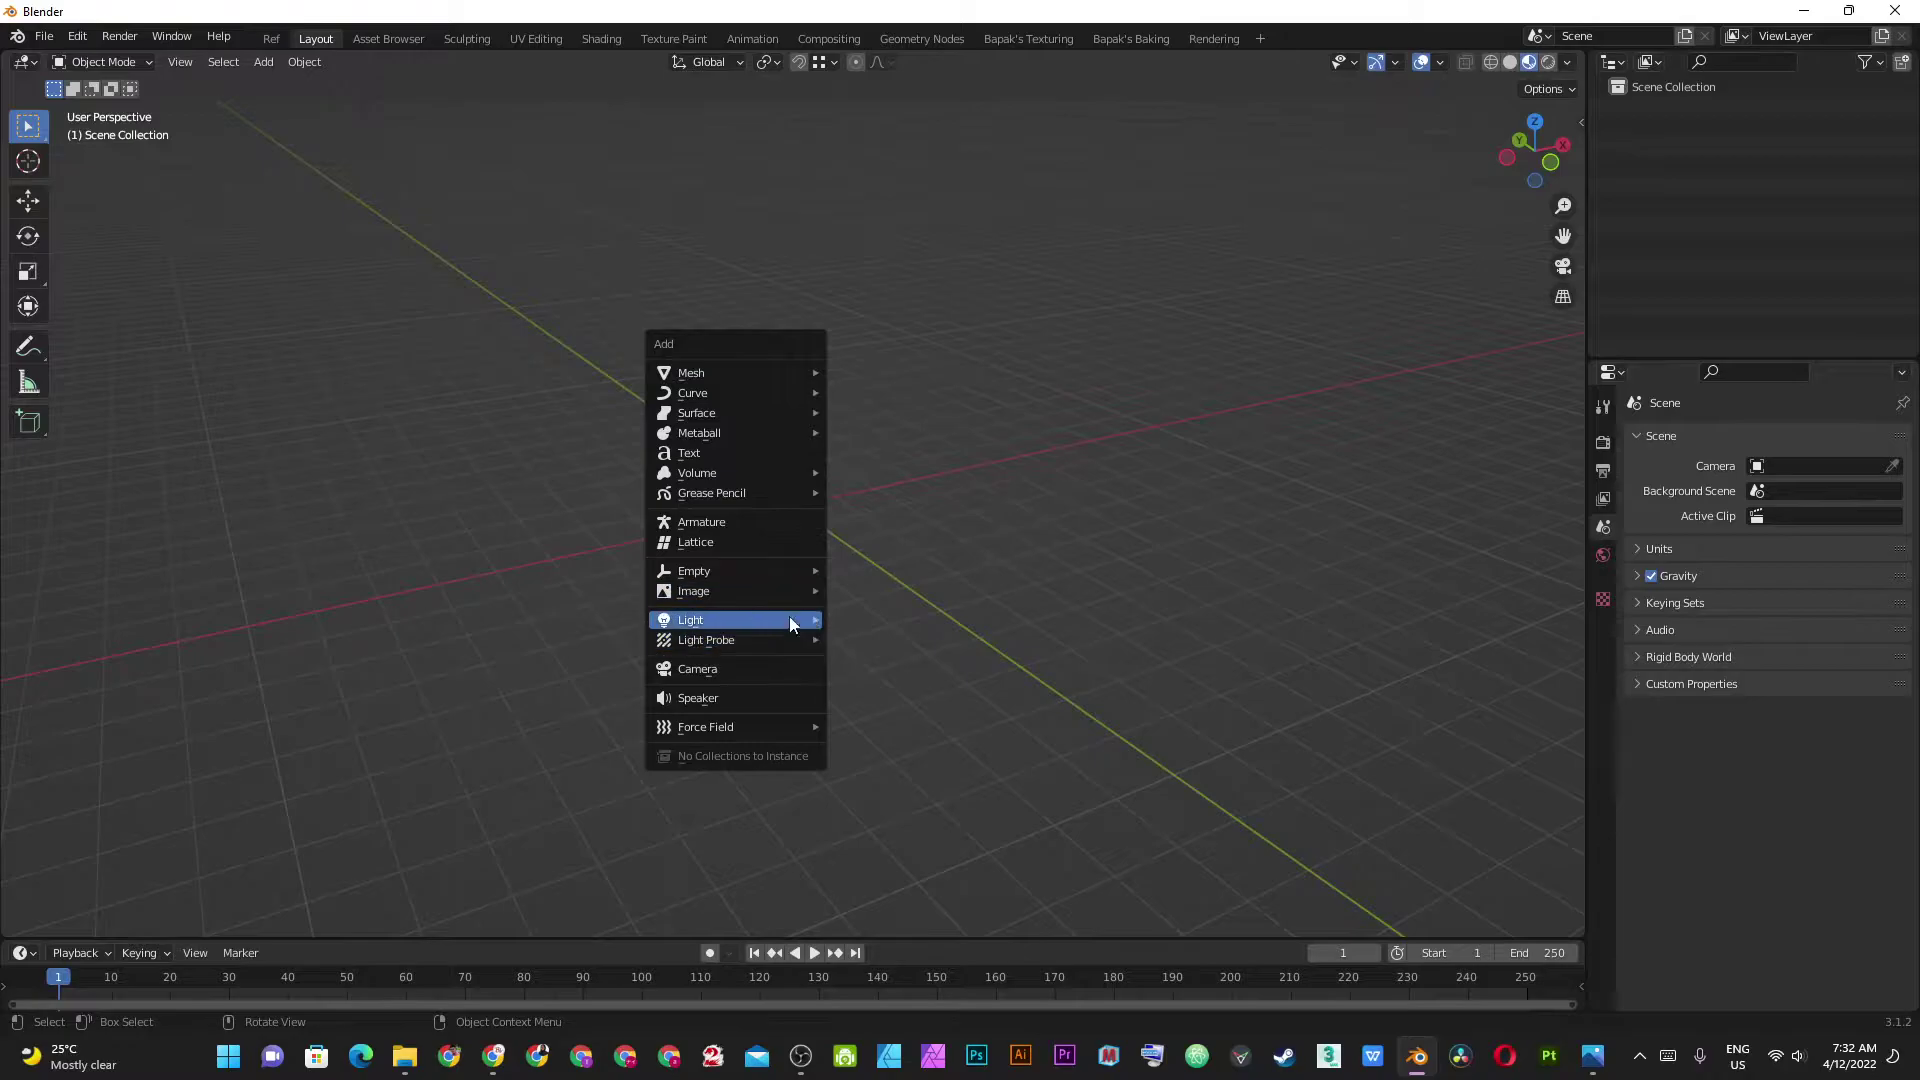
mouse_move(693, 591)
click(950, 629)
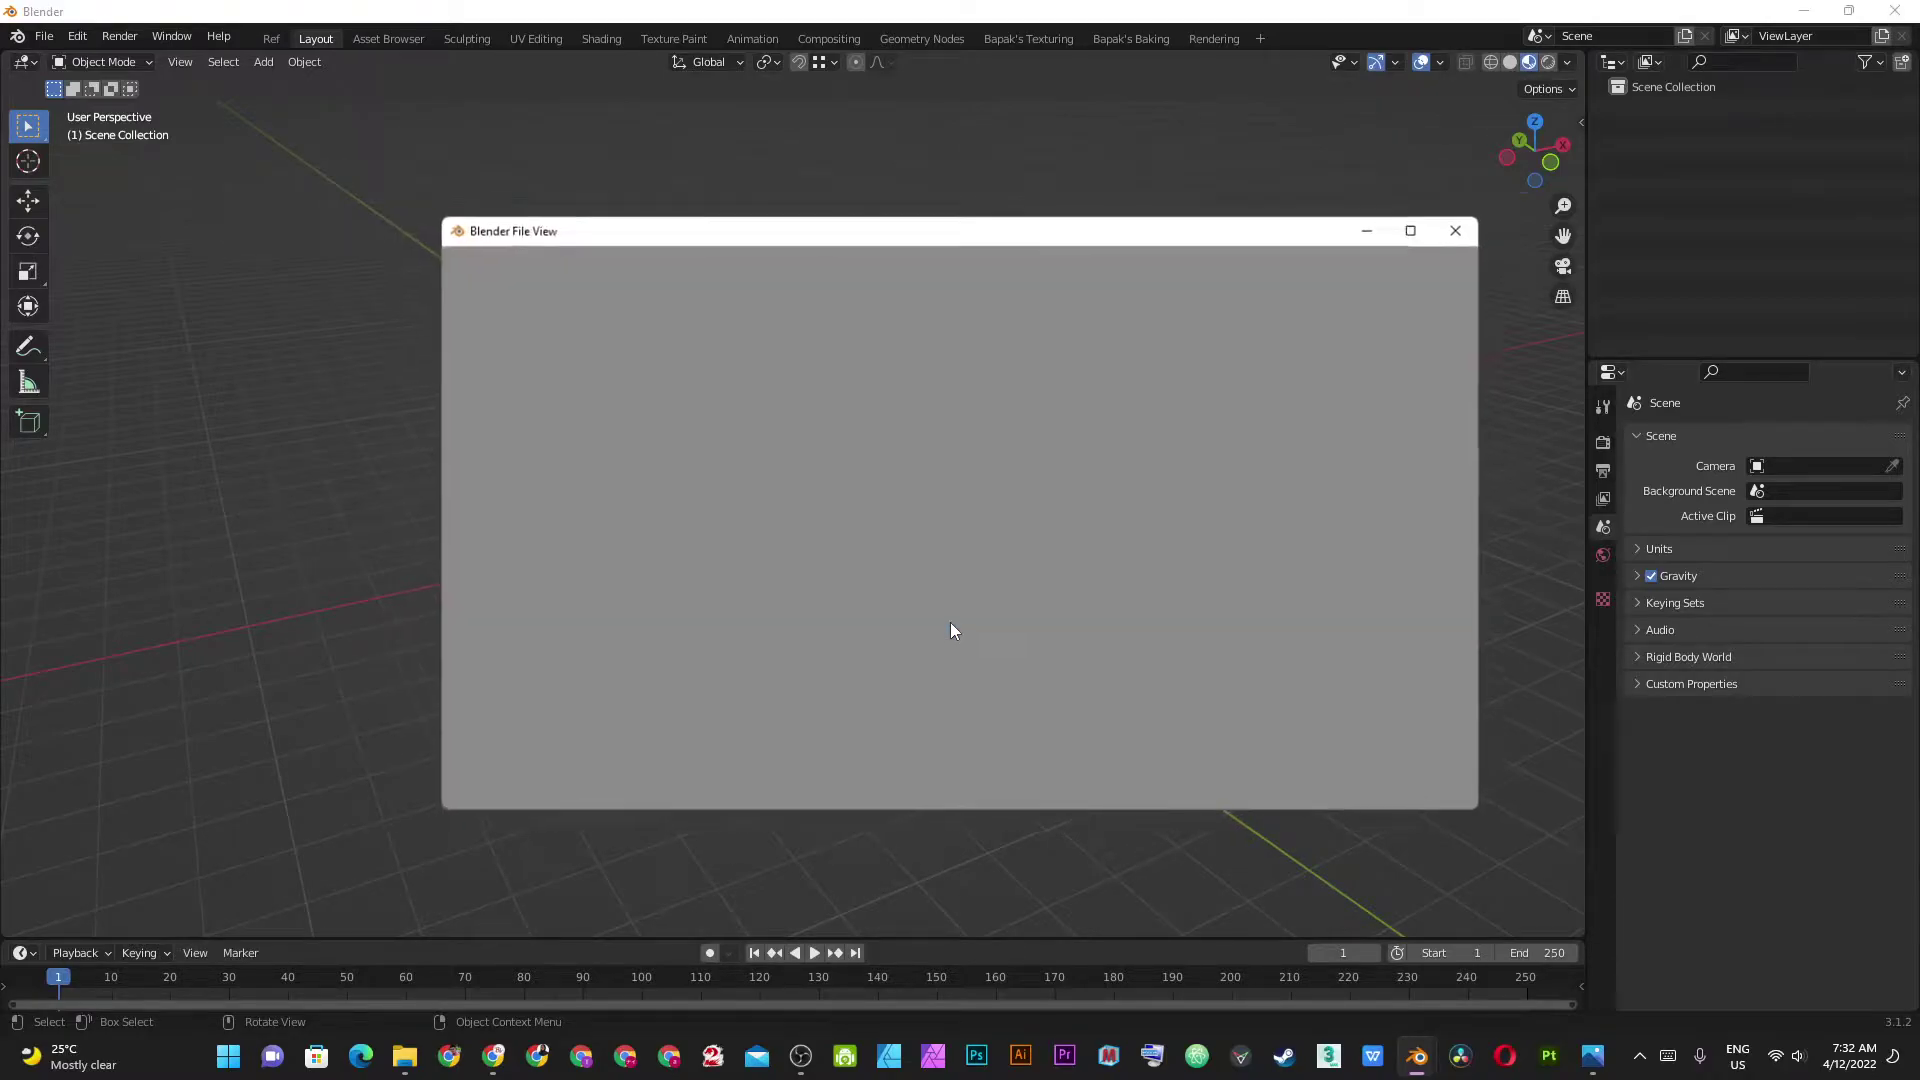
Import the rug jpg as an image plane from the pasted sejadah folder path.
click(1084, 268)
text(D:\OneDrive\BAPAK STUDIO\youtube\sejadah)
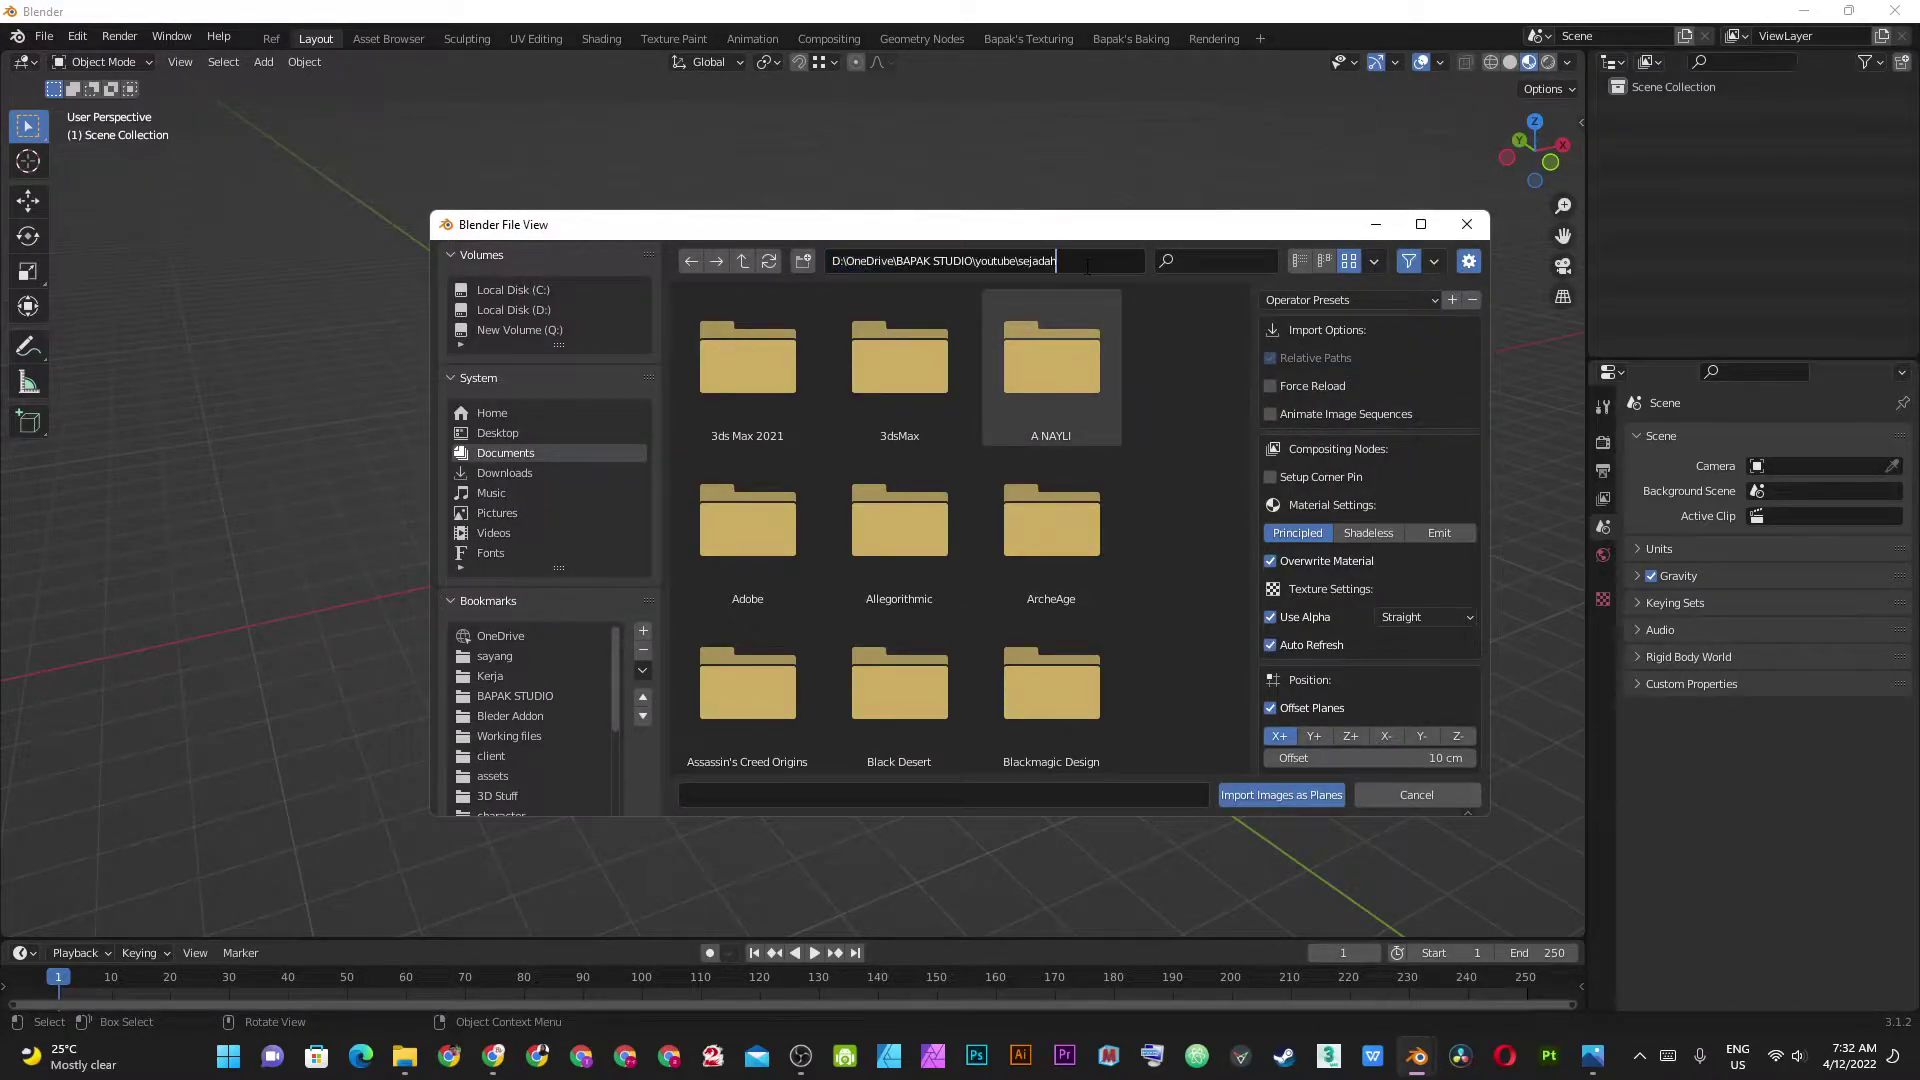
key(Return)
double_click(776, 396)
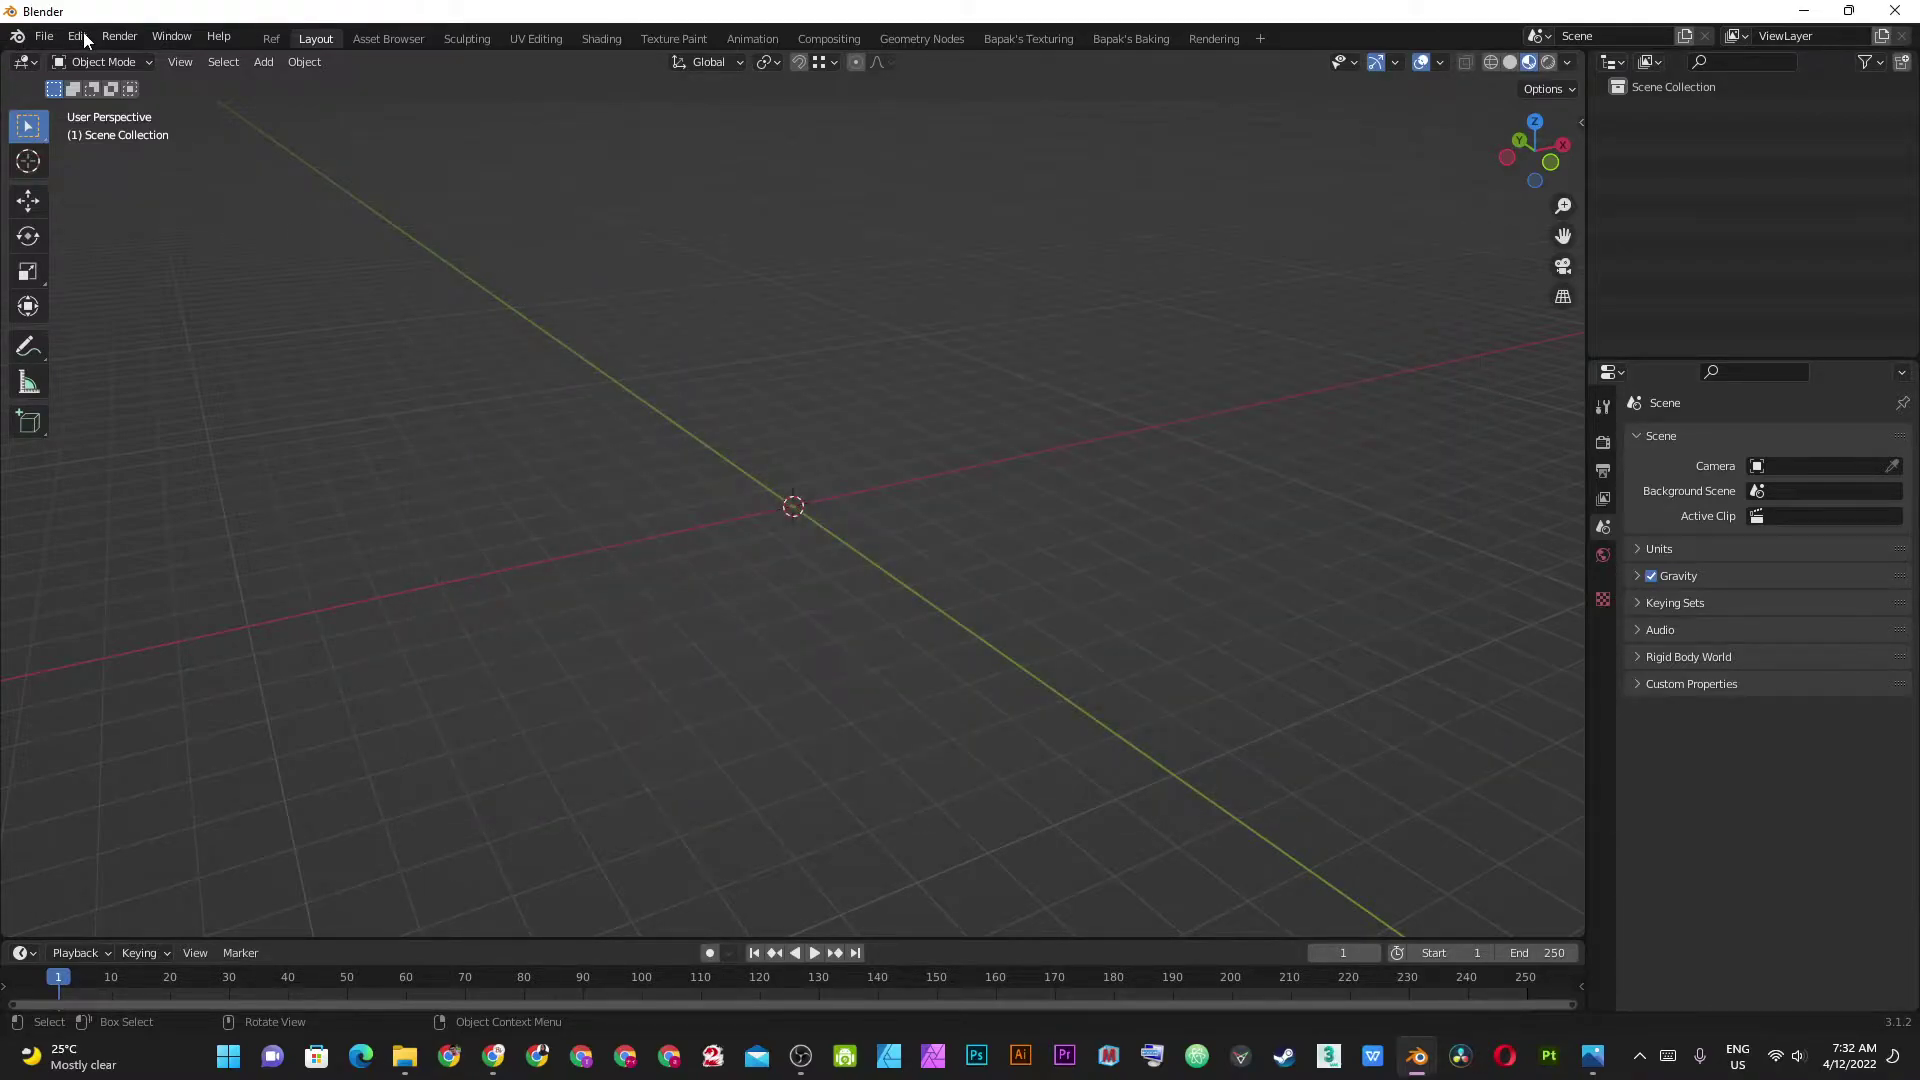
click(85, 40)
Find the Import Images as Planes add-on by searching 'image', enable it, and save preferences.
click(152, 326)
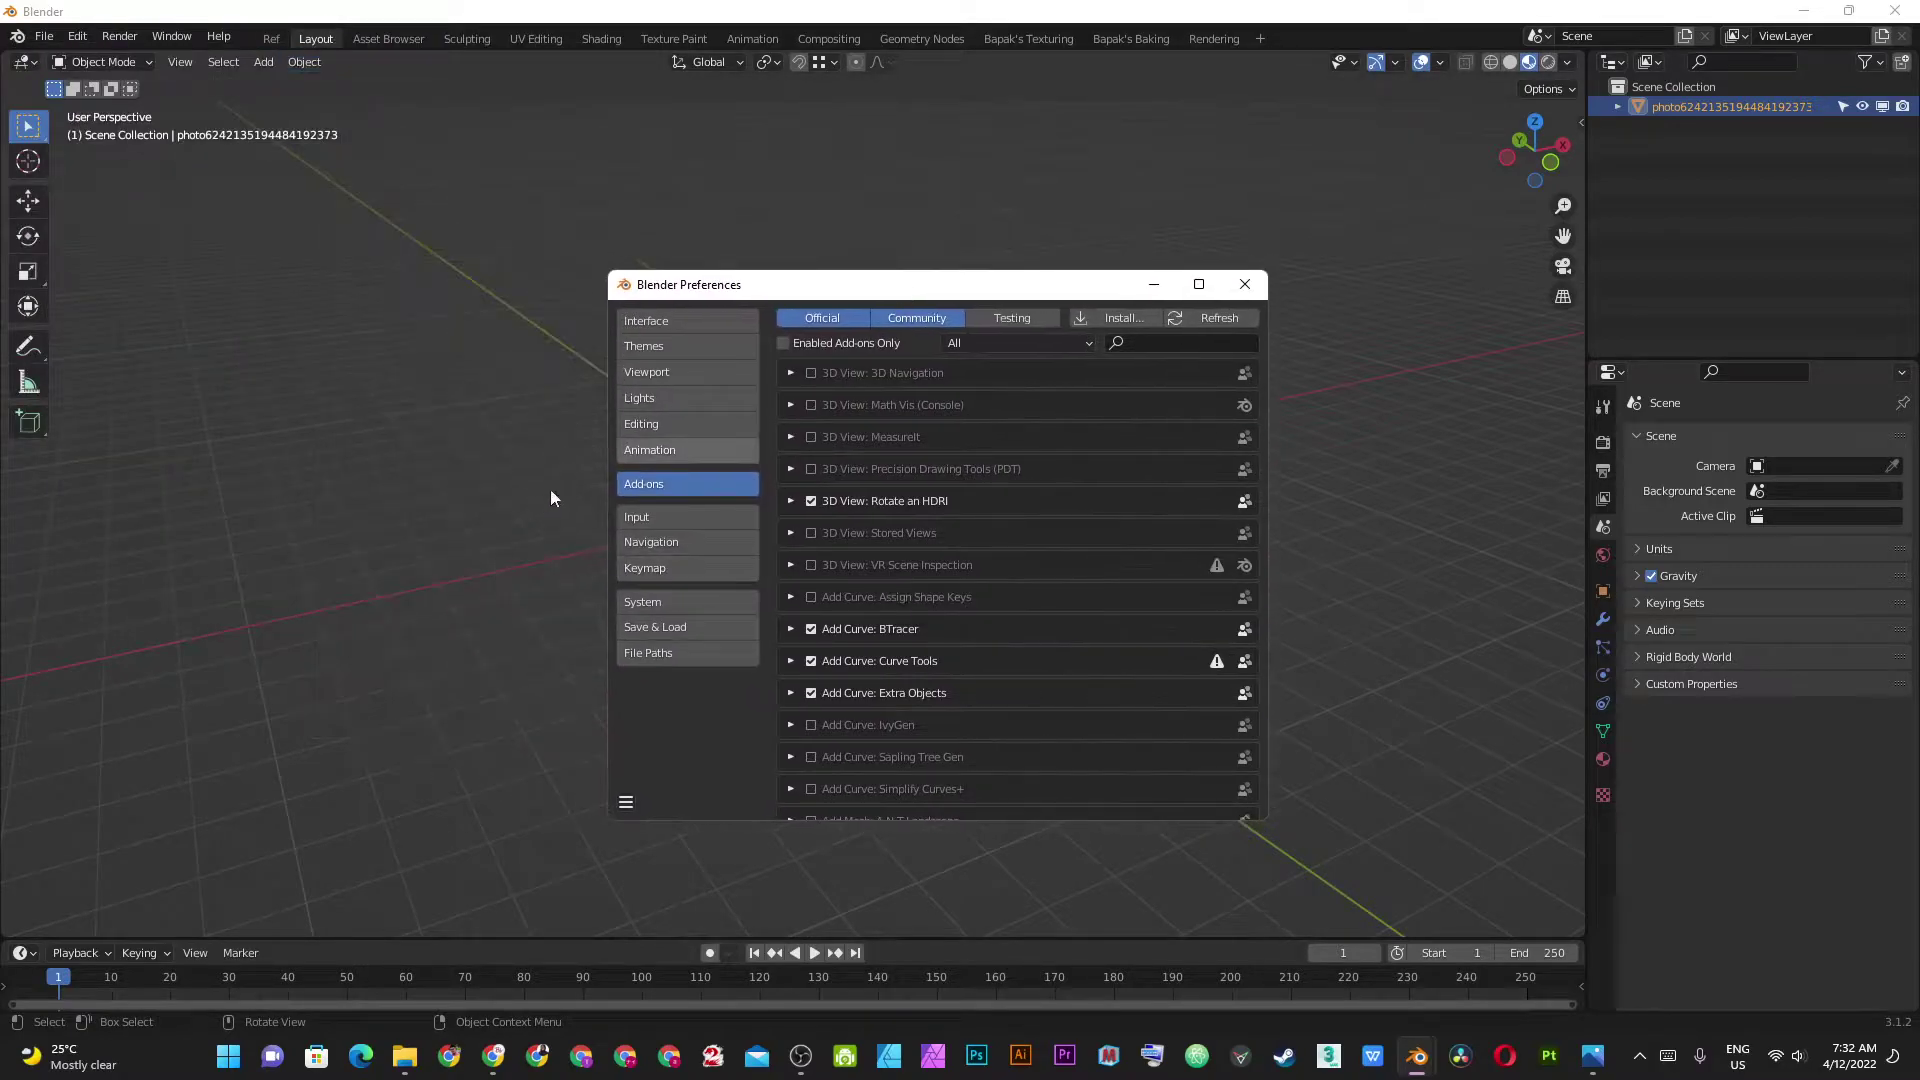
text(ima)
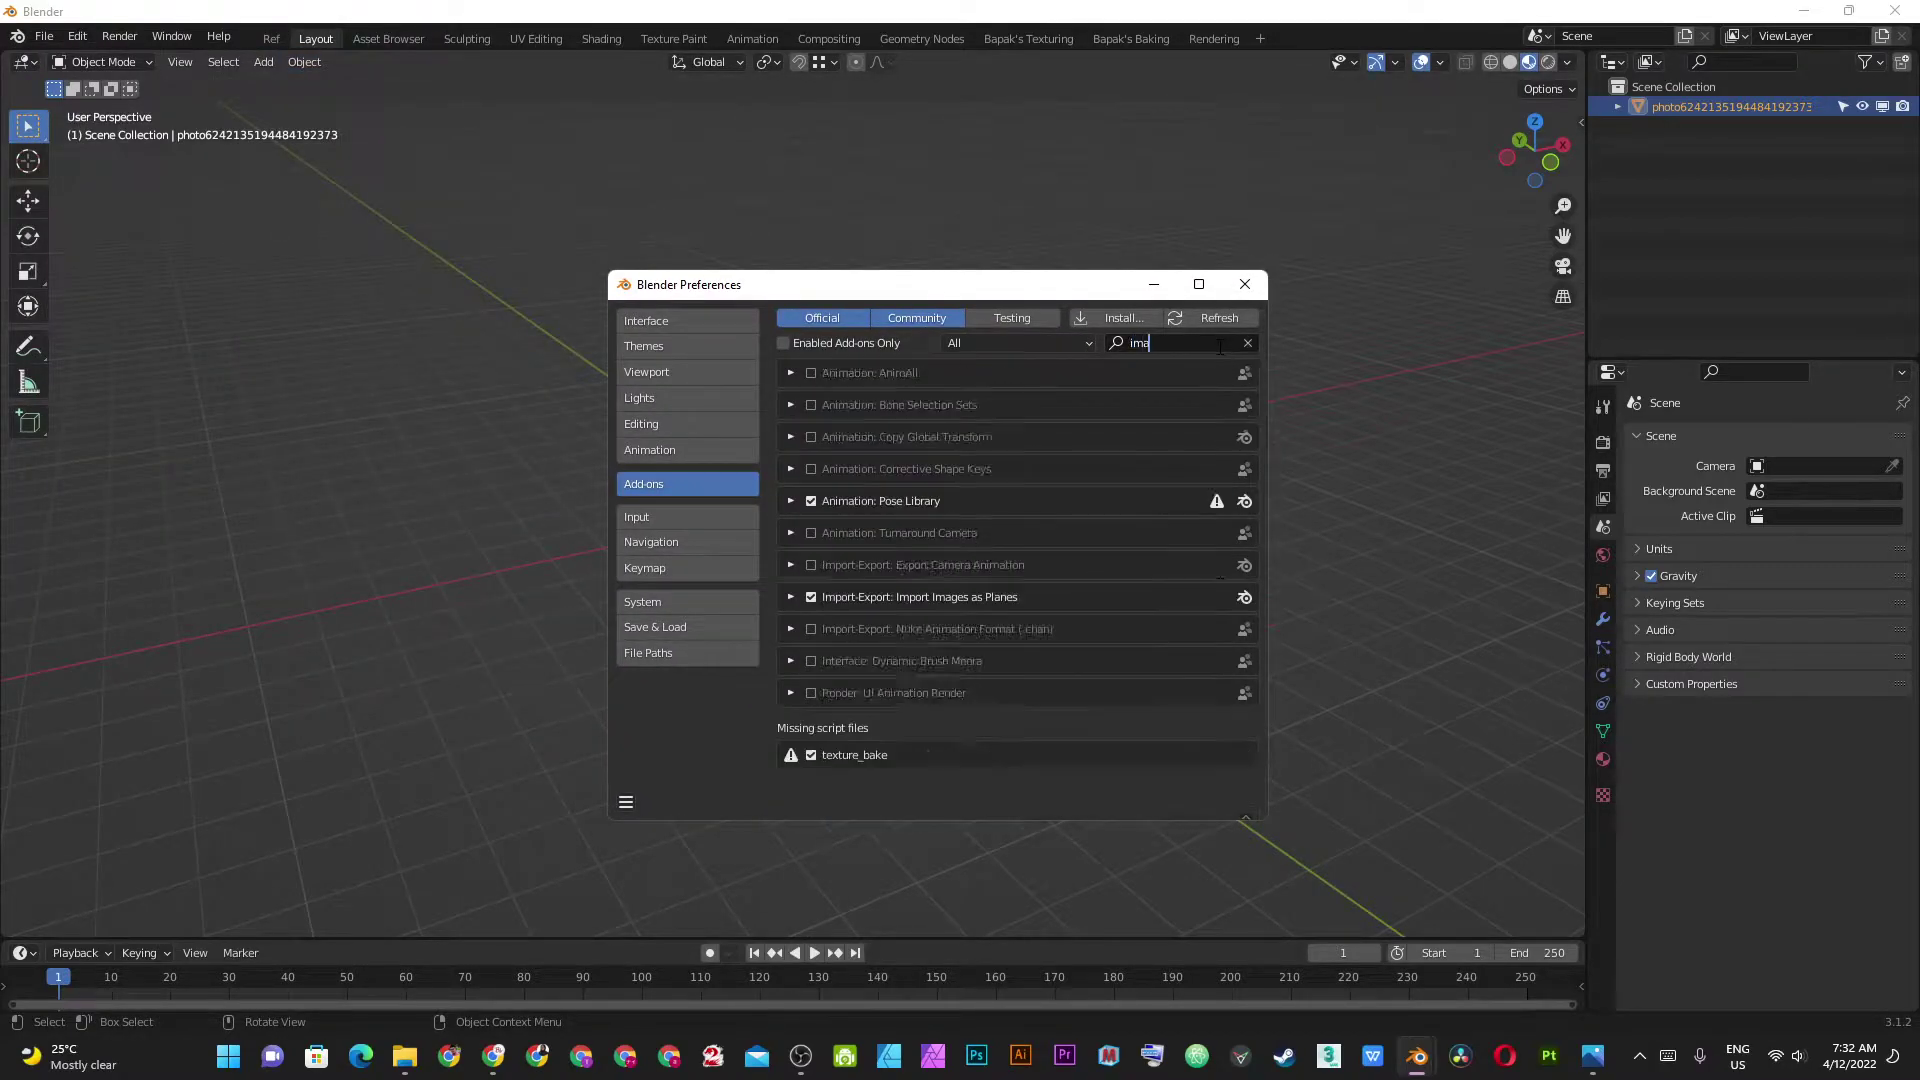
text(ge)
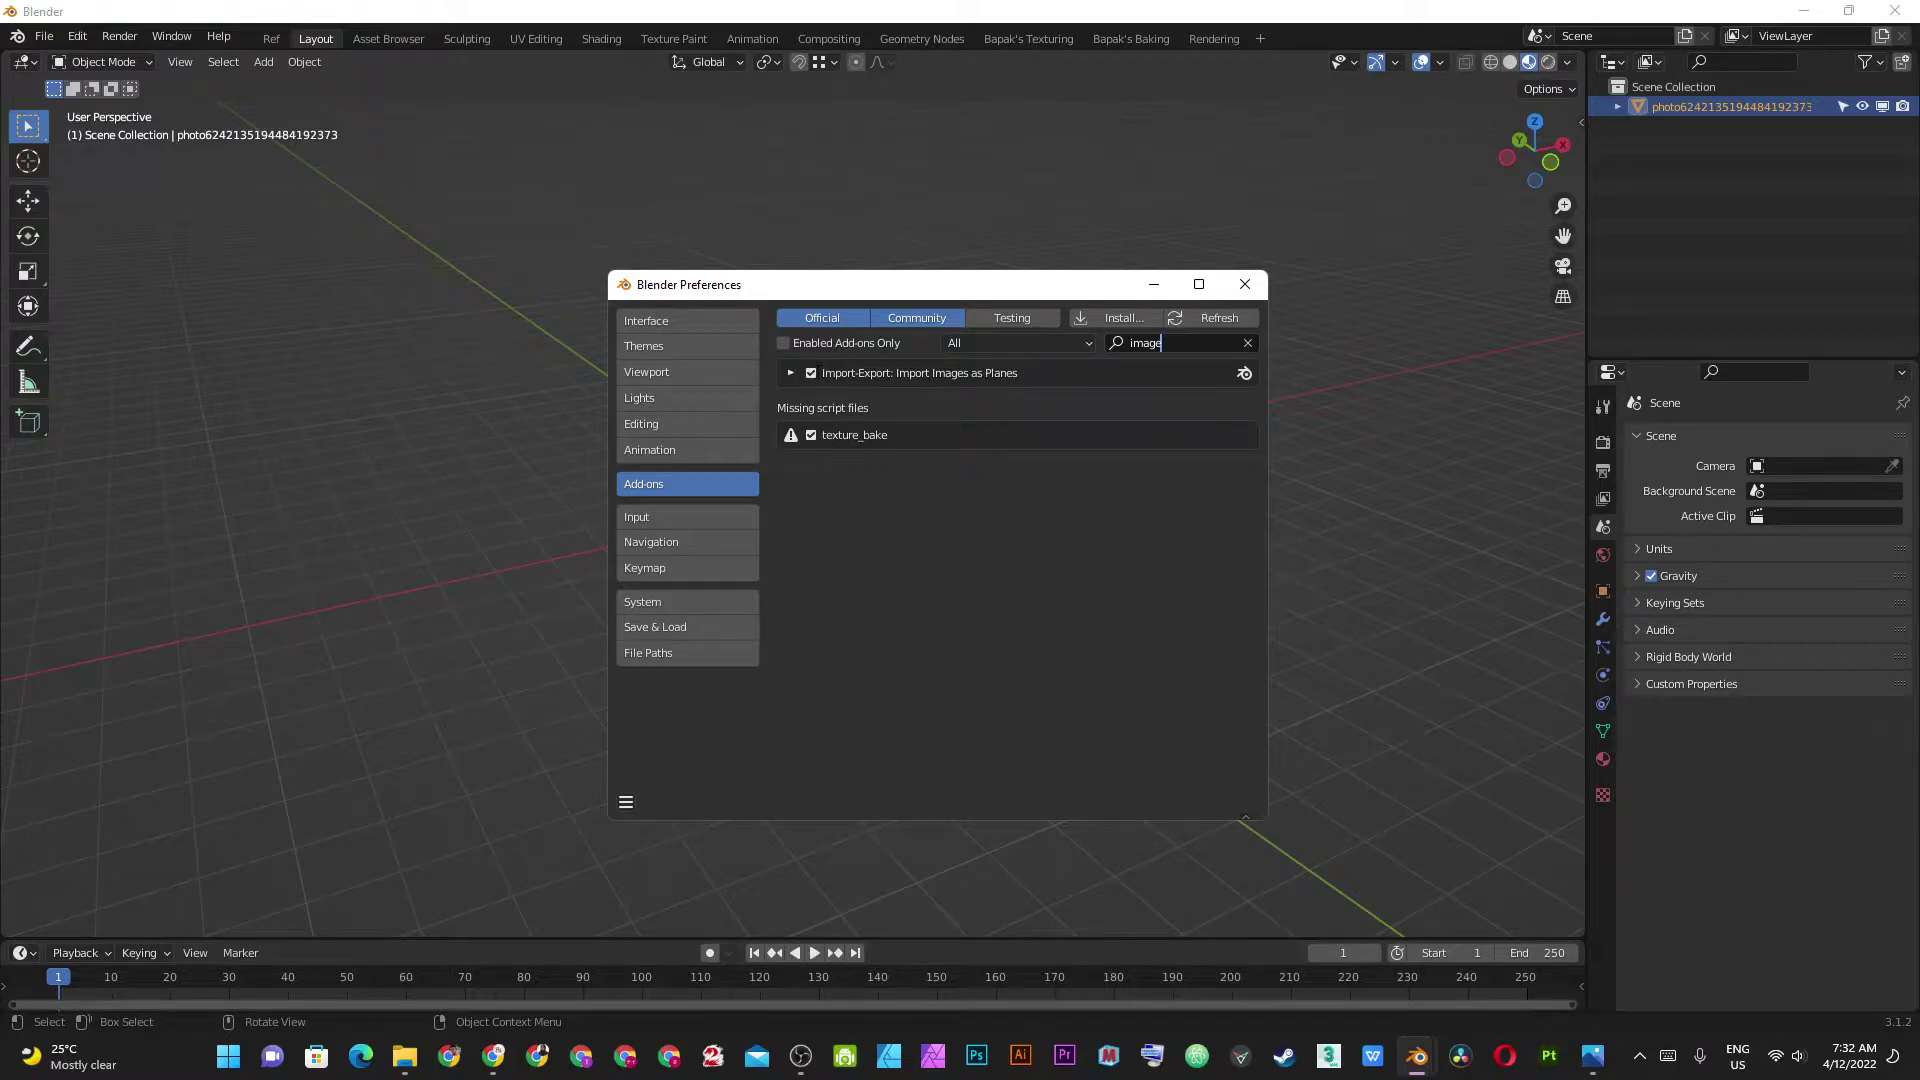
key(Return)
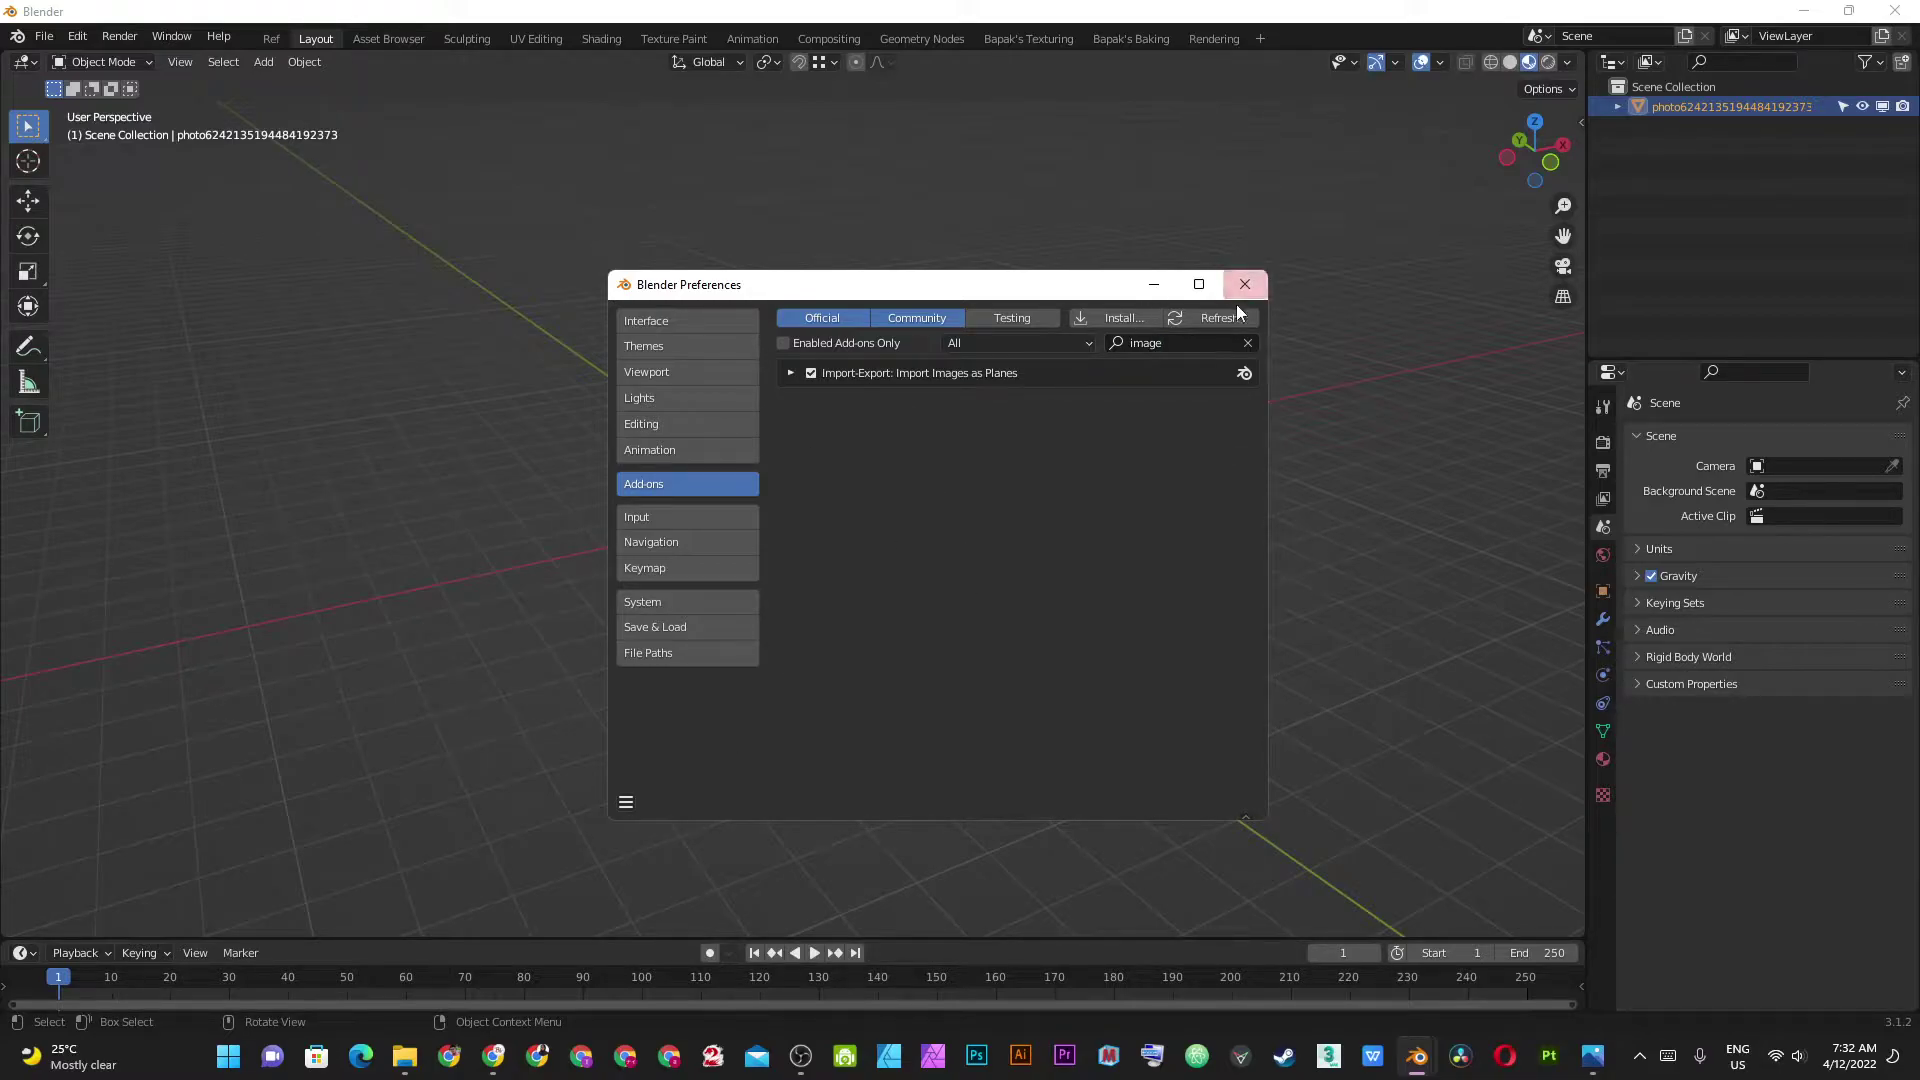
click(626, 802)
click(681, 751)
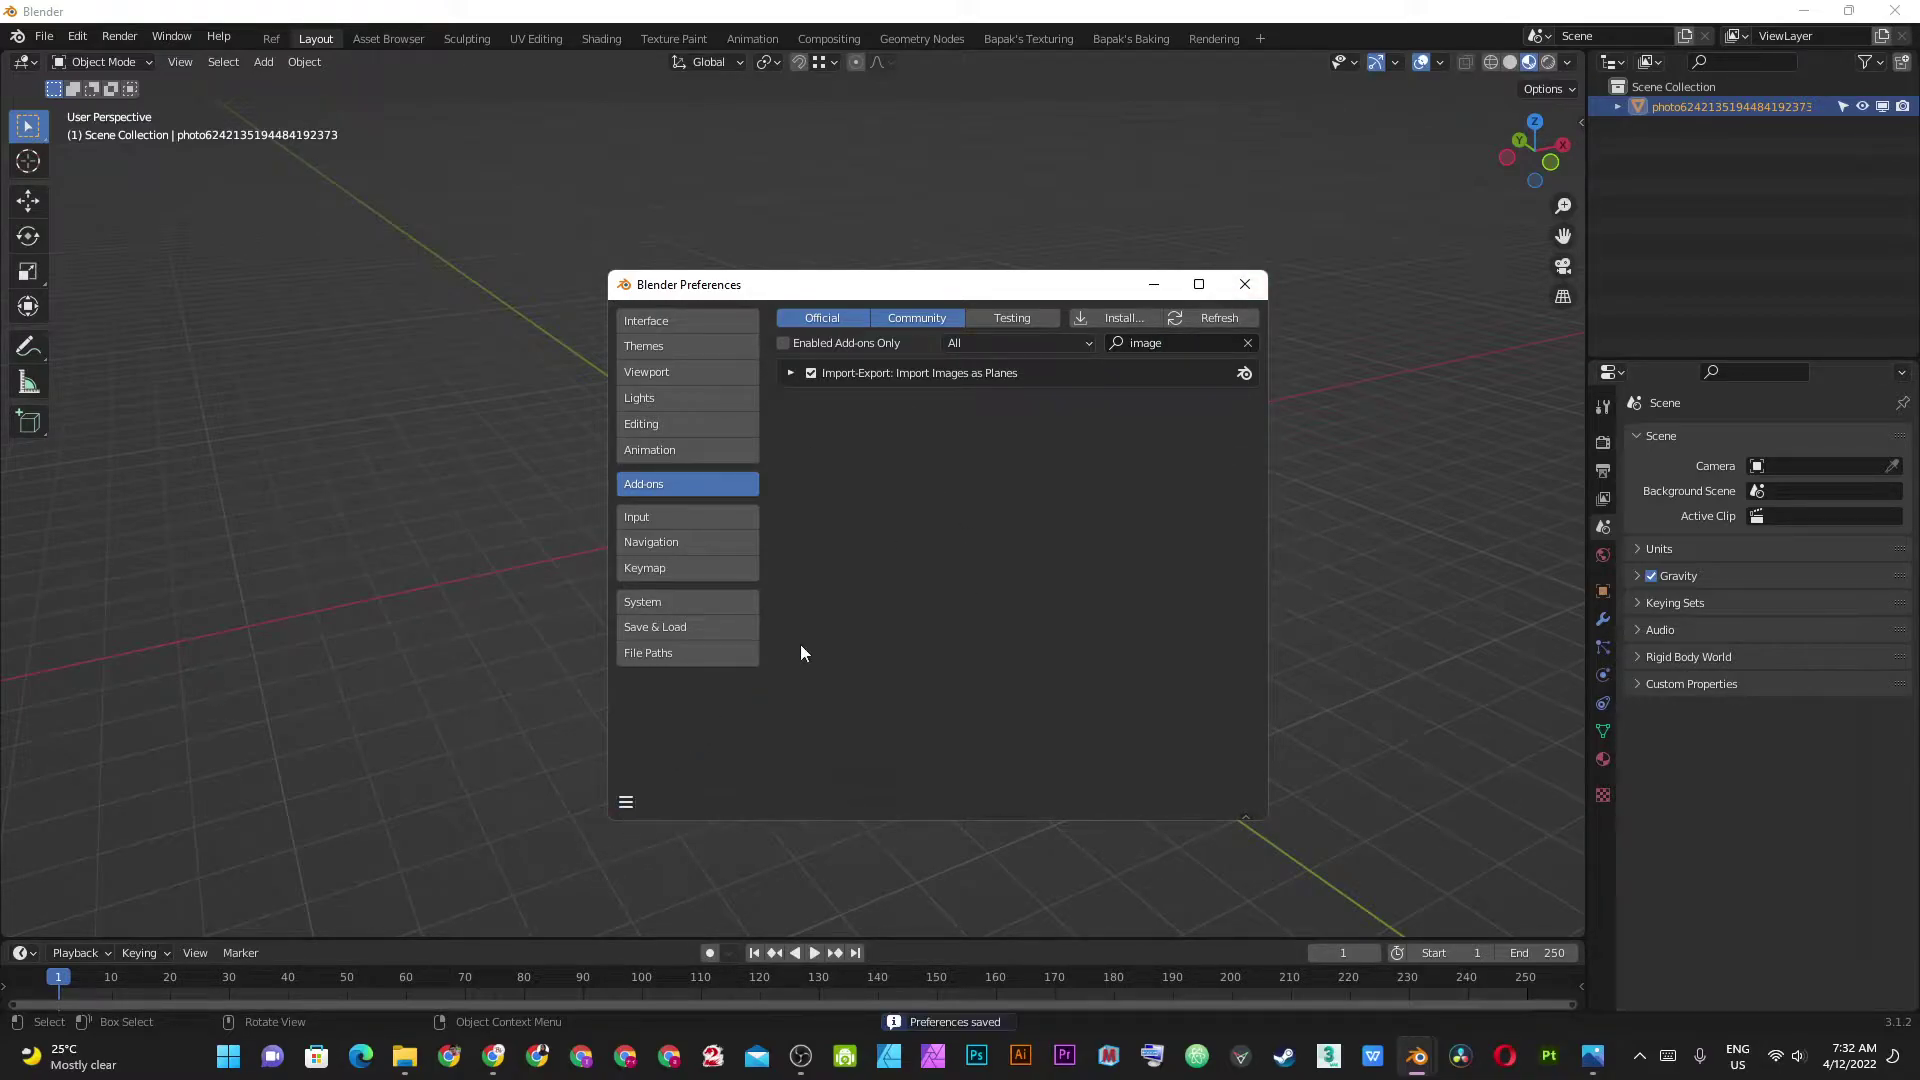
click(1234, 290)
Switch to top view, enter Edit Mode, and add a centred loop cut across the plane.
scroll(794, 608, up, 5)
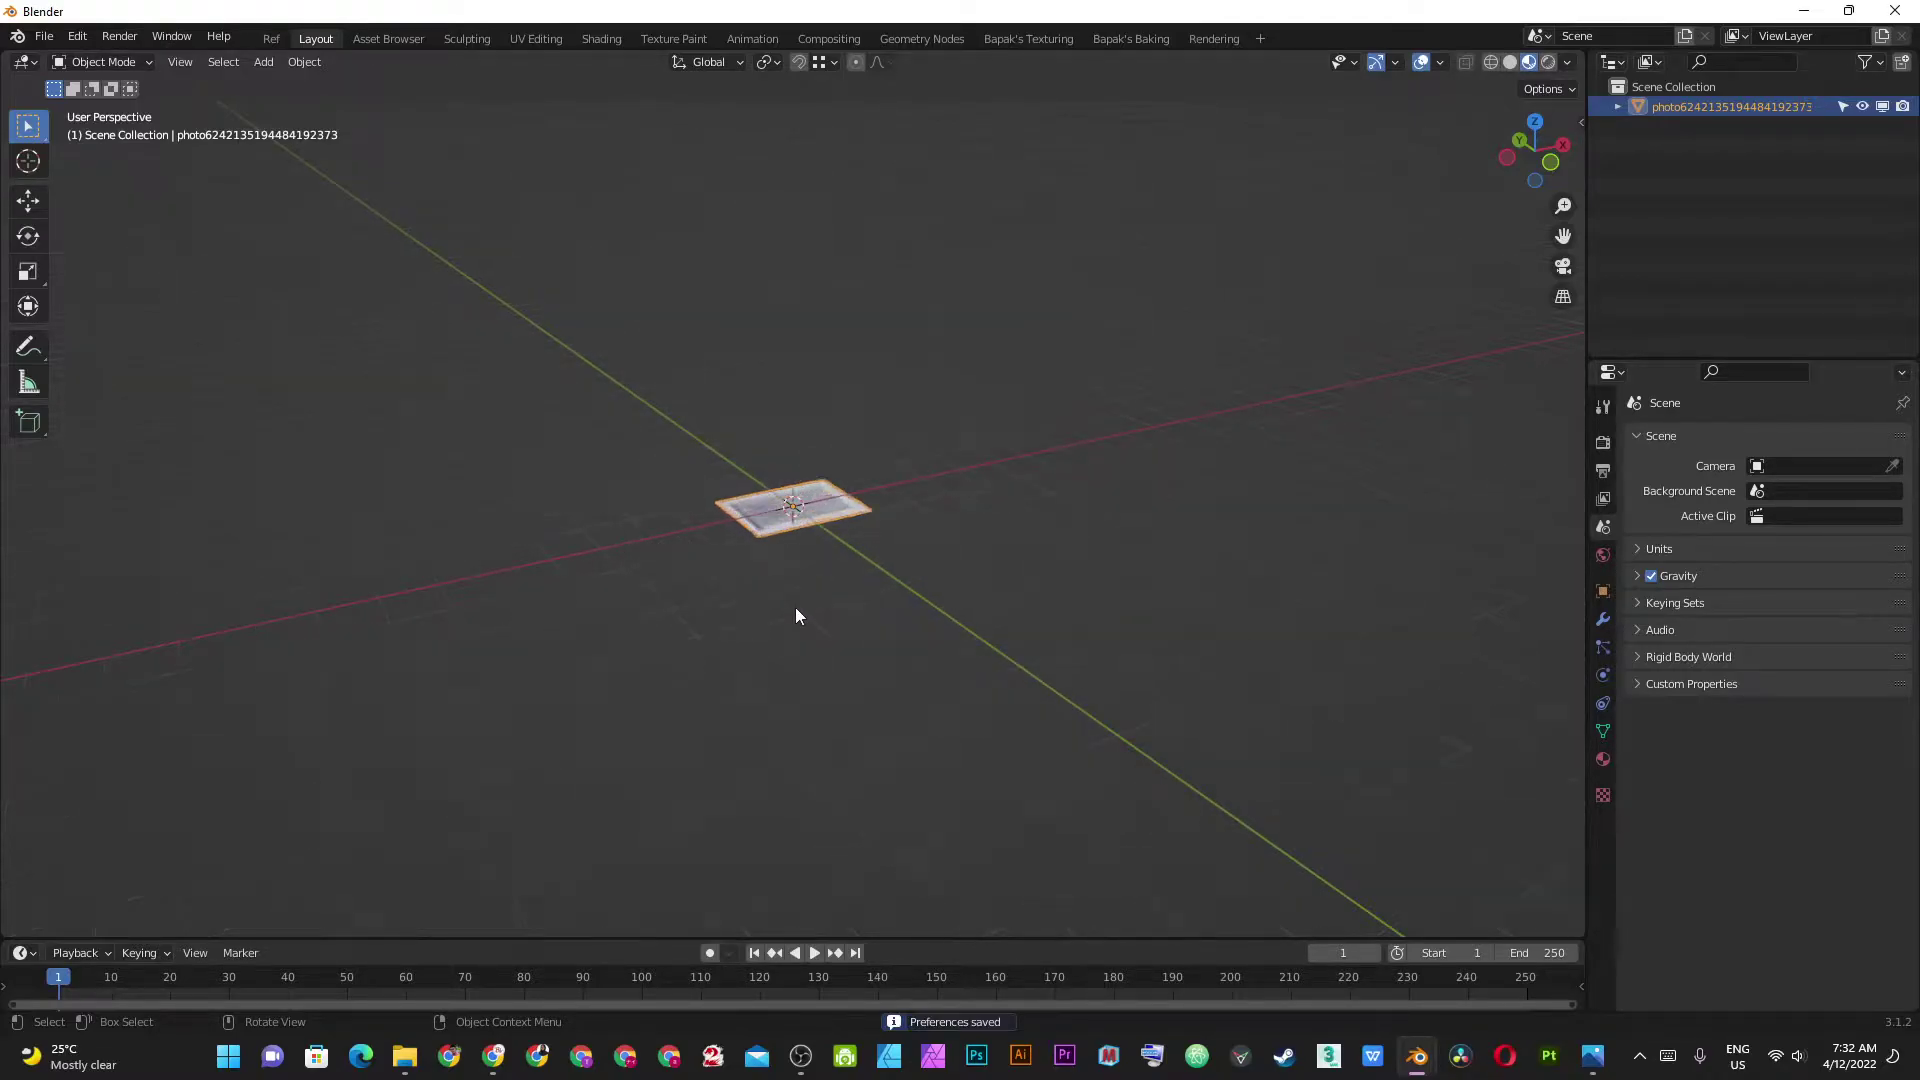
scroll(786, 540, up, 6)
key(KP_7)
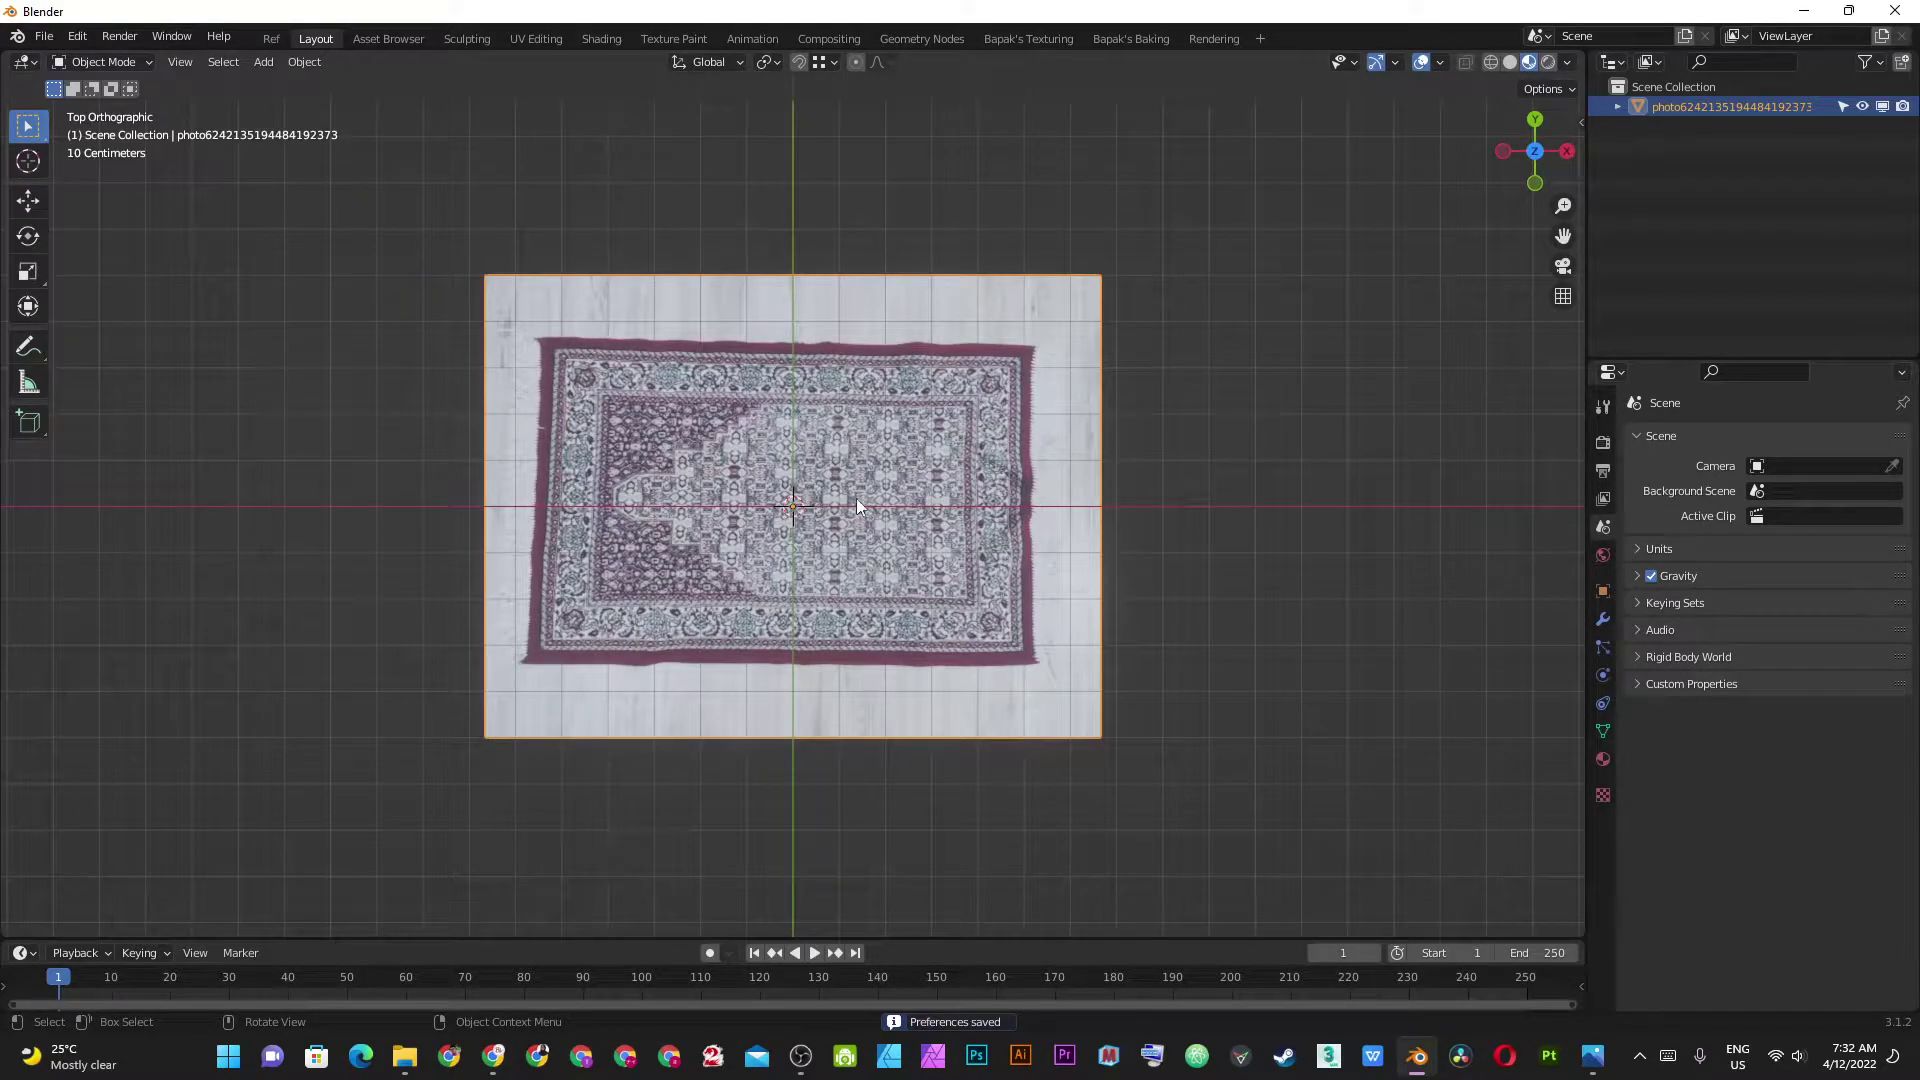
scroll(856, 498, up, 2)
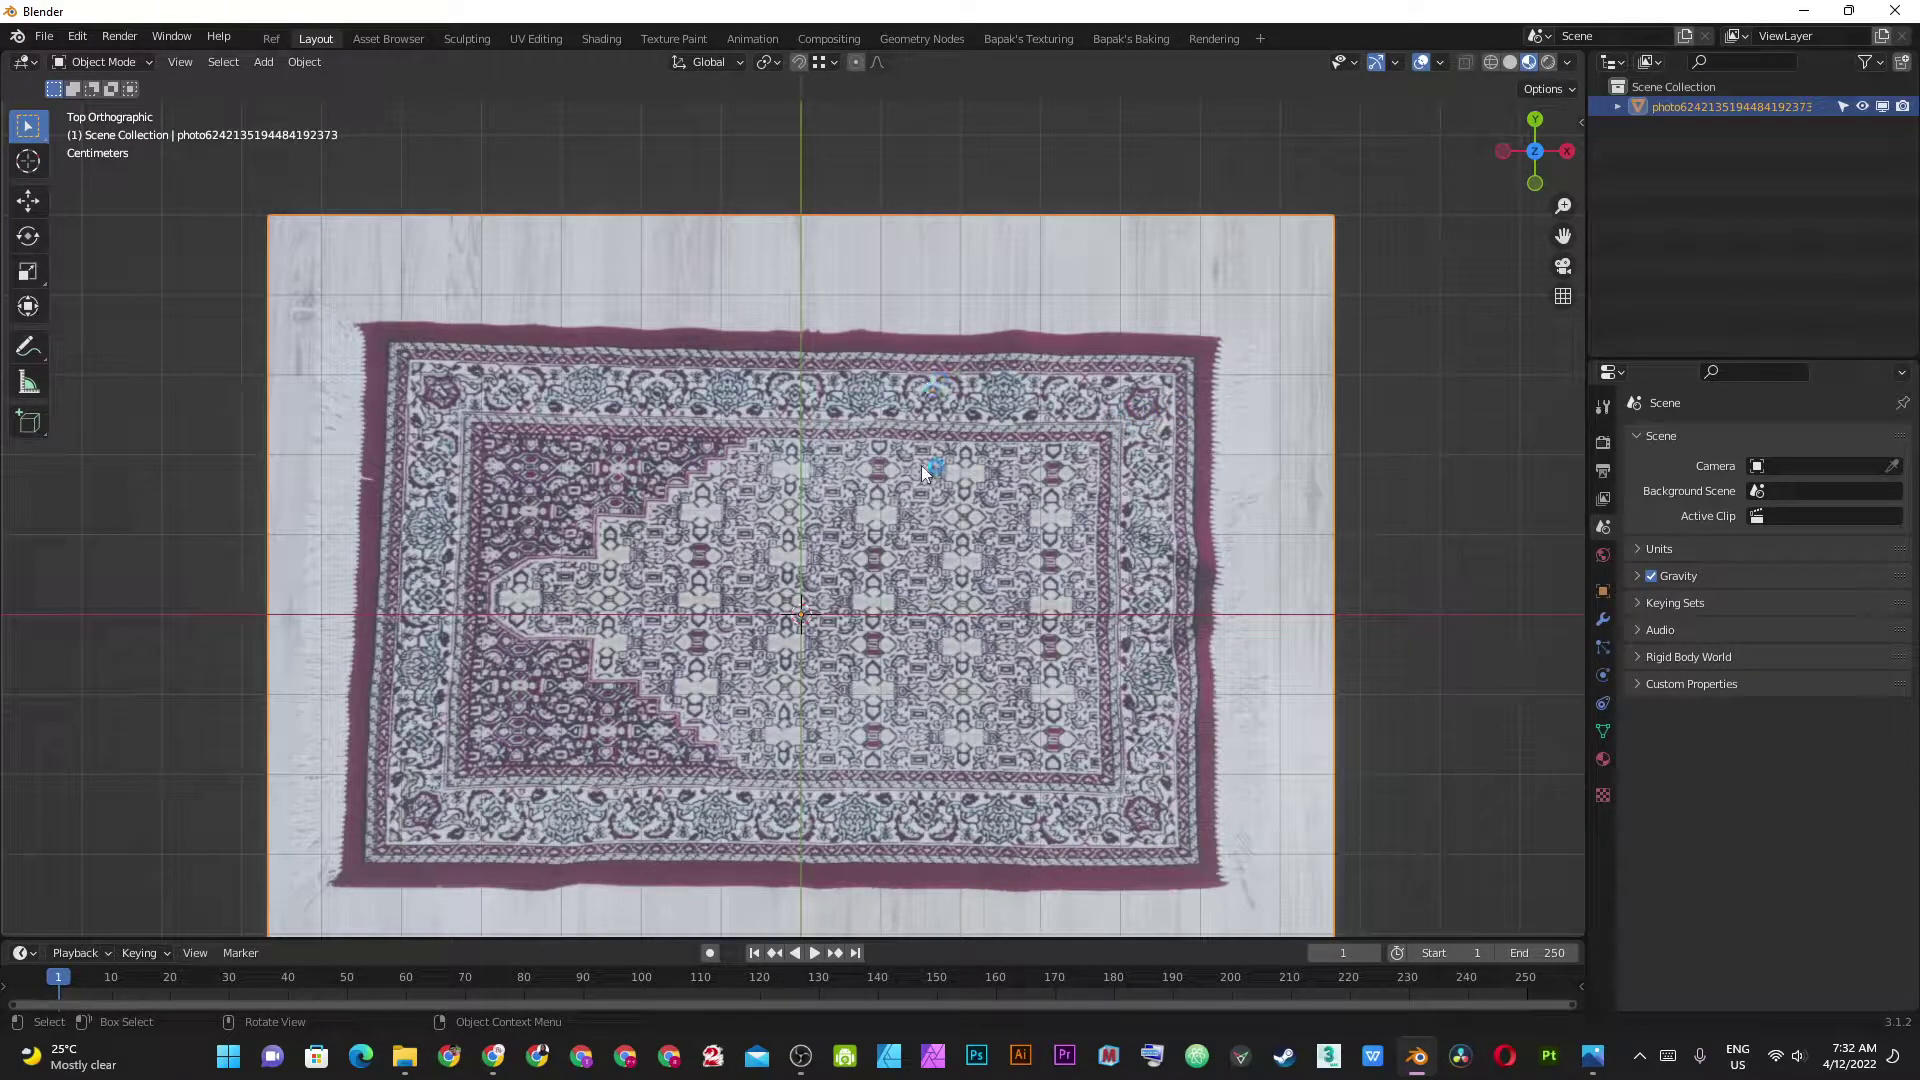
key(Tab)
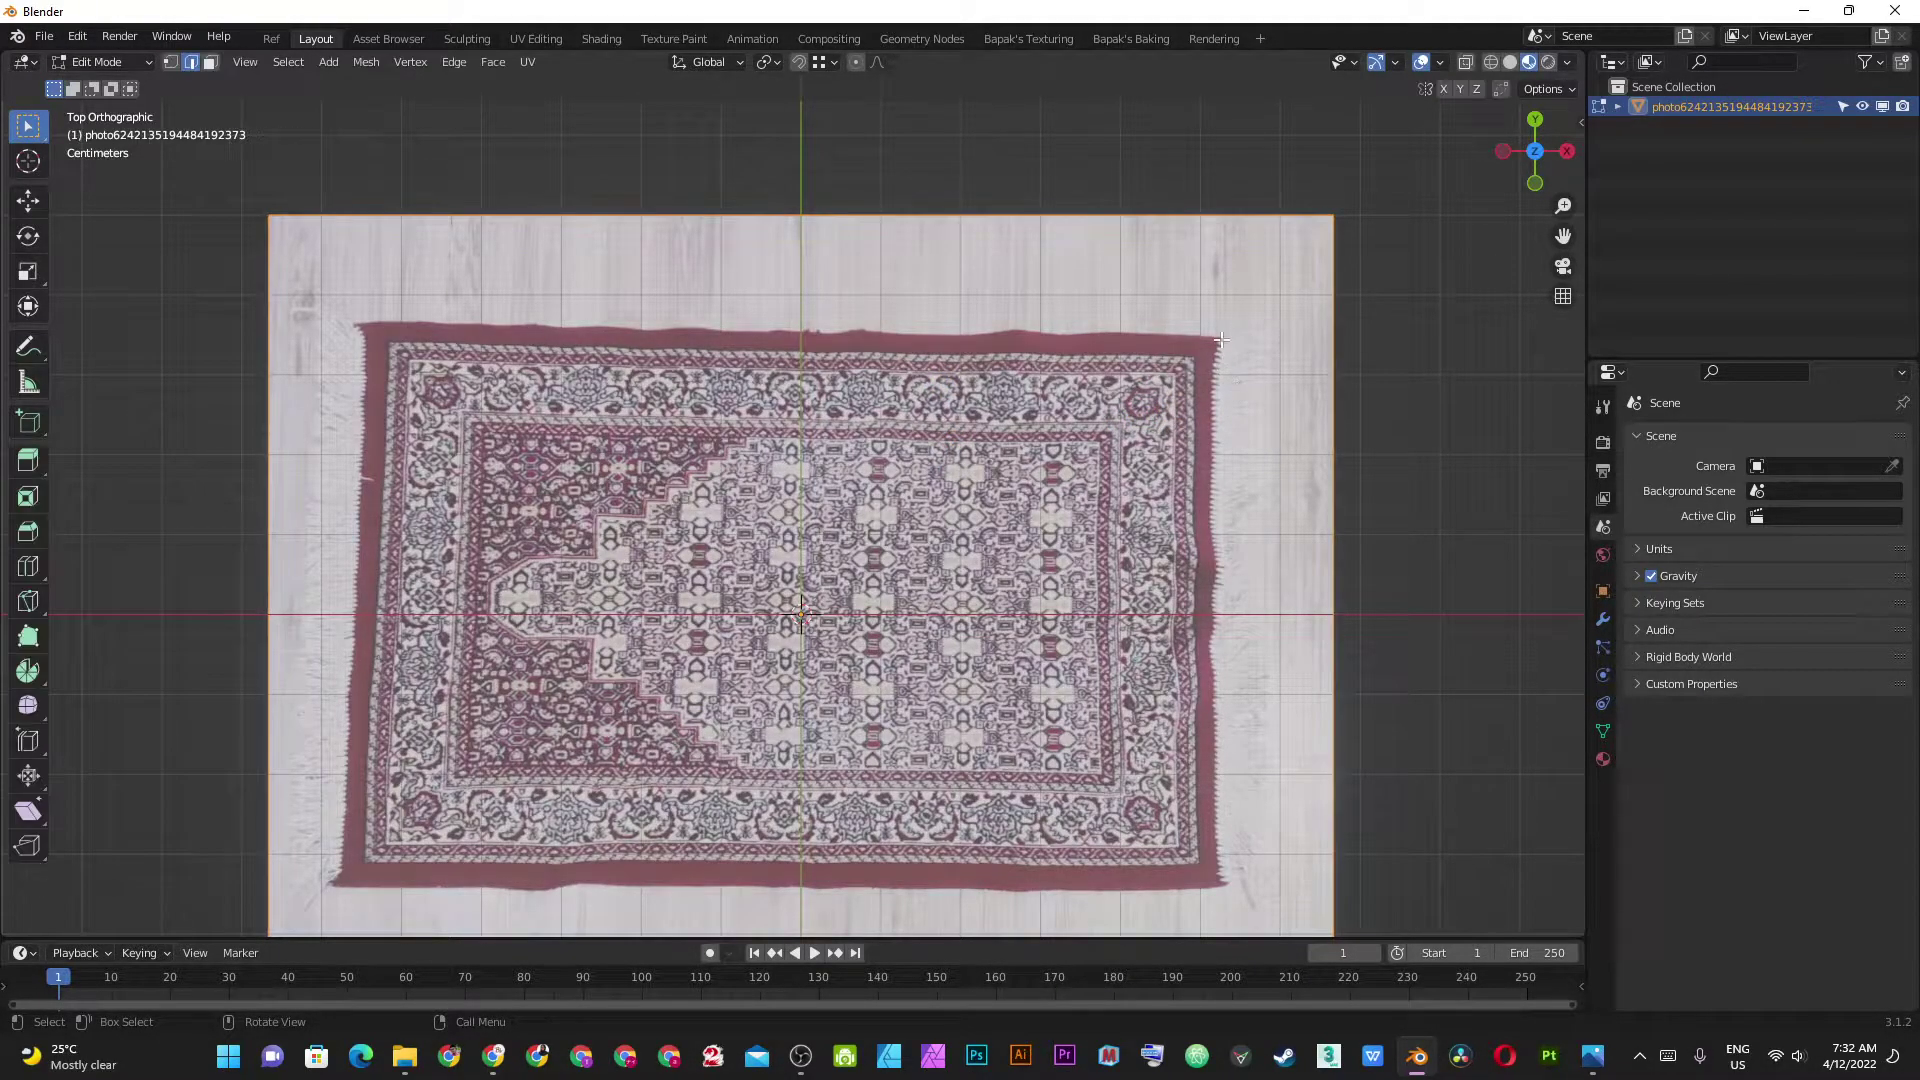
key(ctrl+r)
click(1331, 560)
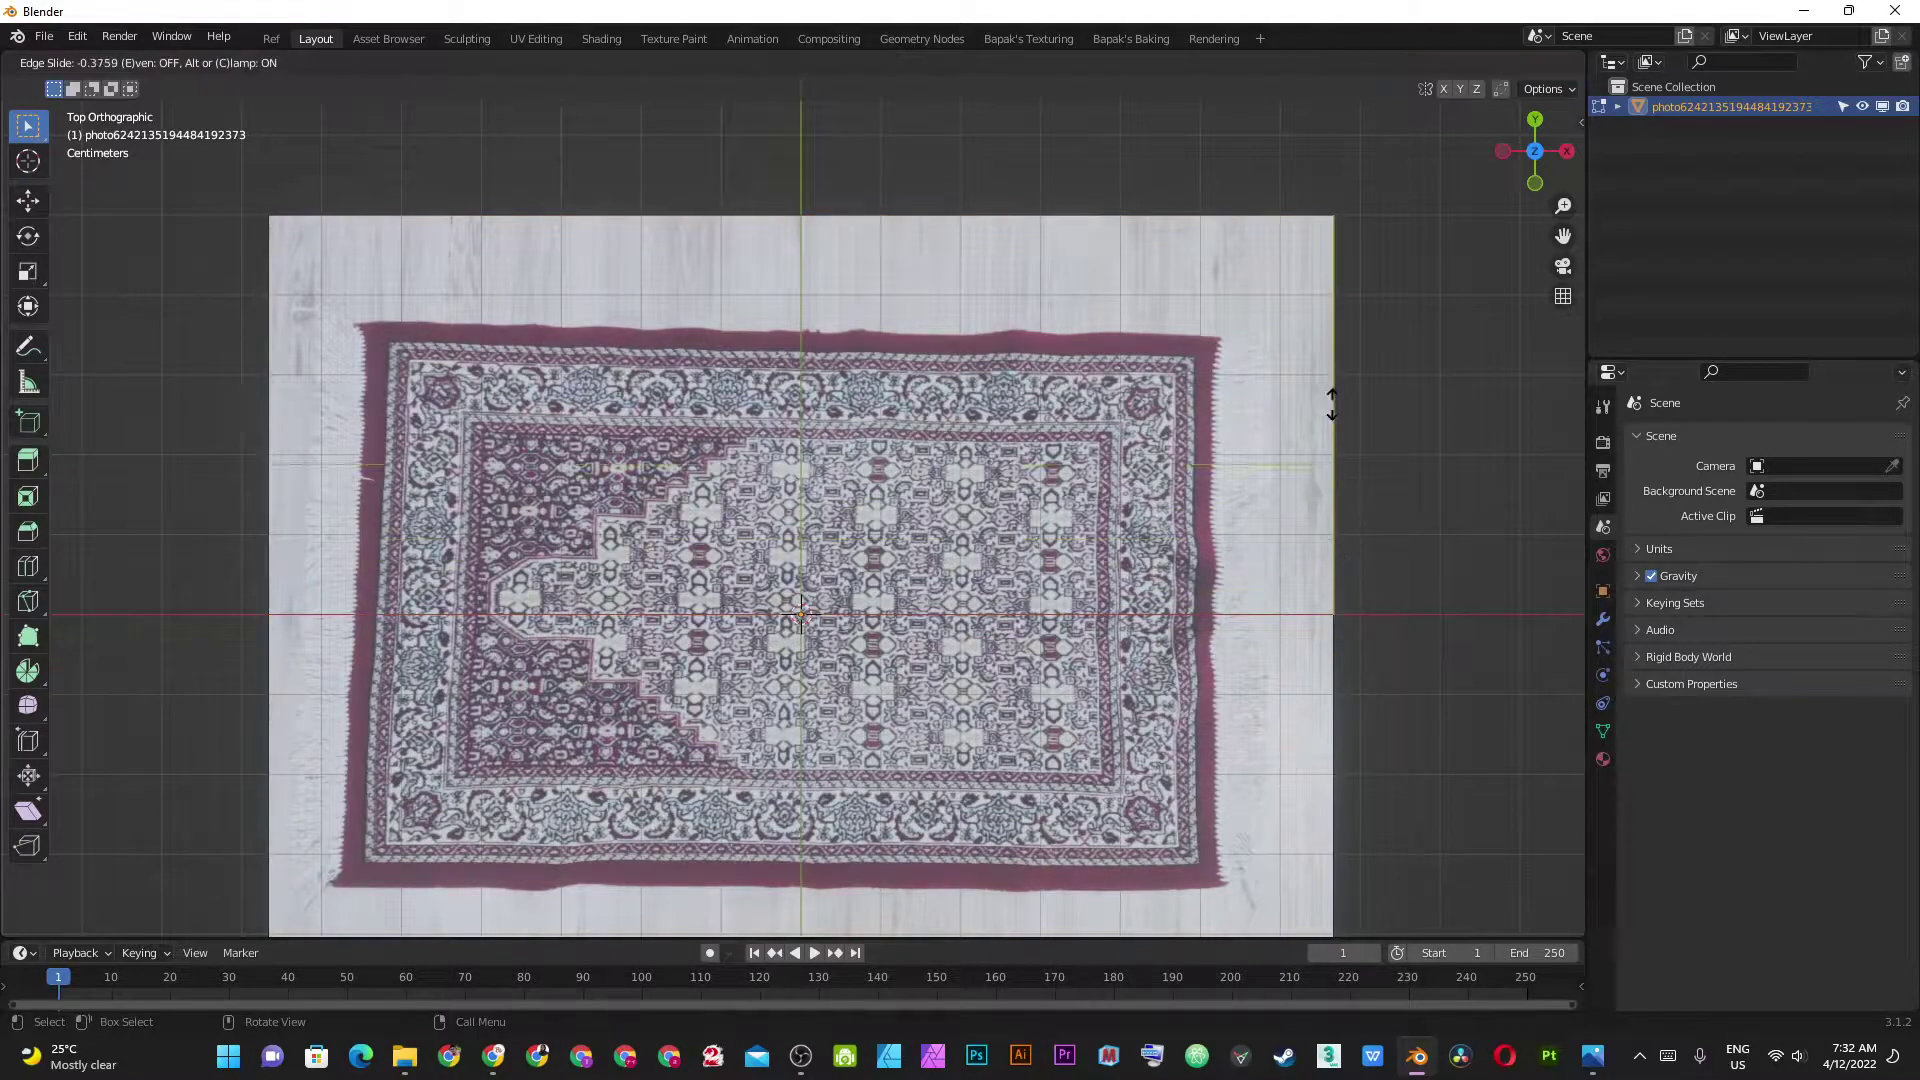
right_click(1320, 304)
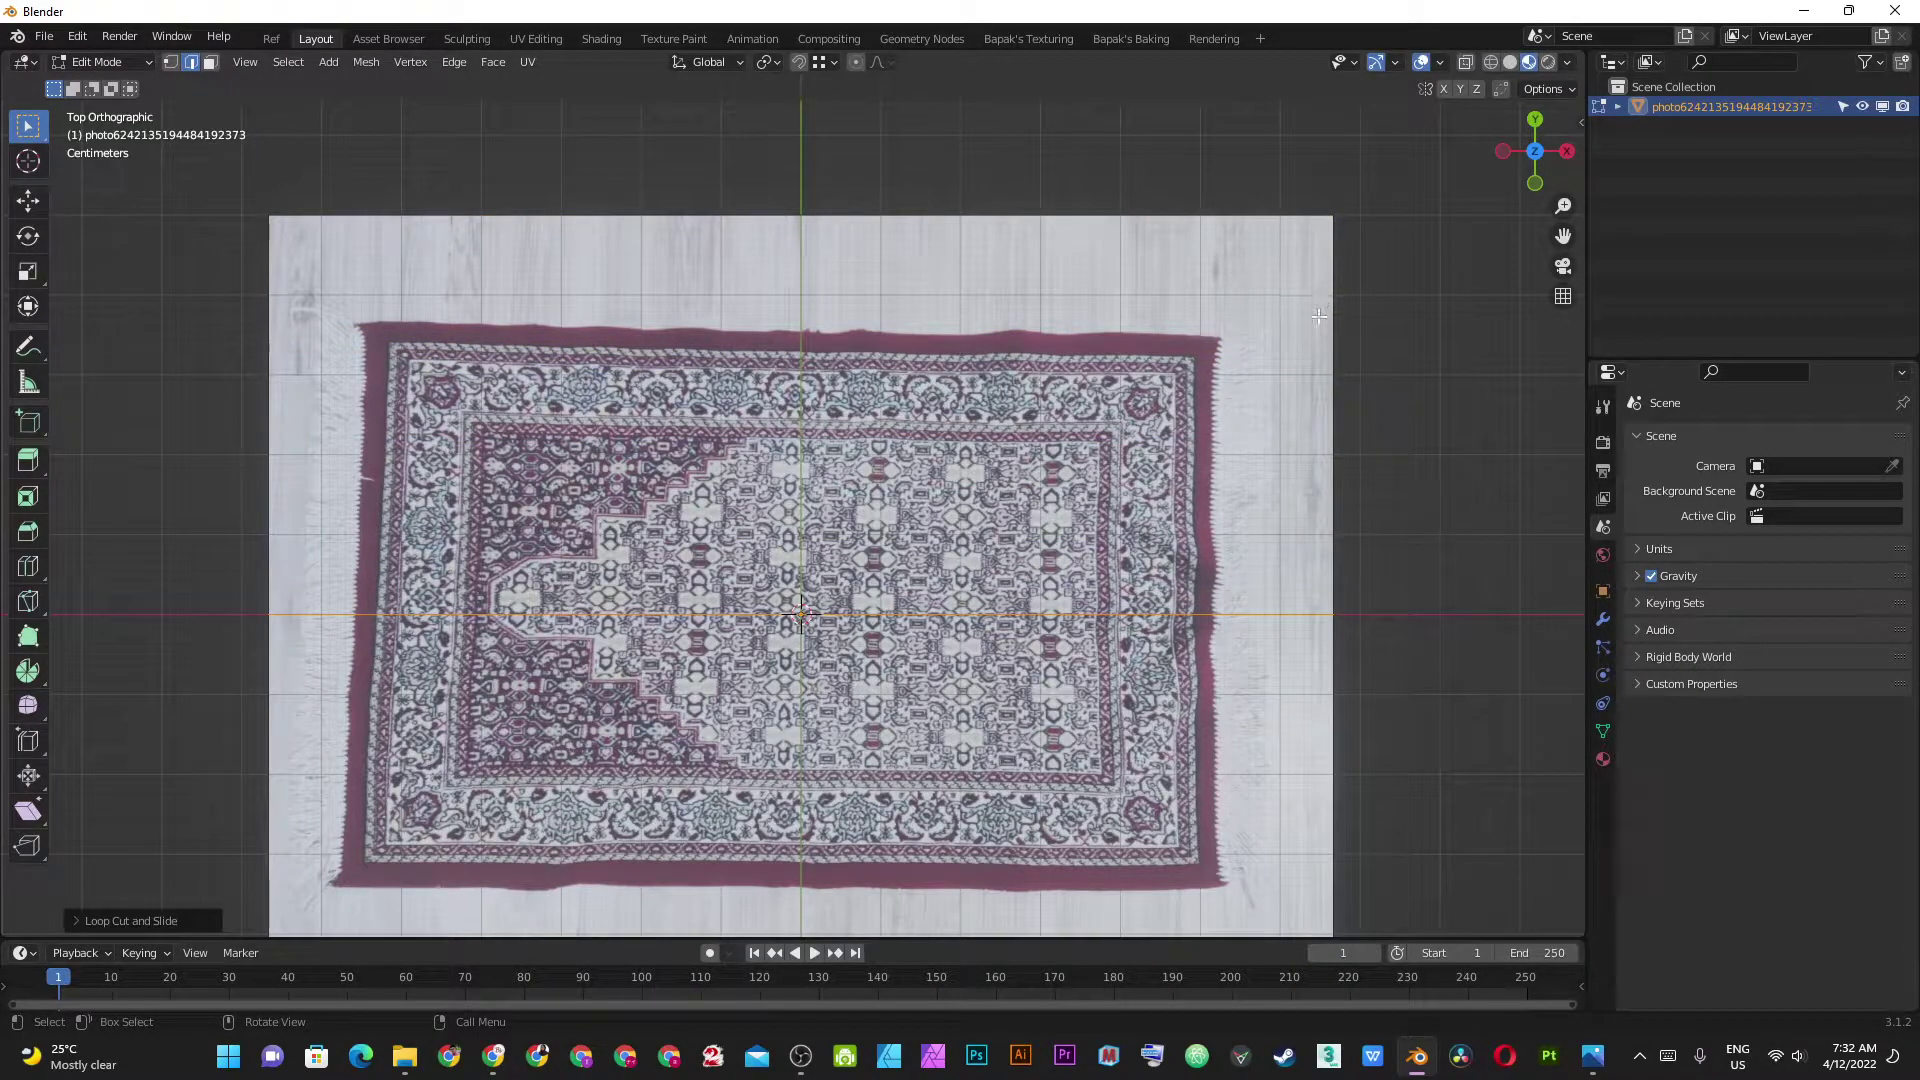
Dissolve the loop cut and switch to vertex select, orbiting to view the rug.
key(ctrl+x)
scroll(956, 348, down, 1)
scroll(956, 348, down, 2)
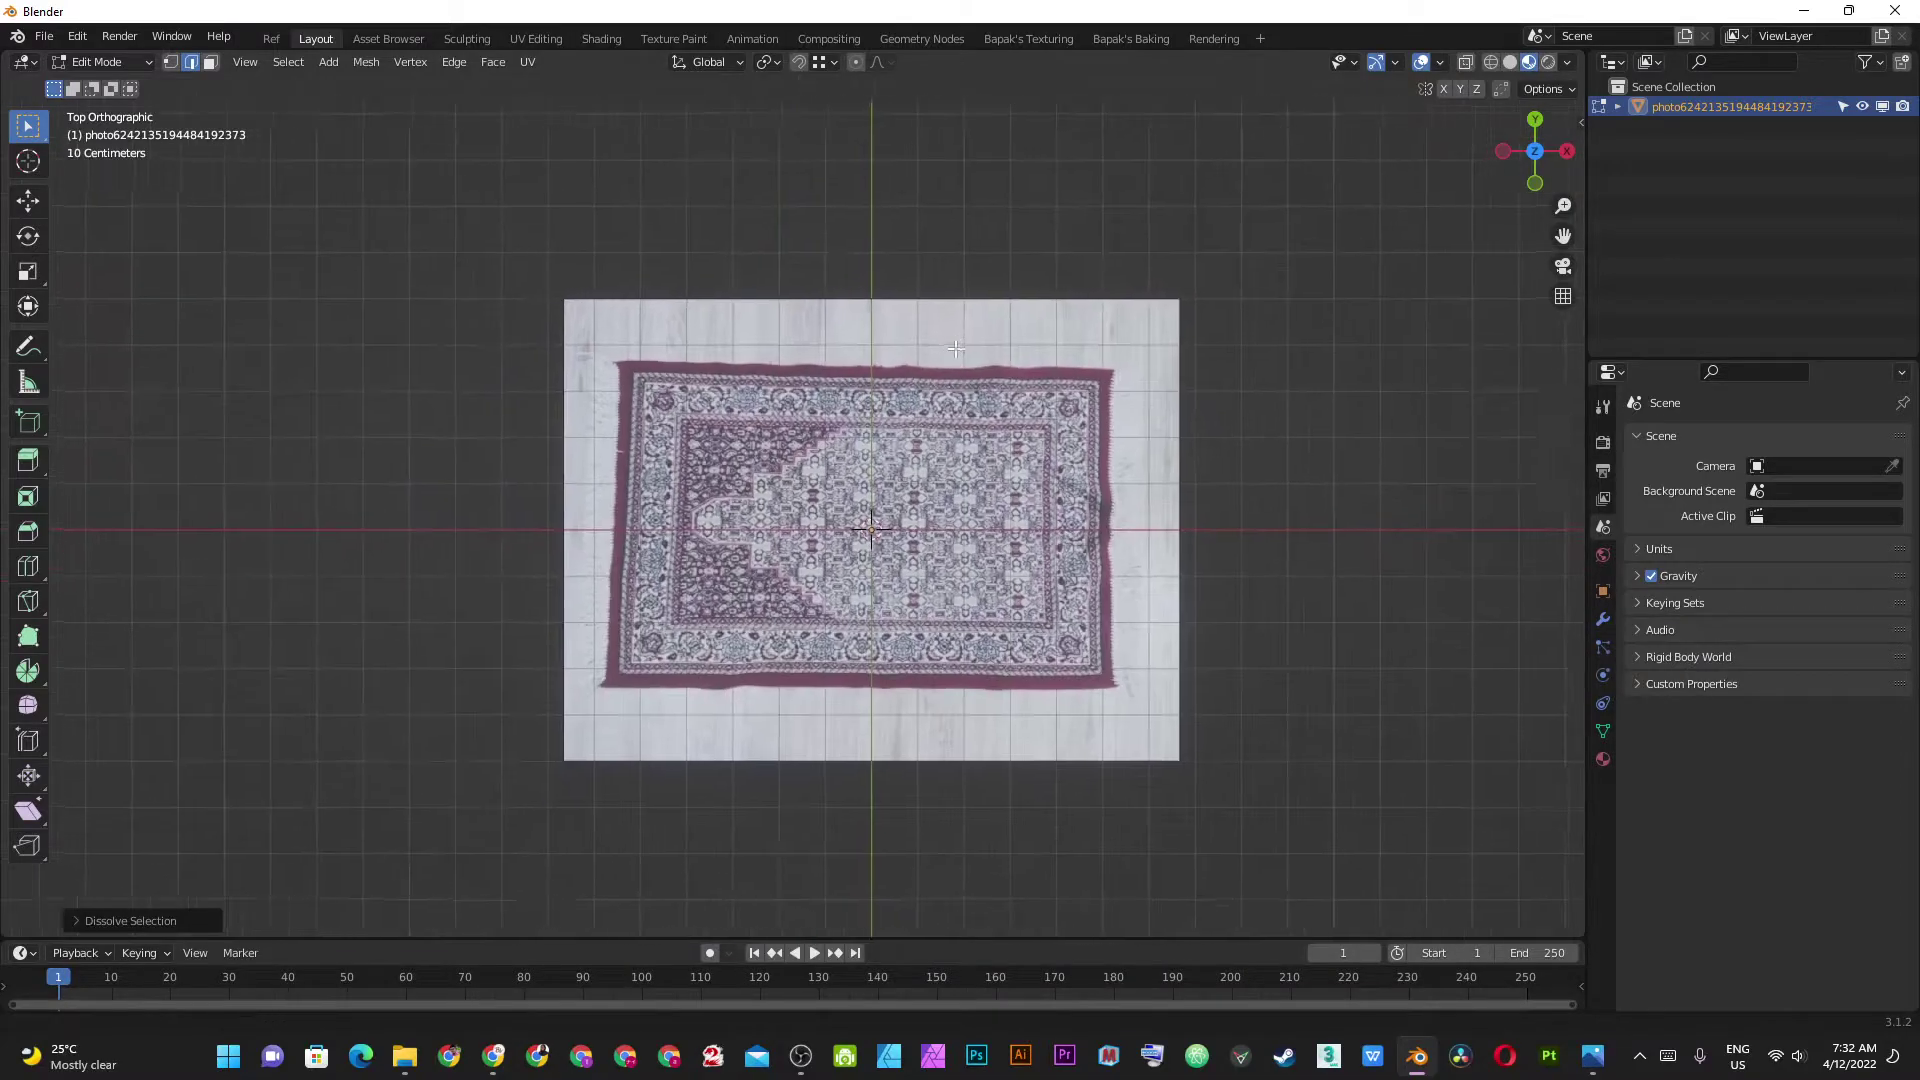
scroll(622, 311, up, 1)
key(1)
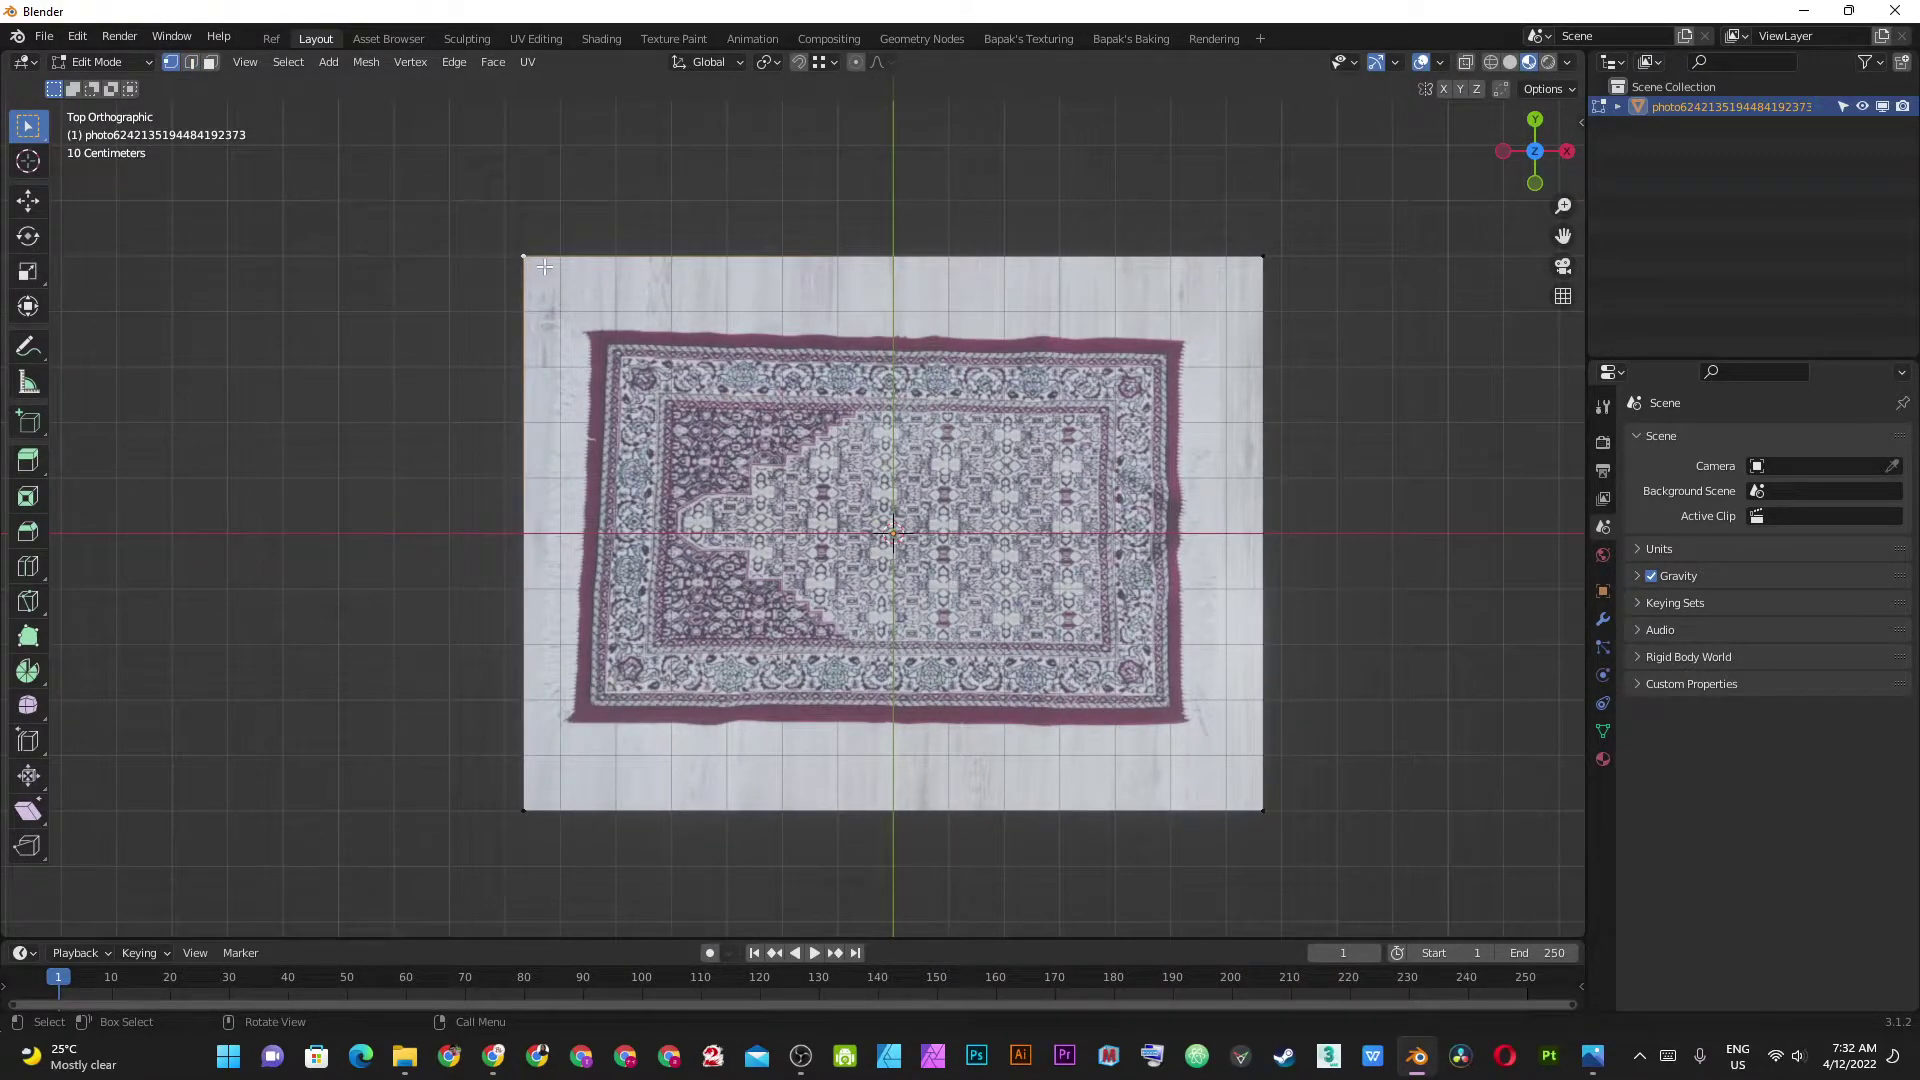
scroll(544, 267, up, 1)
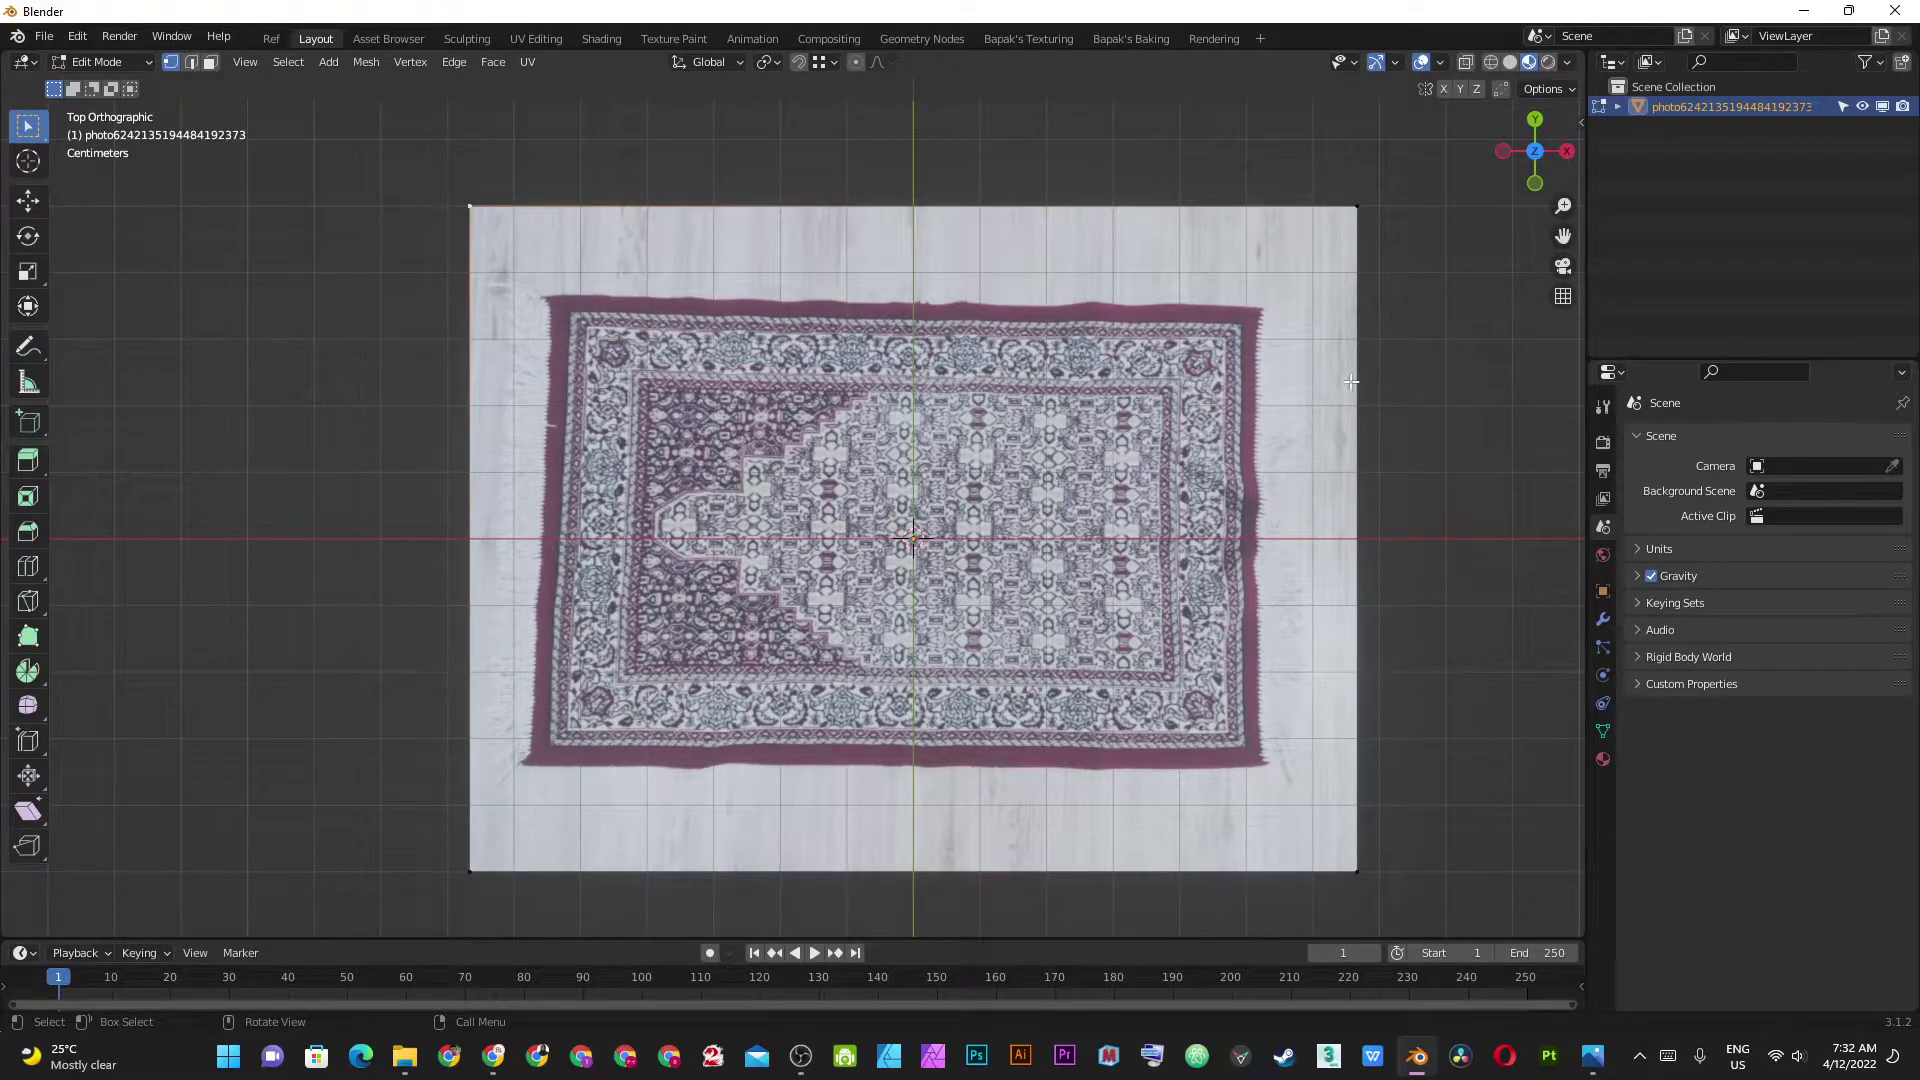
middle_drag(1351, 381, 1521, 501)
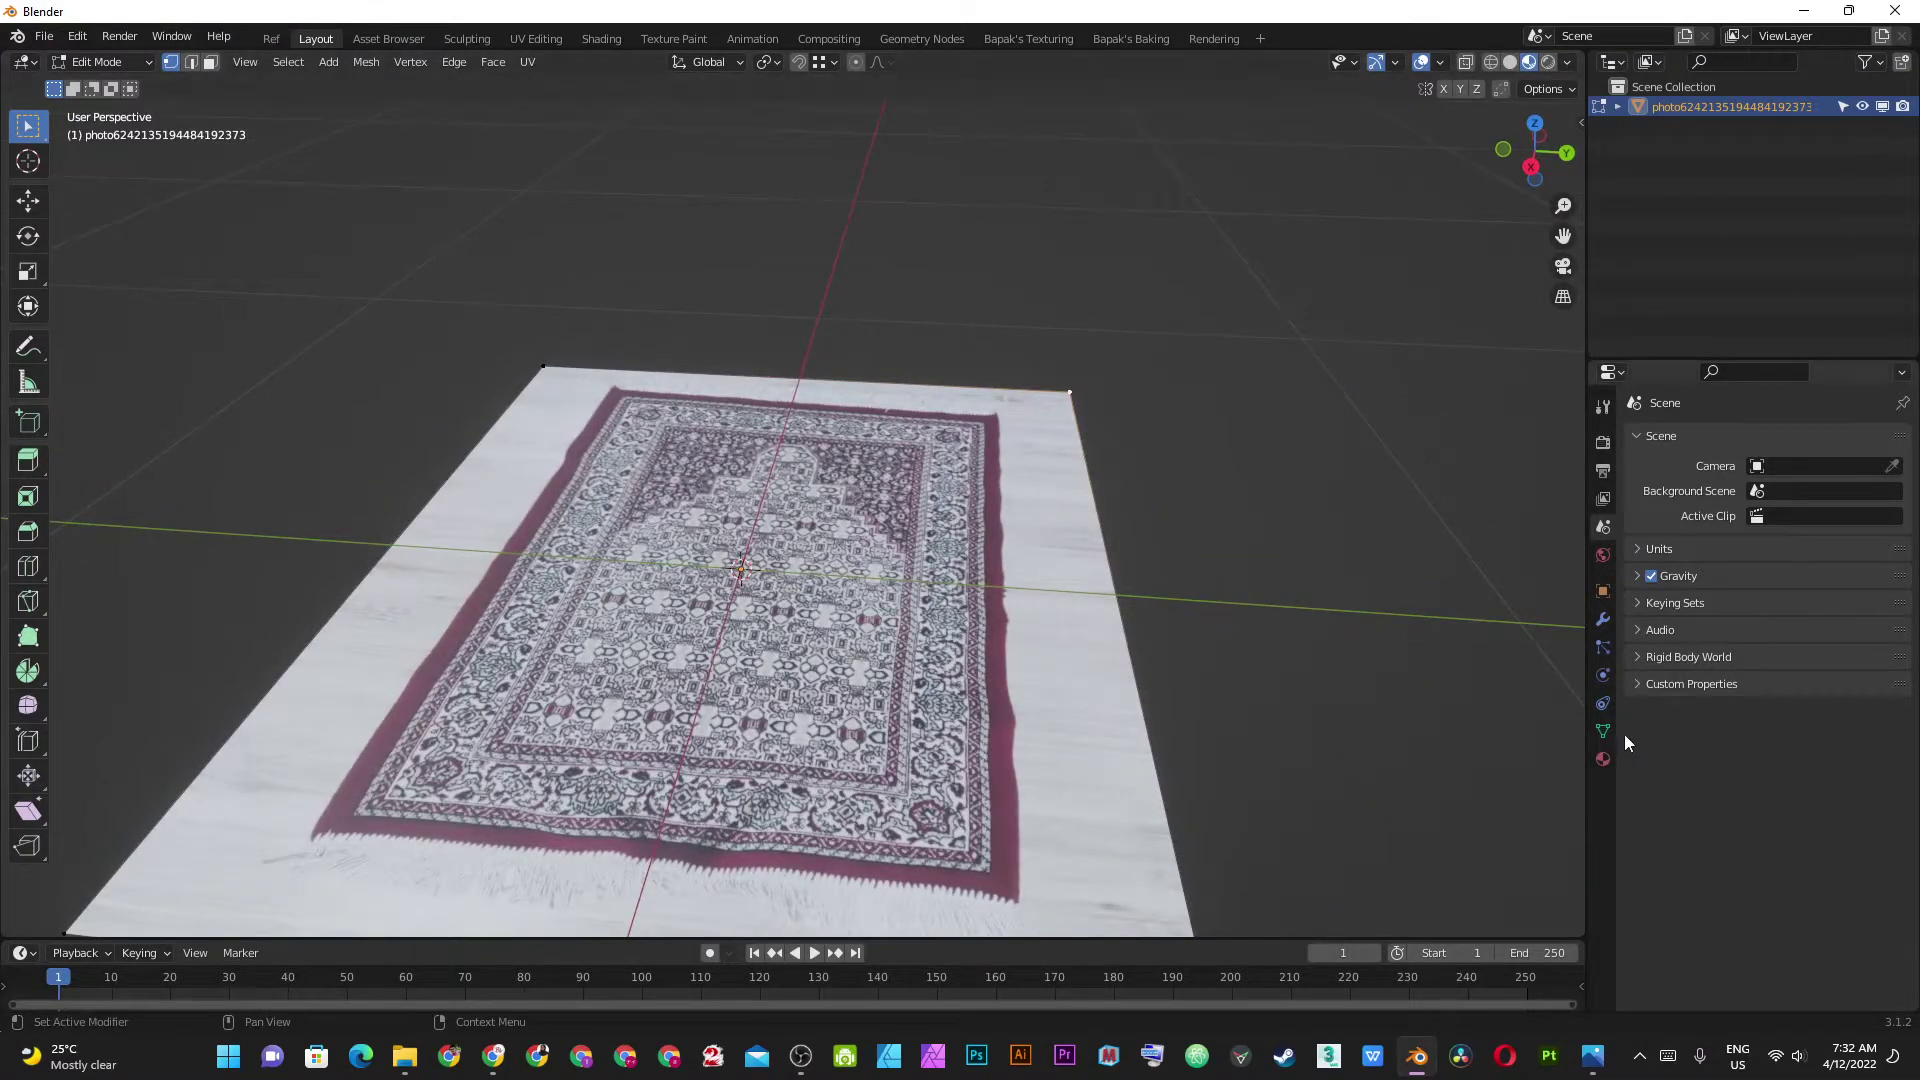
Expand the rug material's Settings and Viewport Display sections.
click(1603, 759)
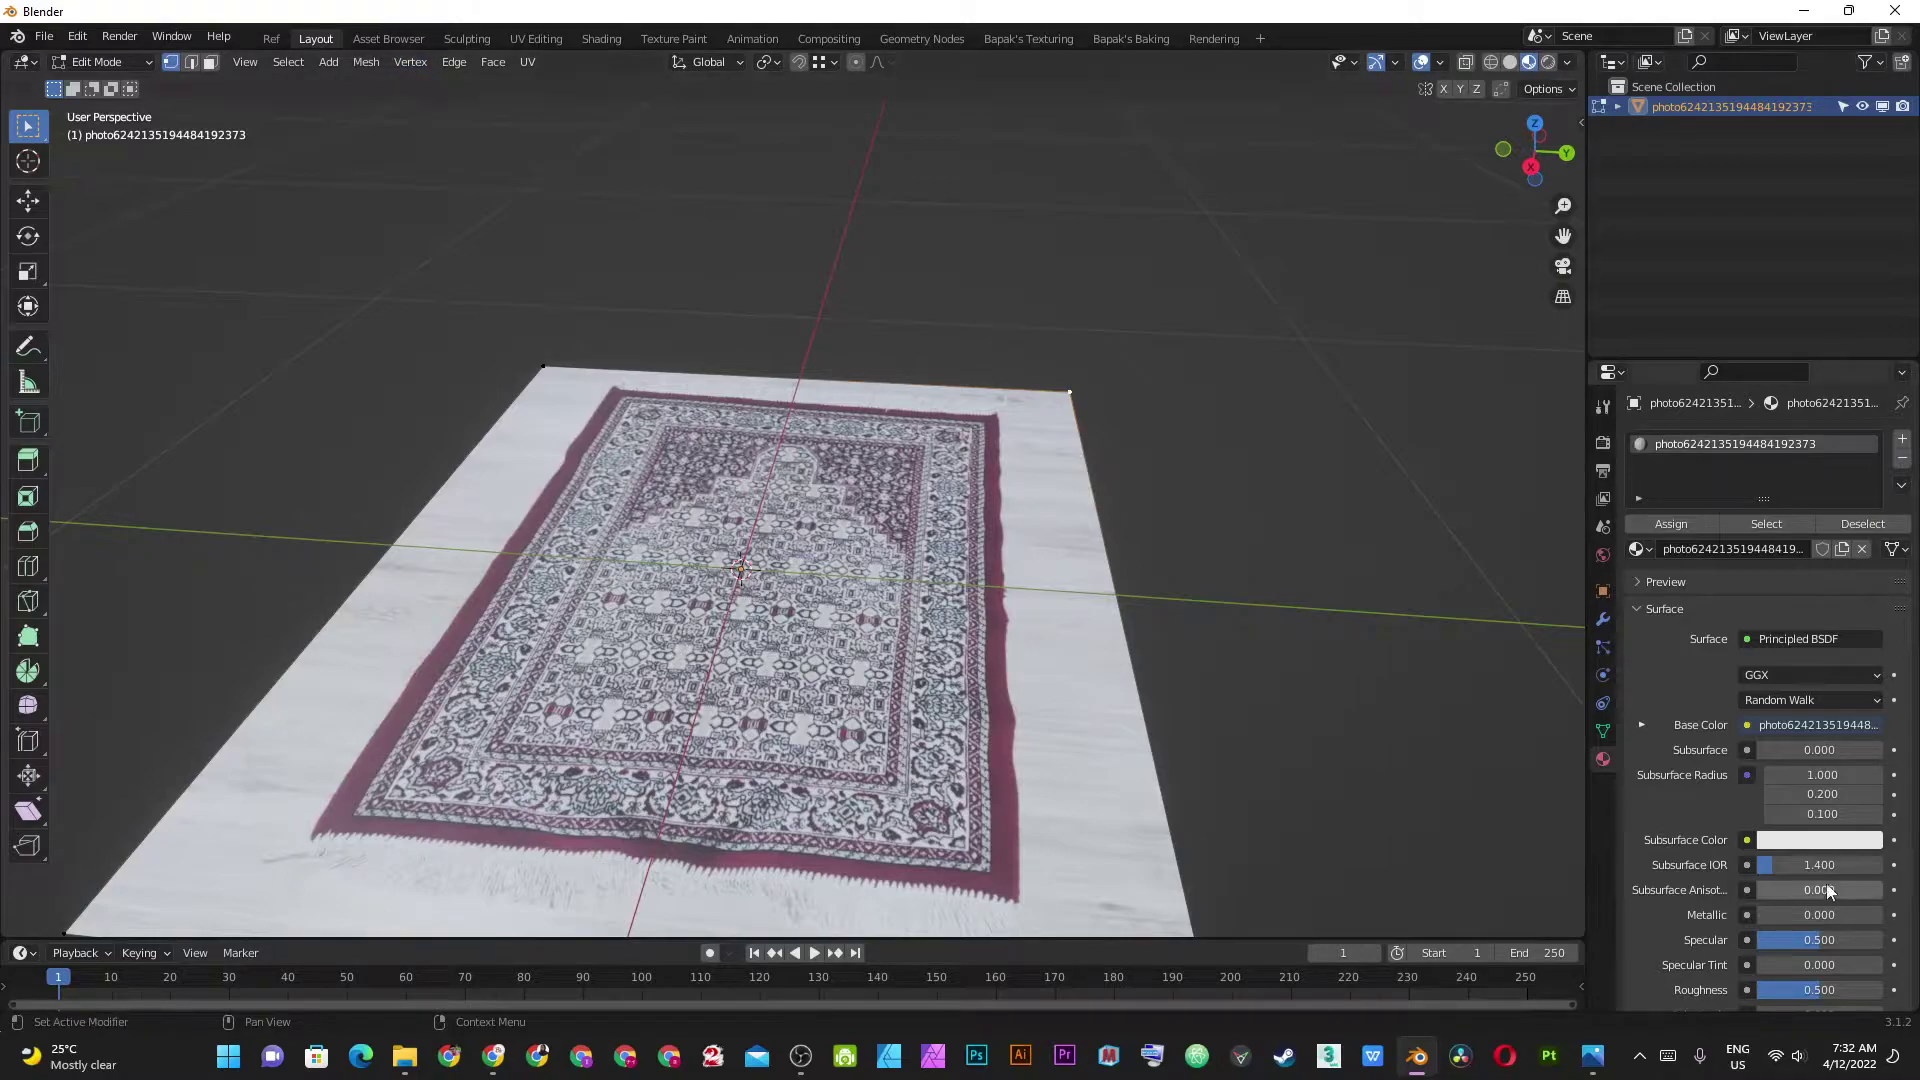
scroll(1780, 717, down, 3)
scroll(1778, 724, down, 2)
scroll(1777, 724, up, 5)
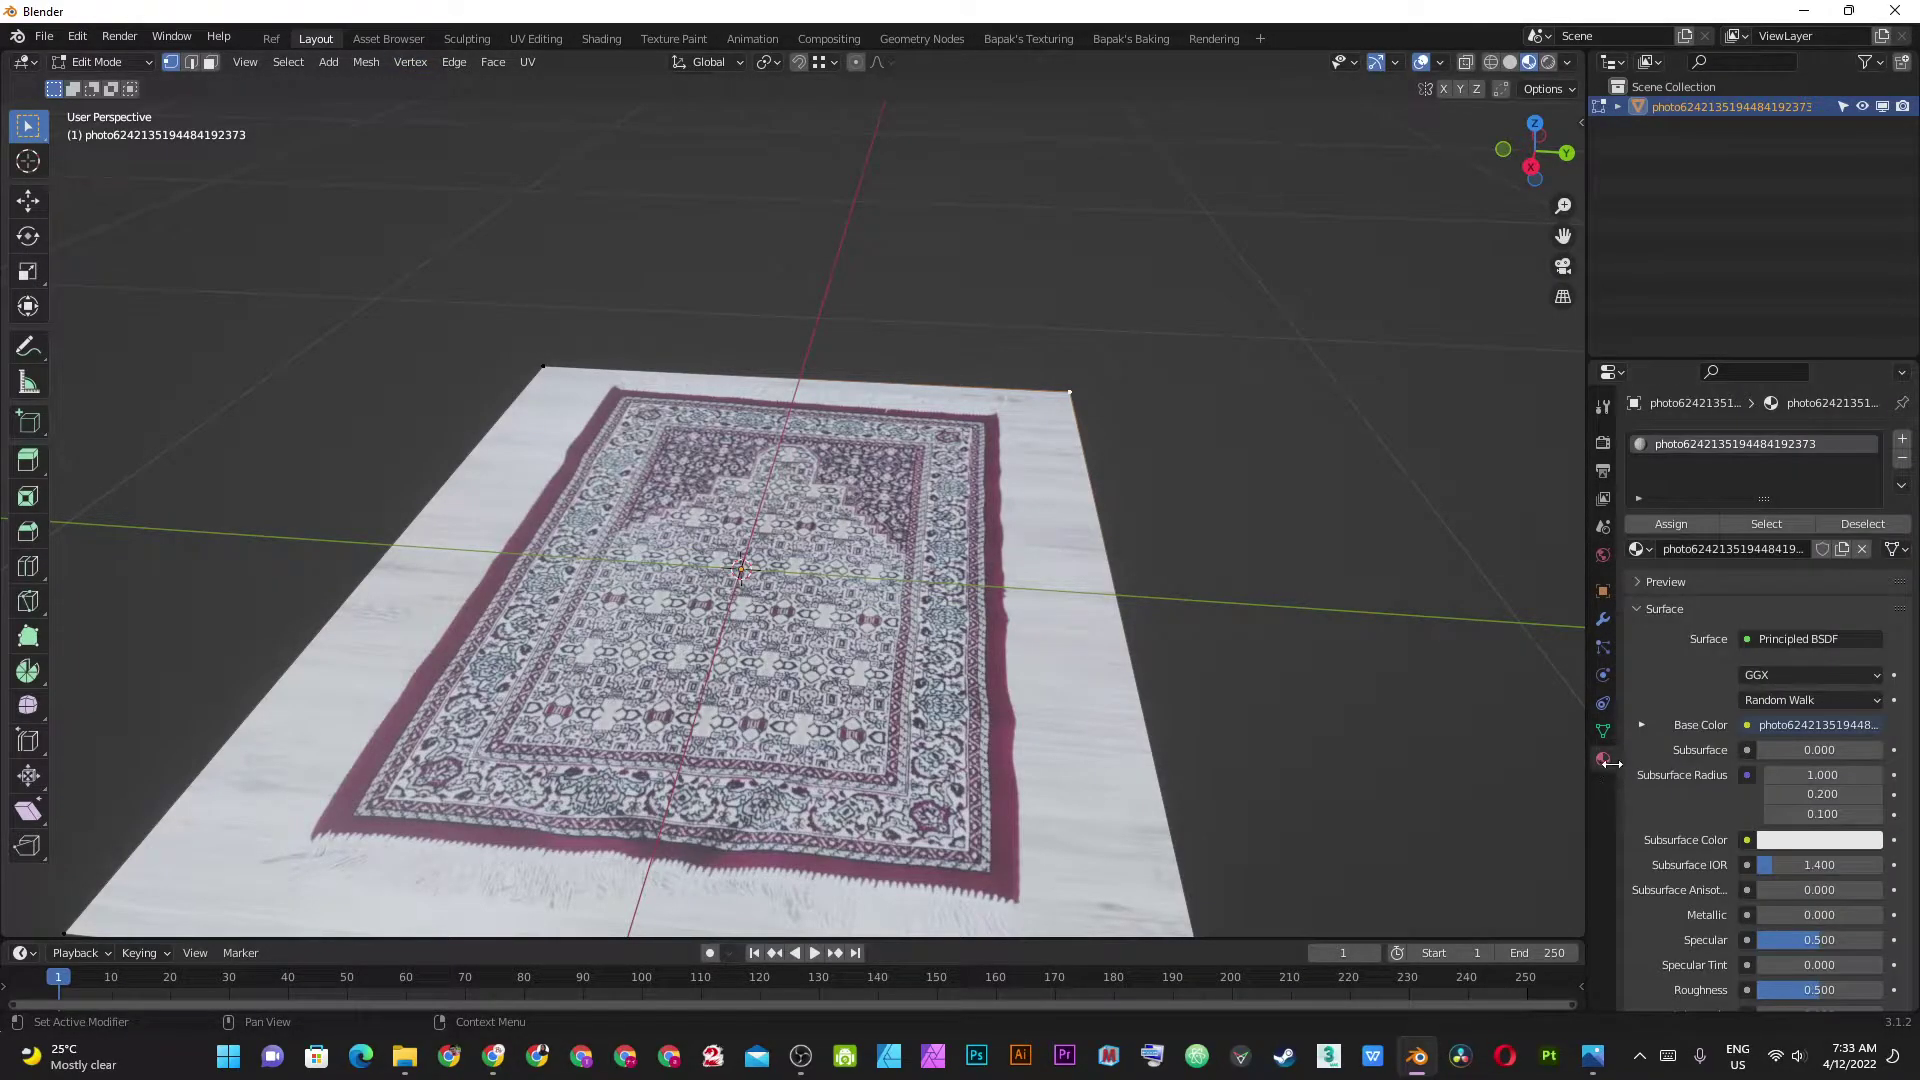
scroll(1750, 766, down, 3)
scroll(1750, 768, down, 2)
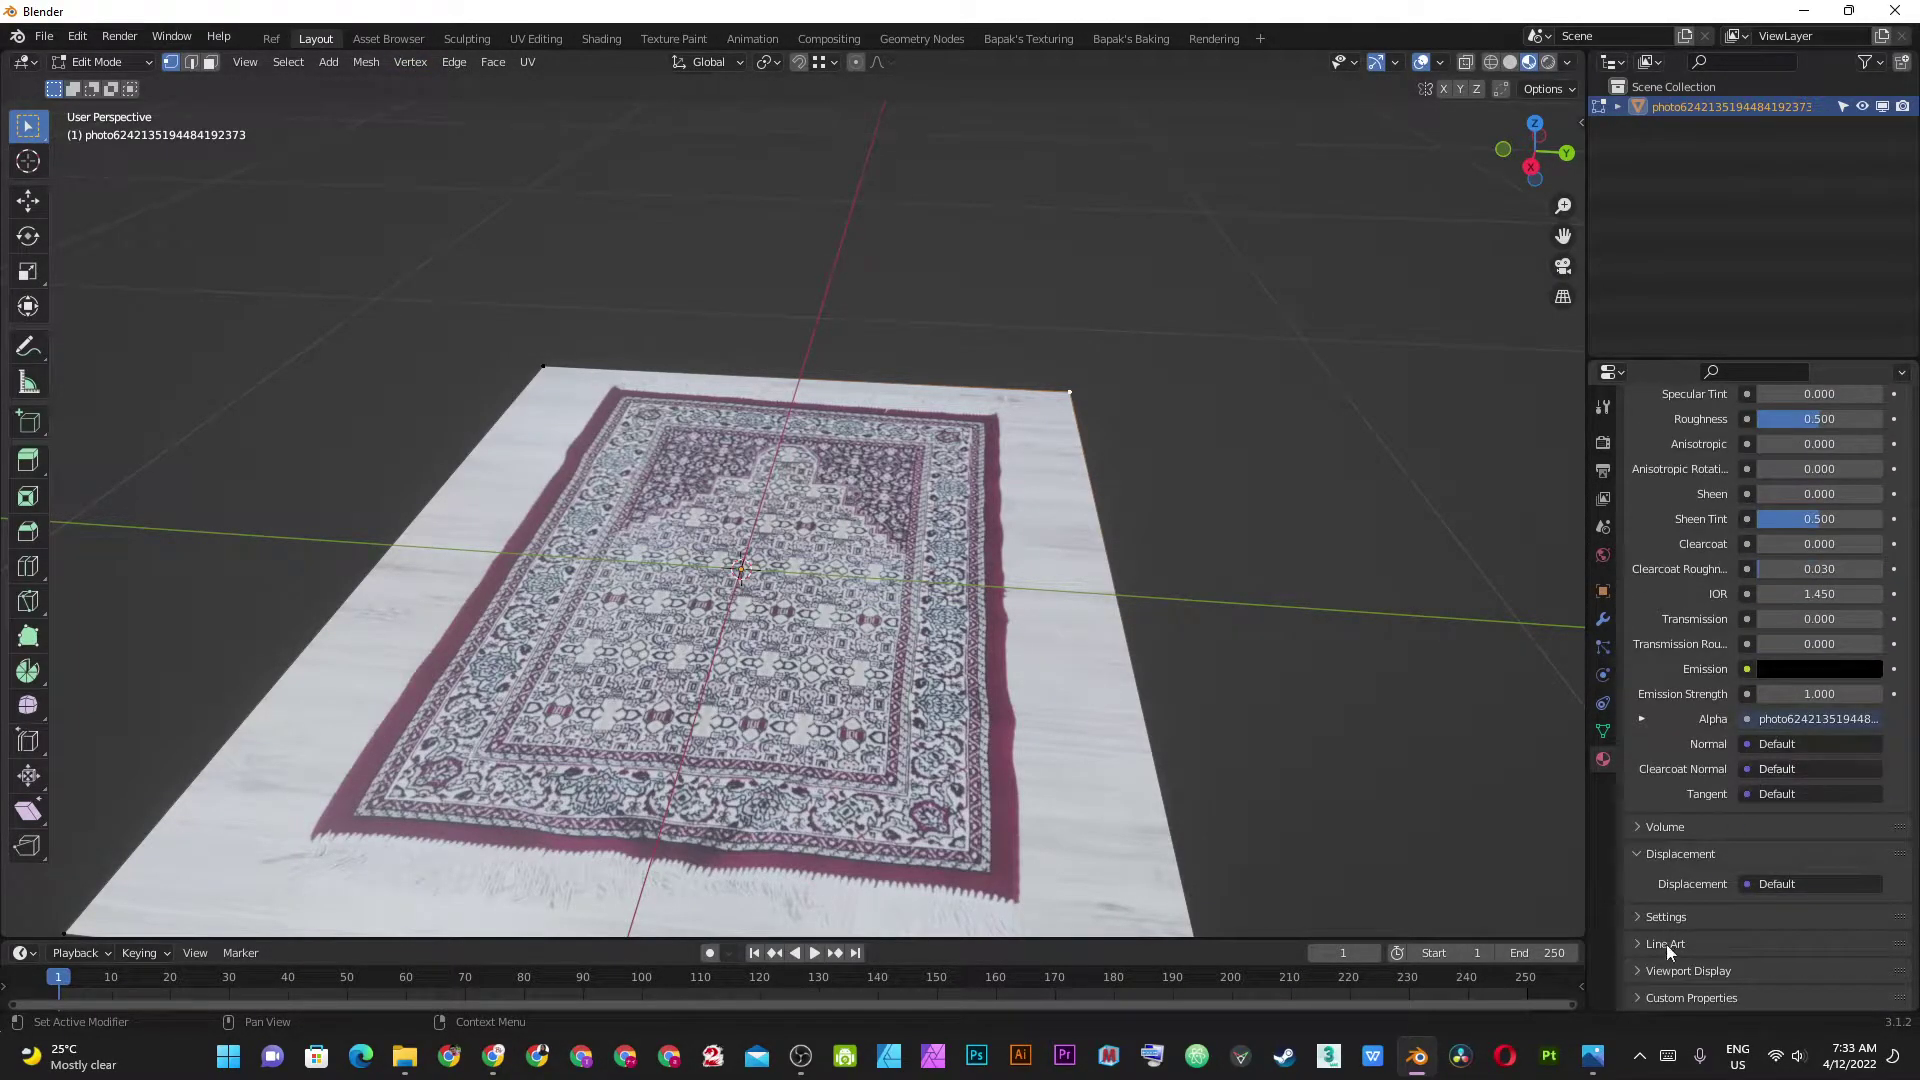
click(1678, 906)
scroll(1739, 909, down, 5)
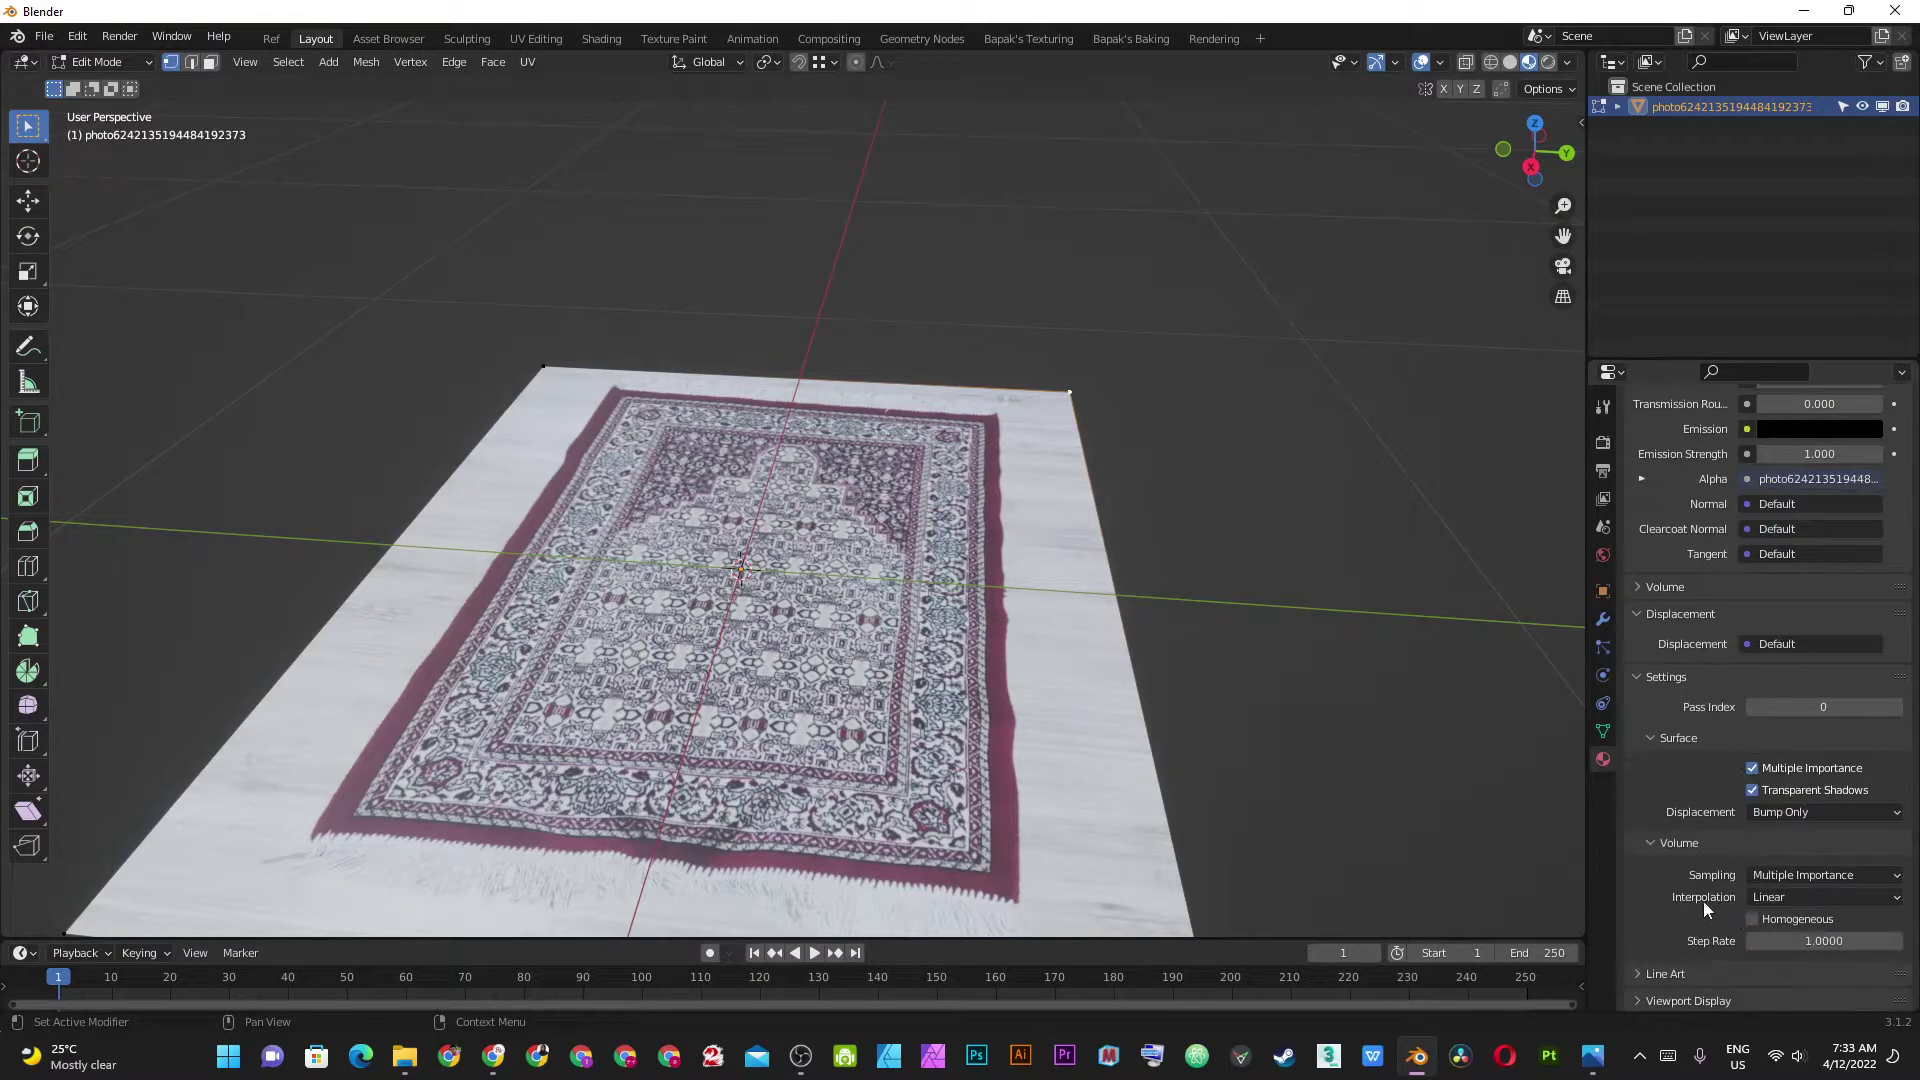
click(1700, 1000)
scroll(1725, 920, down, 5)
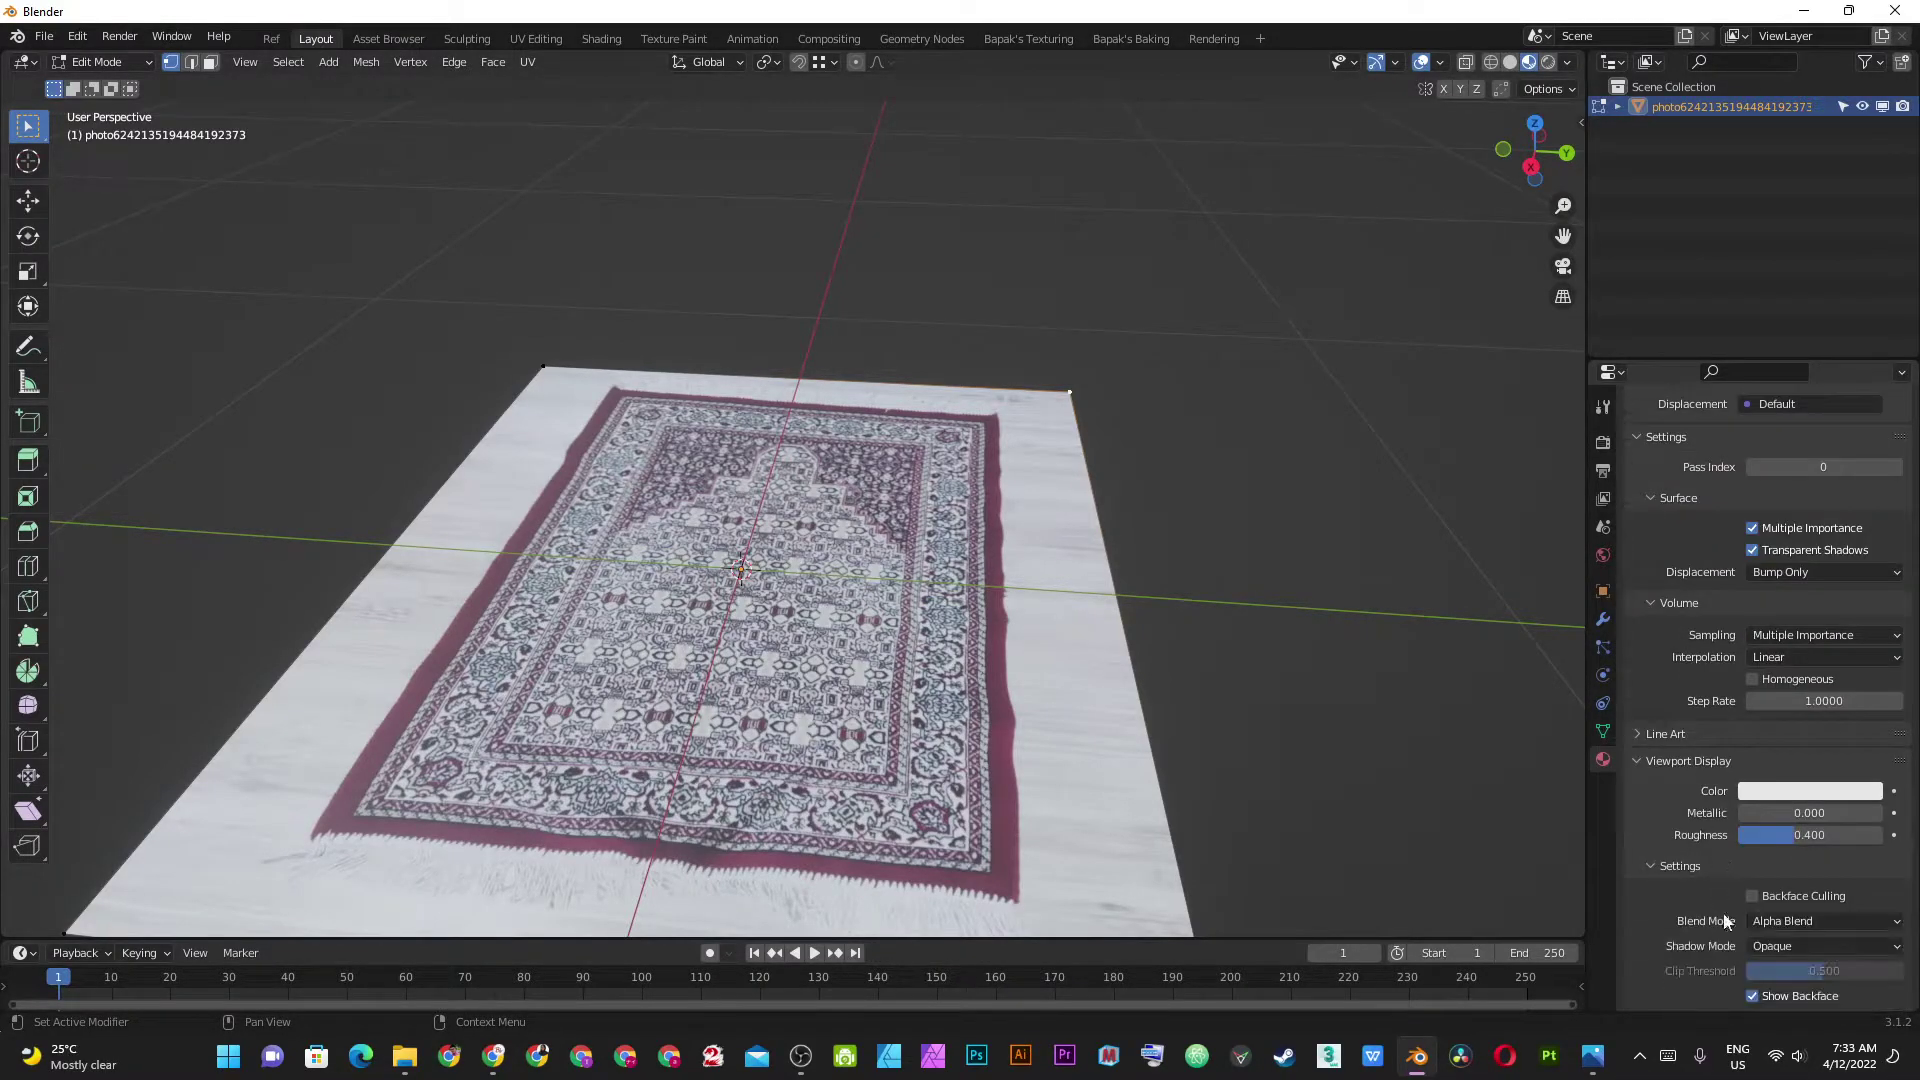
Change the material's viewport Blend Mode from Alpha Blend to Opaque.
click(1602, 442)
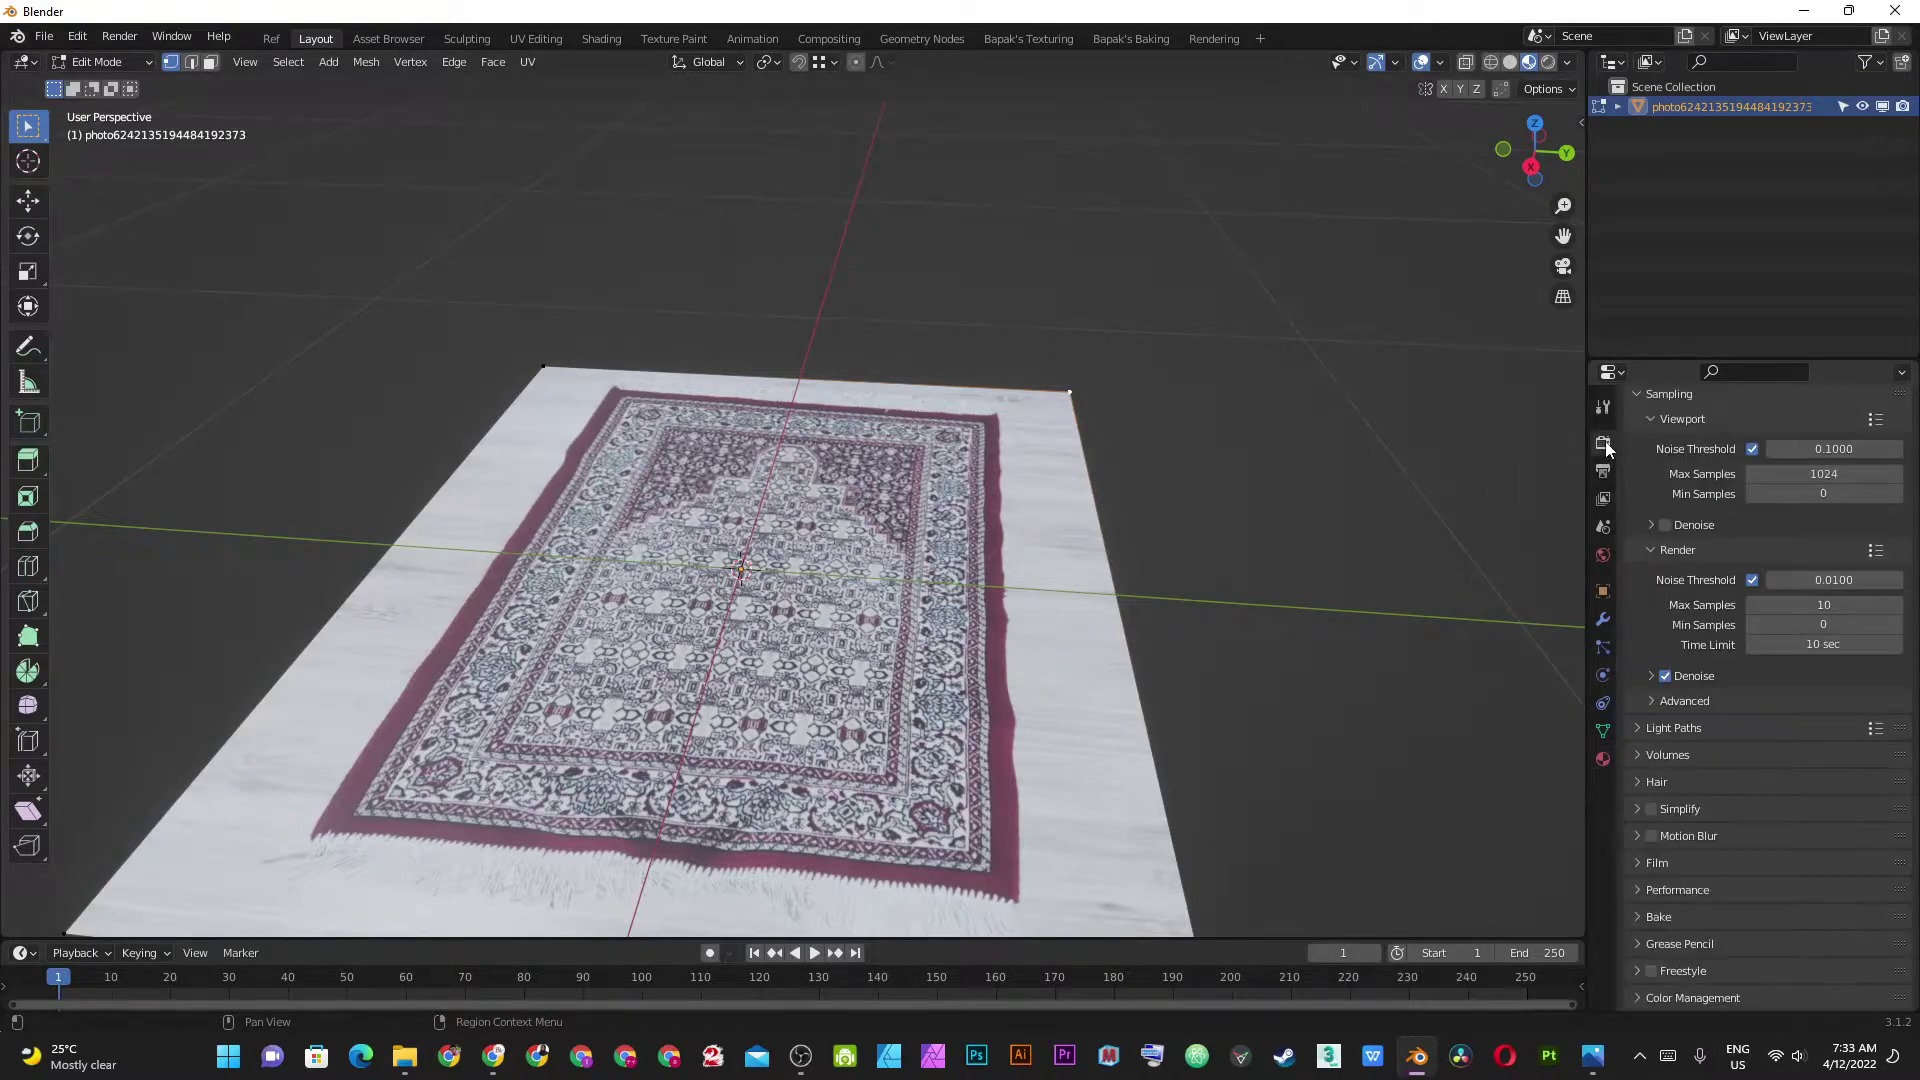
click(1603, 759)
scroll(1772, 810, down, 2)
scroll(1776, 800, down, 4)
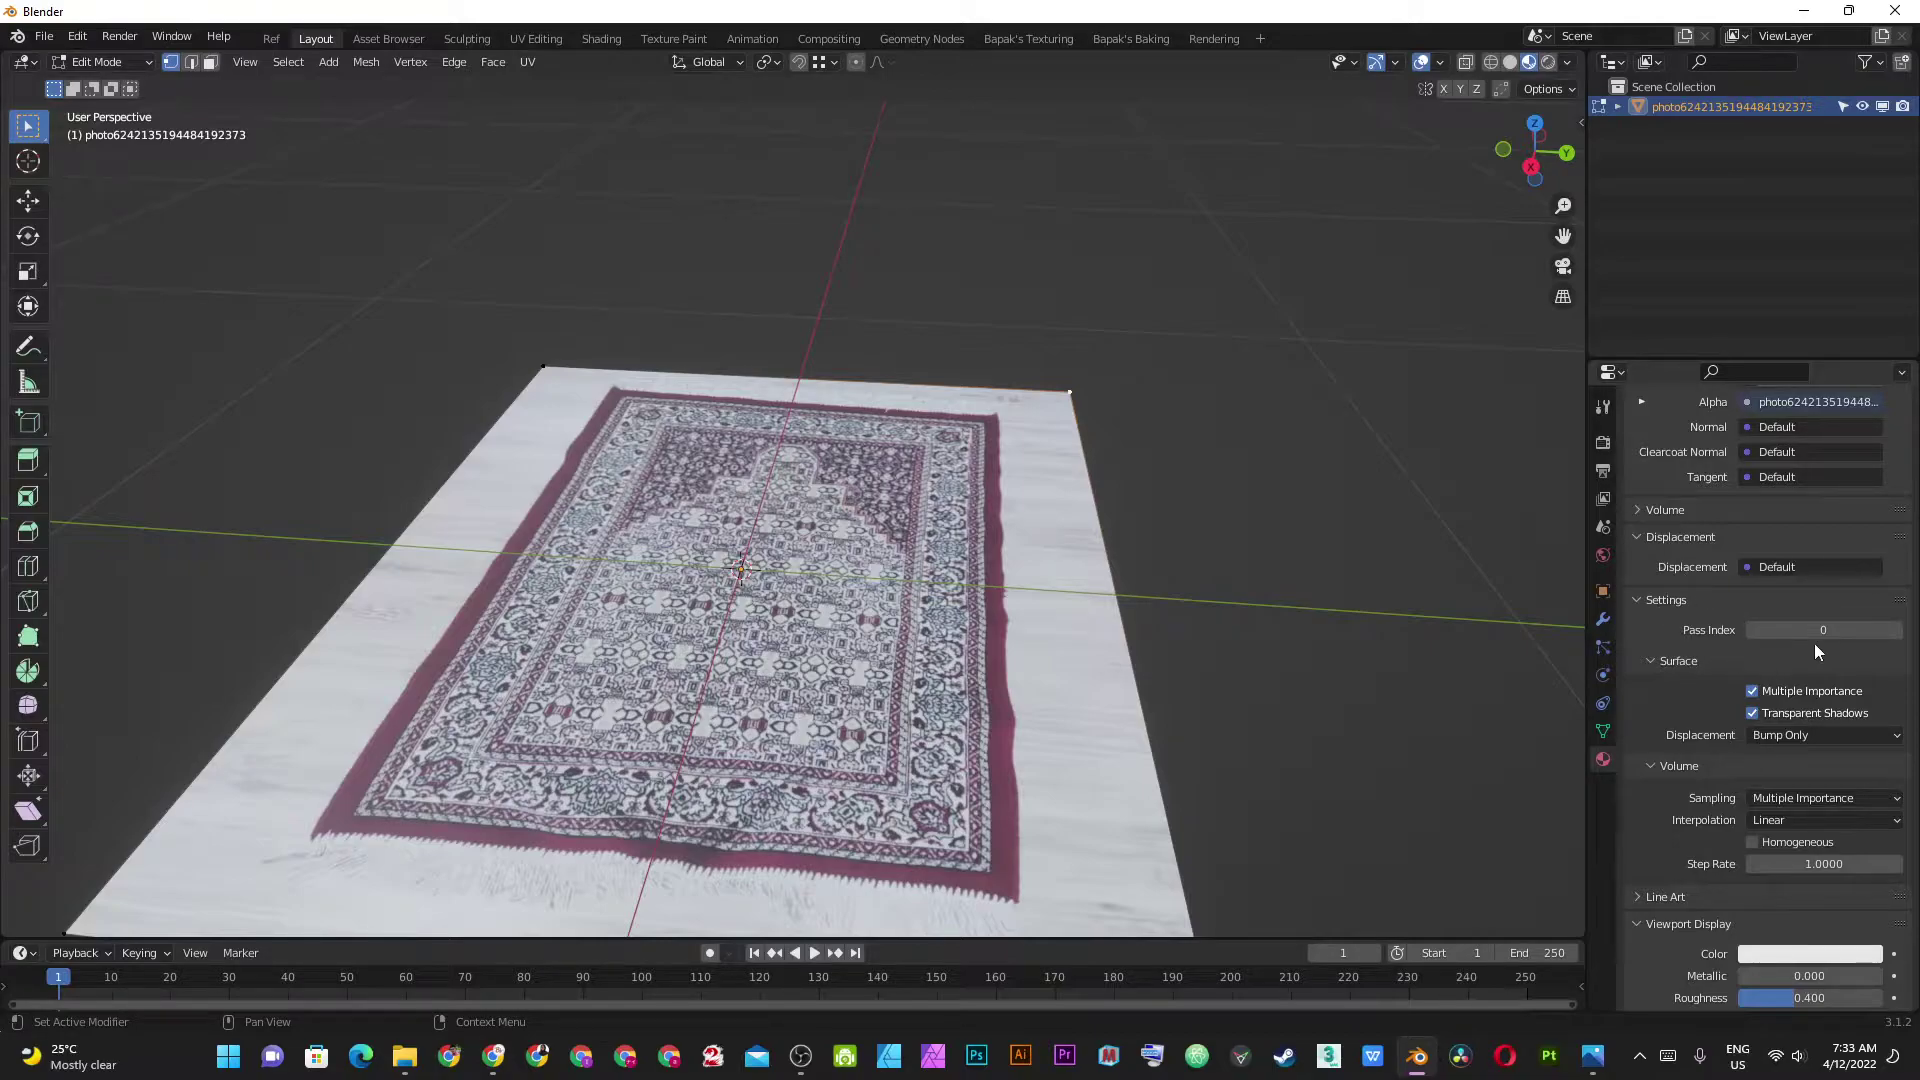
scroll(1685, 640, down, 5)
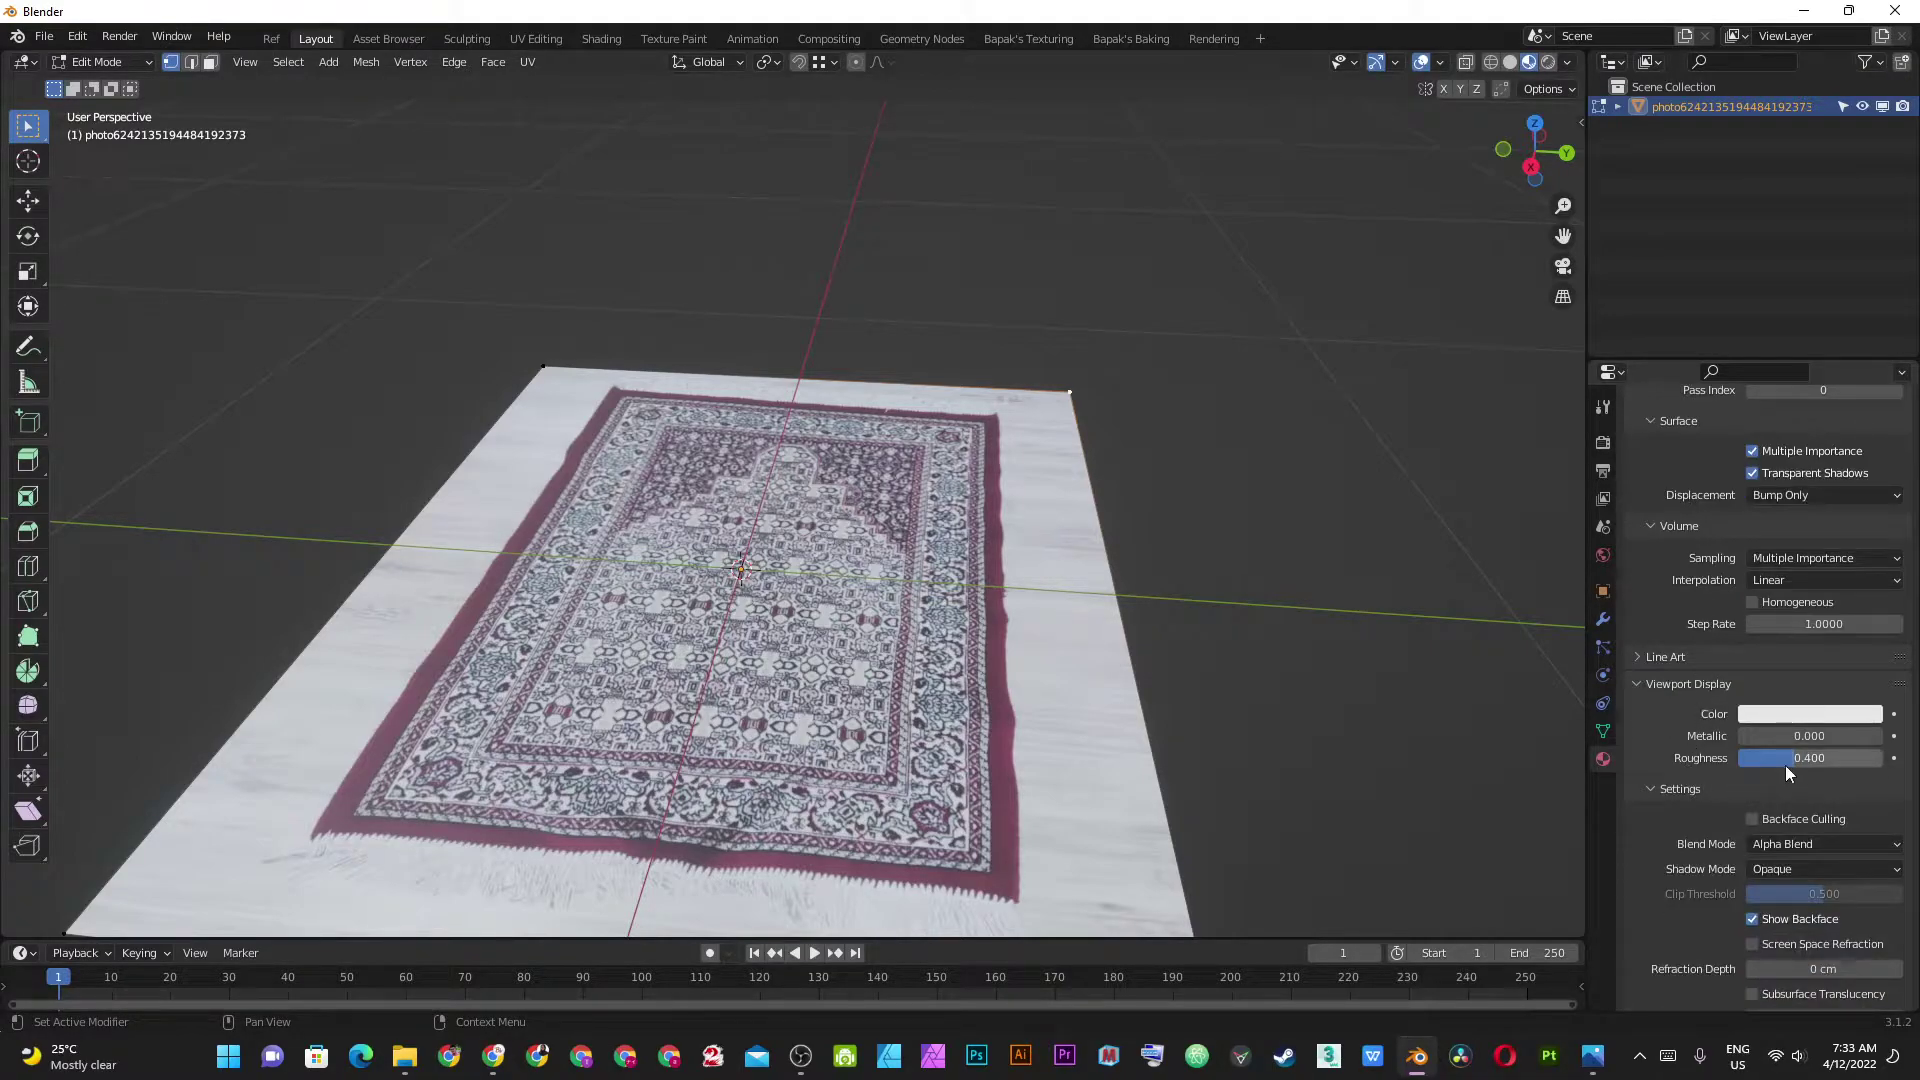
click(1805, 844)
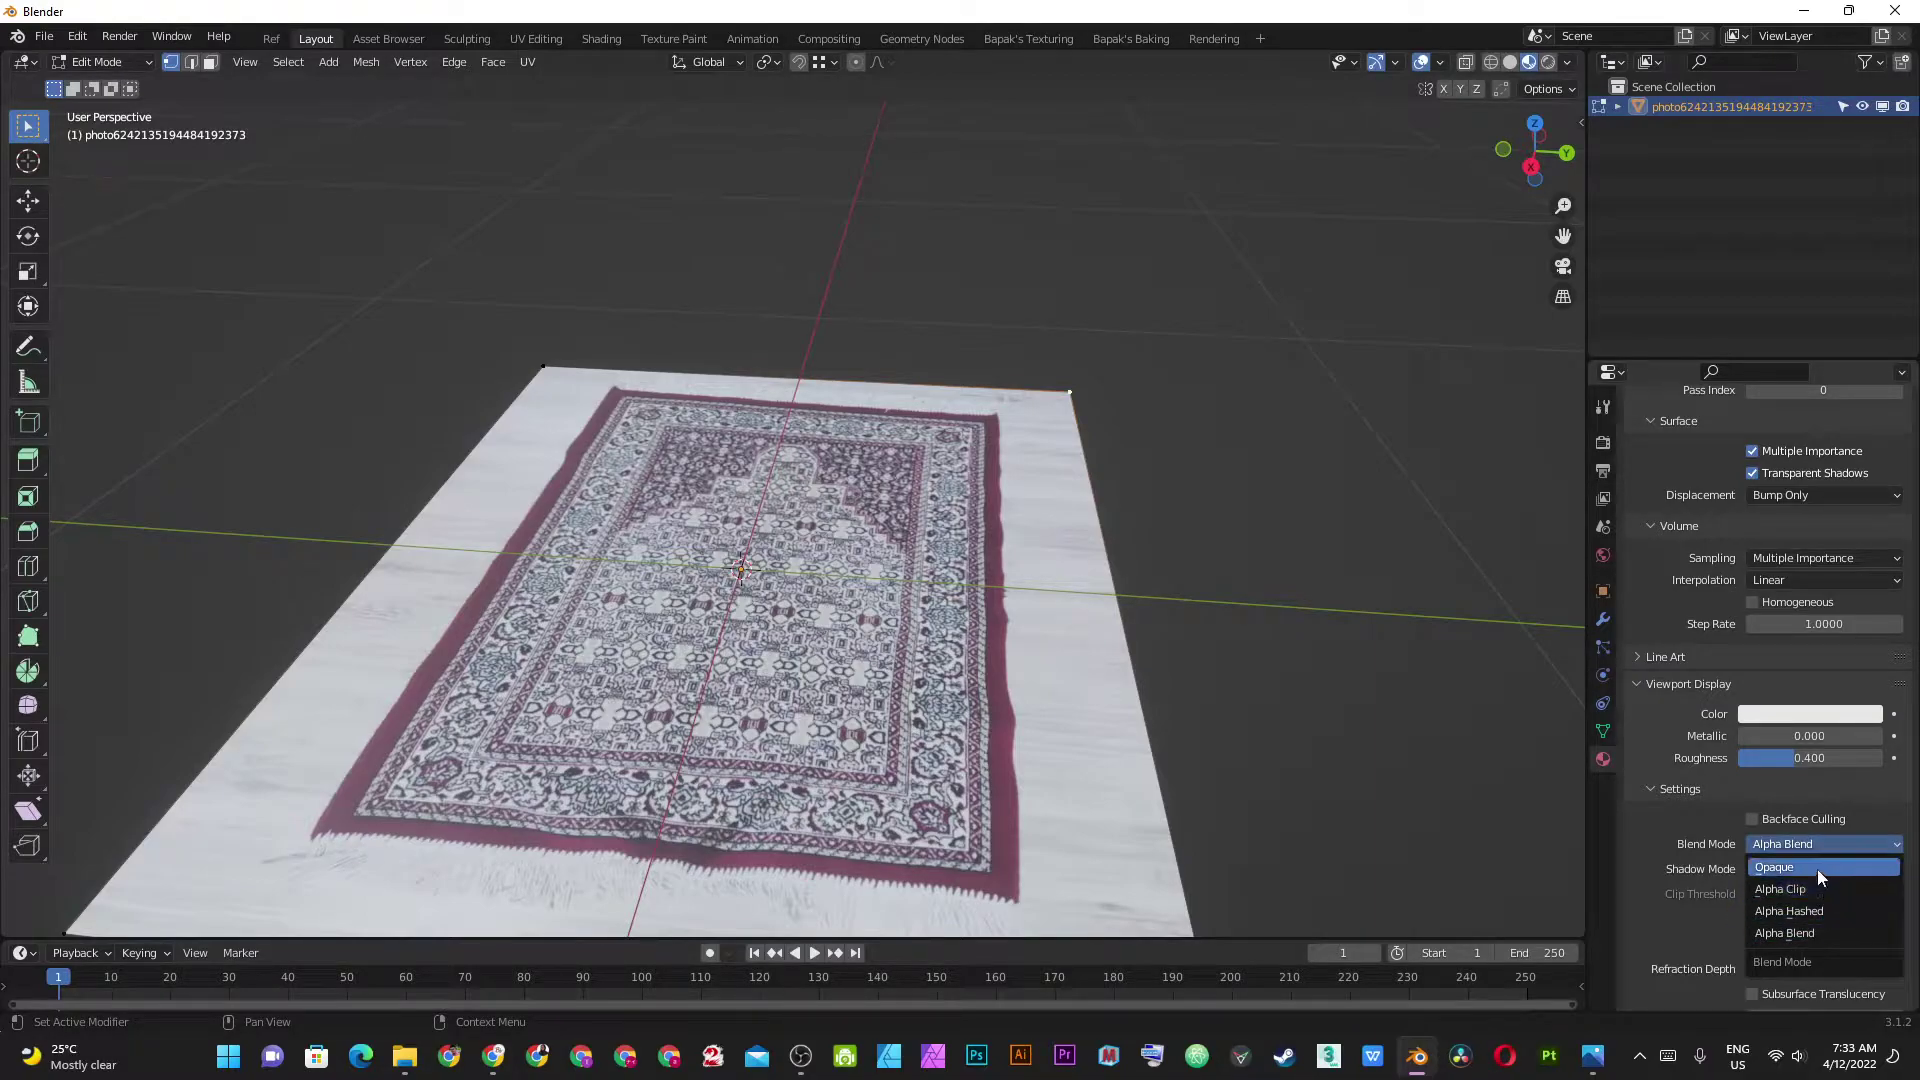
key(Return)
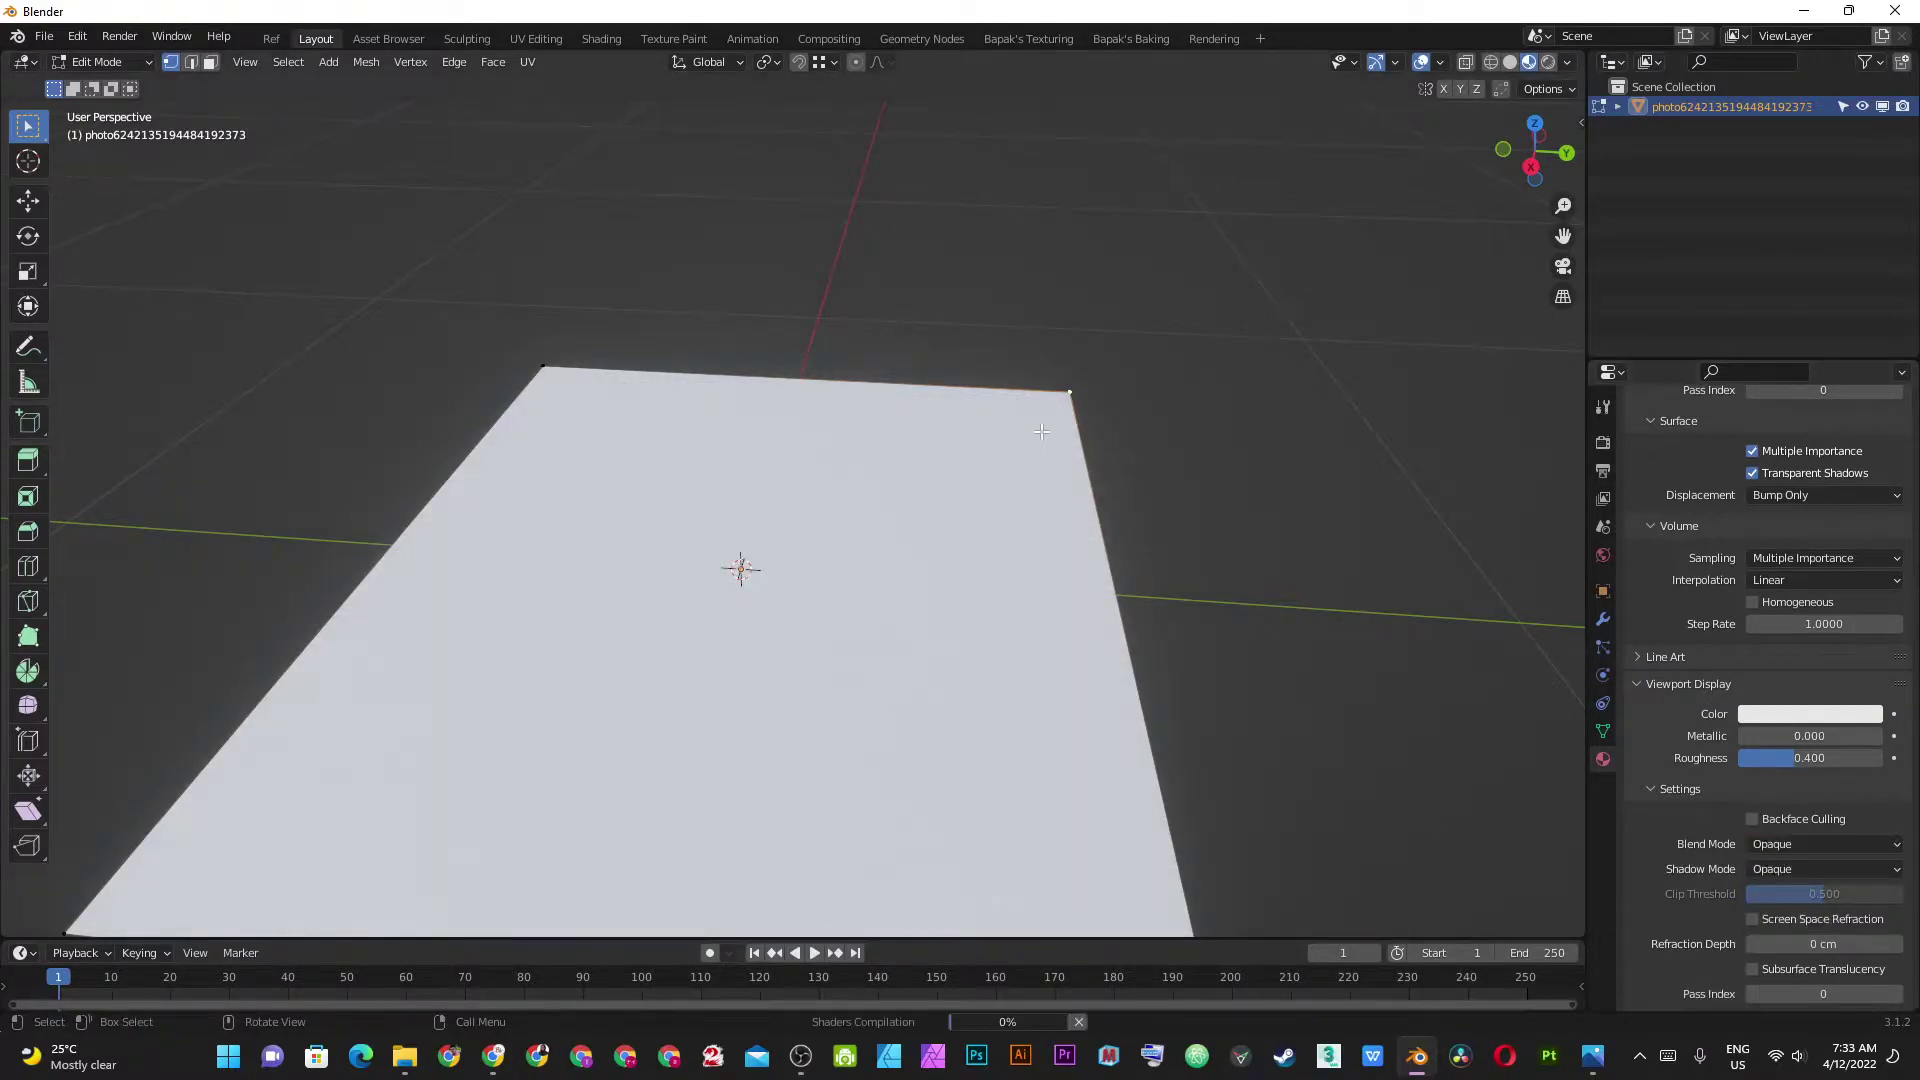
middle_drag(1062, 424, 1075, 562)
In top orthographic view, move the plane's top-left corner onto the rug's corner.
key(KP_7)
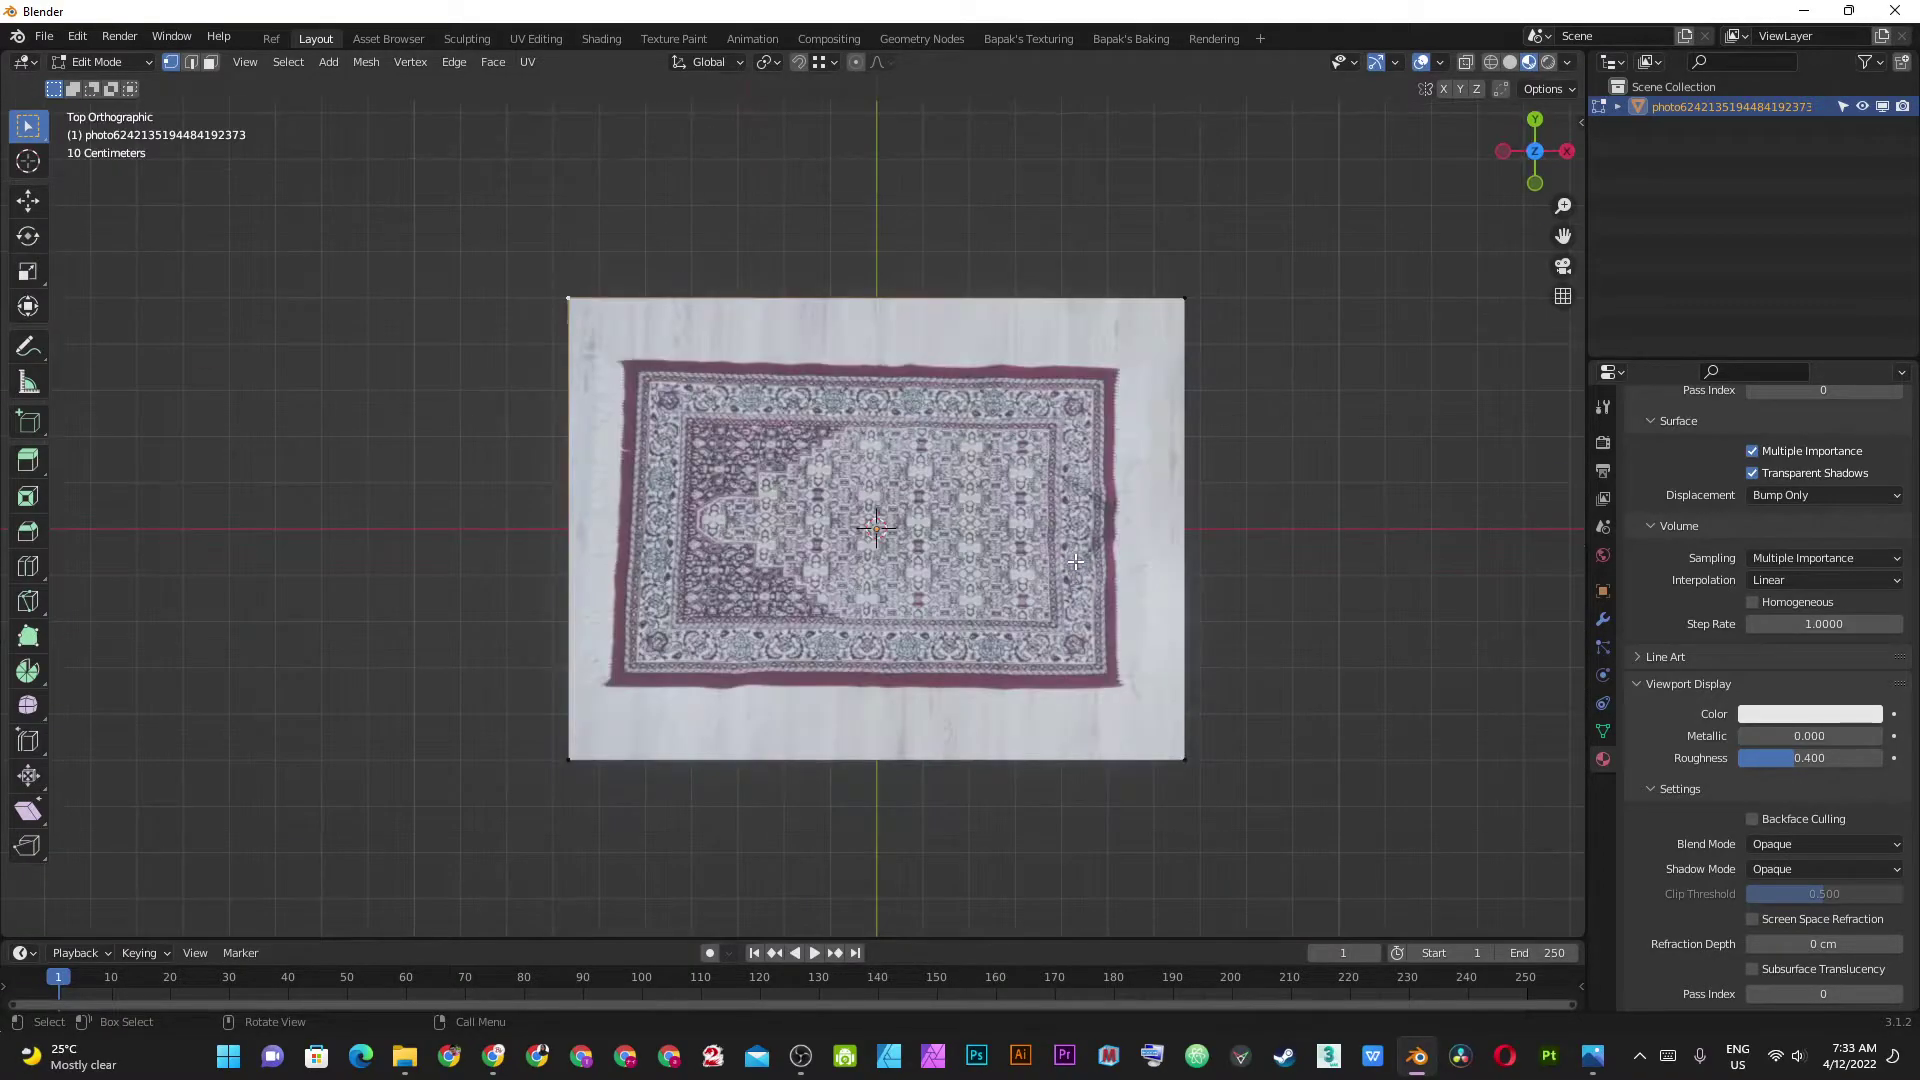
scroll(1075, 562, up, 3)
scroll(617, 392, up, 2)
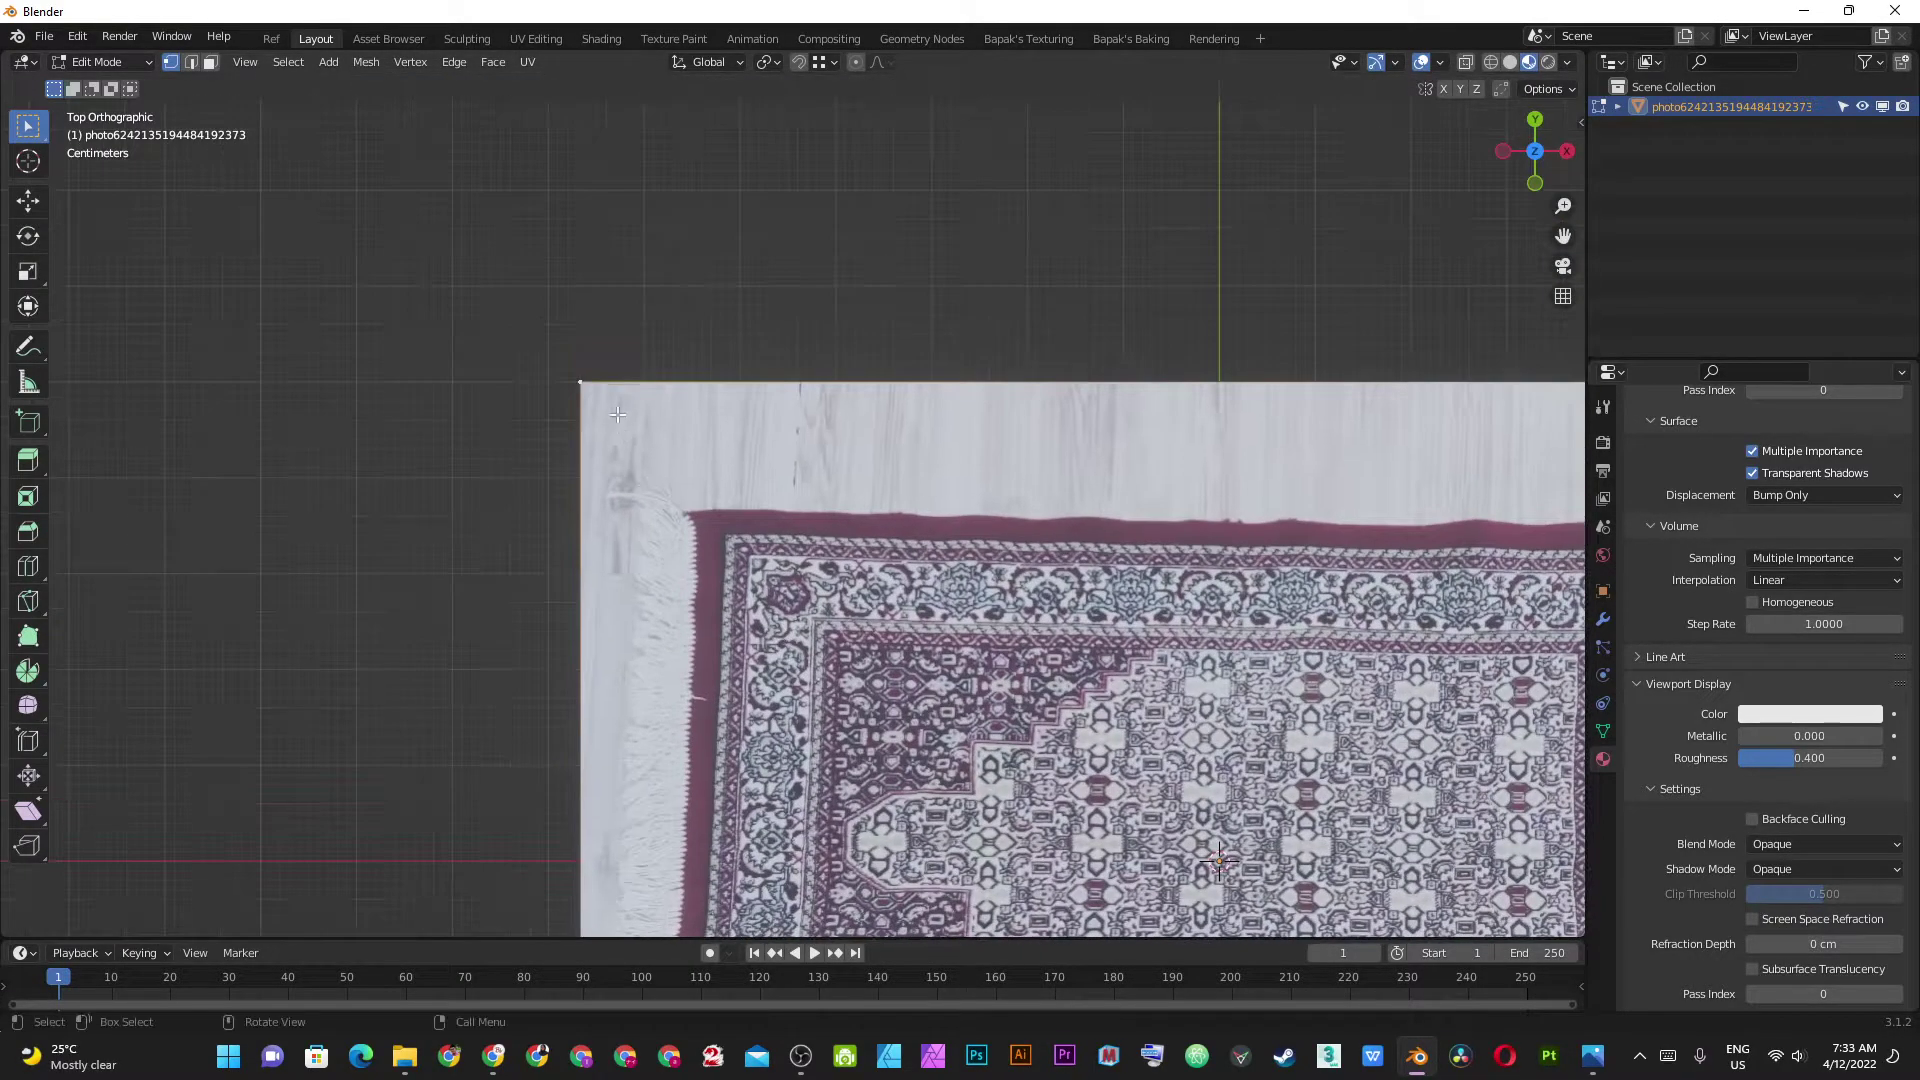
scroll(617, 392, up, 2)
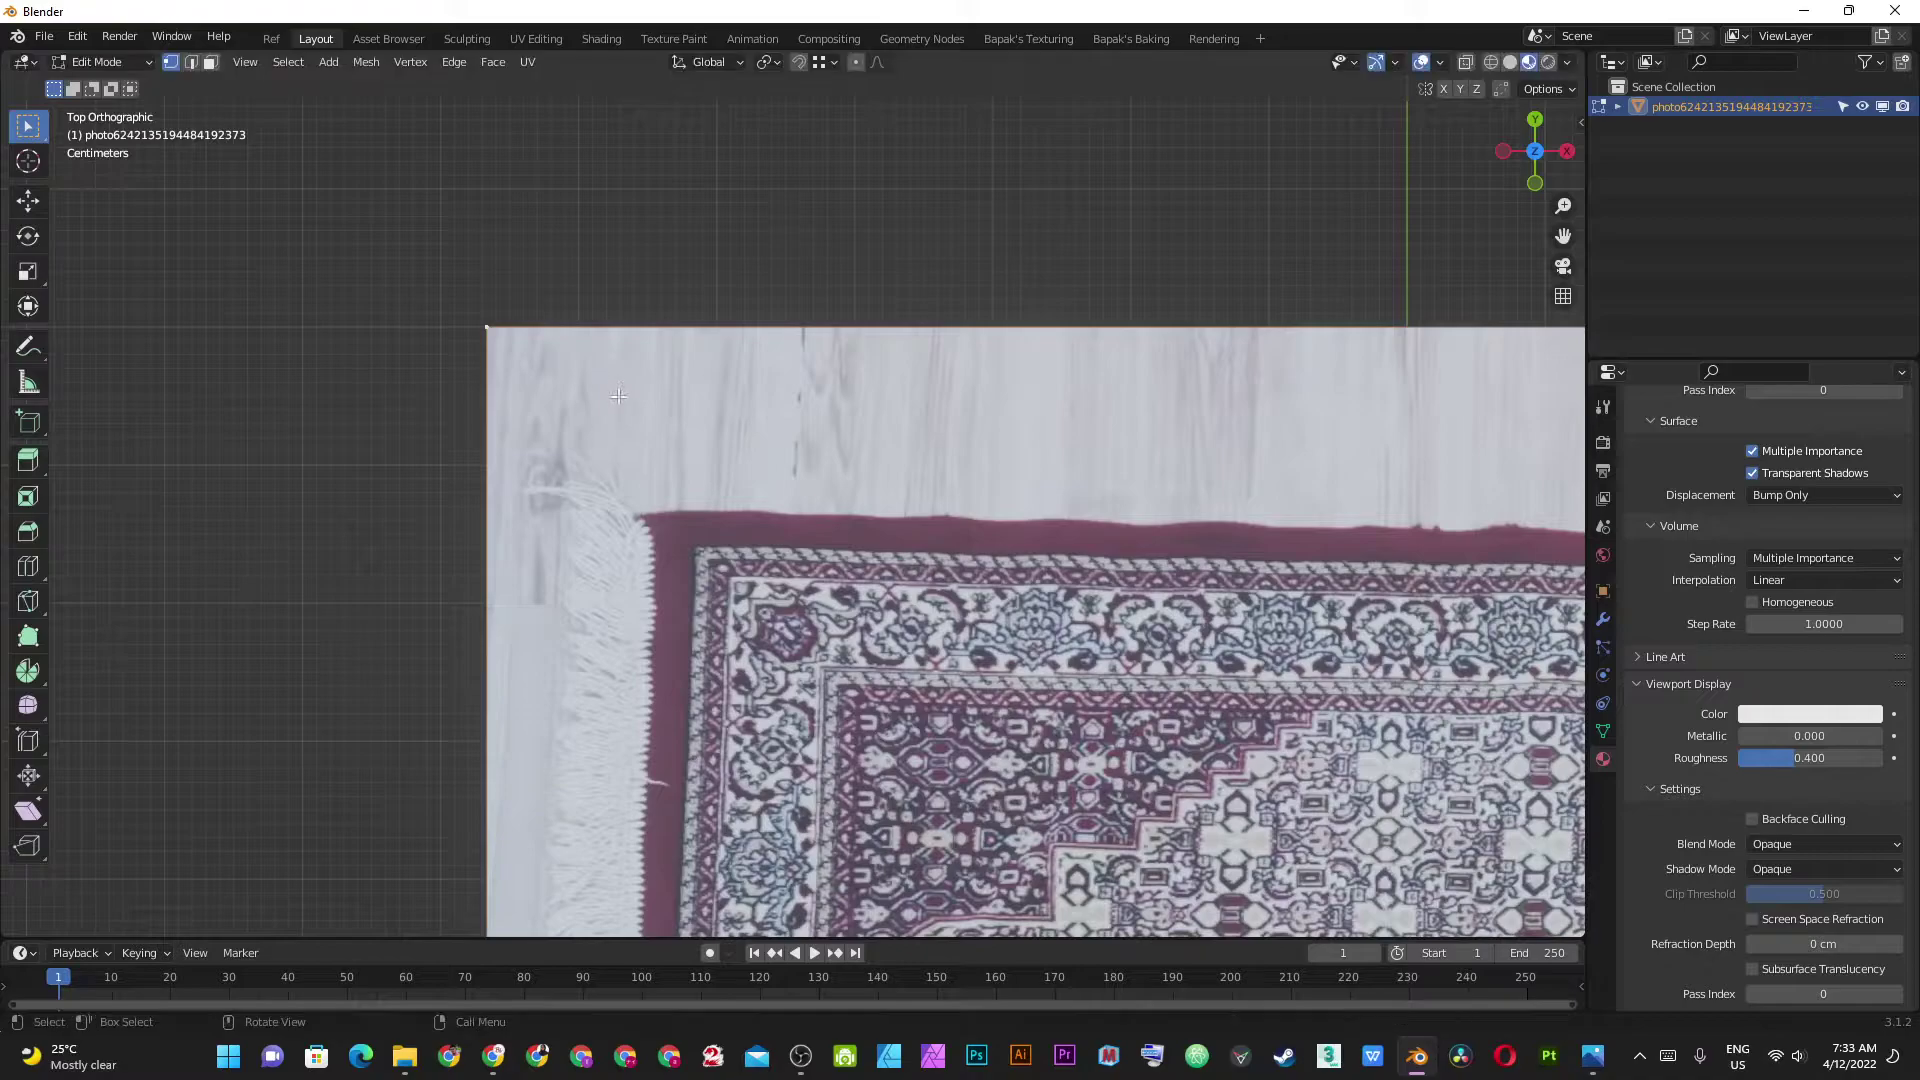
scroll(544, 401, down, 7)
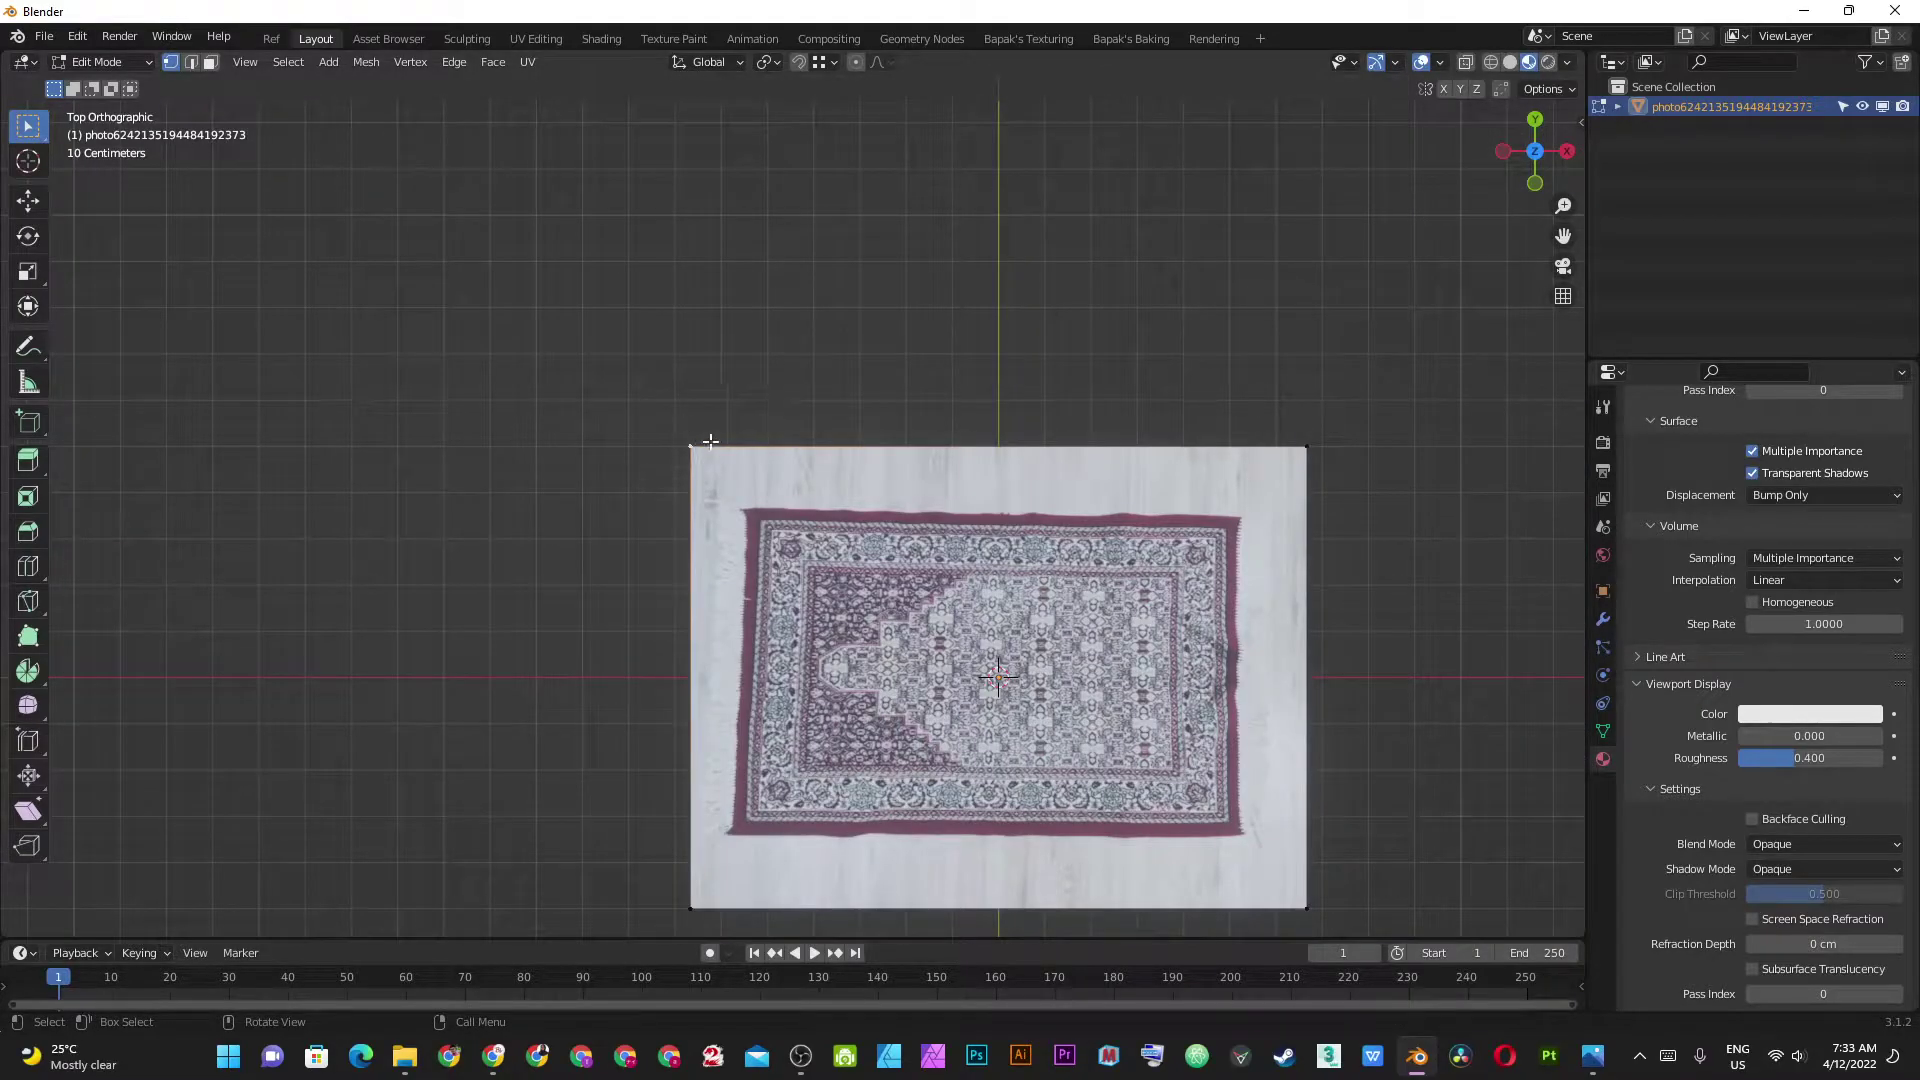
scroll(710, 441, up, 3)
scroll(710, 441, up, 2)
key(g)
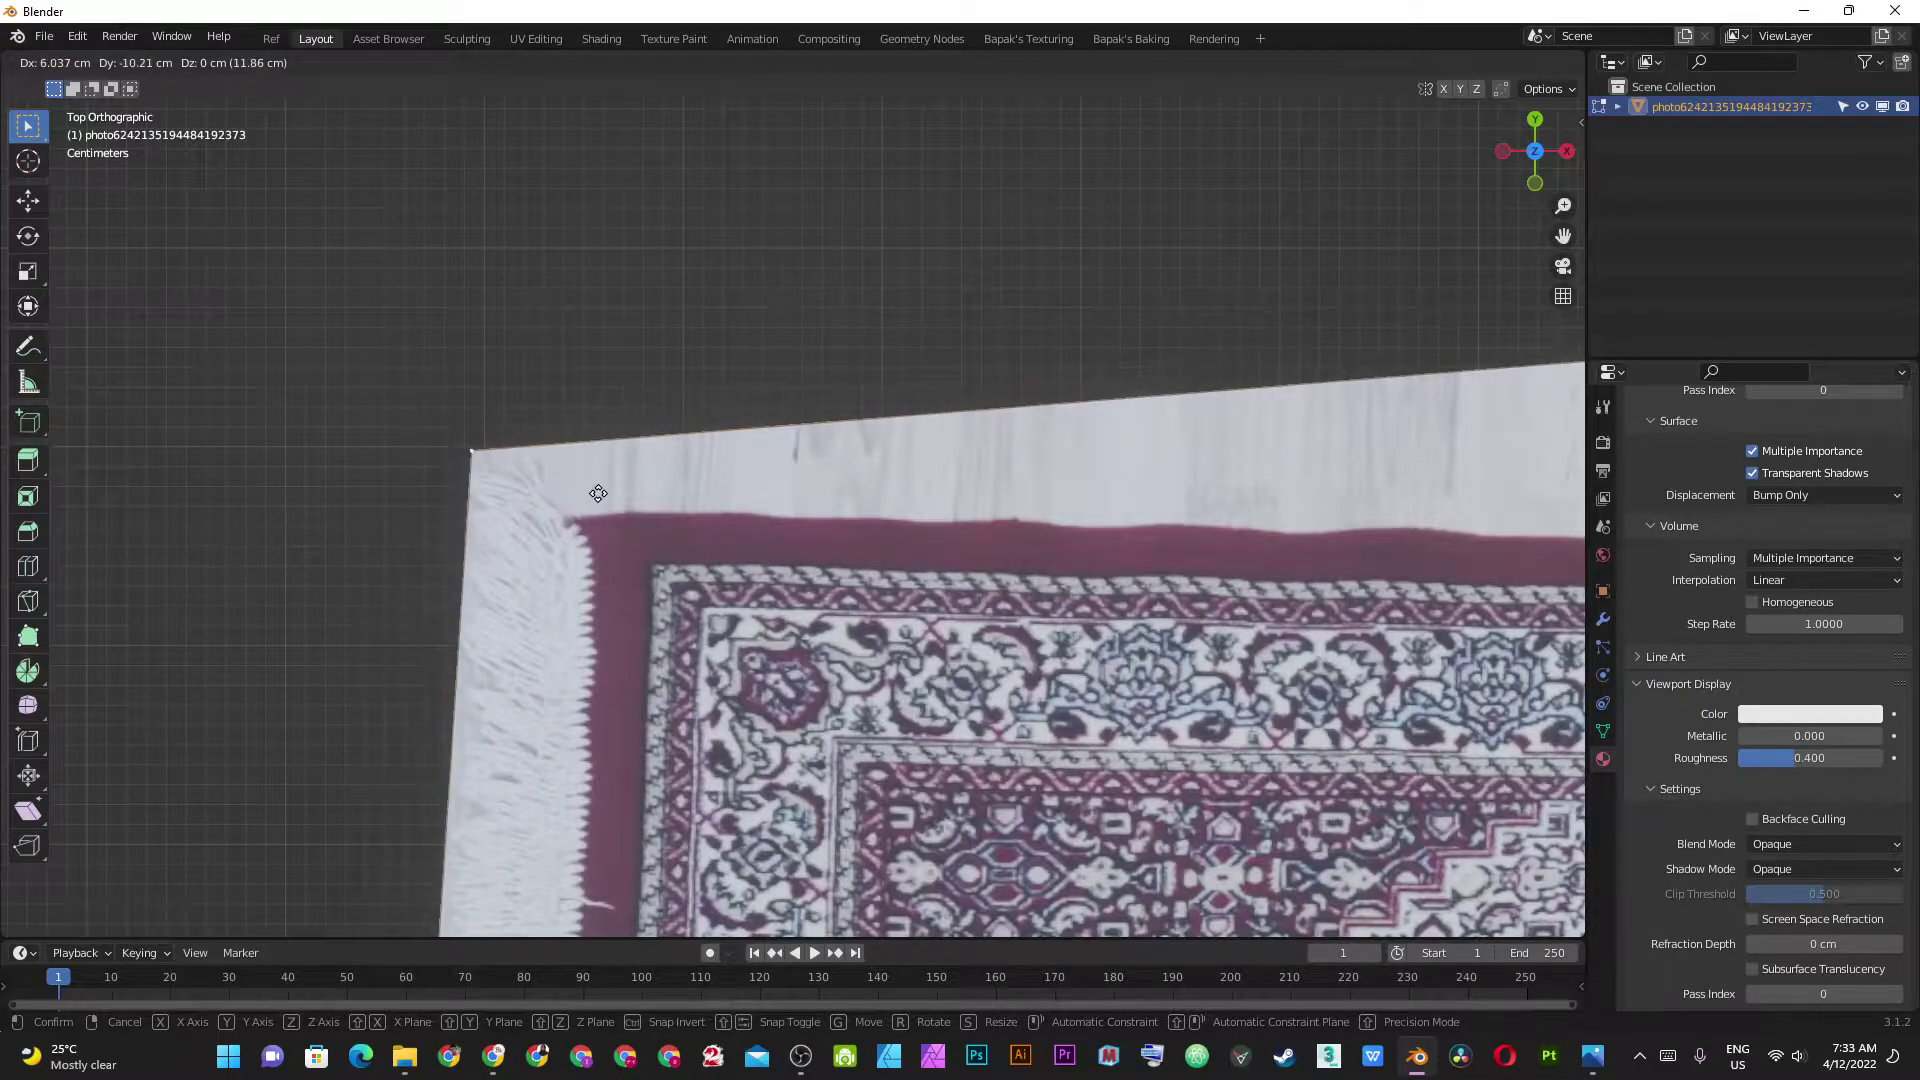
click(703, 560)
scroll(703, 560, down, 4)
scroll(1280, 427, up, 3)
scroll(1280, 427, up, 2)
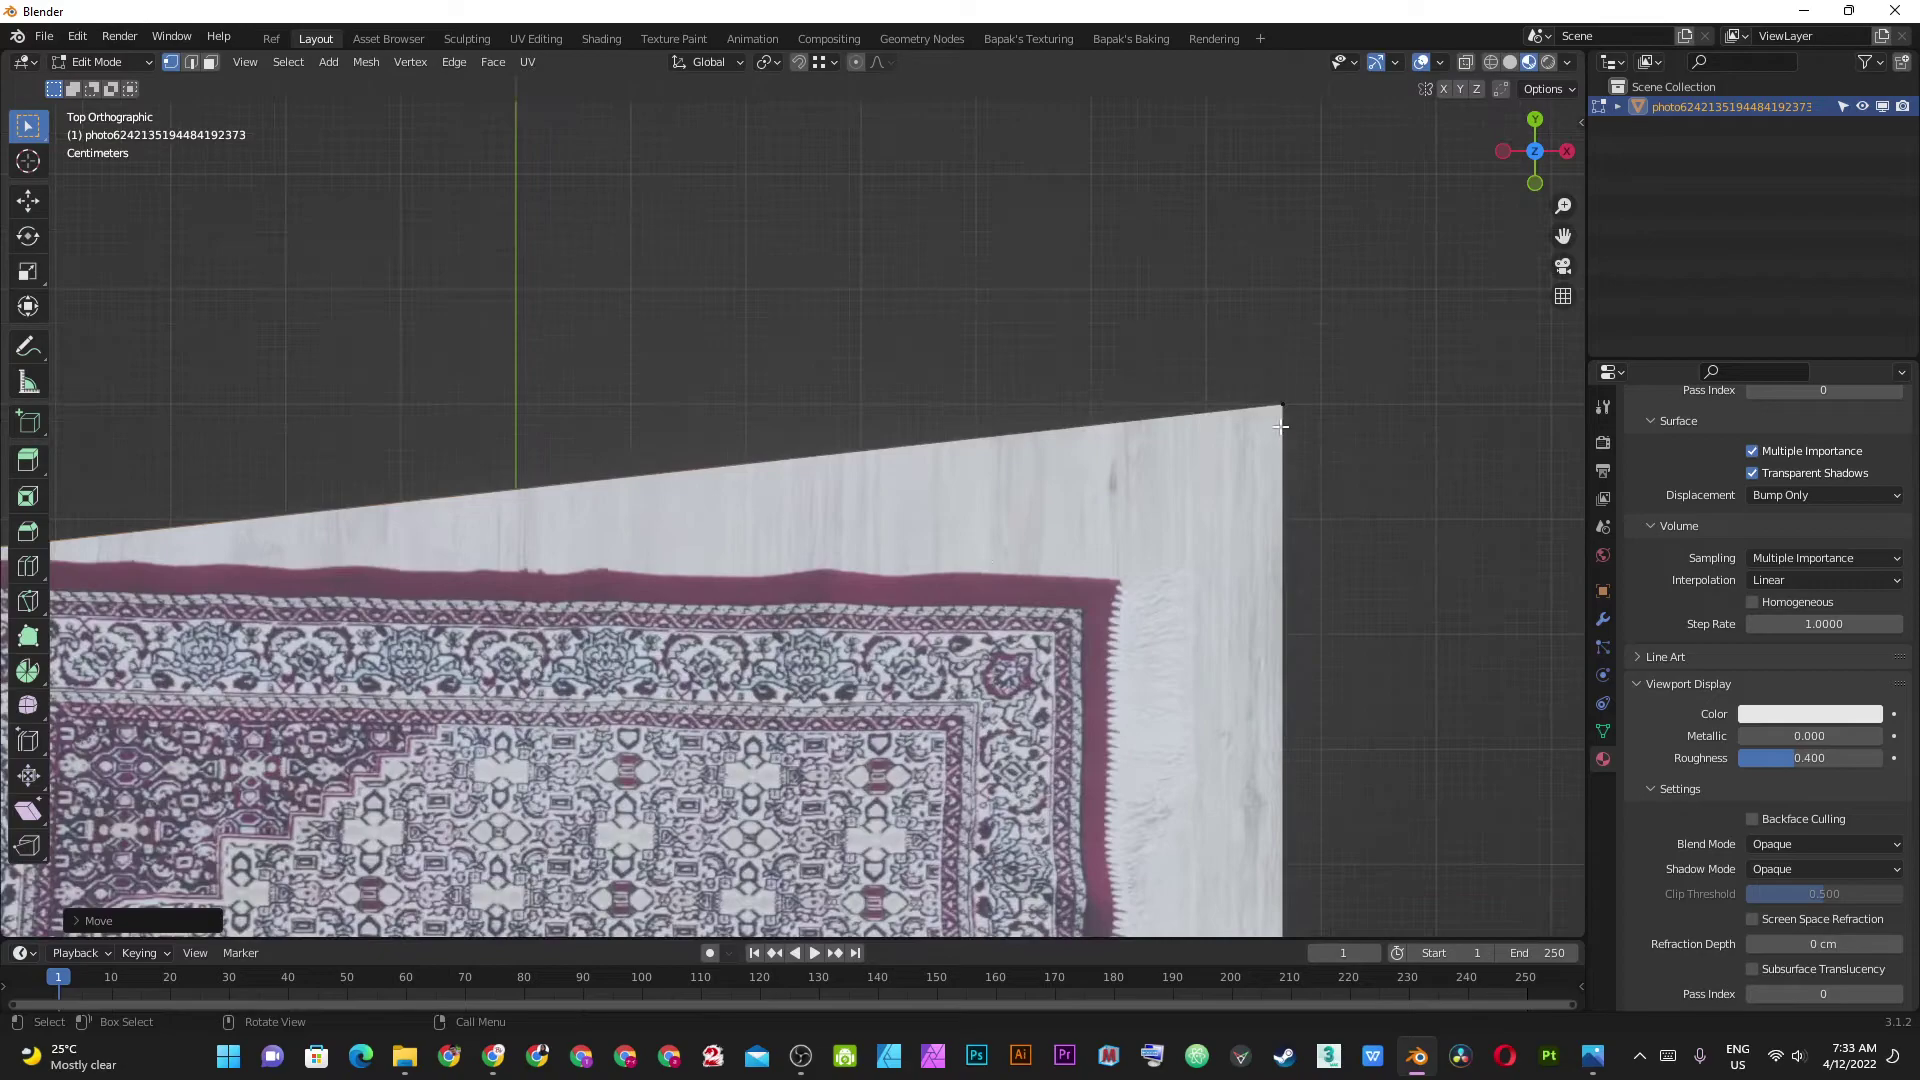
Move the top-right, bottom-right and bottom-left corners onto the rug's corners.
click(1283, 405)
key(g)
key(g)
key(g)
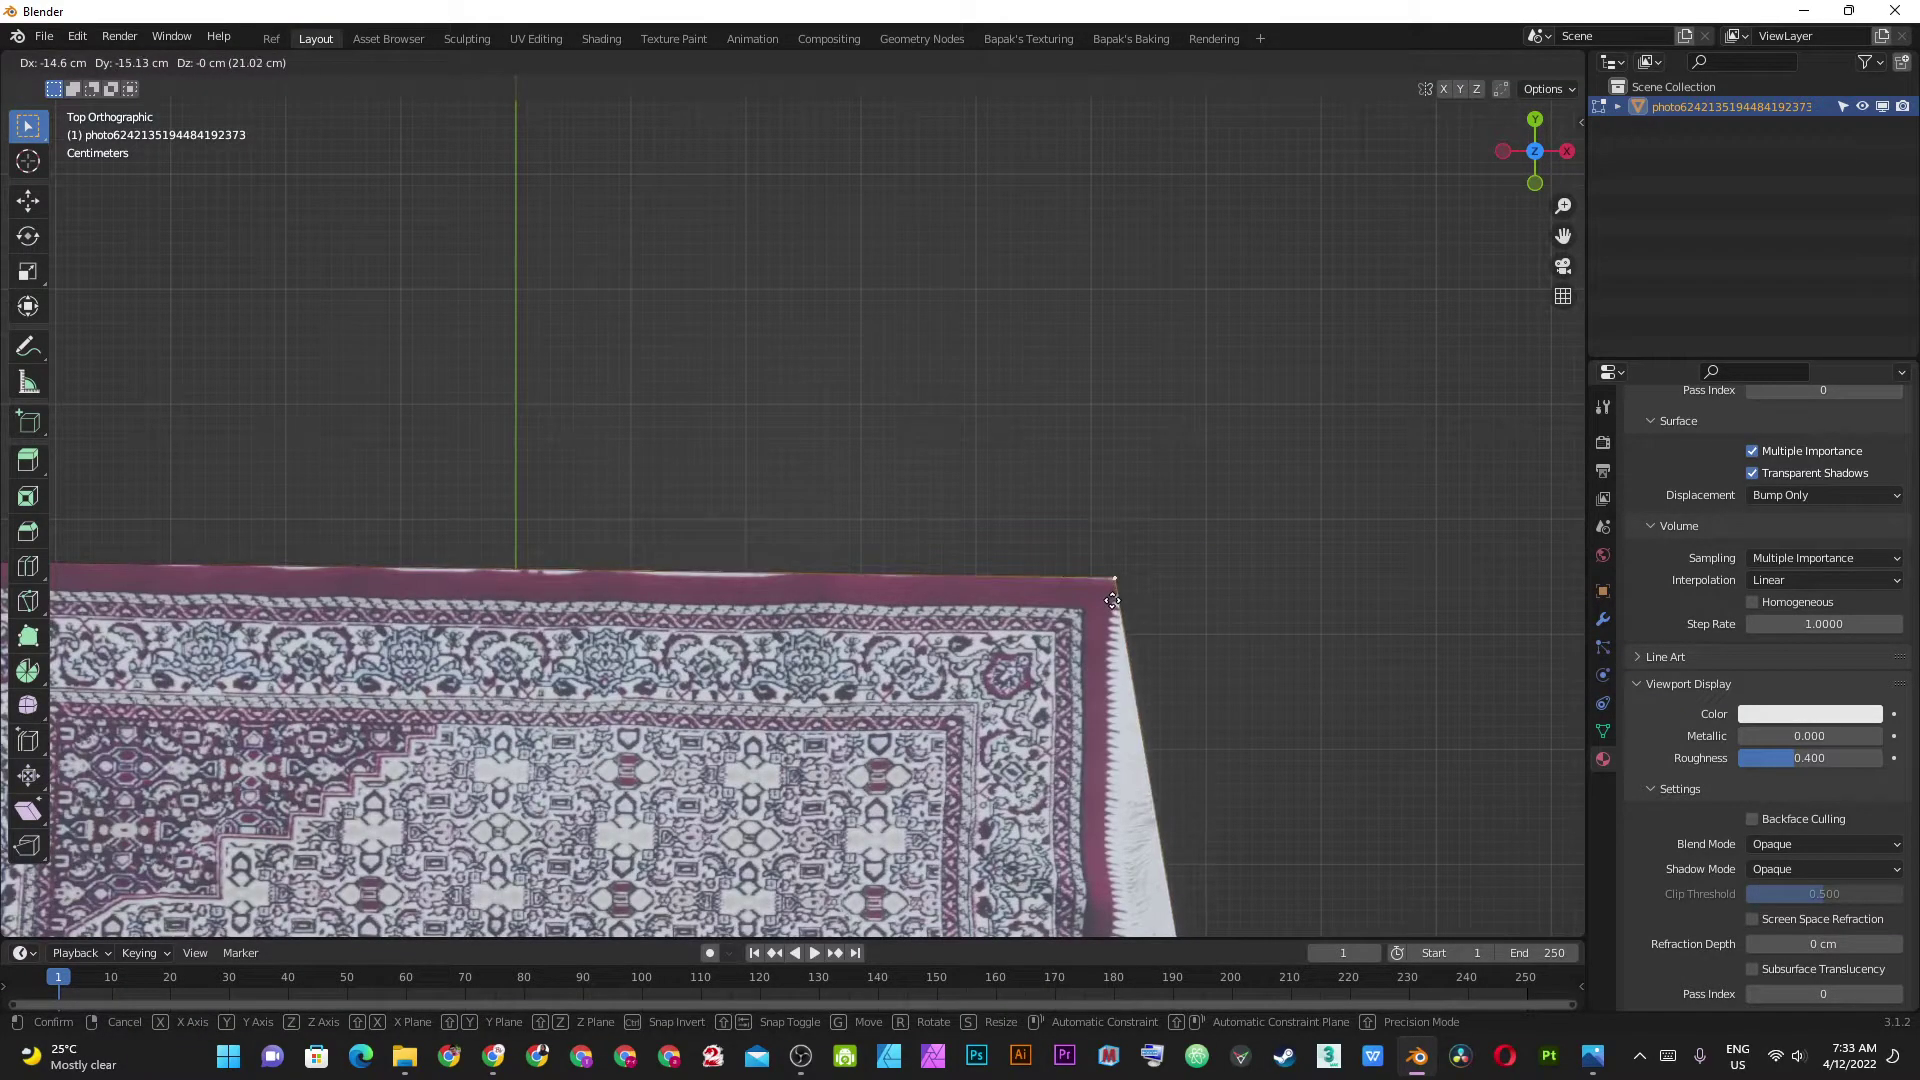
click(1112, 600)
scroll(1101, 712, down, 4)
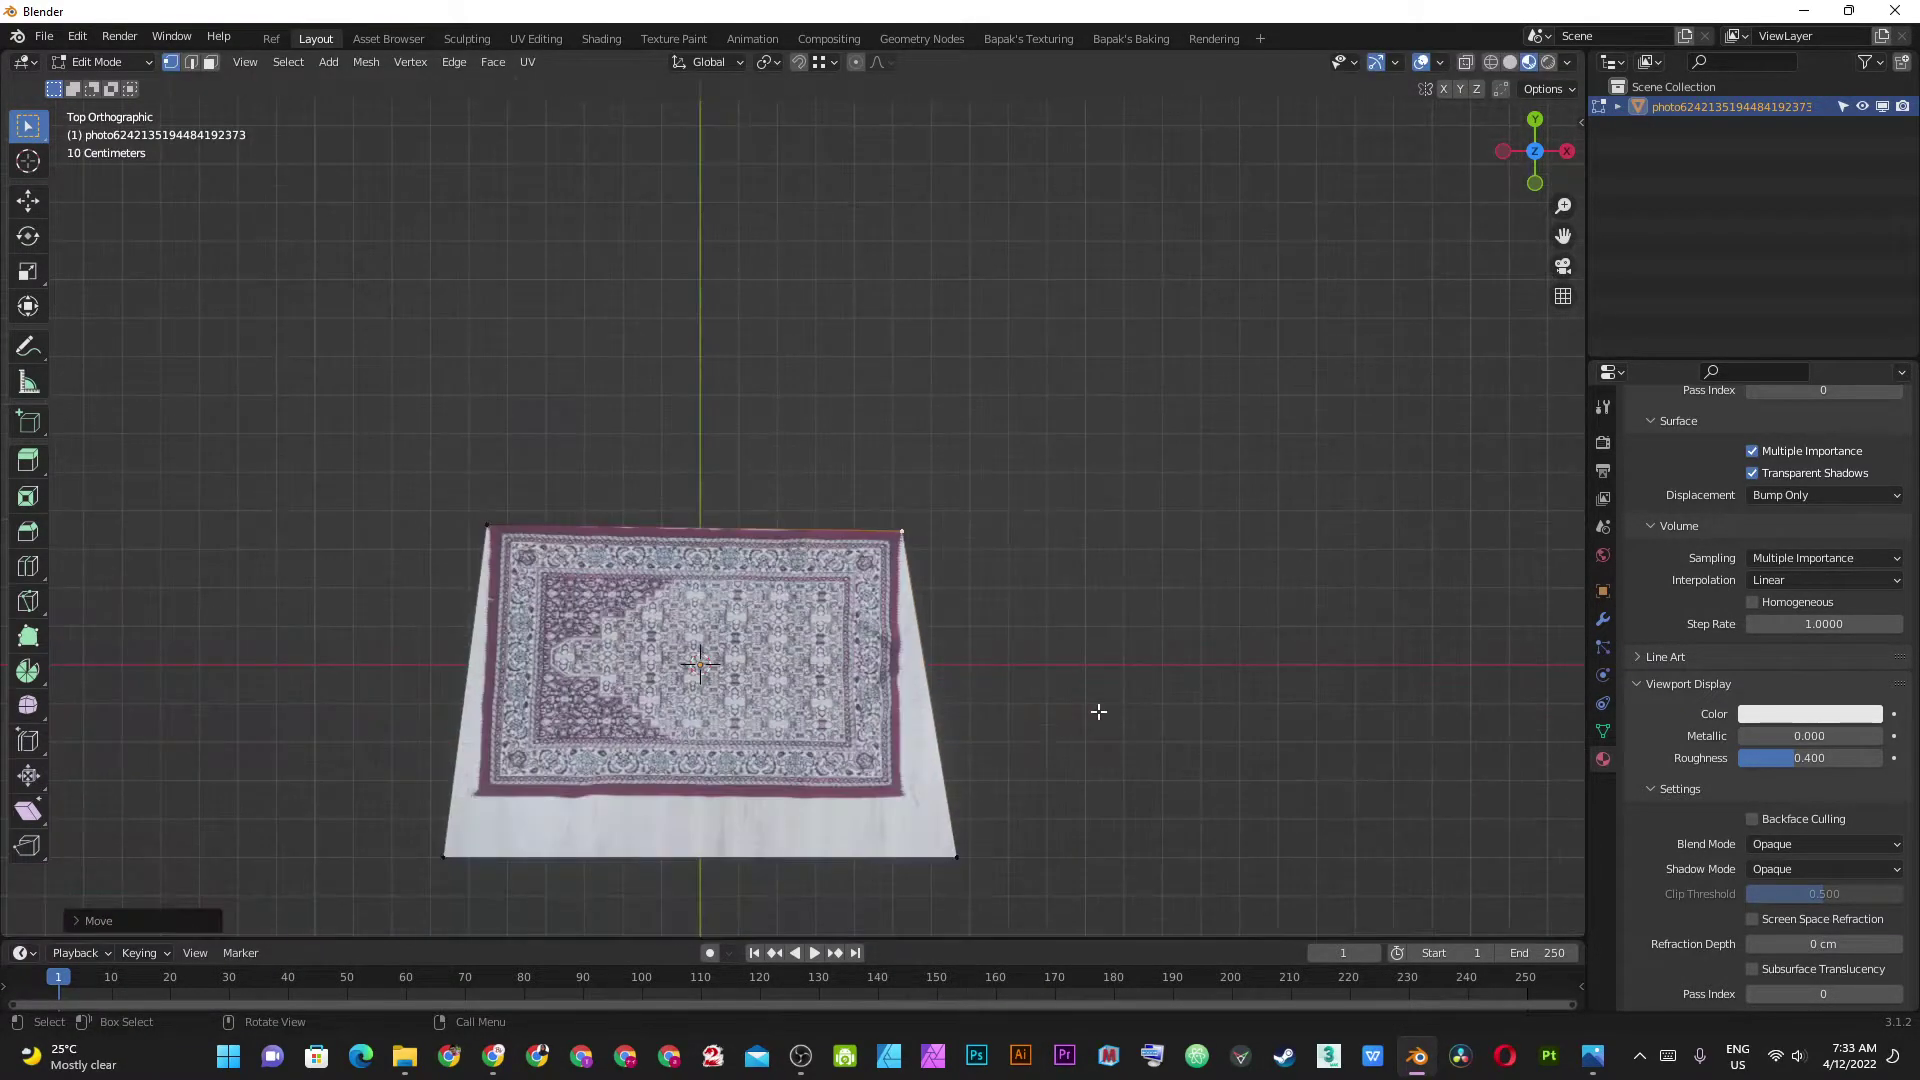
scroll(1023, 543, down, 1)
scroll(922, 611, up, 4)
click(1063, 714)
key(g)
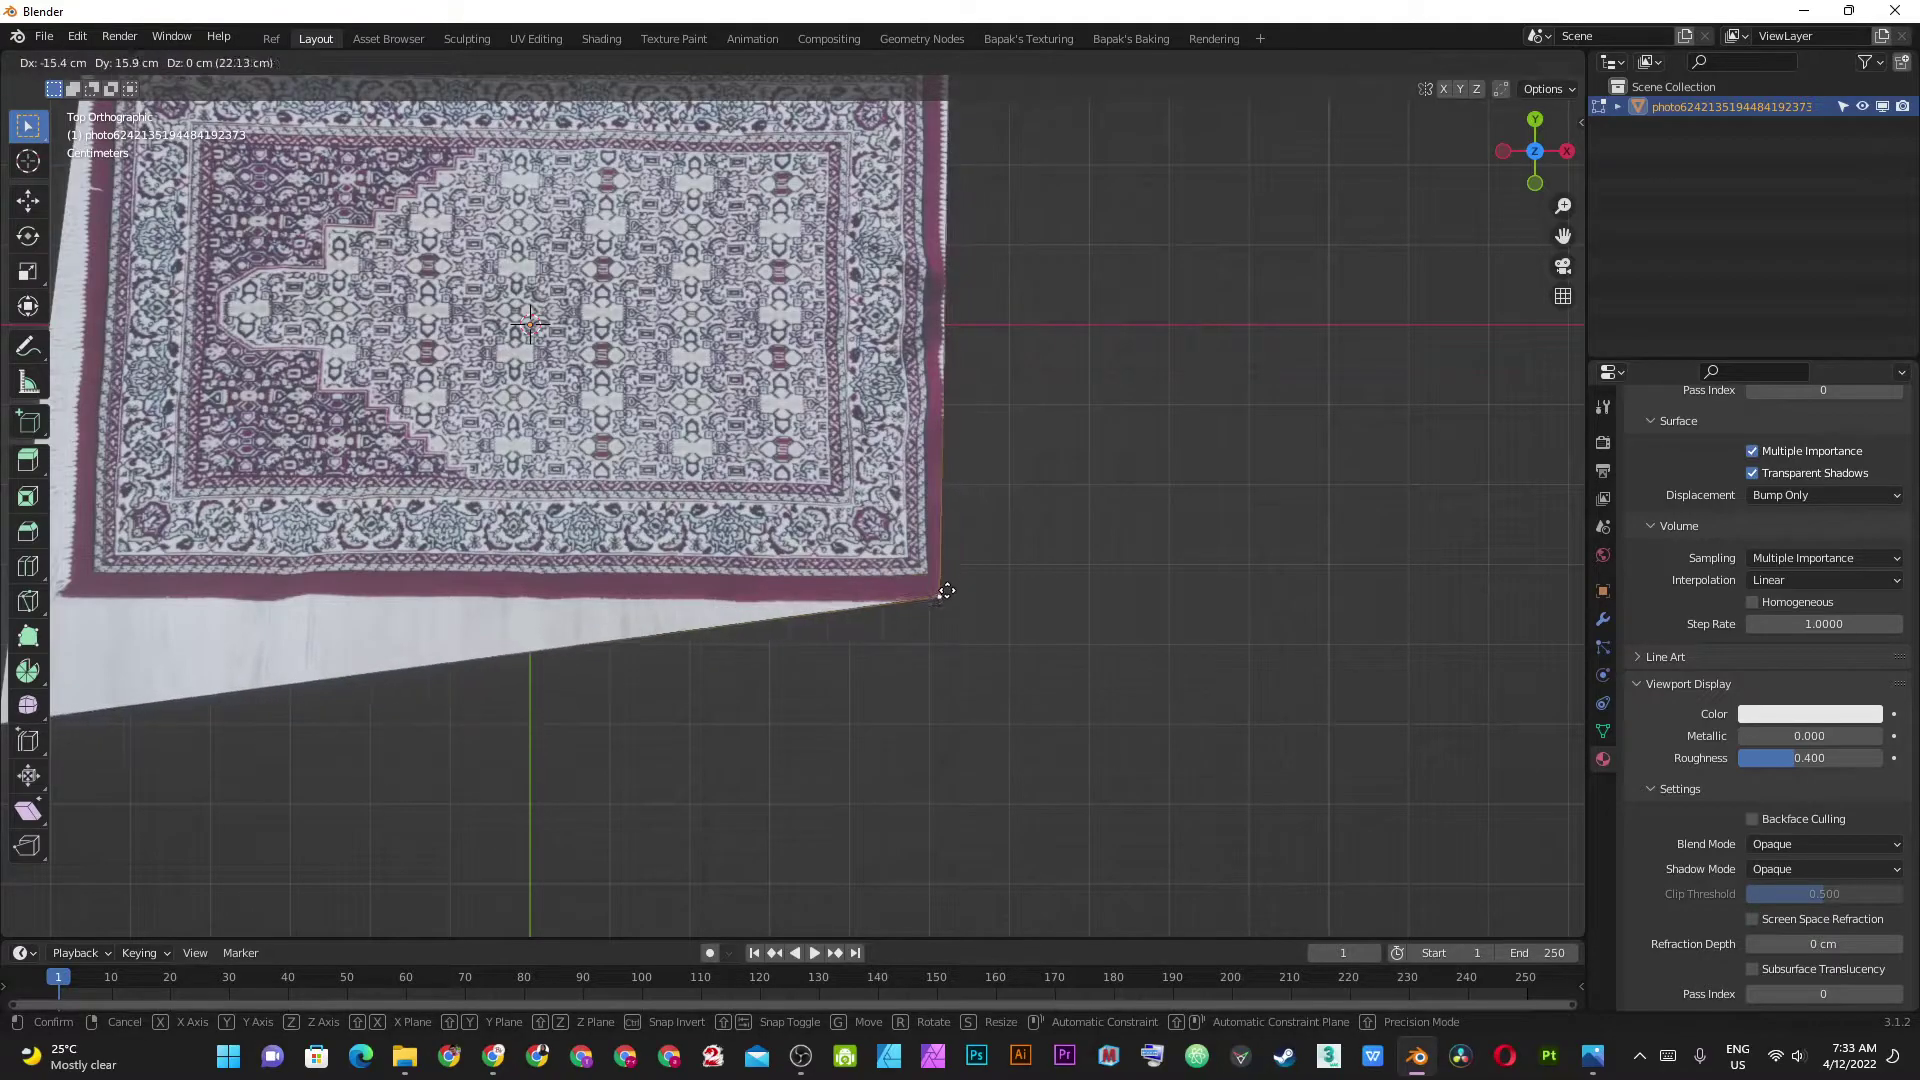
click(955, 585)
ctrl+scroll(707, 695, up, 5)
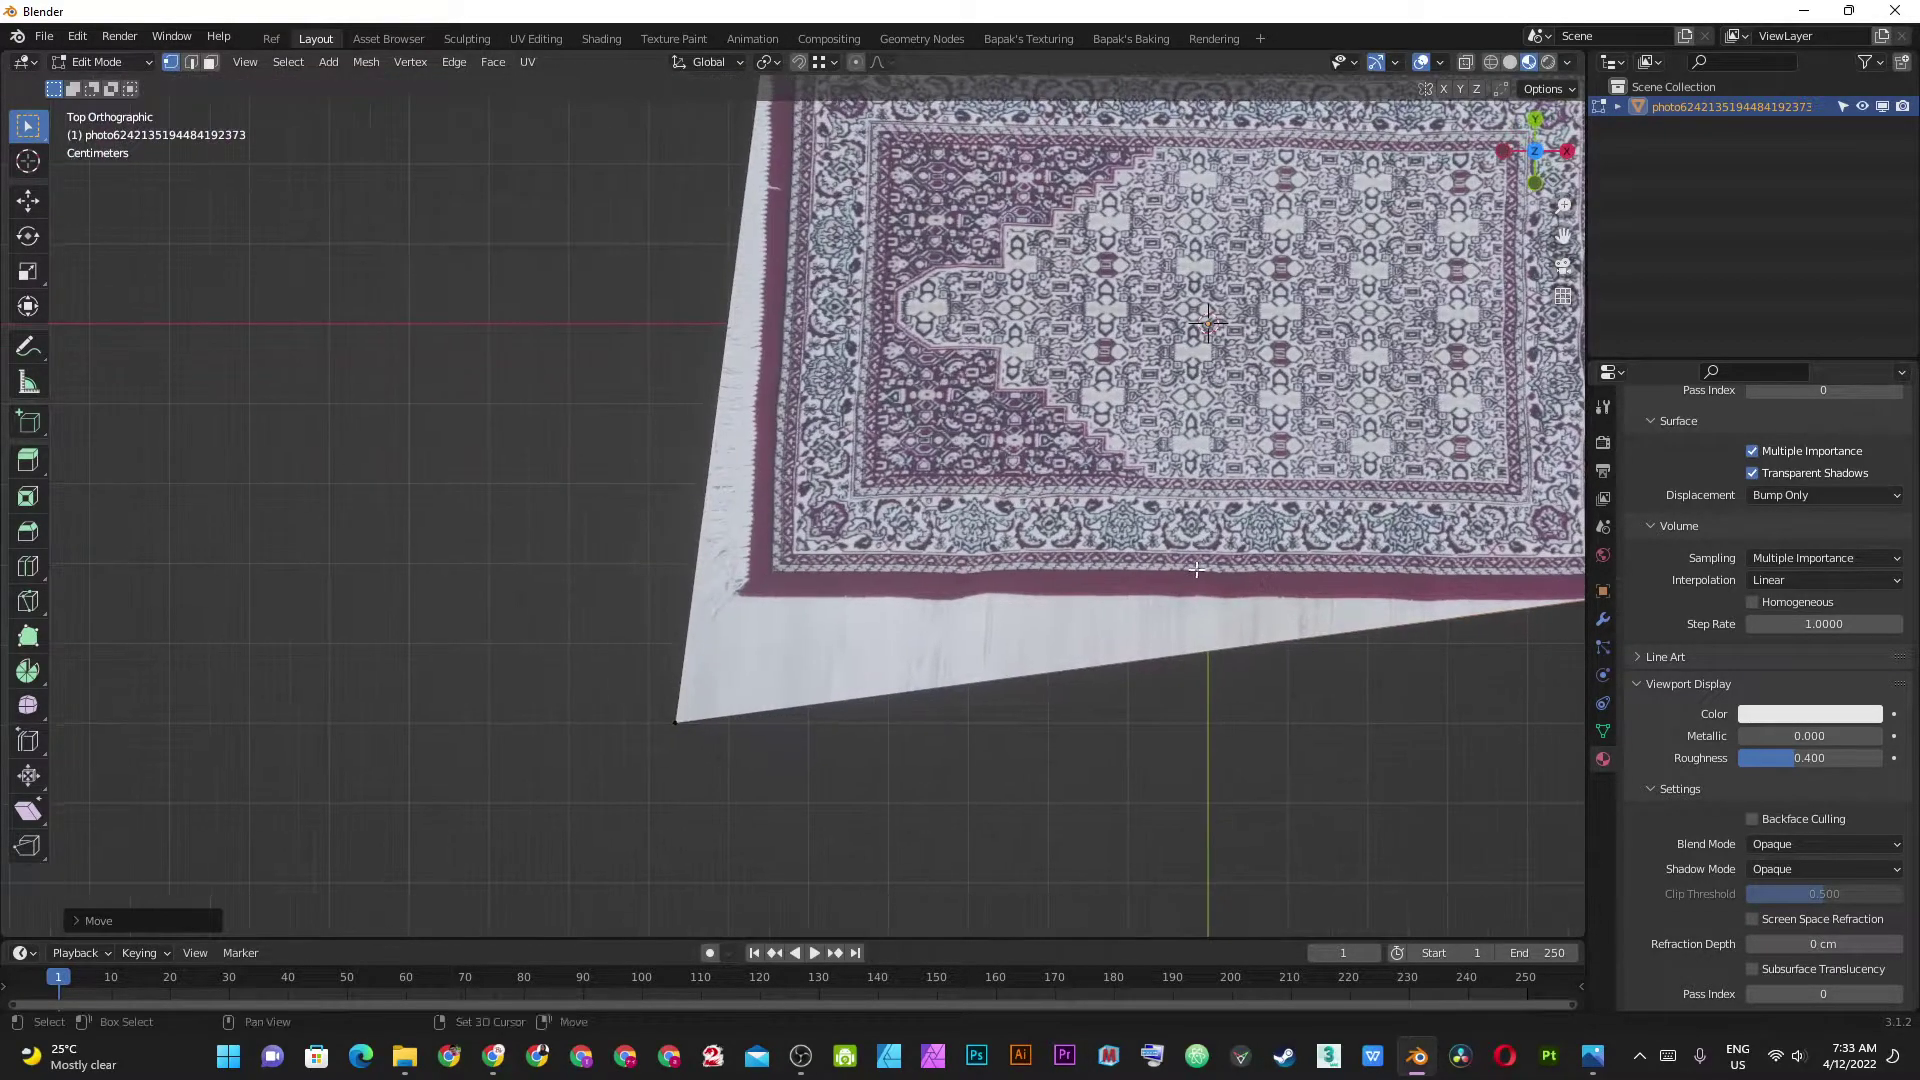
click(680, 719)
key(g)
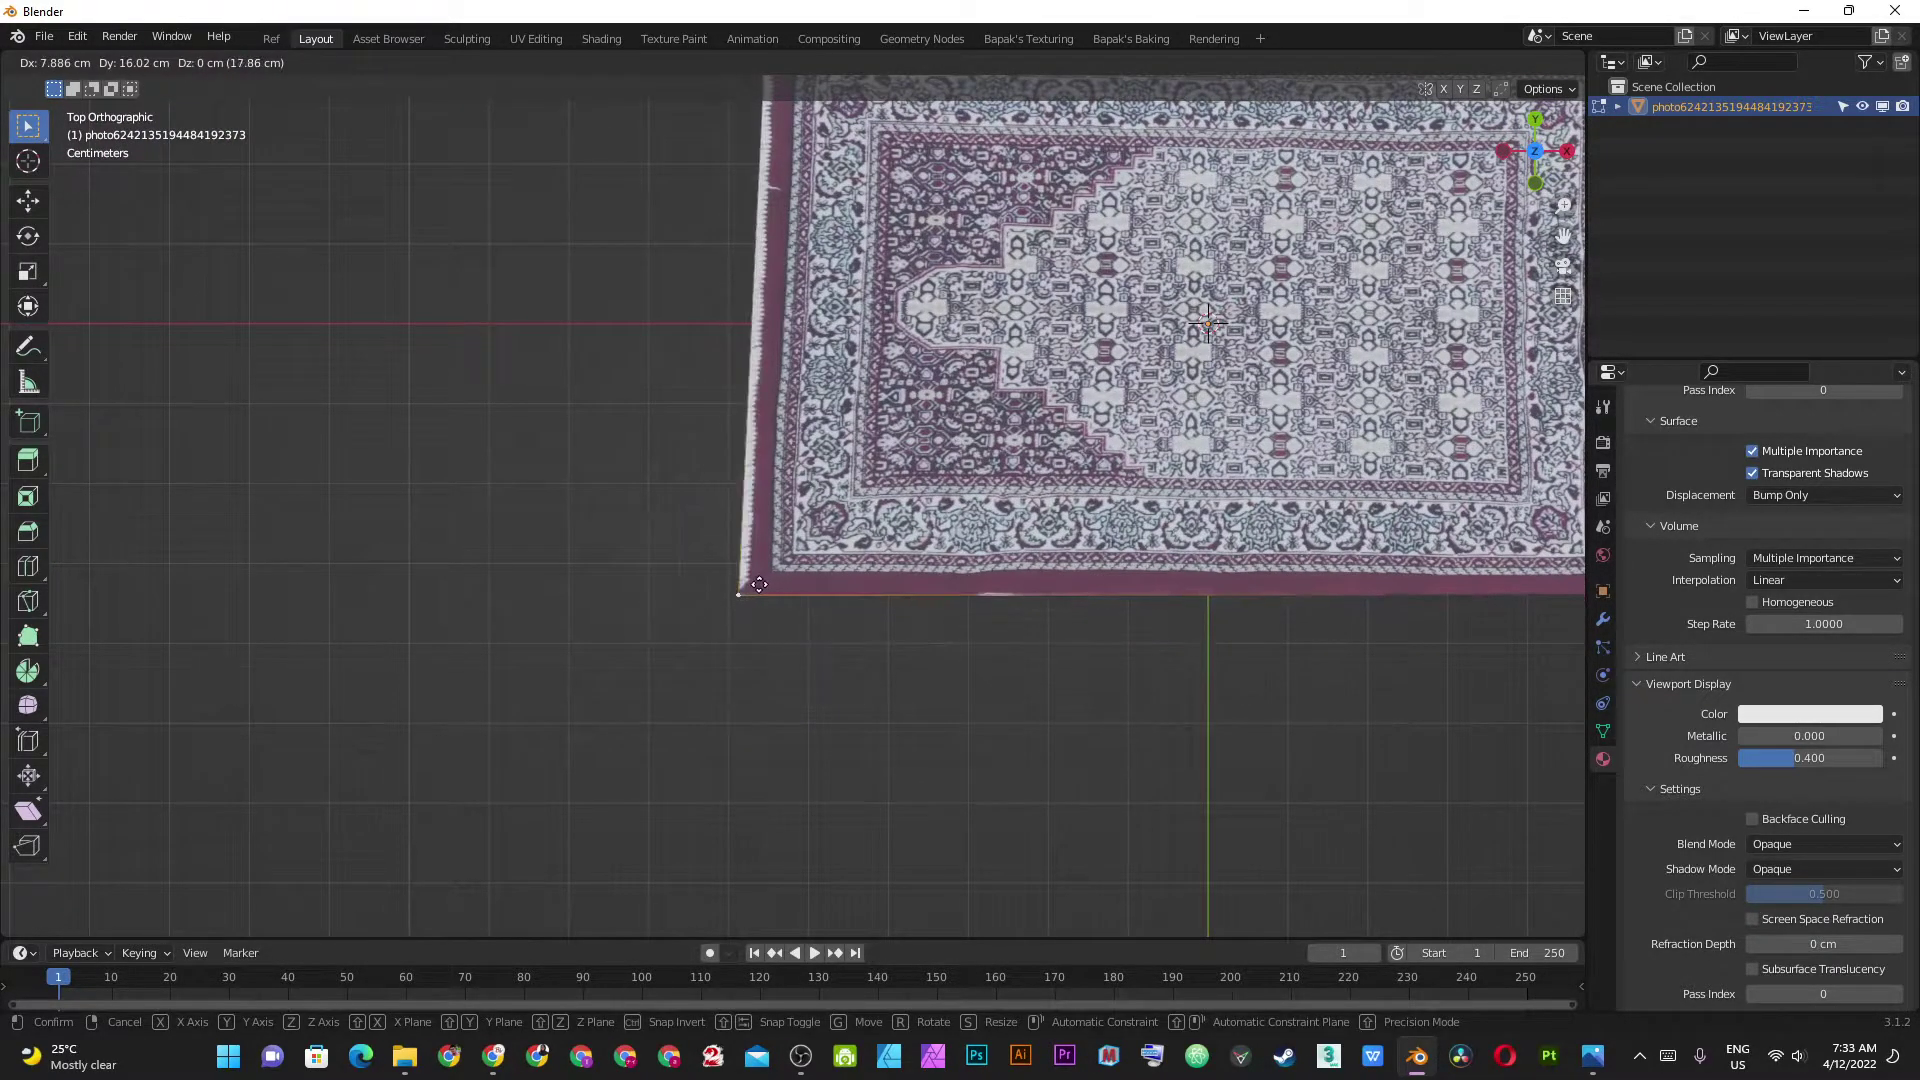
click(770, 578)
scroll(770, 578, down, 6)
scroll(720, 214, up, 1)
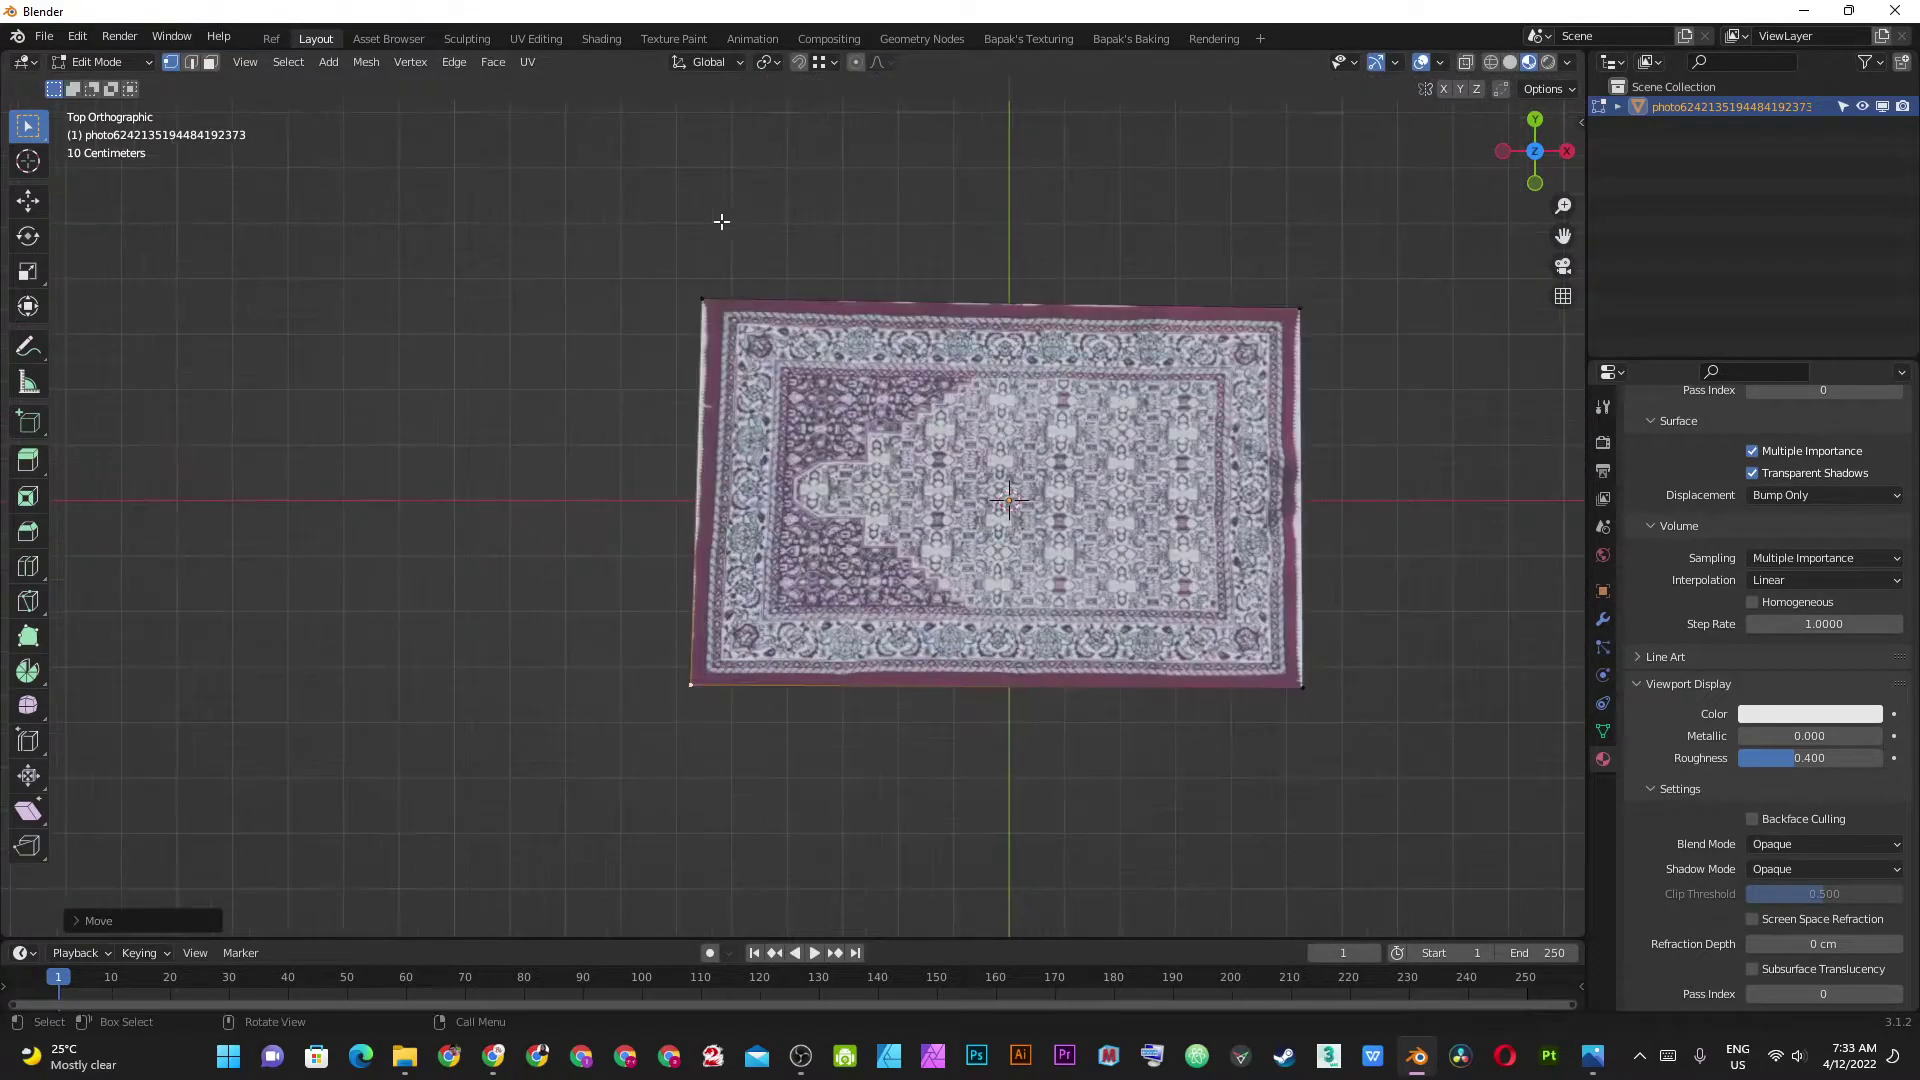
scroll(682, 268, up, 3)
Fine-tune the top-left and top-right corners, then return to Object Mode.
click(662, 209)
key(g)
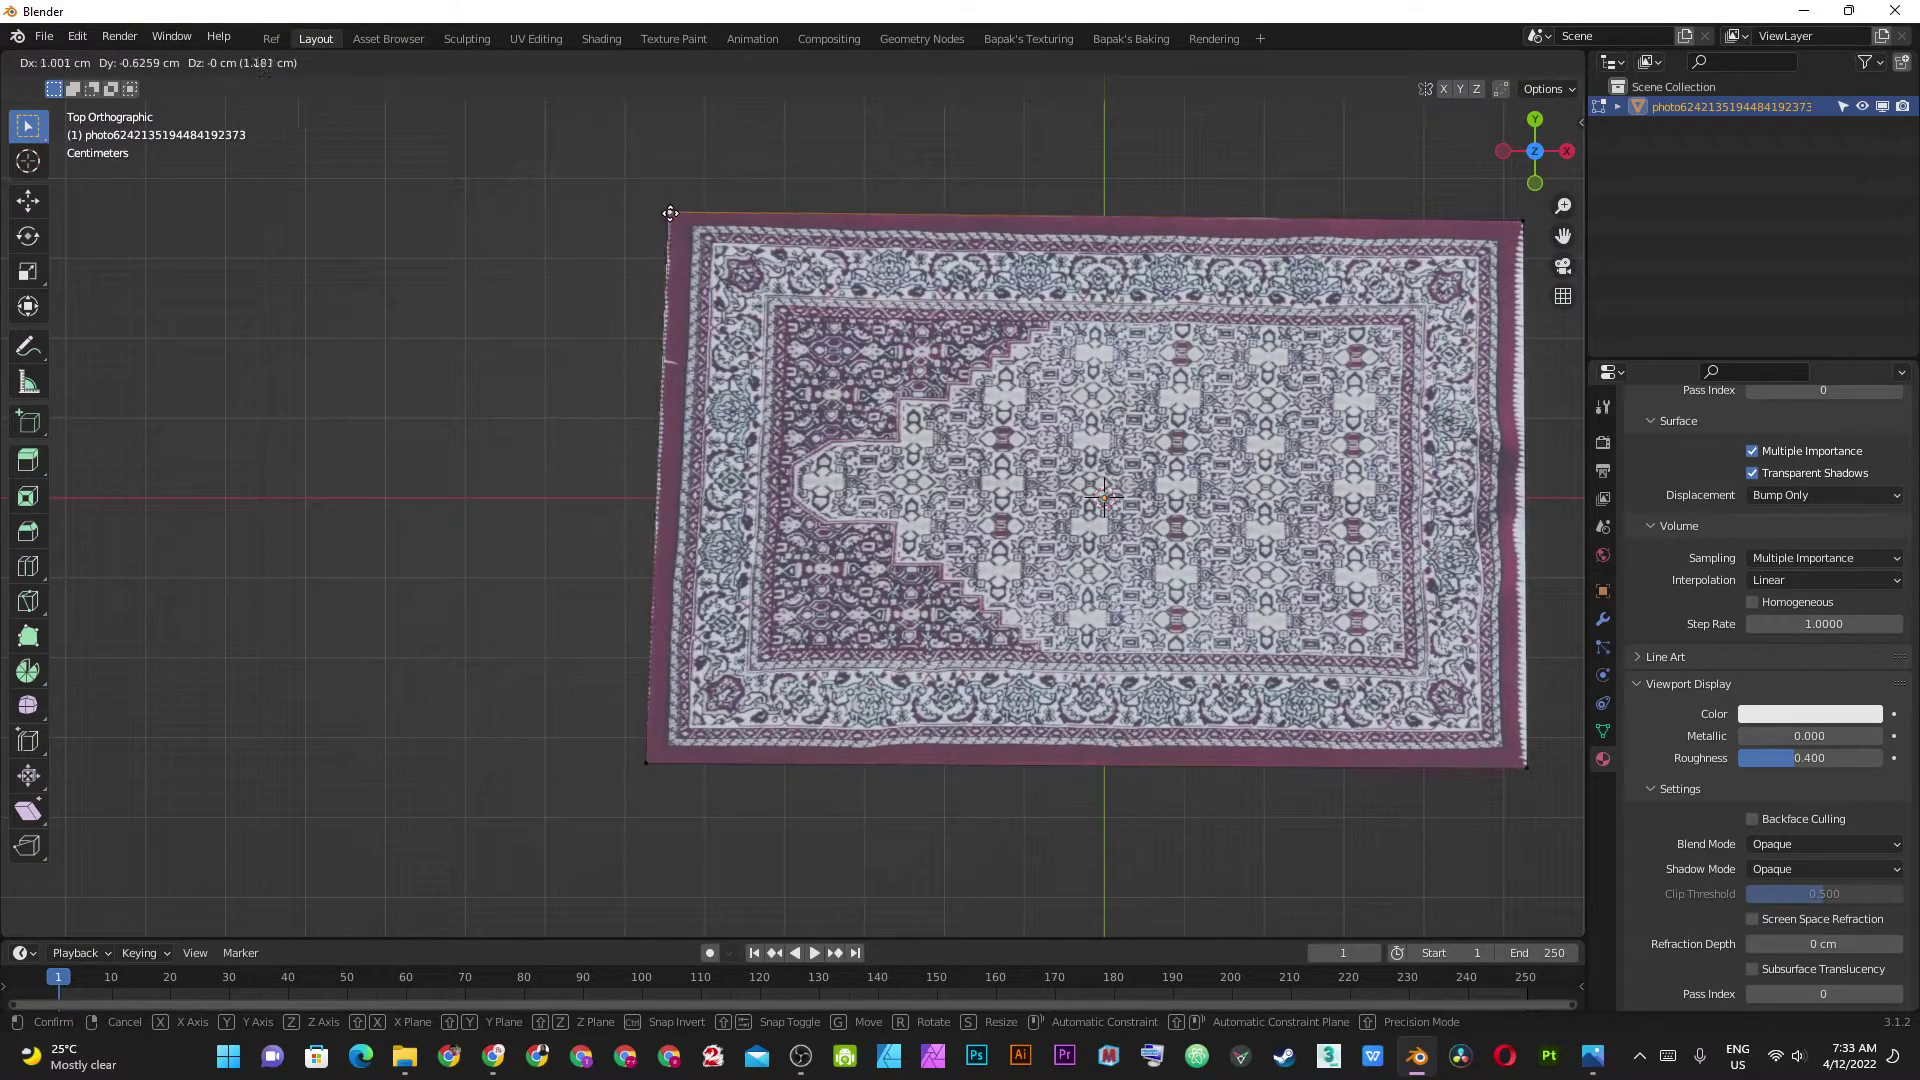
click(671, 213)
shift+middle_drag(1575, 301, 1376, 355)
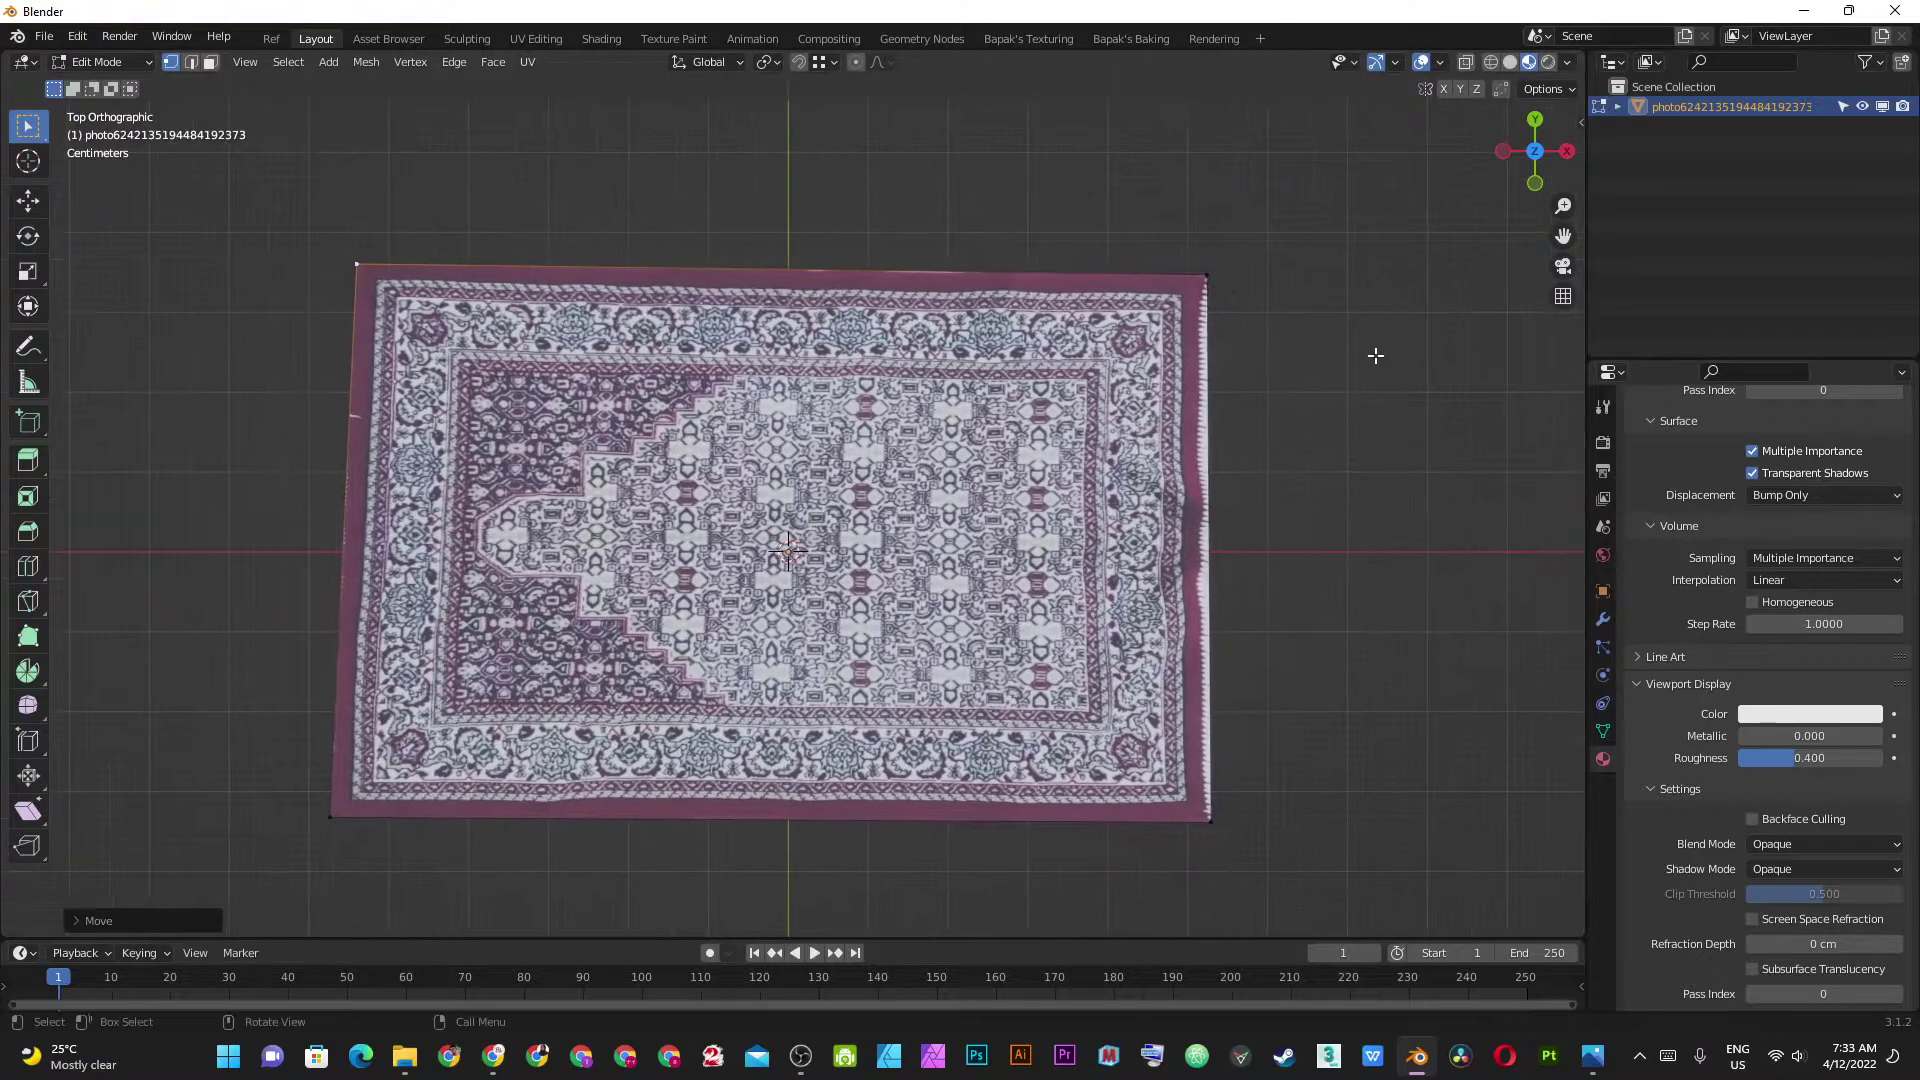
click(1185, 268)
key(g)
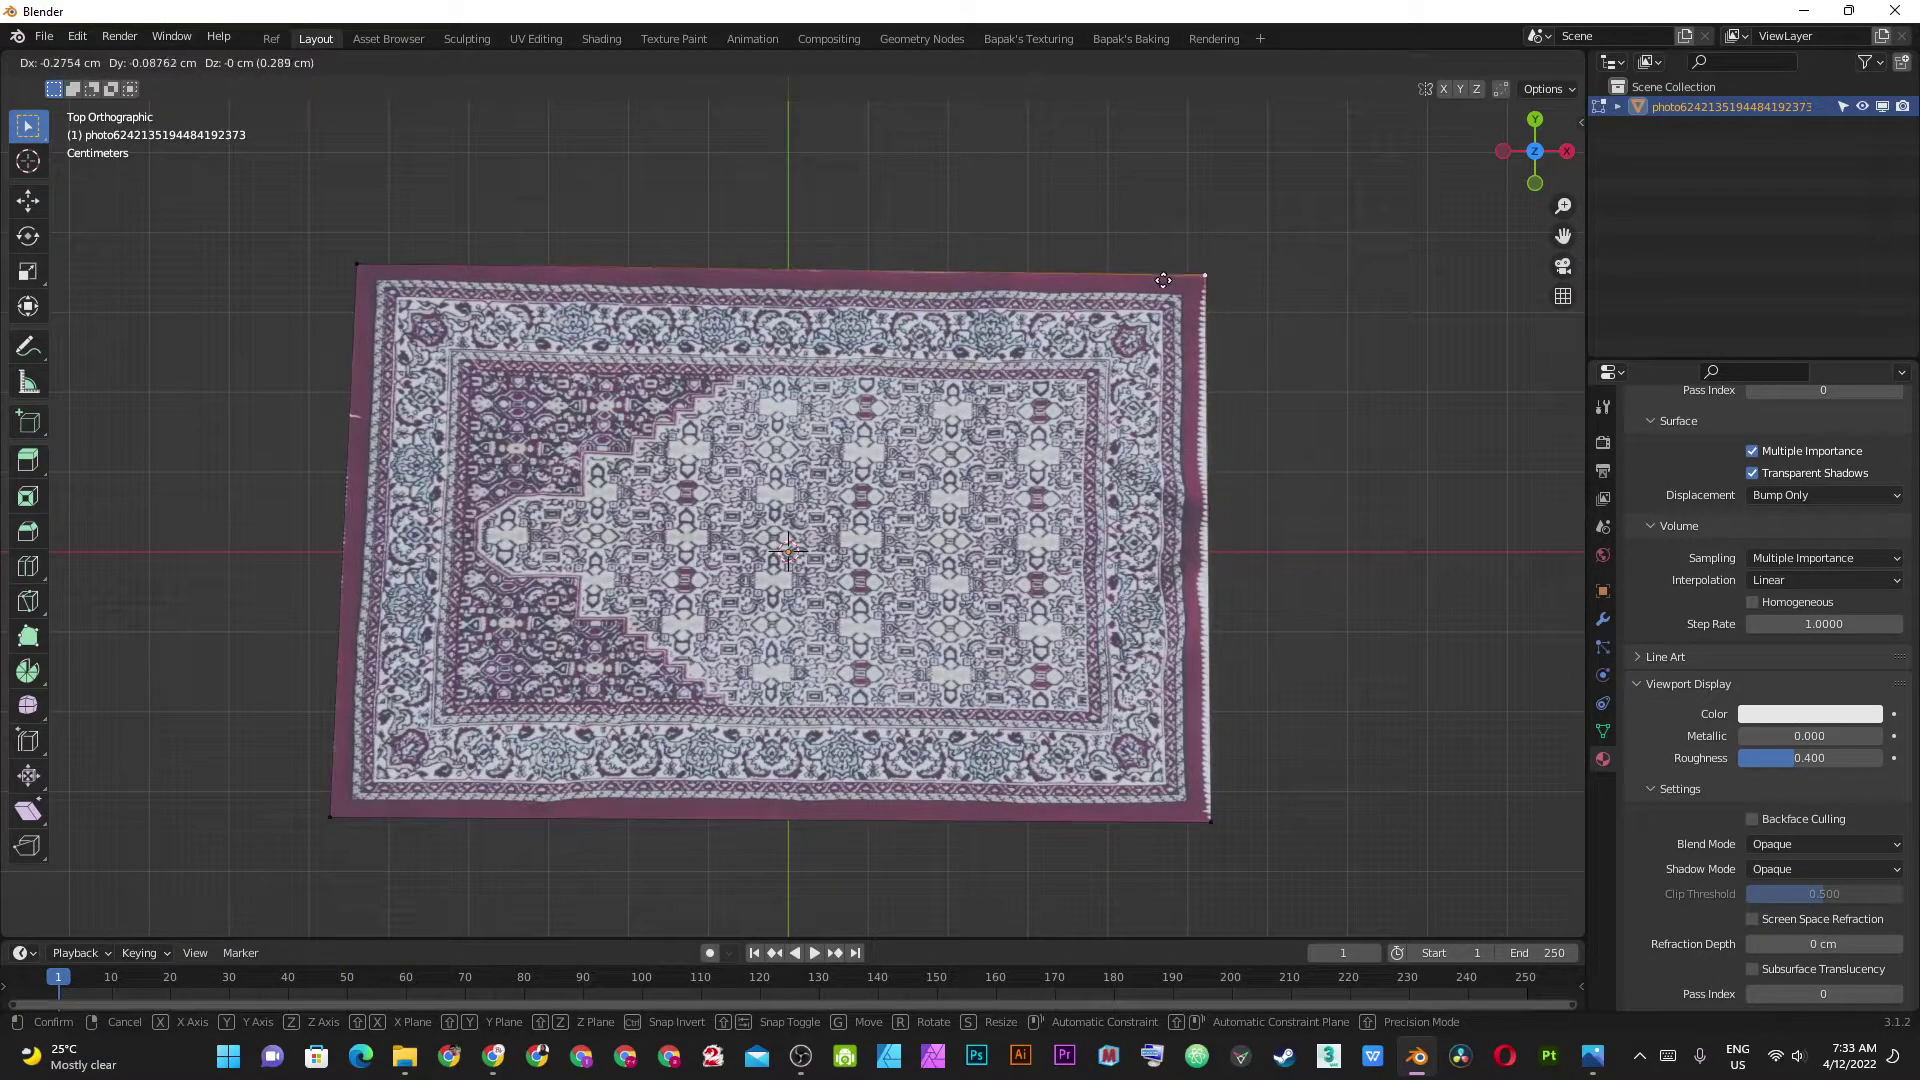
click(1162, 284)
scroll(806, 470, down, 2)
key(Tab)
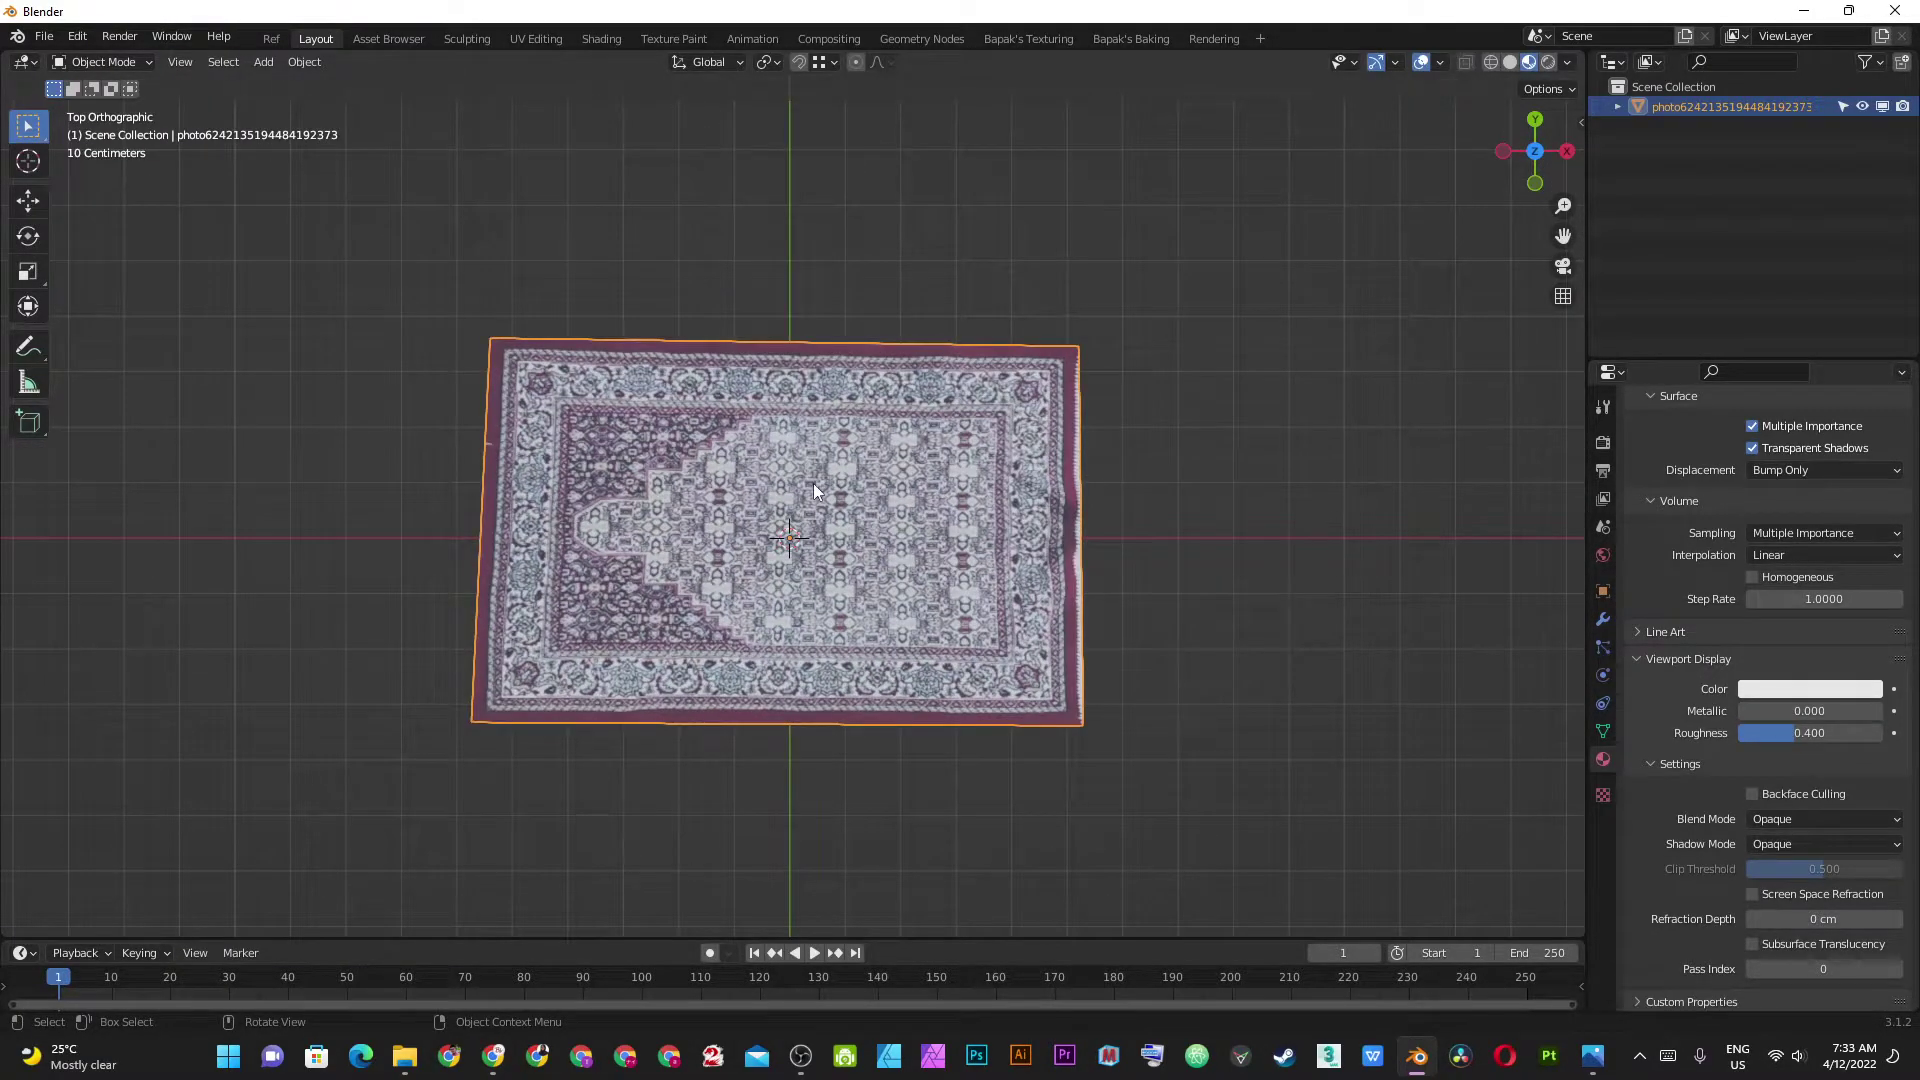
Set snapping to Vertex and align the top-left corner along X.
key(Tab)
click(500, 345)
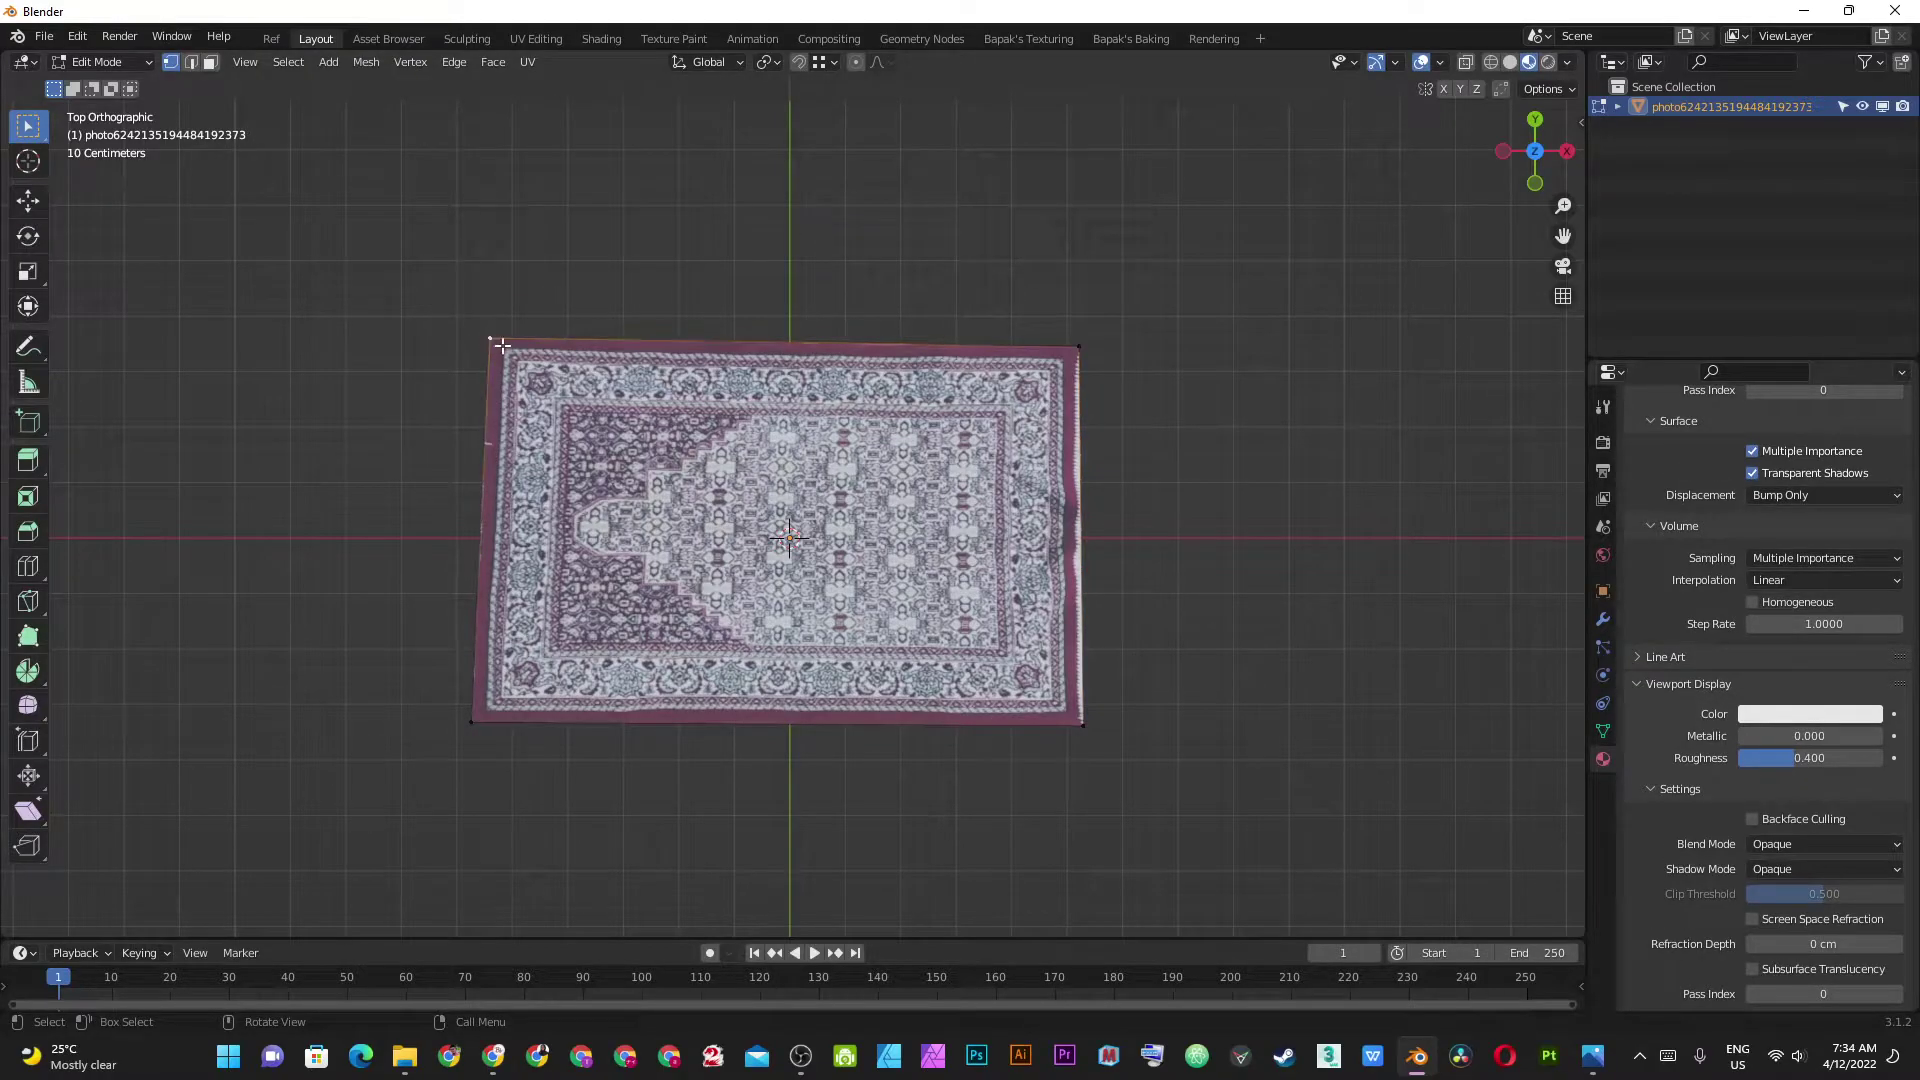
click(826, 62)
key(g)
key(x)
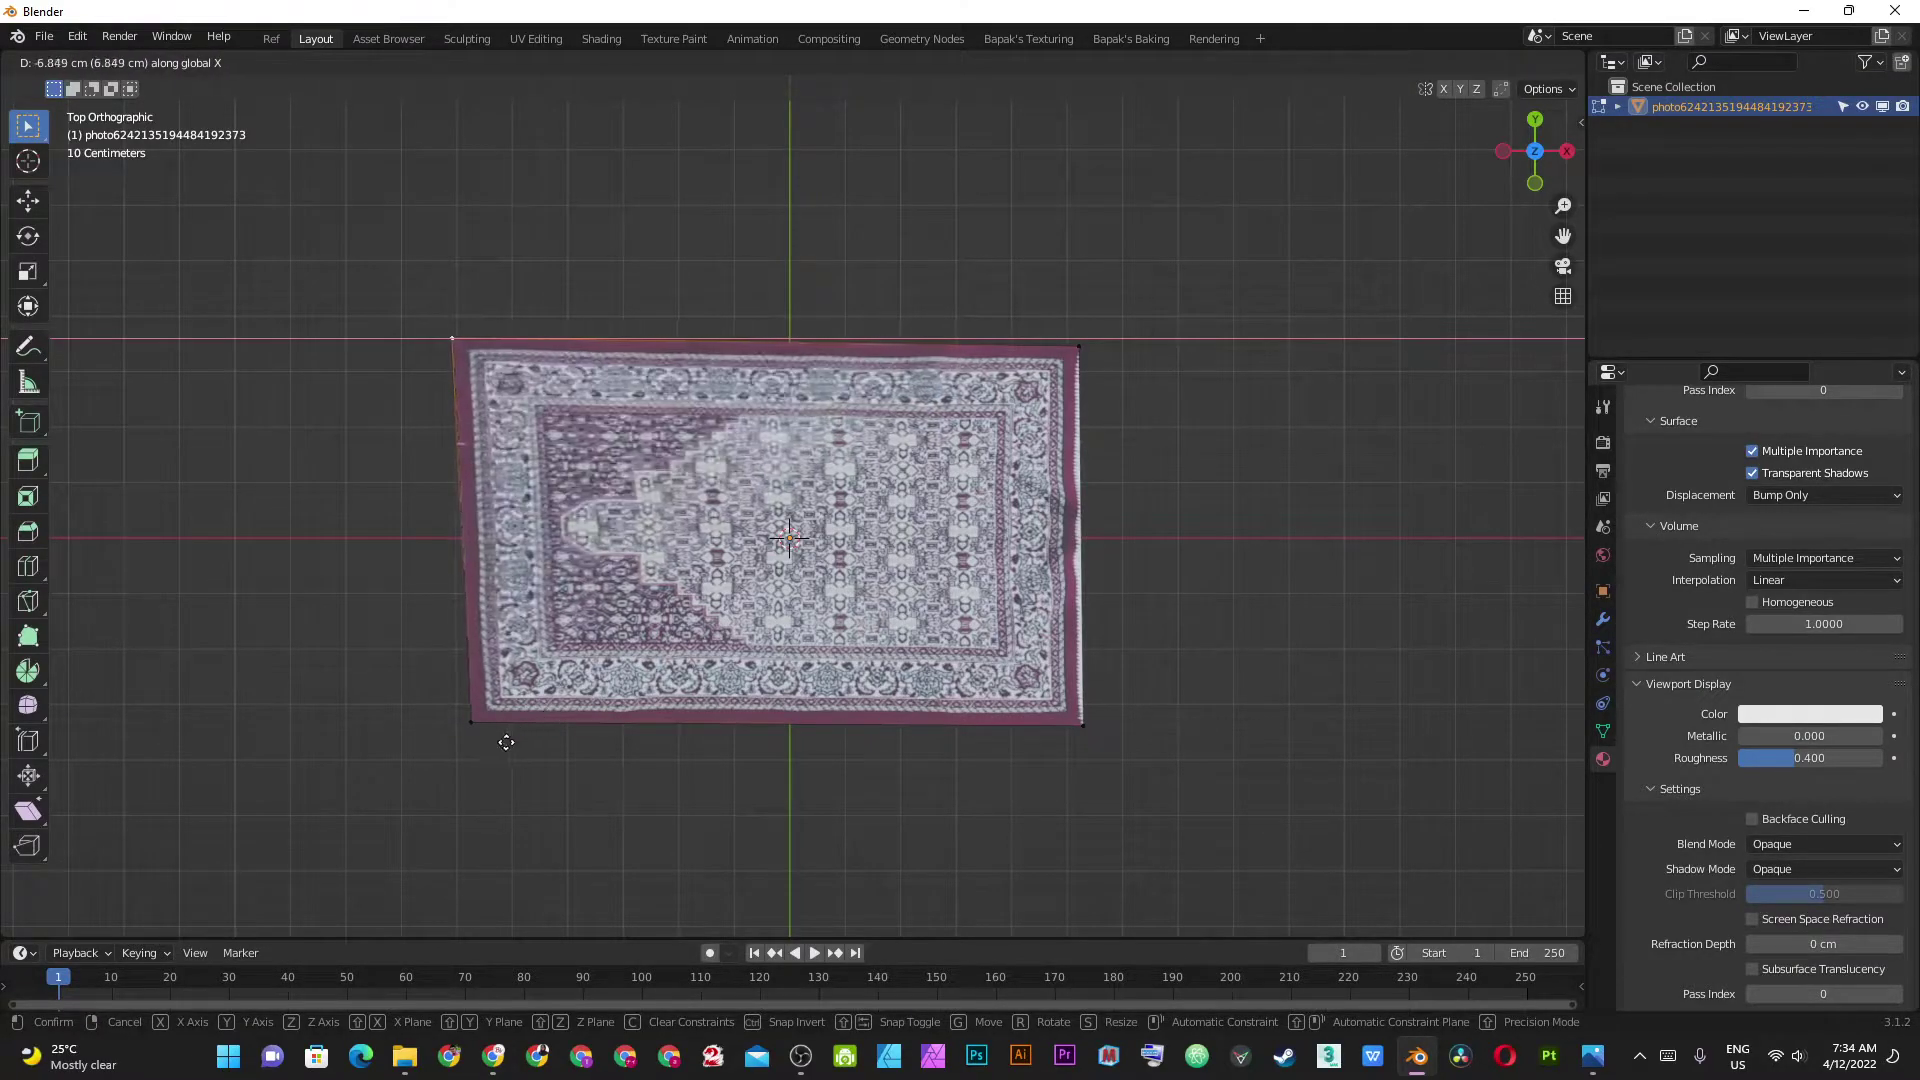
key(ctrl)
click(476, 718)
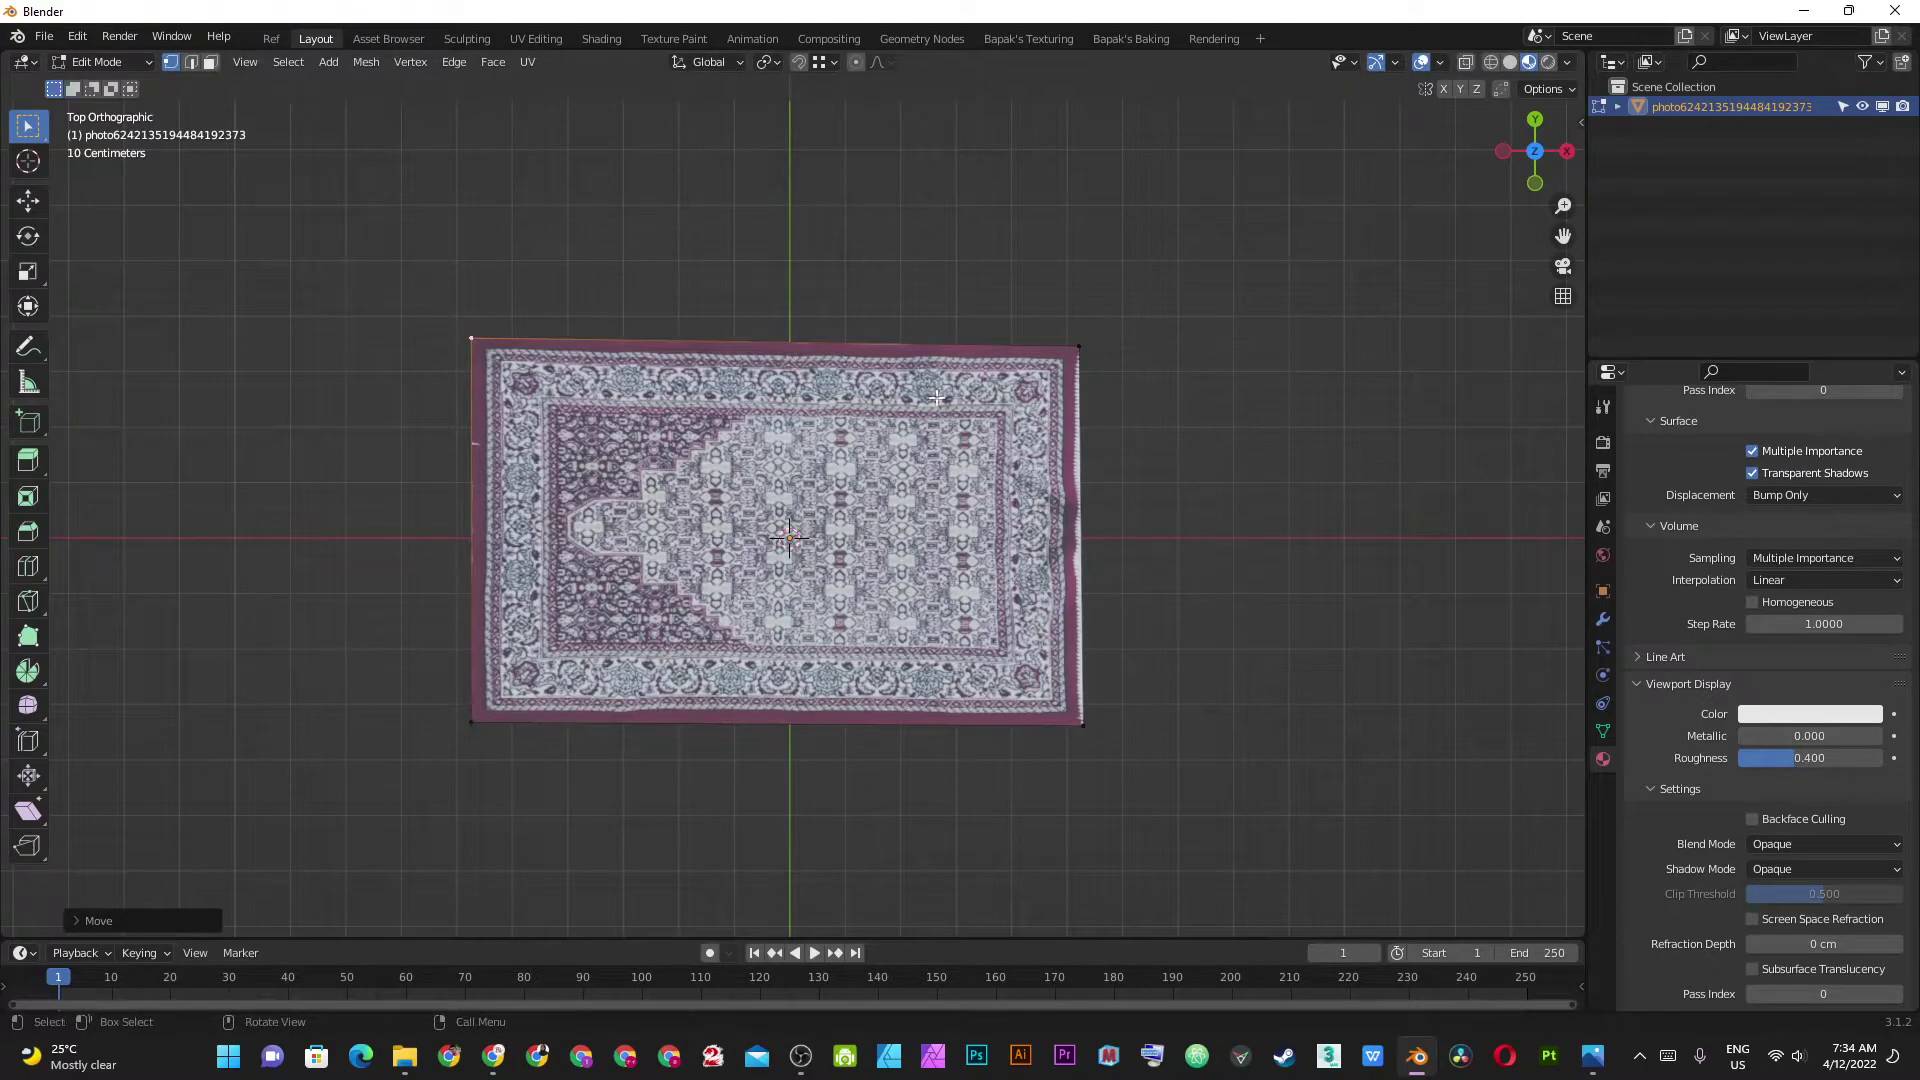
Align the top-right corner along X and Y with the rug's edges.
click(1080, 337)
key(g)
key(x)
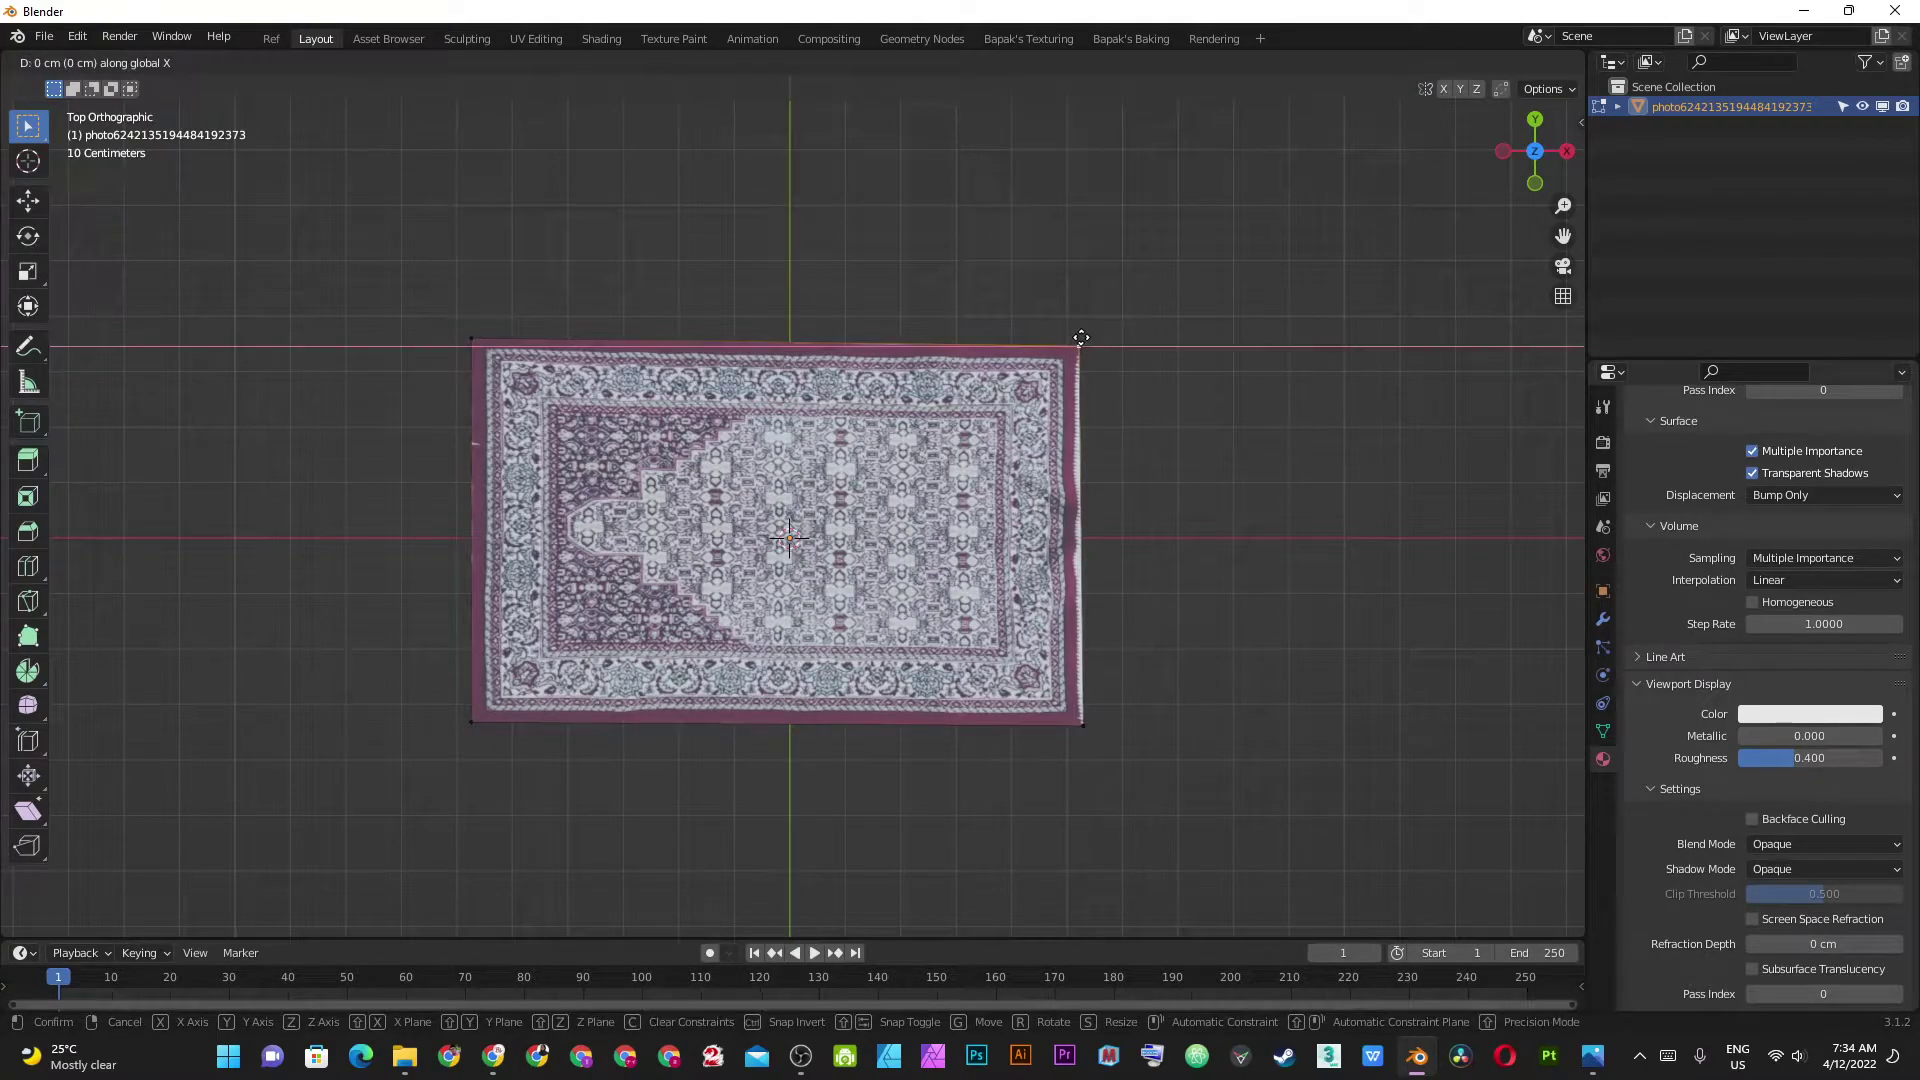
click(1081, 721)
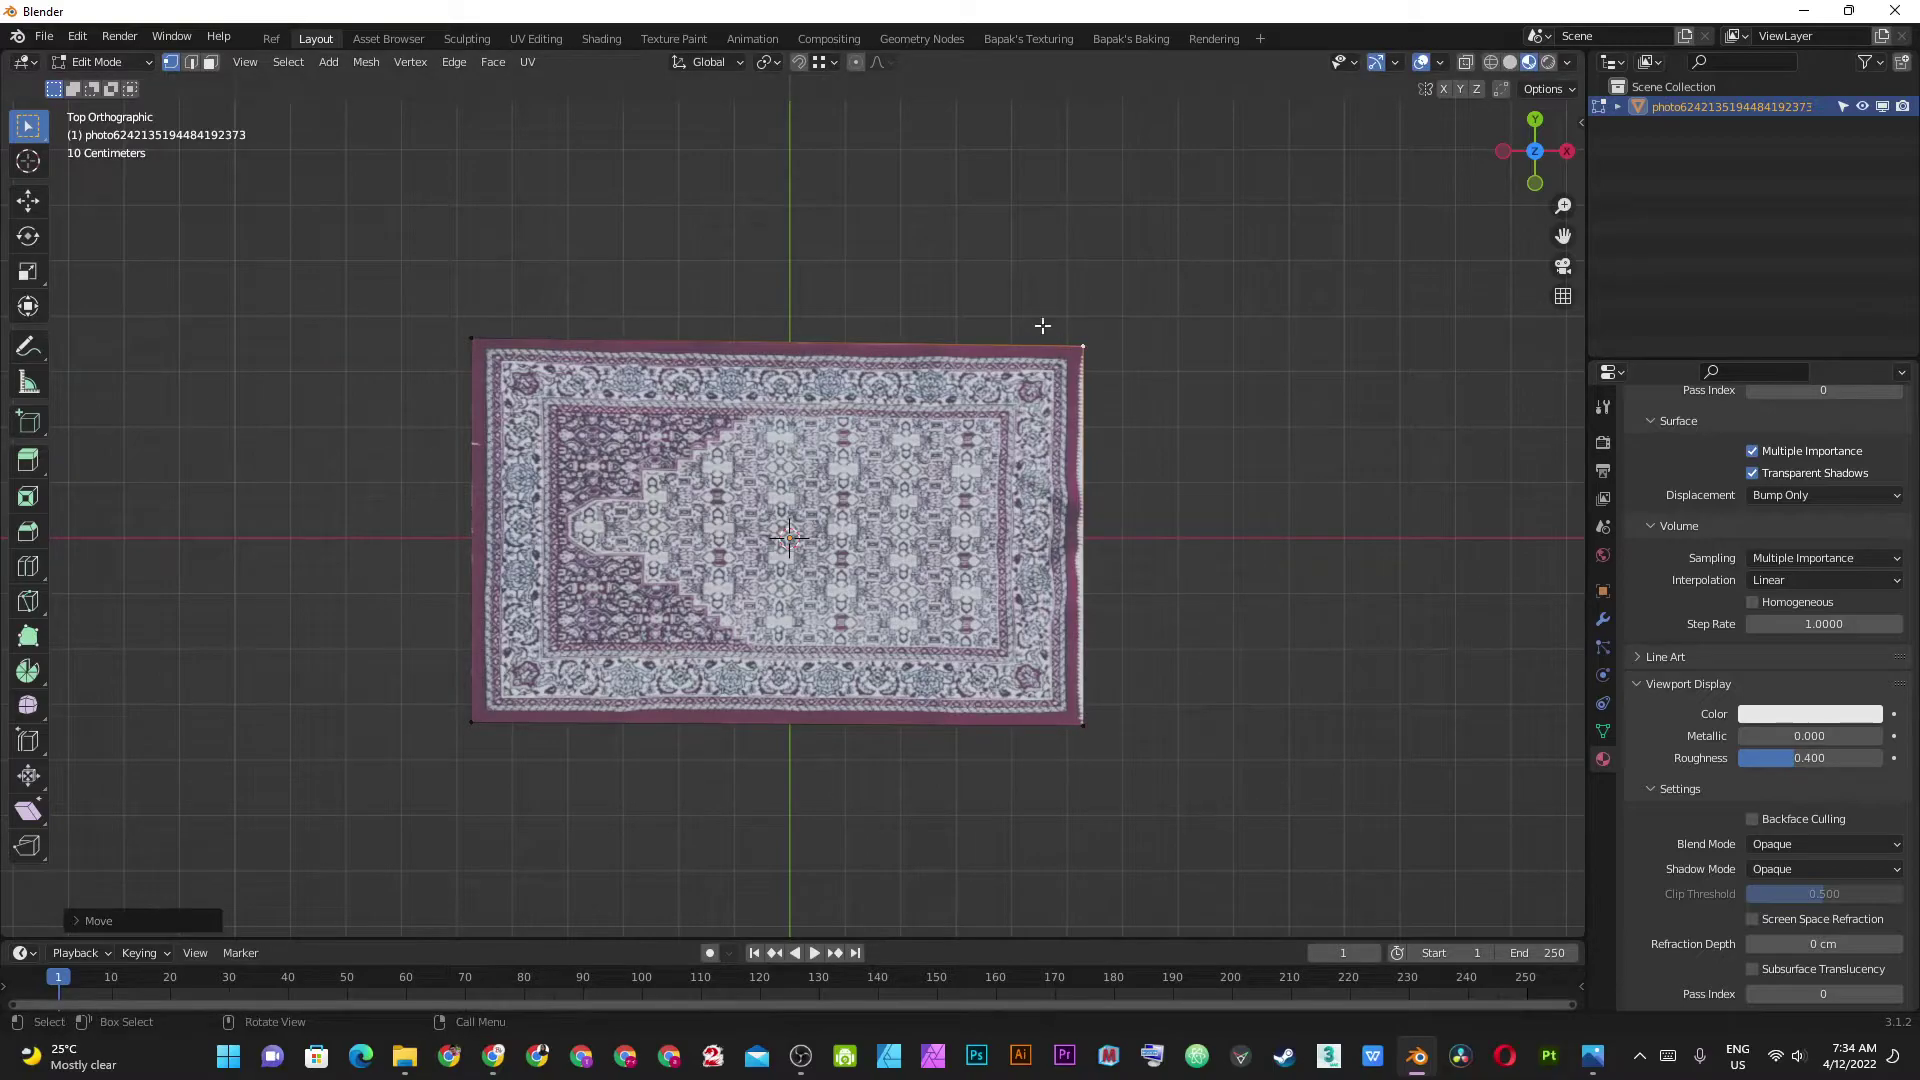
key(g)
key(y)
click(1068, 341)
key(g)
key(y)
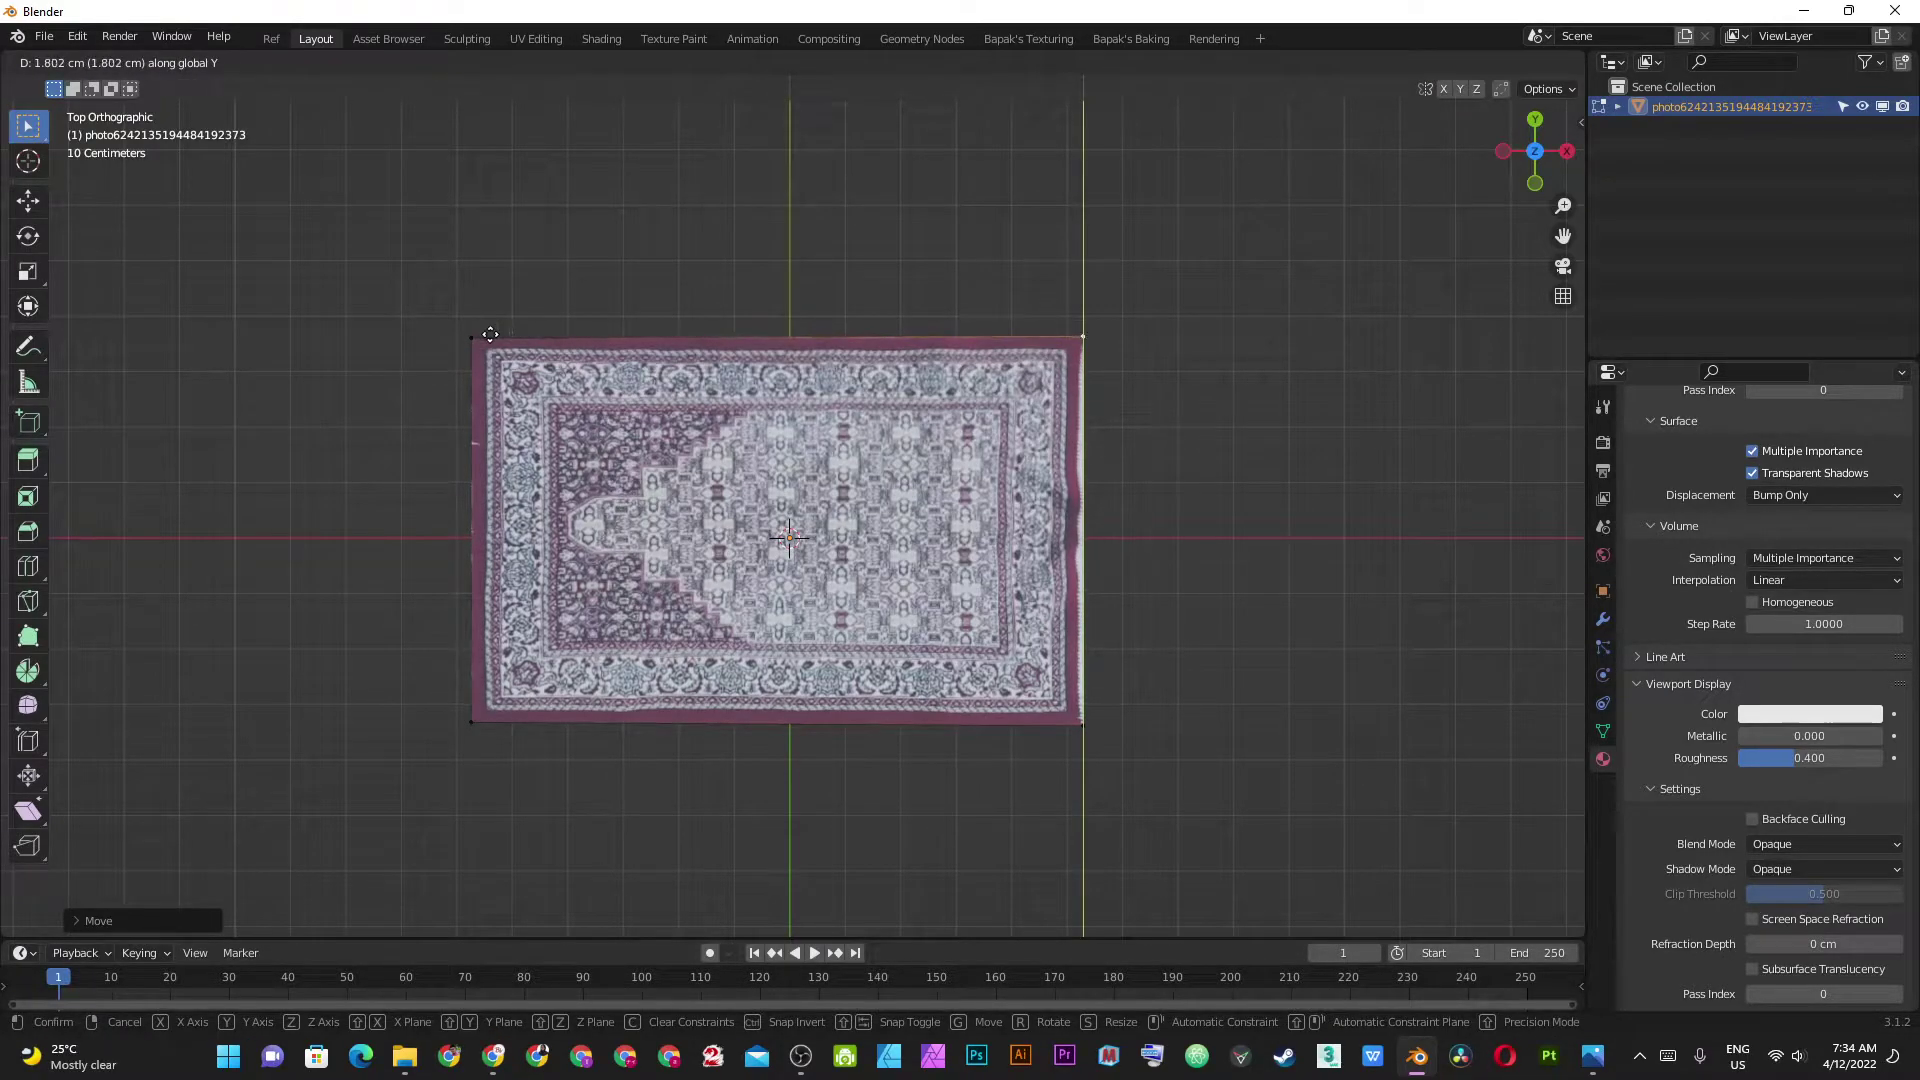
click(490, 334)
Align the bottom-right corner along Y and return to Object Mode.
click(1085, 705)
key(g)
key(y)
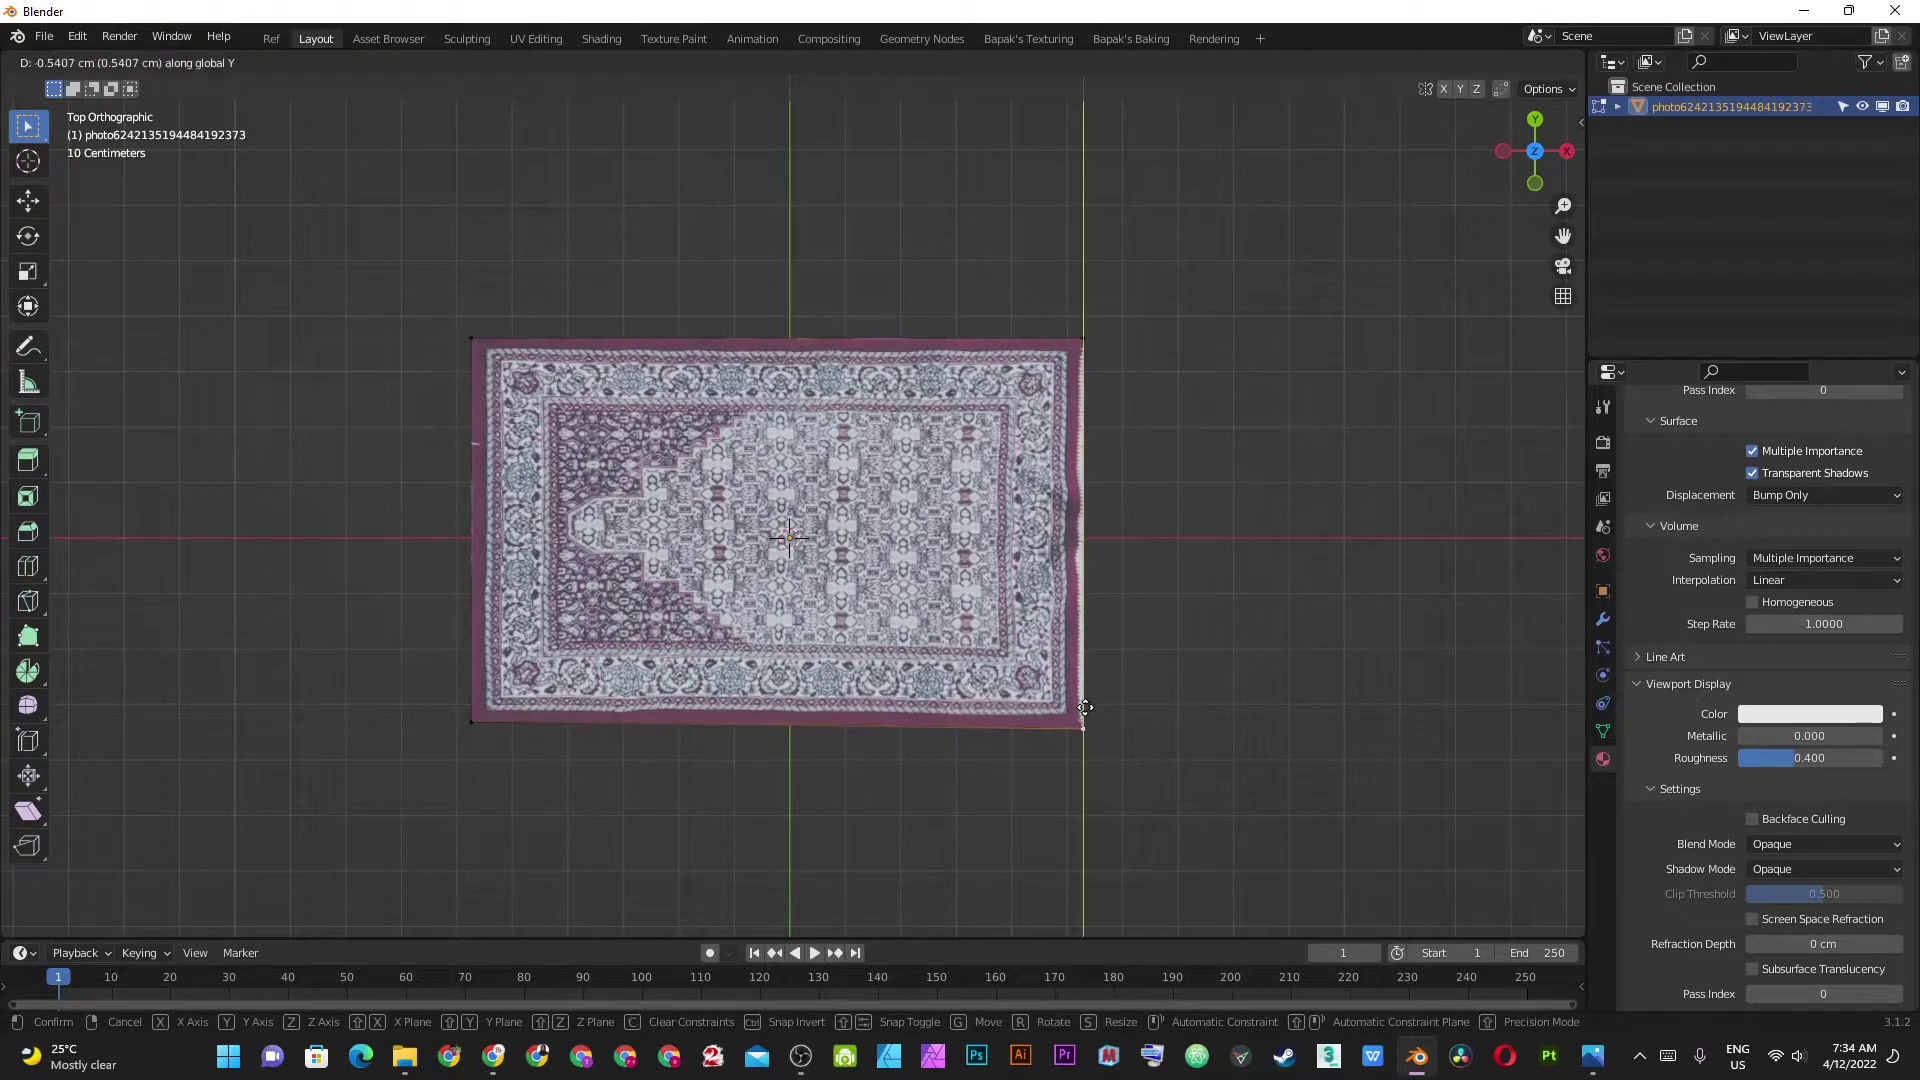
click(478, 718)
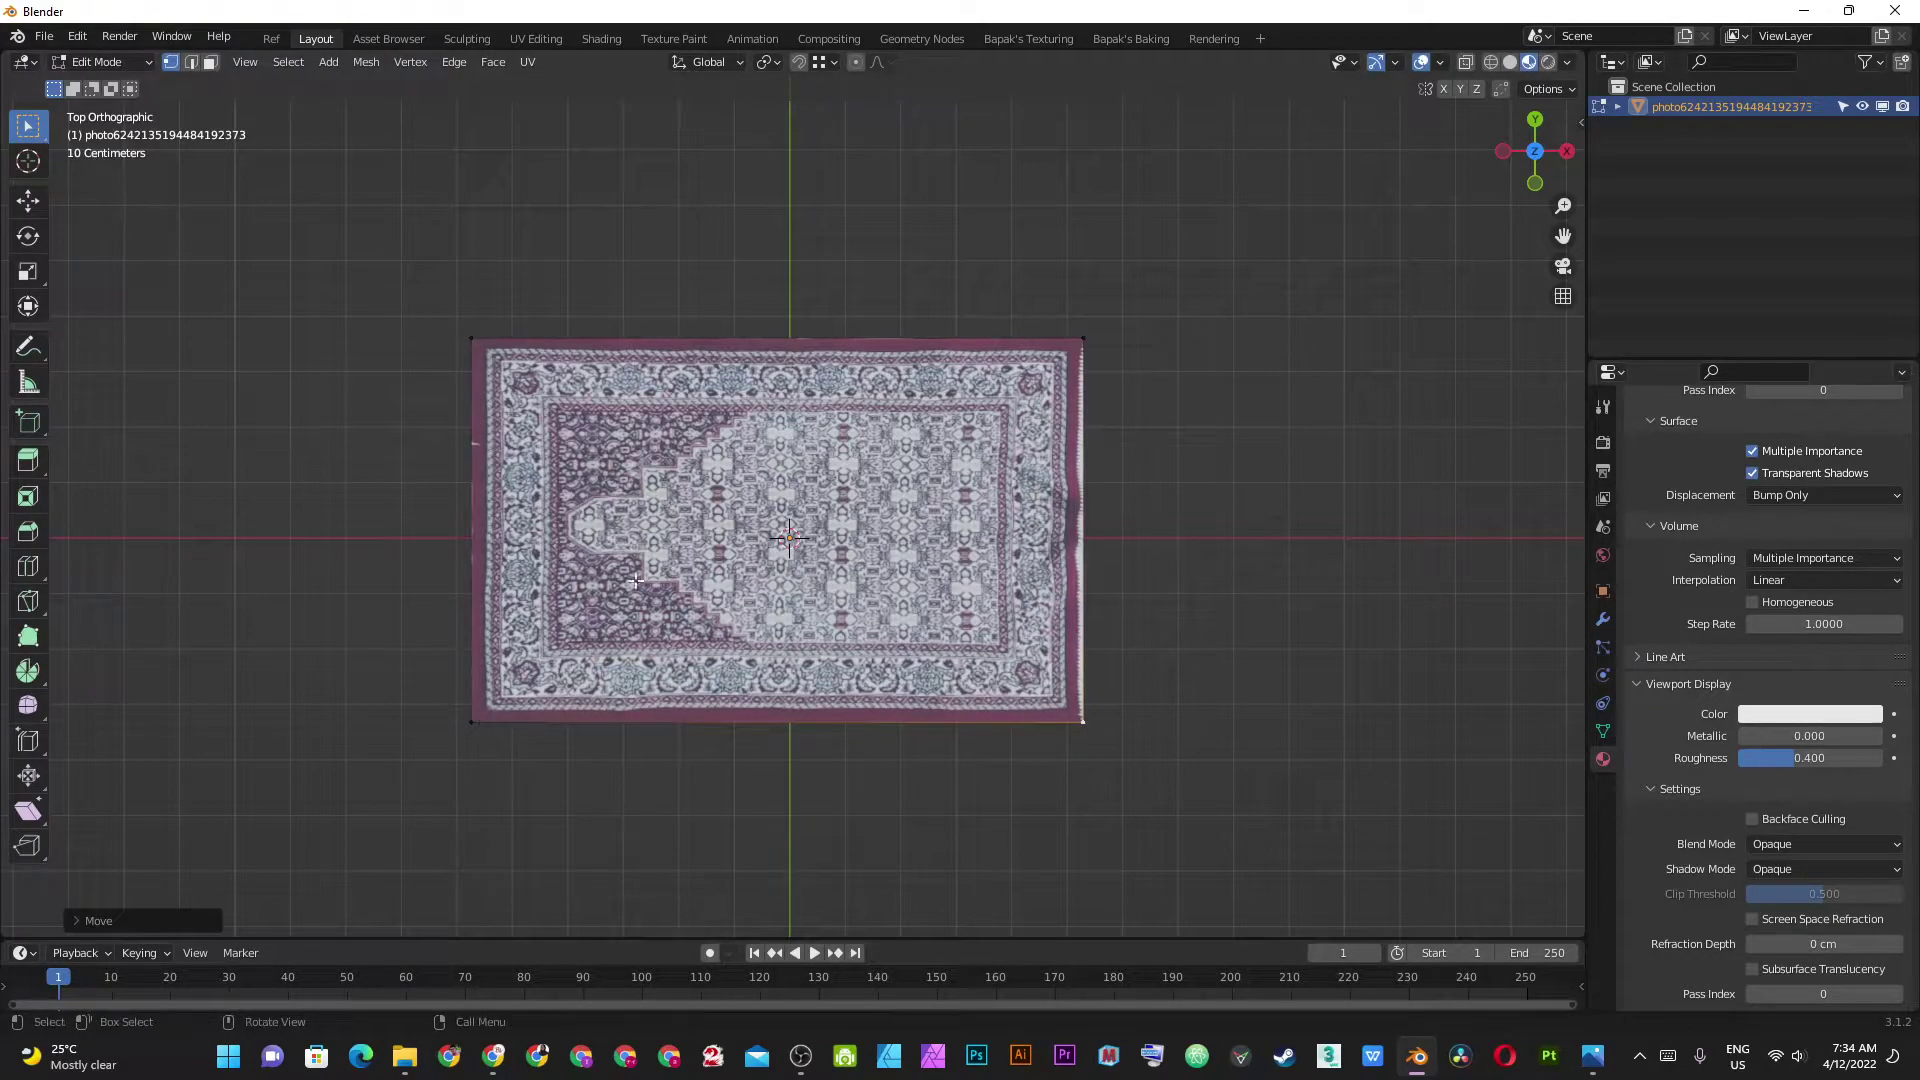
key(Tab)
Restore Material Preview shading and scale the plane to 0.9132 along Y in Edit Mode.
key(z)
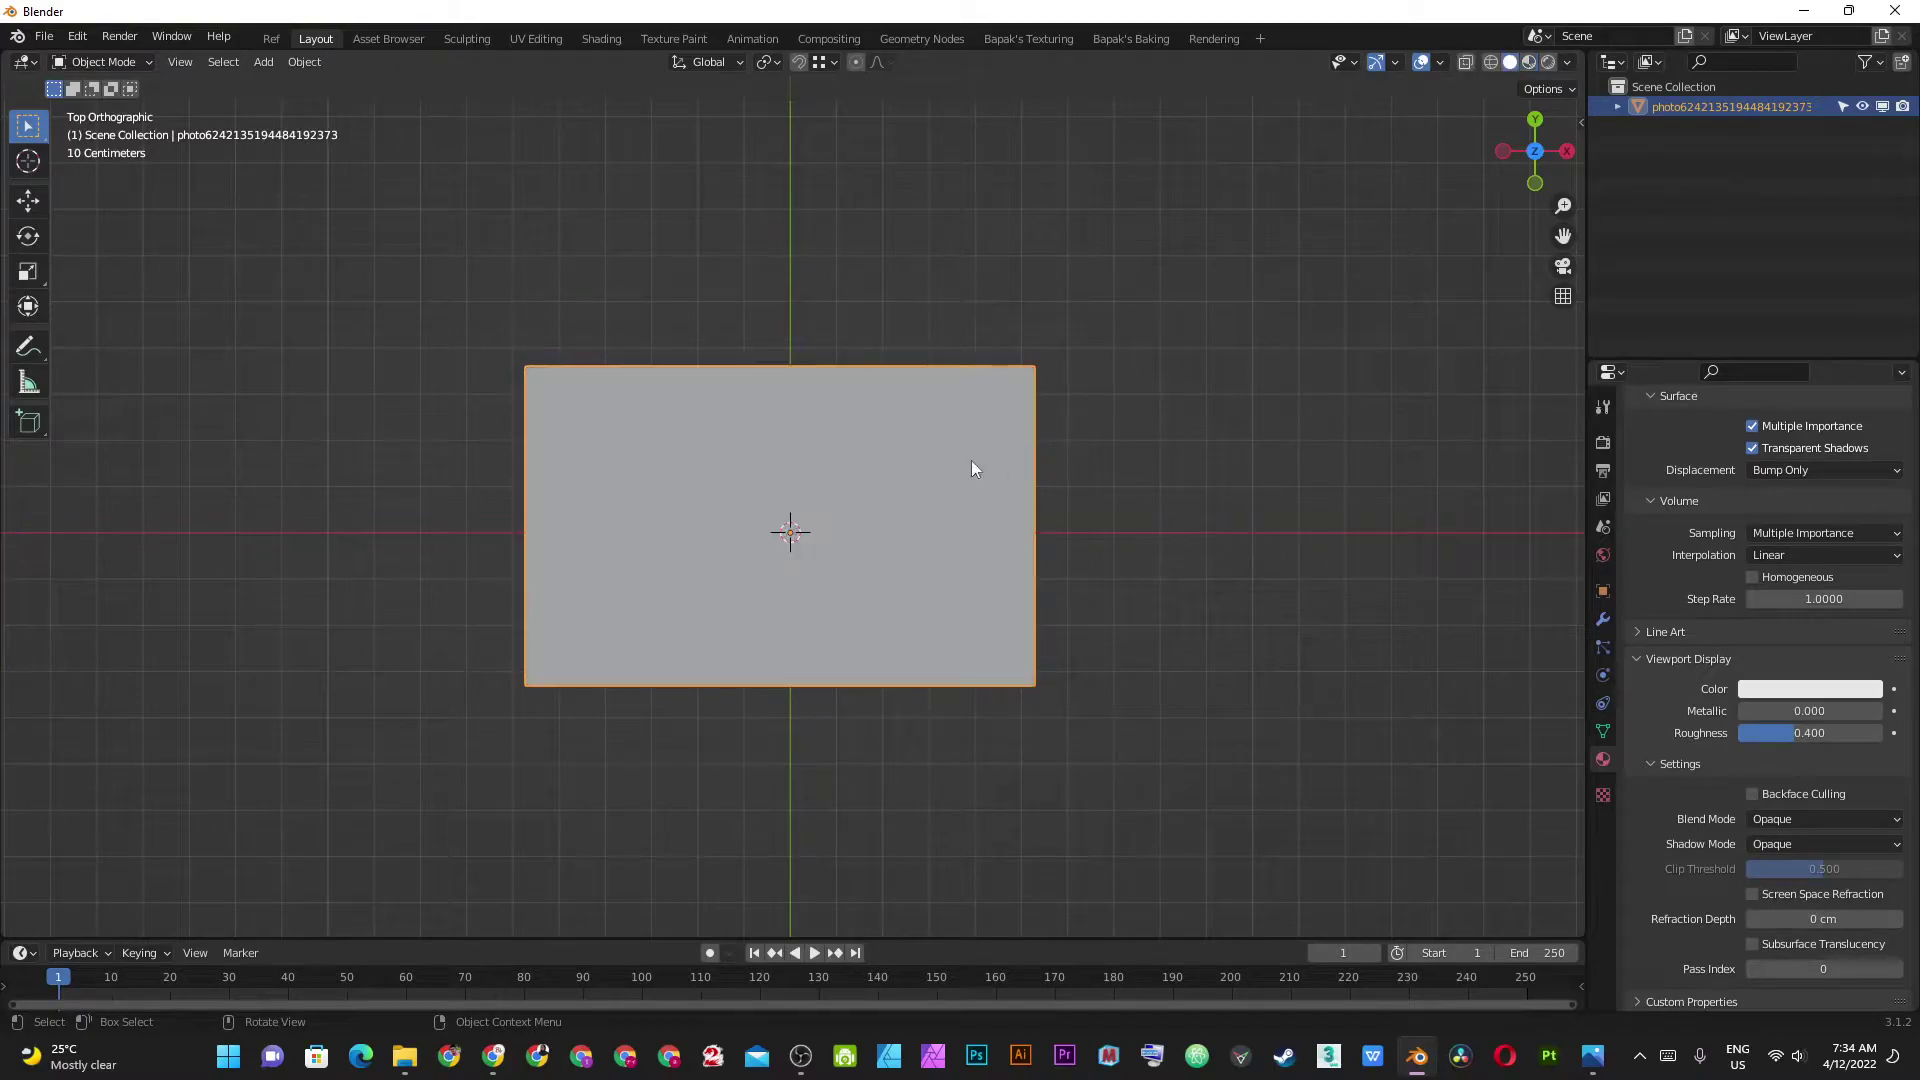
key(z)
click(727, 374)
scroll(858, 522, up, 2)
key(Tab)
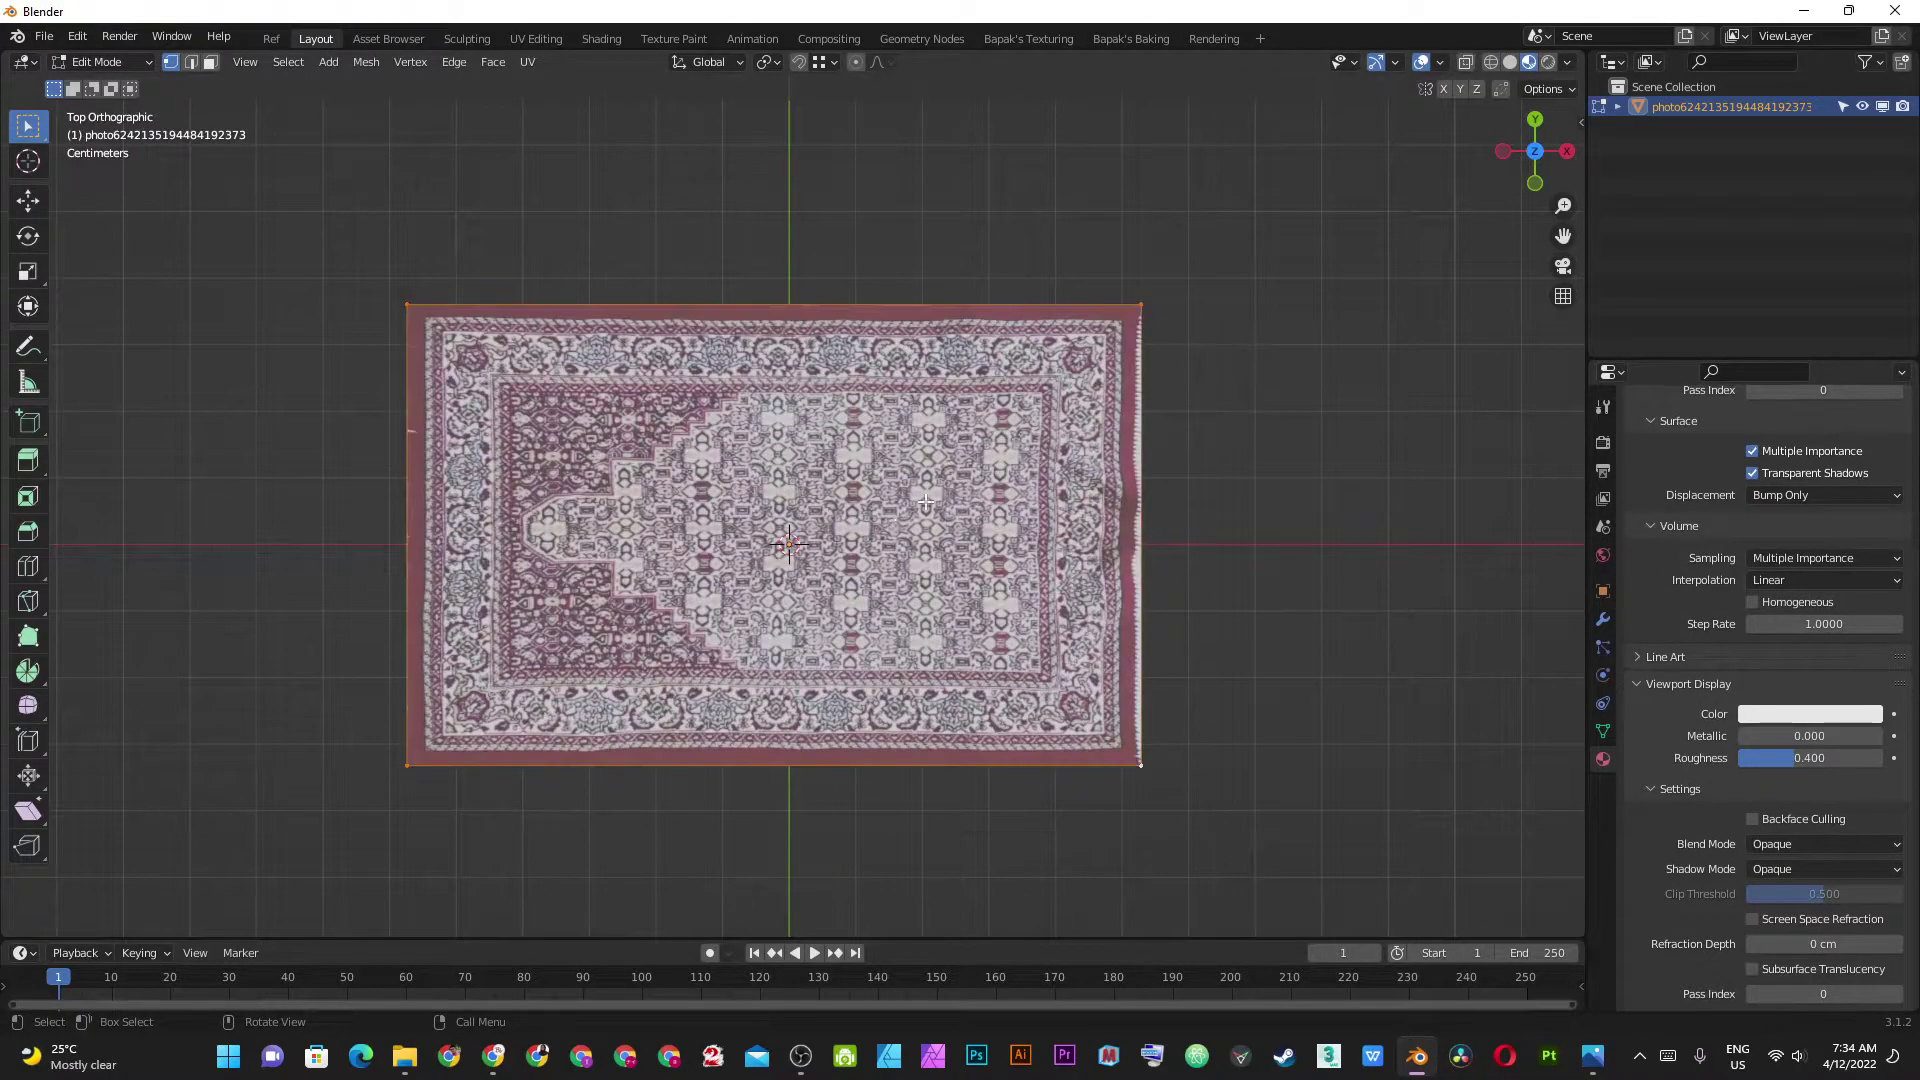
key(s)
key(y)
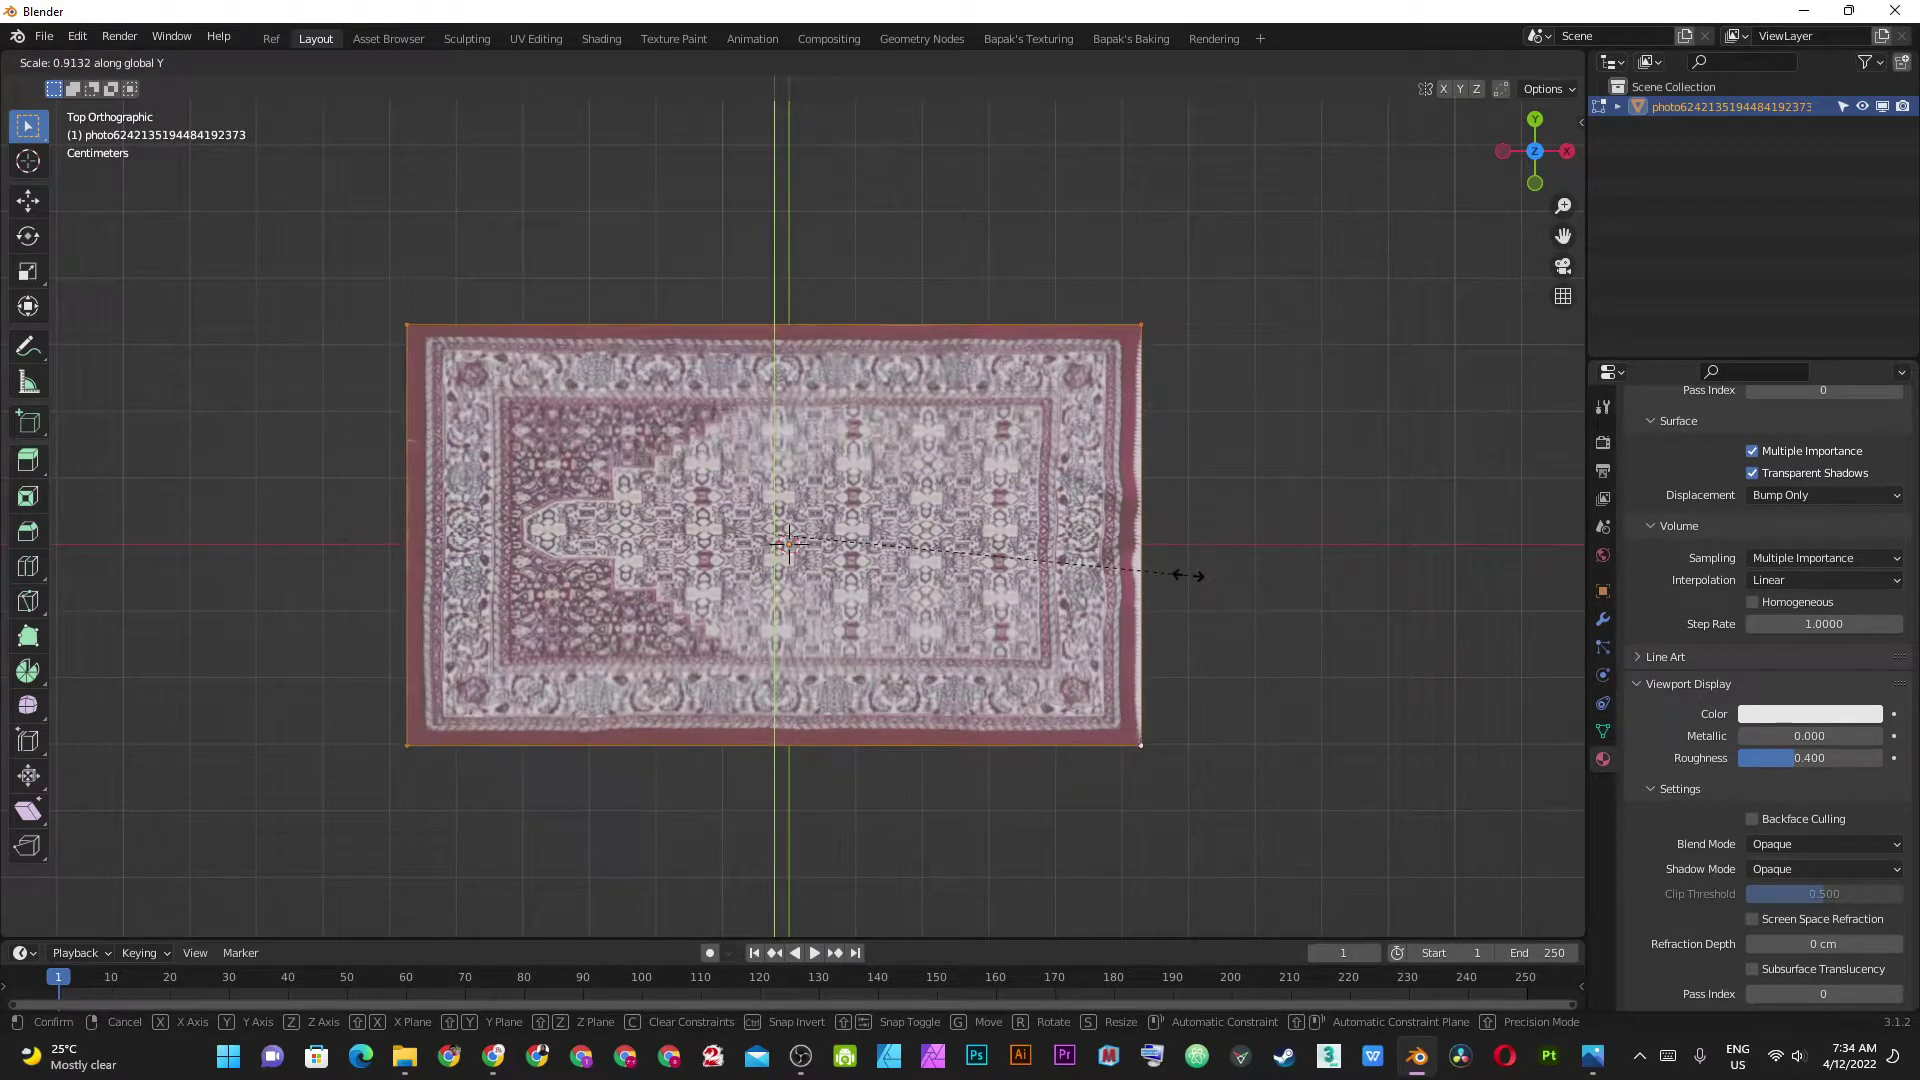
click(1183, 573)
Edge-slide the right edge inward to the rug's woven border, then return to Object Mode.
scroll(1155, 490, up, 2)
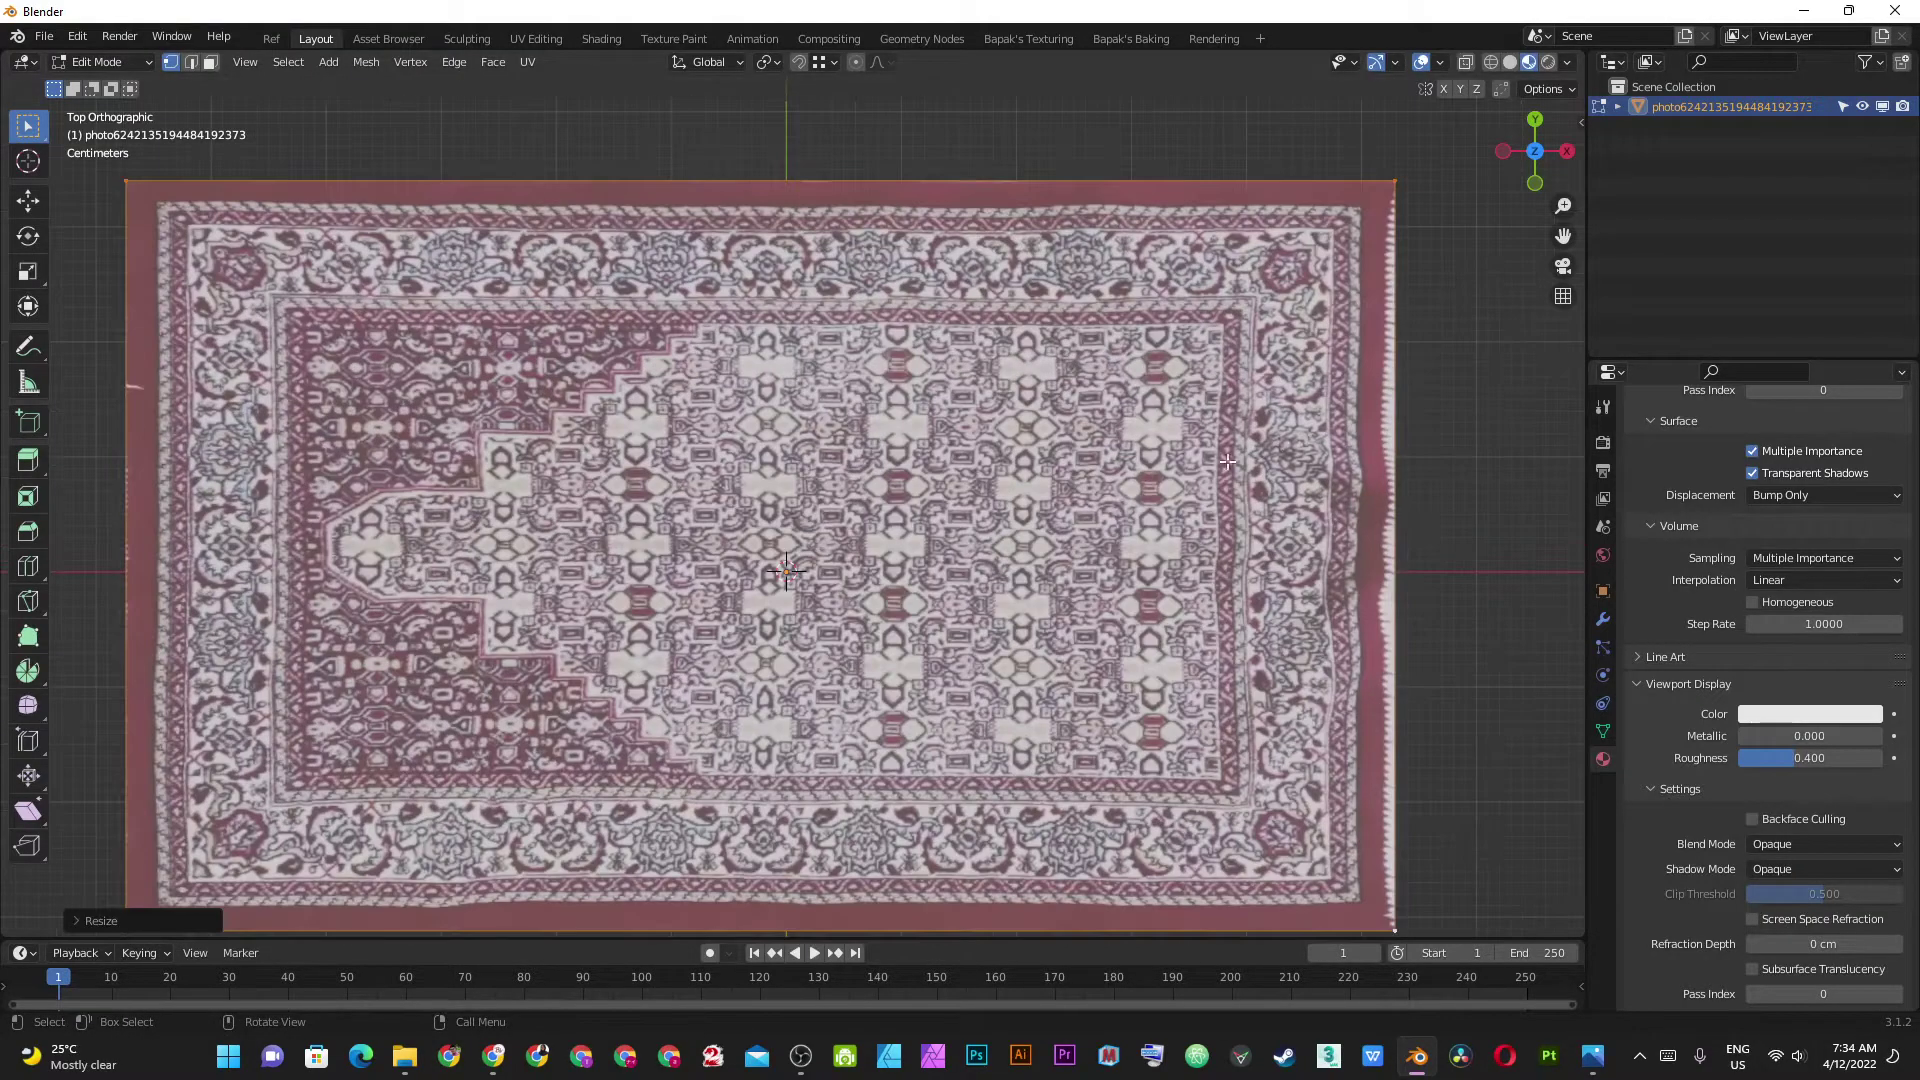
scroll(1100, 460, up, 1)
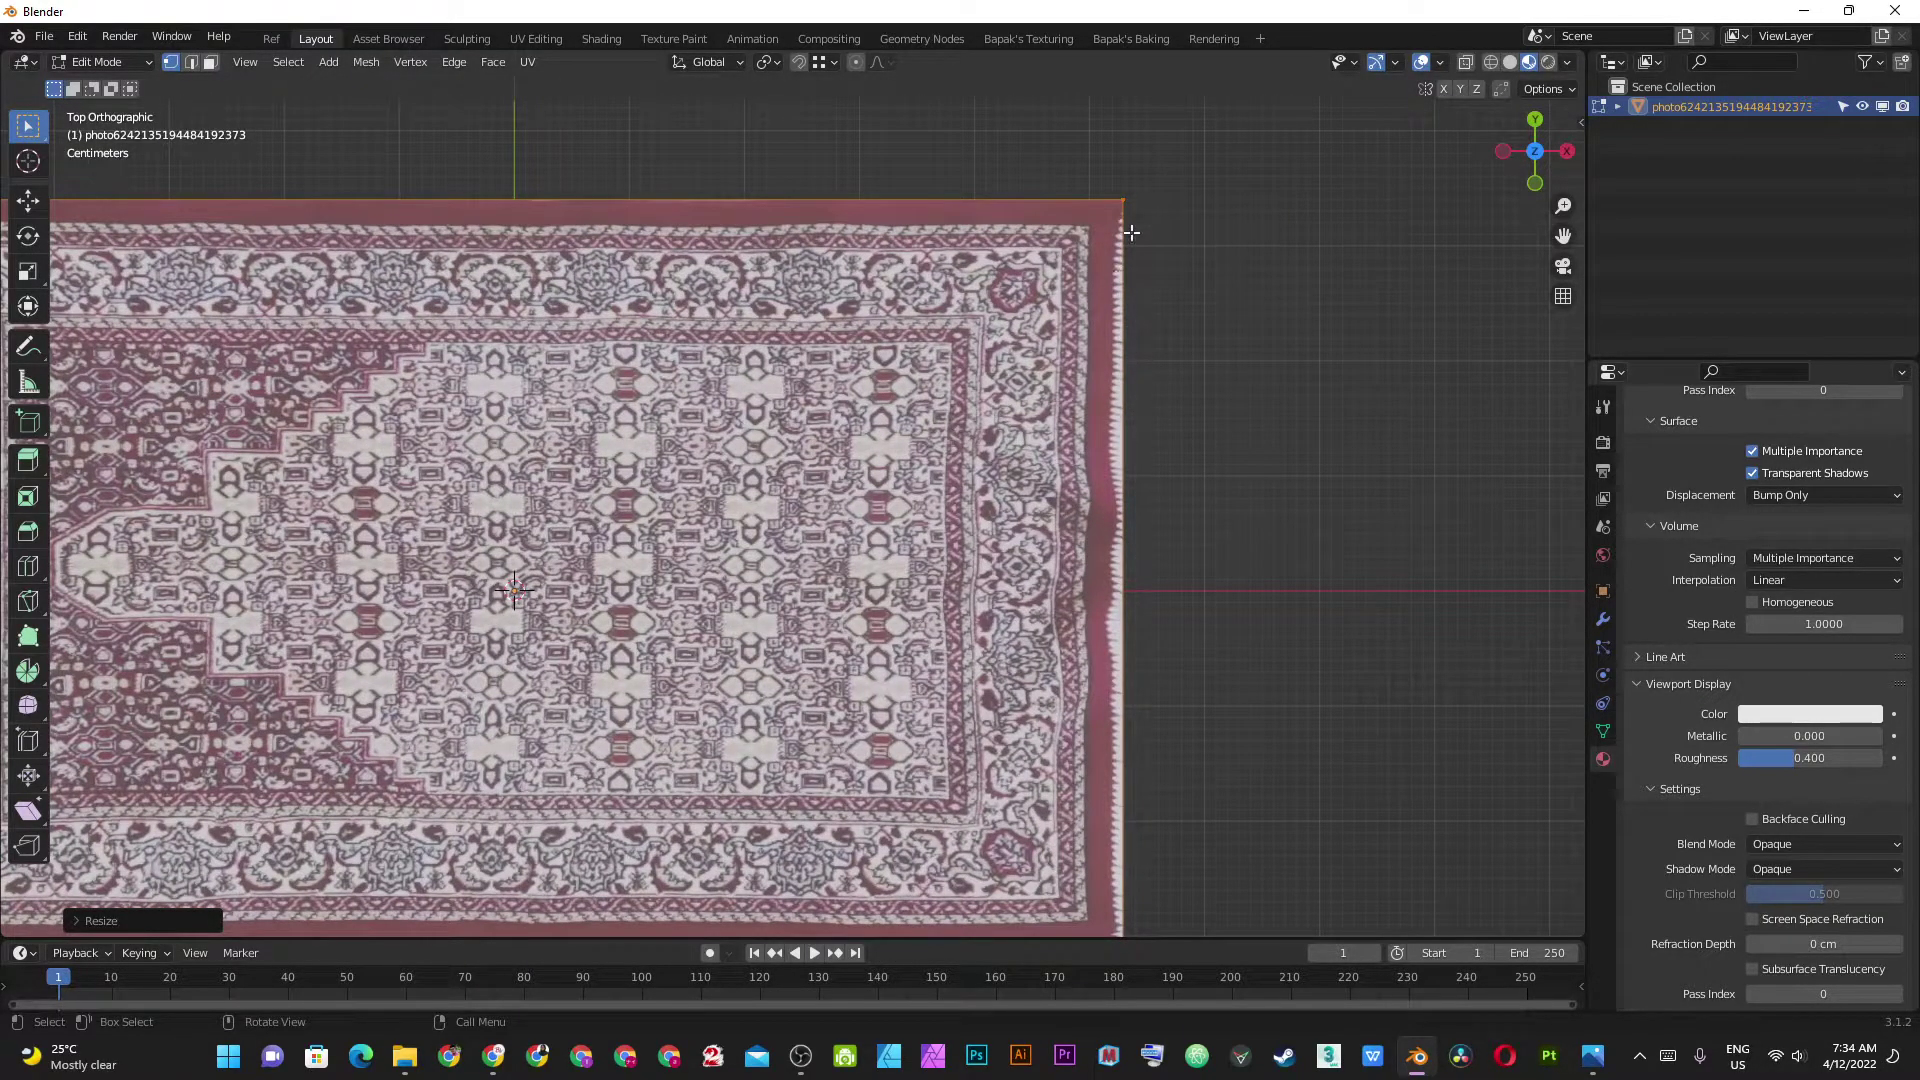
alt+click(1145, 435)
key(g)
key(g)
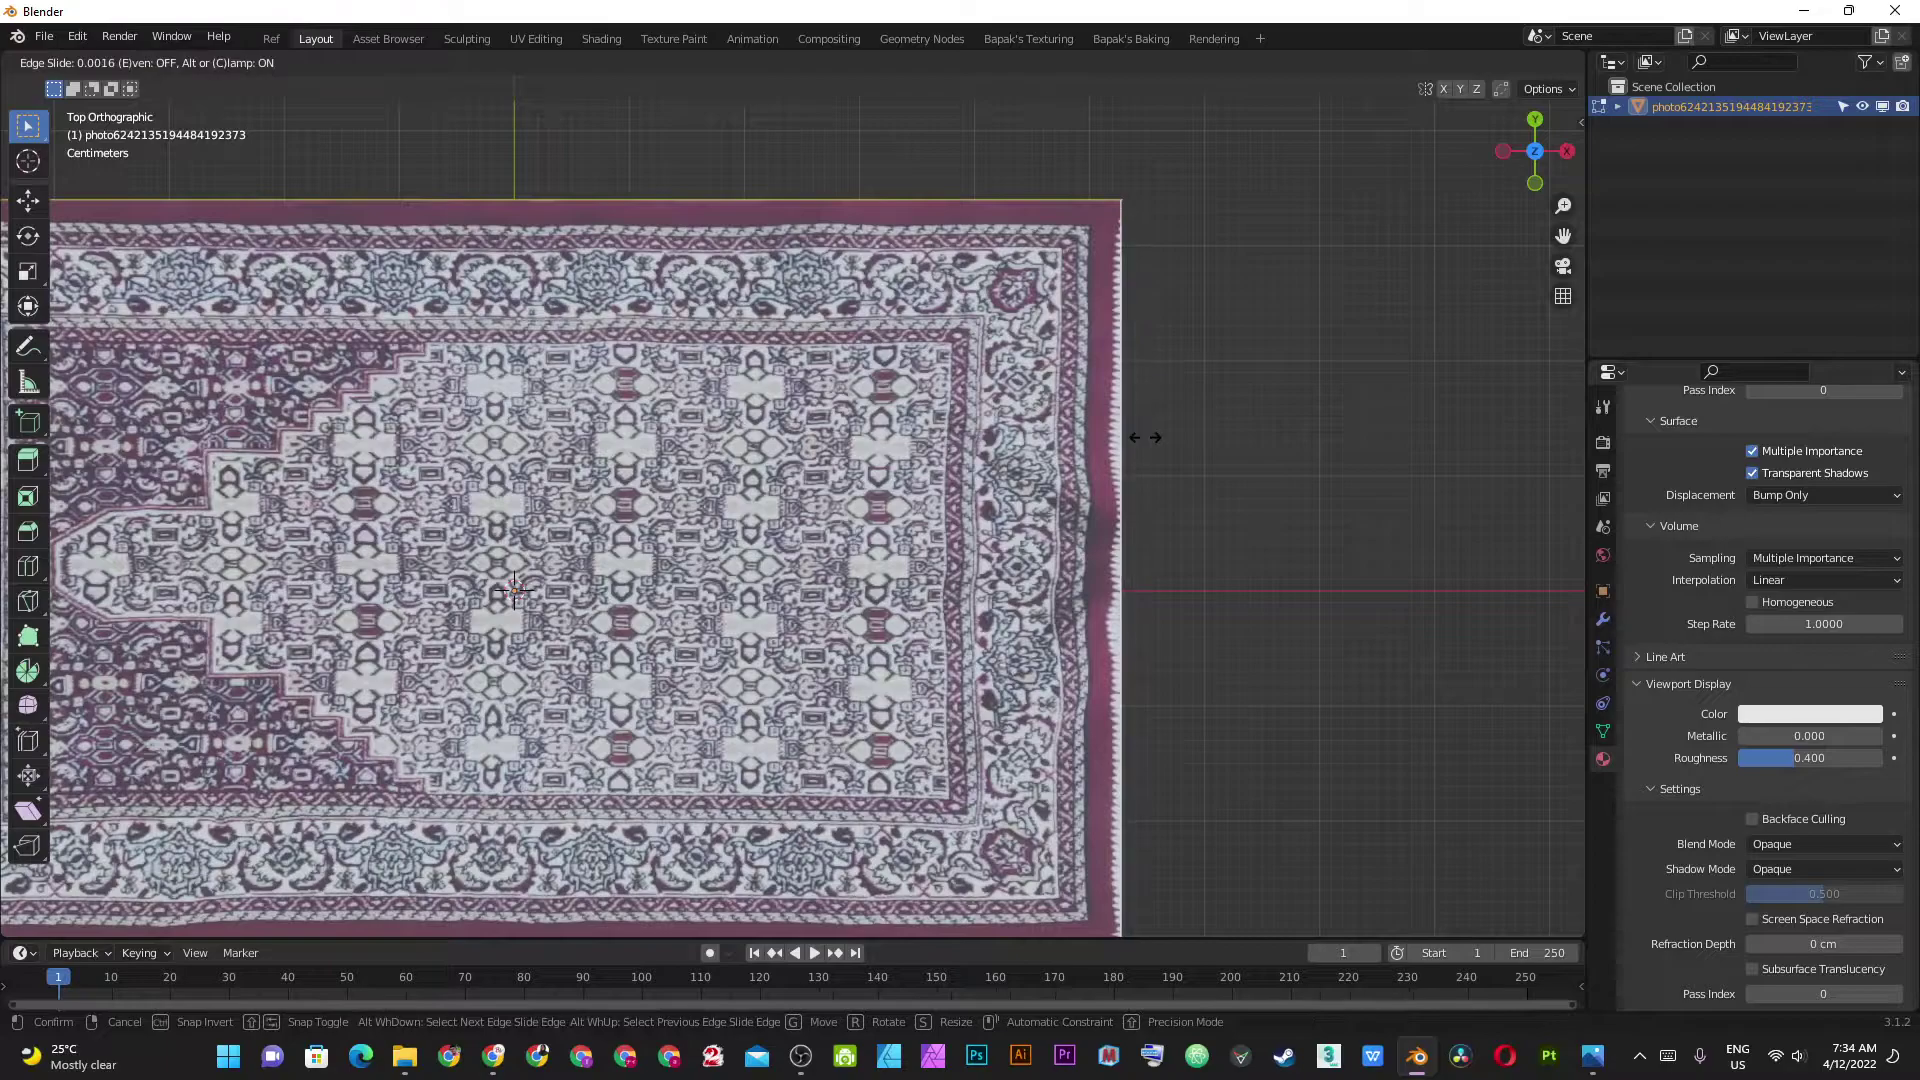
click(1146, 440)
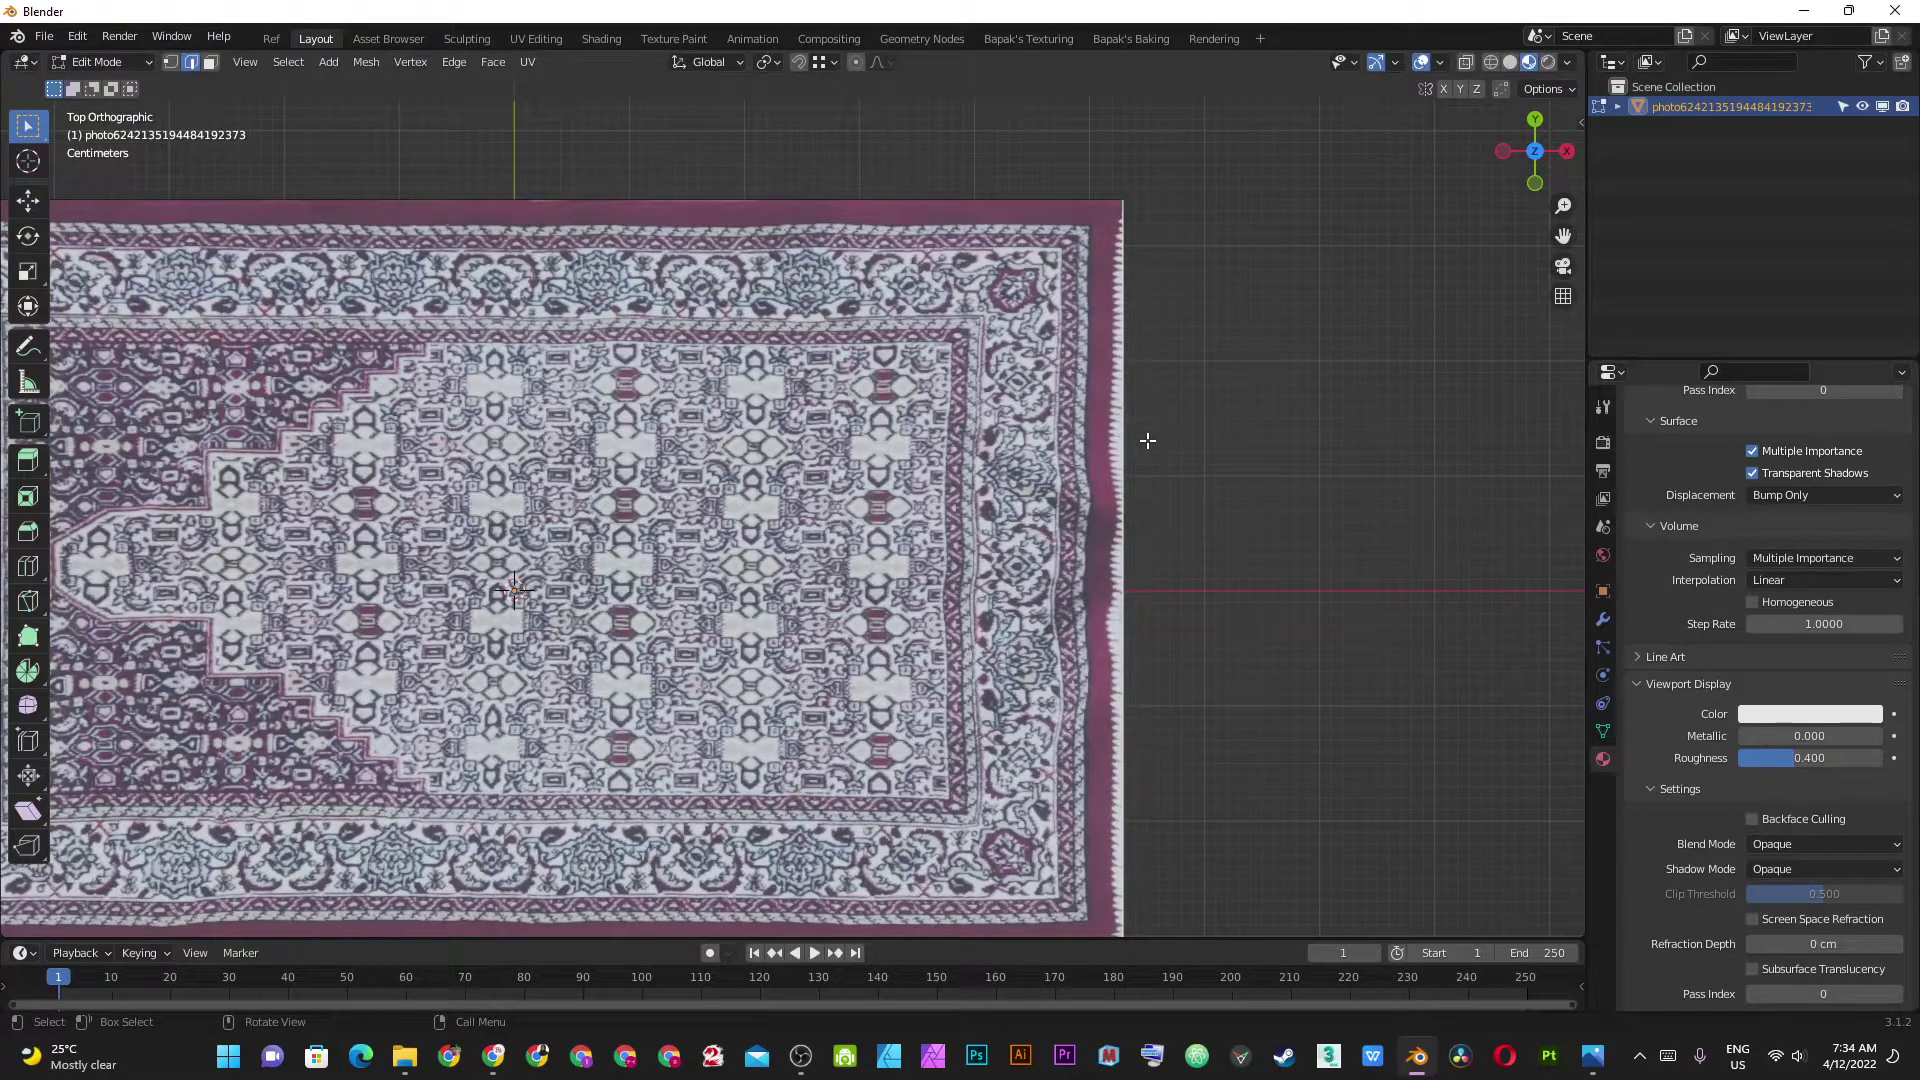
alt+click(1147, 440)
key(g)
key(g)
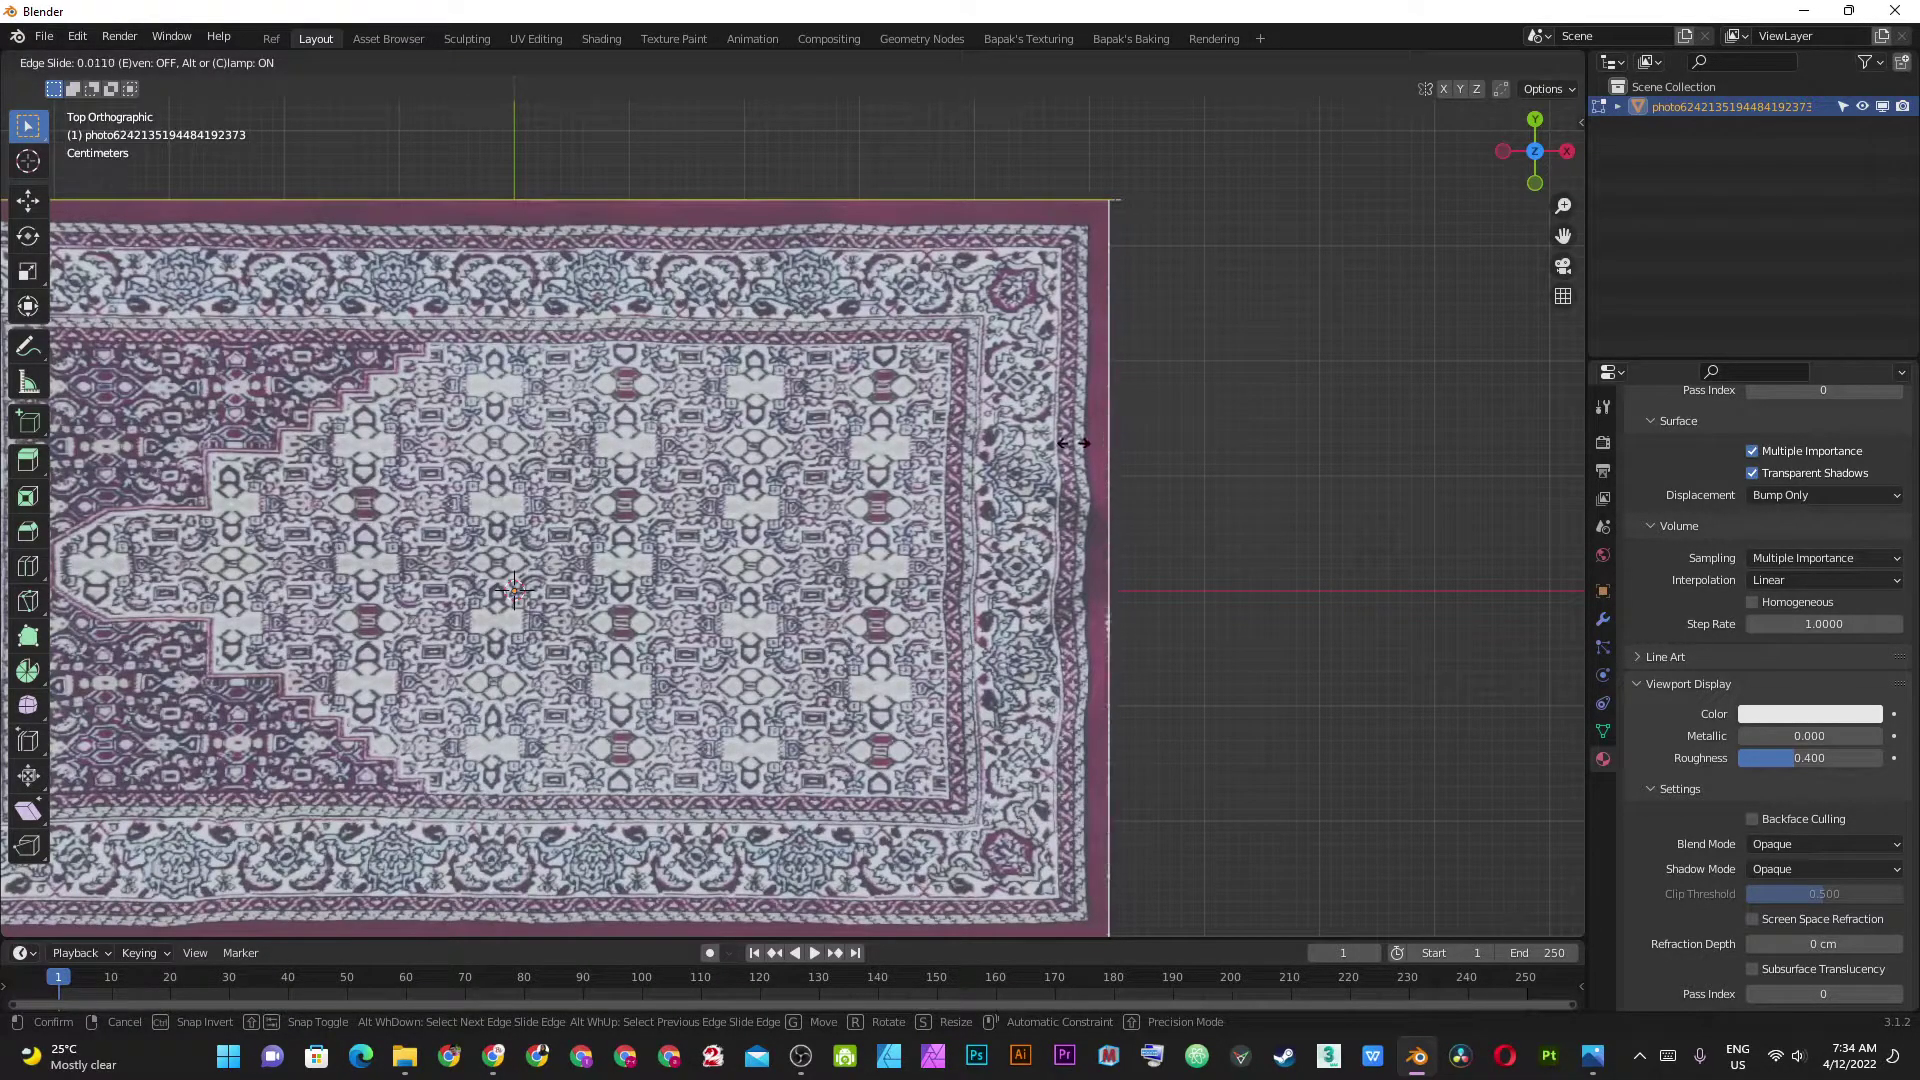
click(1073, 443)
key(Tab)
scroll(1240, 438, down, 4)
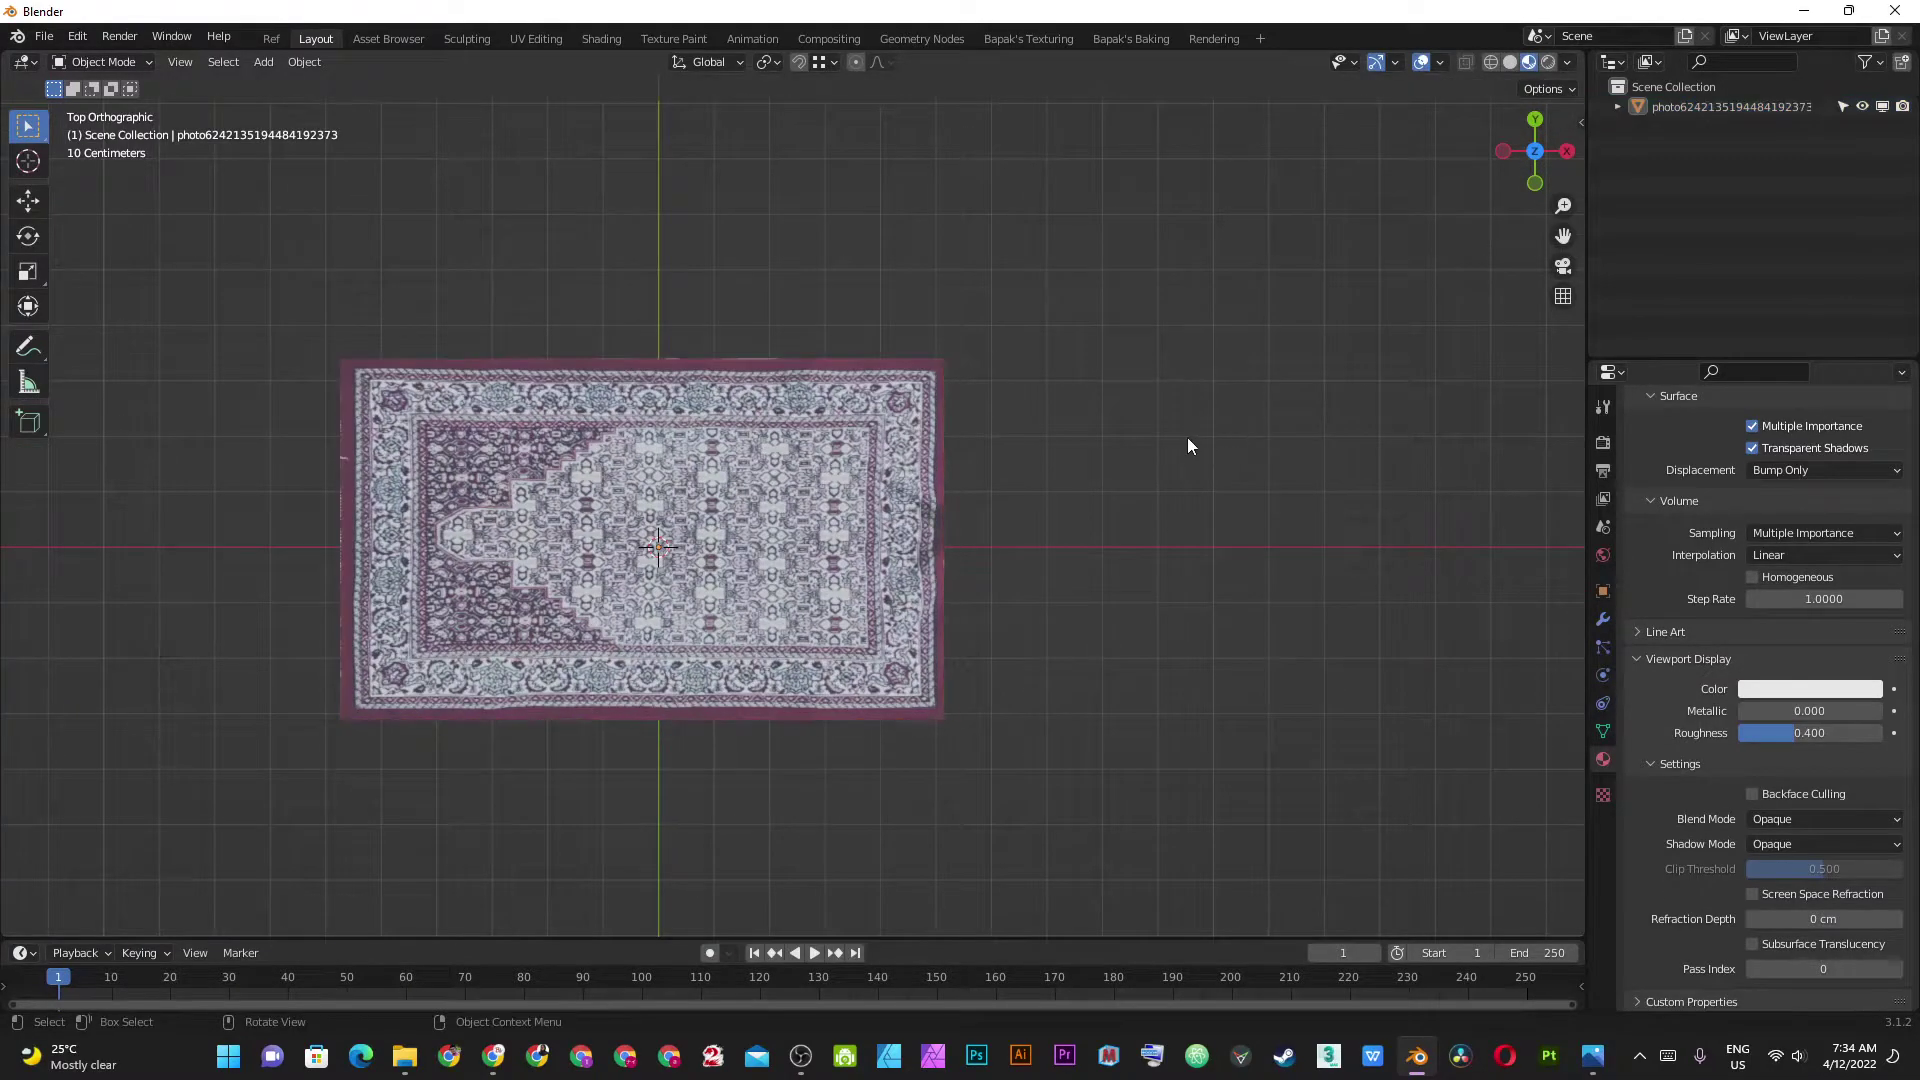
Save the rug project as sejadah.blend in the D:\OneDrive\BAPAK STUDIO\youtube\sejadah folder.
mouse_move(1186, 436)
middle_down()
mouse_move(934, 314)
mouse_move(920, 544)
mouse_move(937, 464)
mouse_move(962, 464)
mouse_move(1006, 392)
mouse_move(987, 472)
mouse_move(963, 454)
mouse_move(1034, 450)
middle_up()
scroll(940, 316, up, 4)
scroll(670, 237, down, 5)
key(ctrl+s)
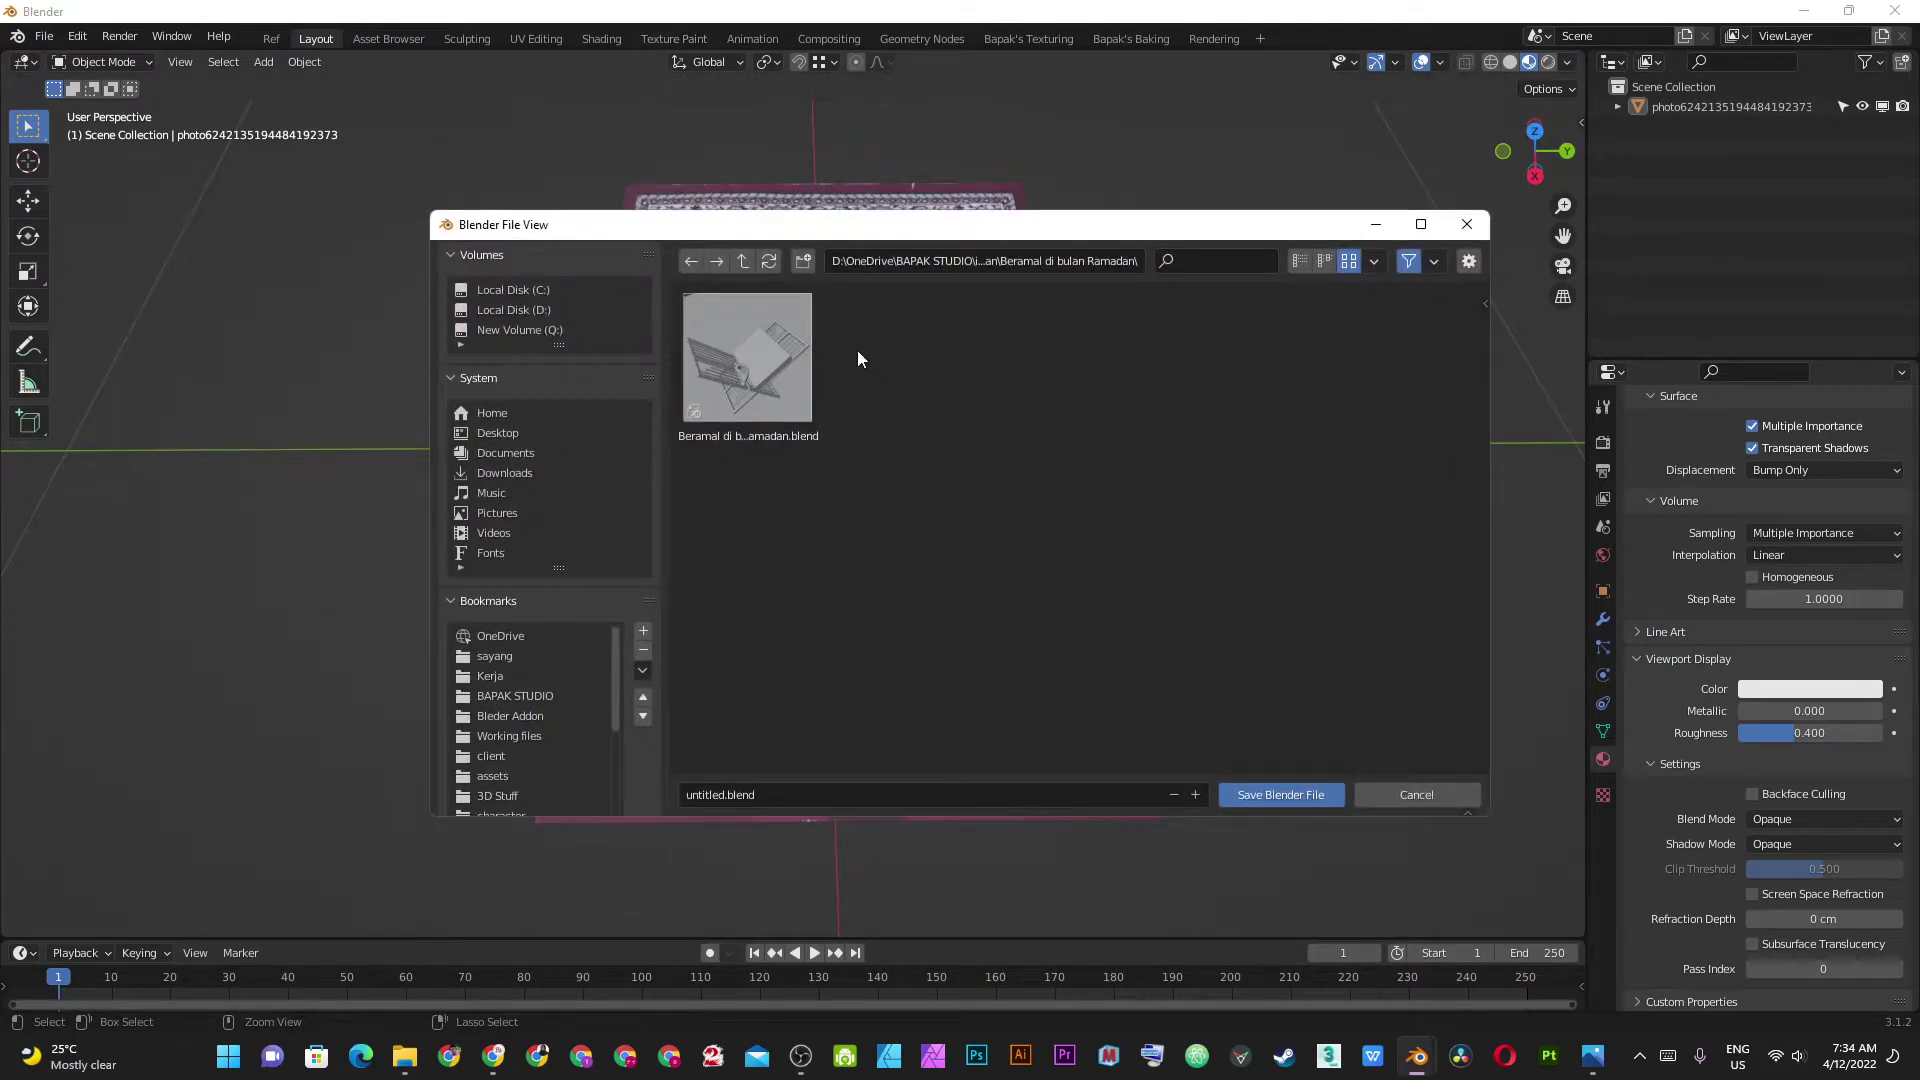
click(934, 261)
text(D:\OneDrive\BAPAK STUDIO\youtube\sejadah)
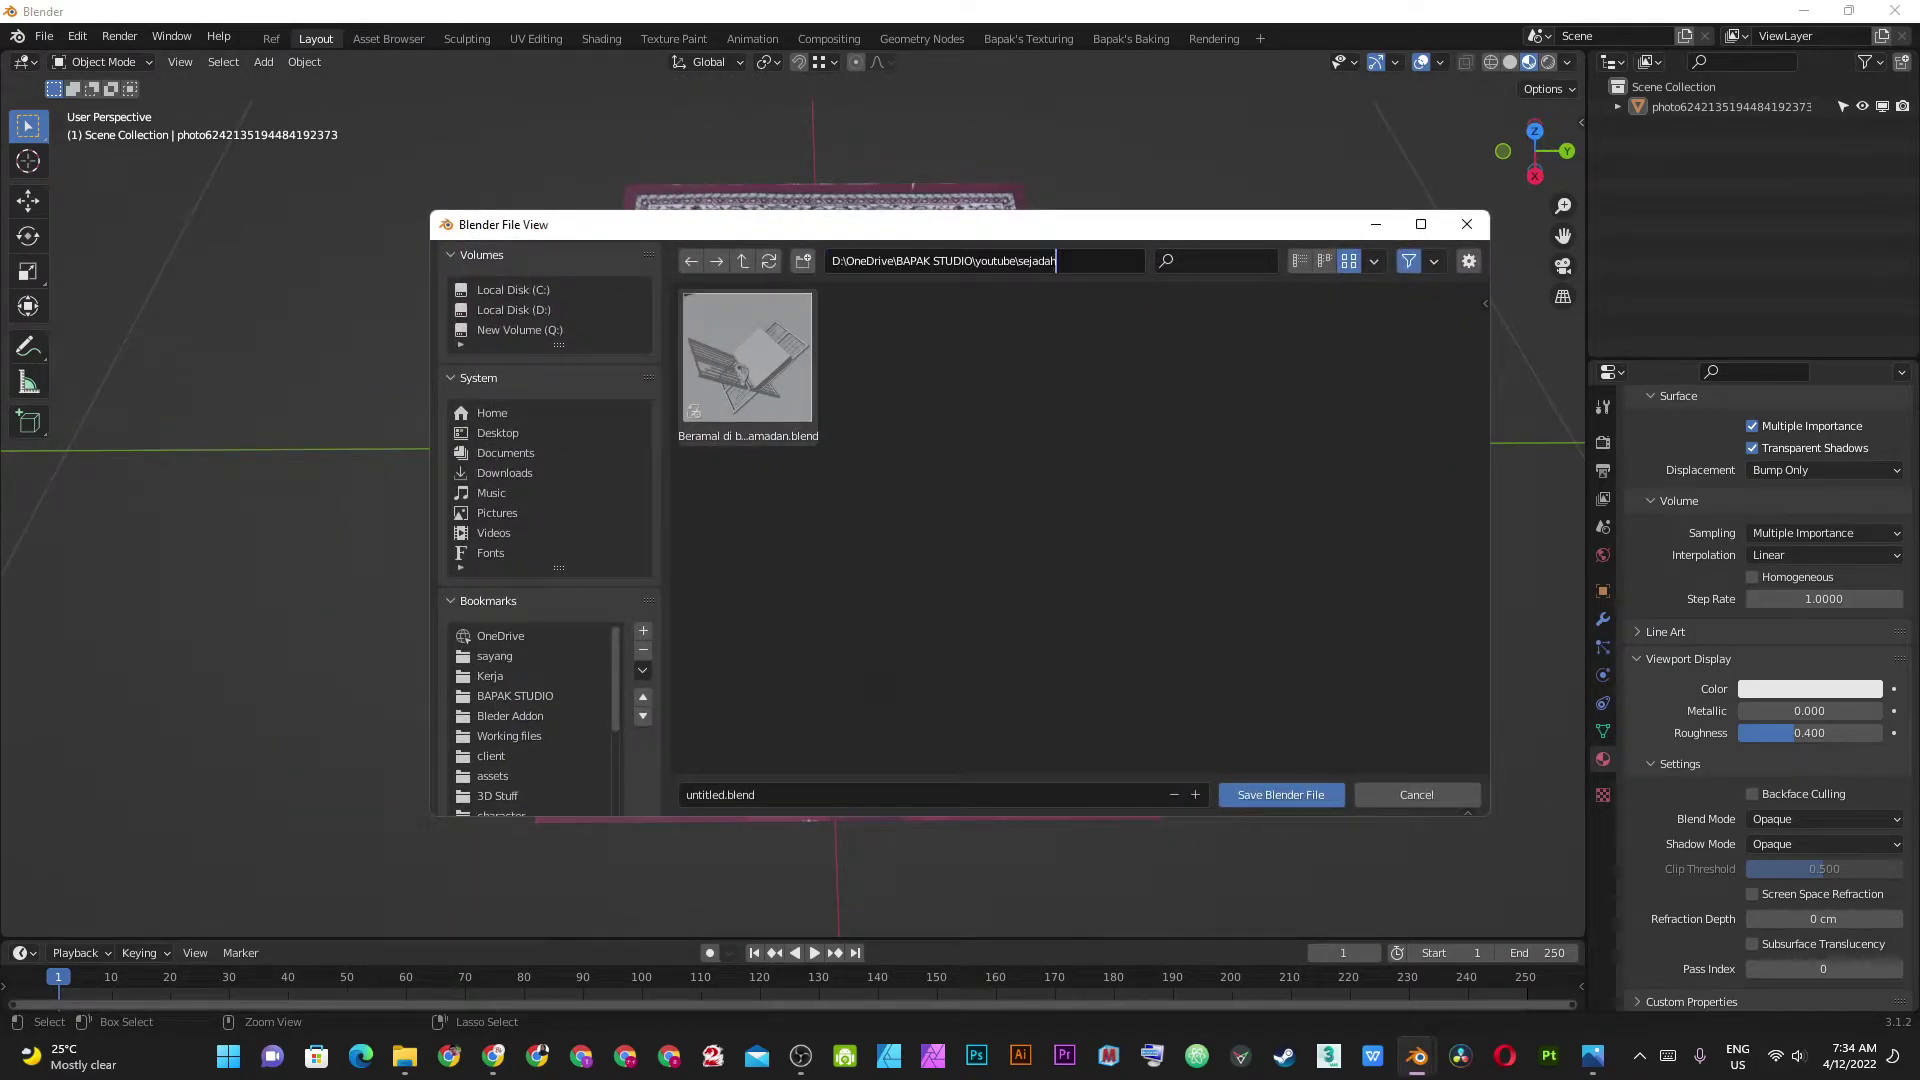
key(Return)
click(892, 794)
text(se)
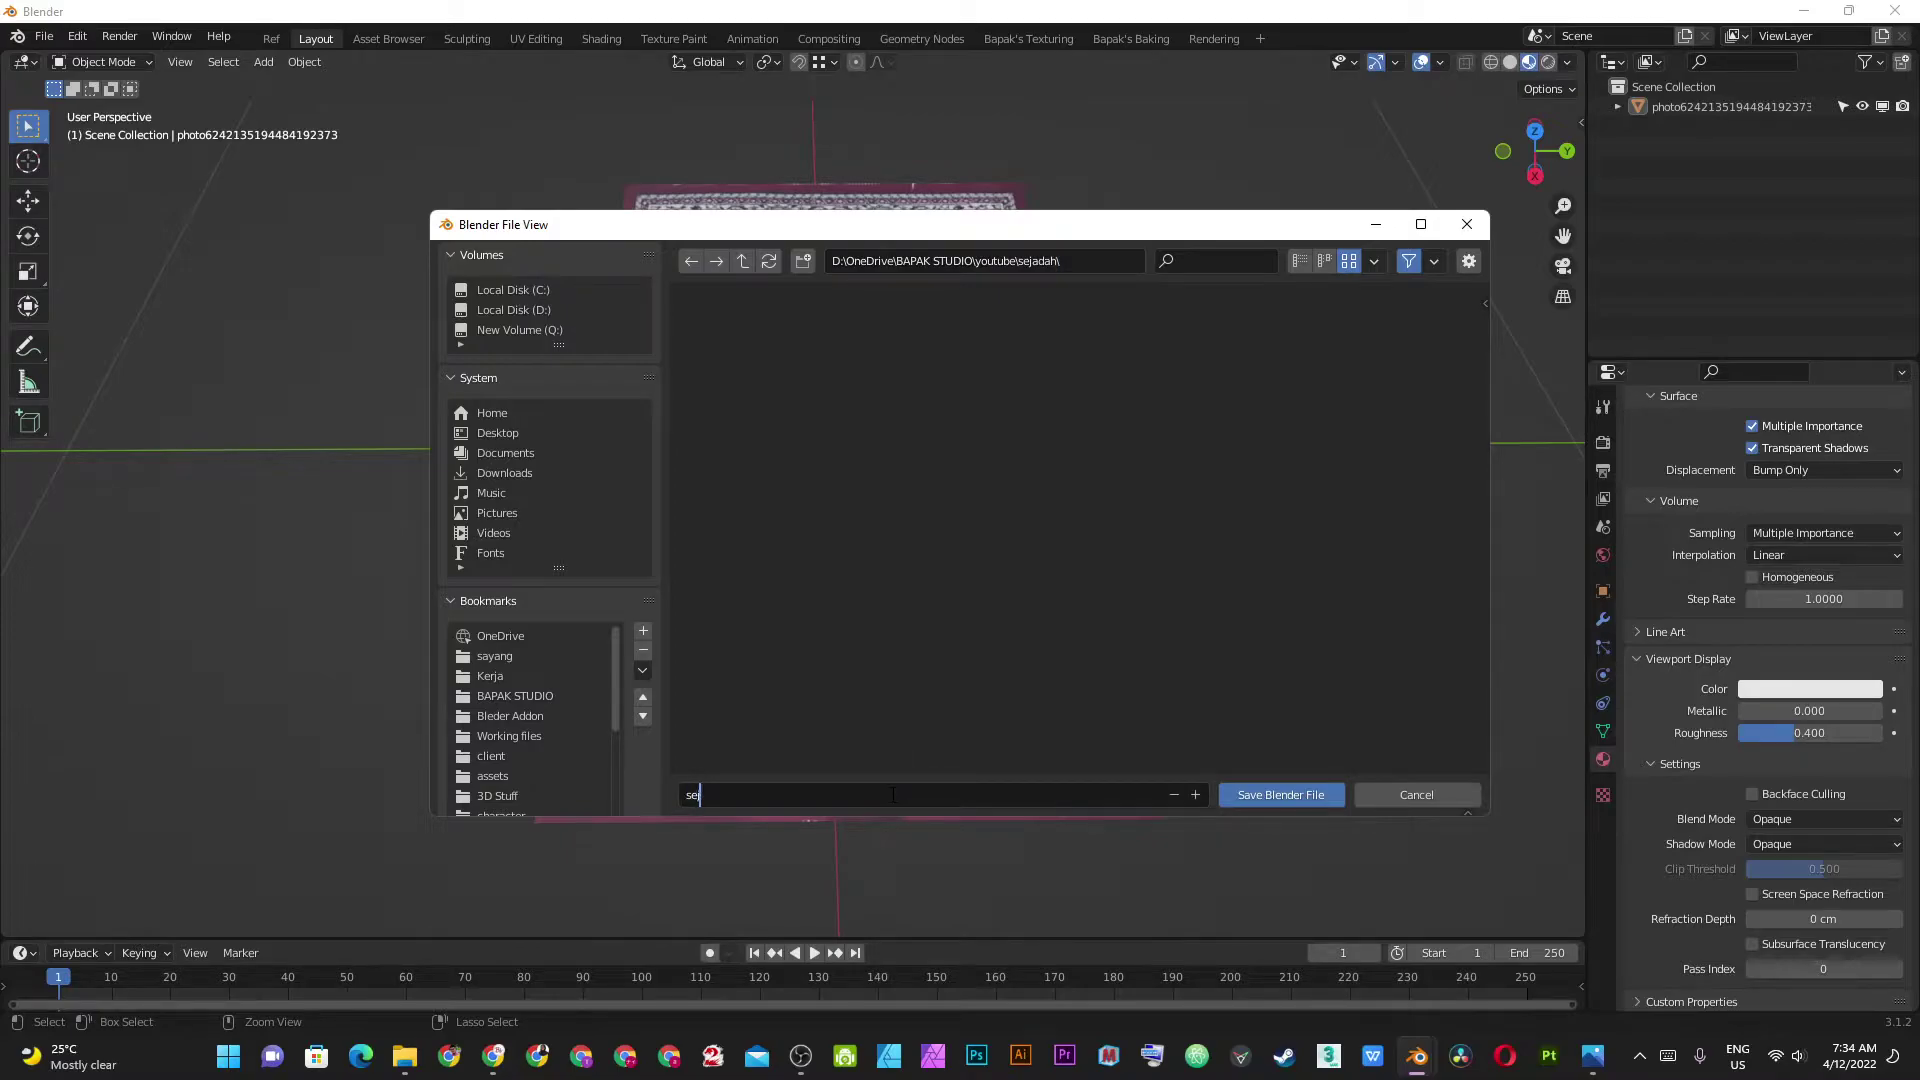
text(jadah)
key(Return)
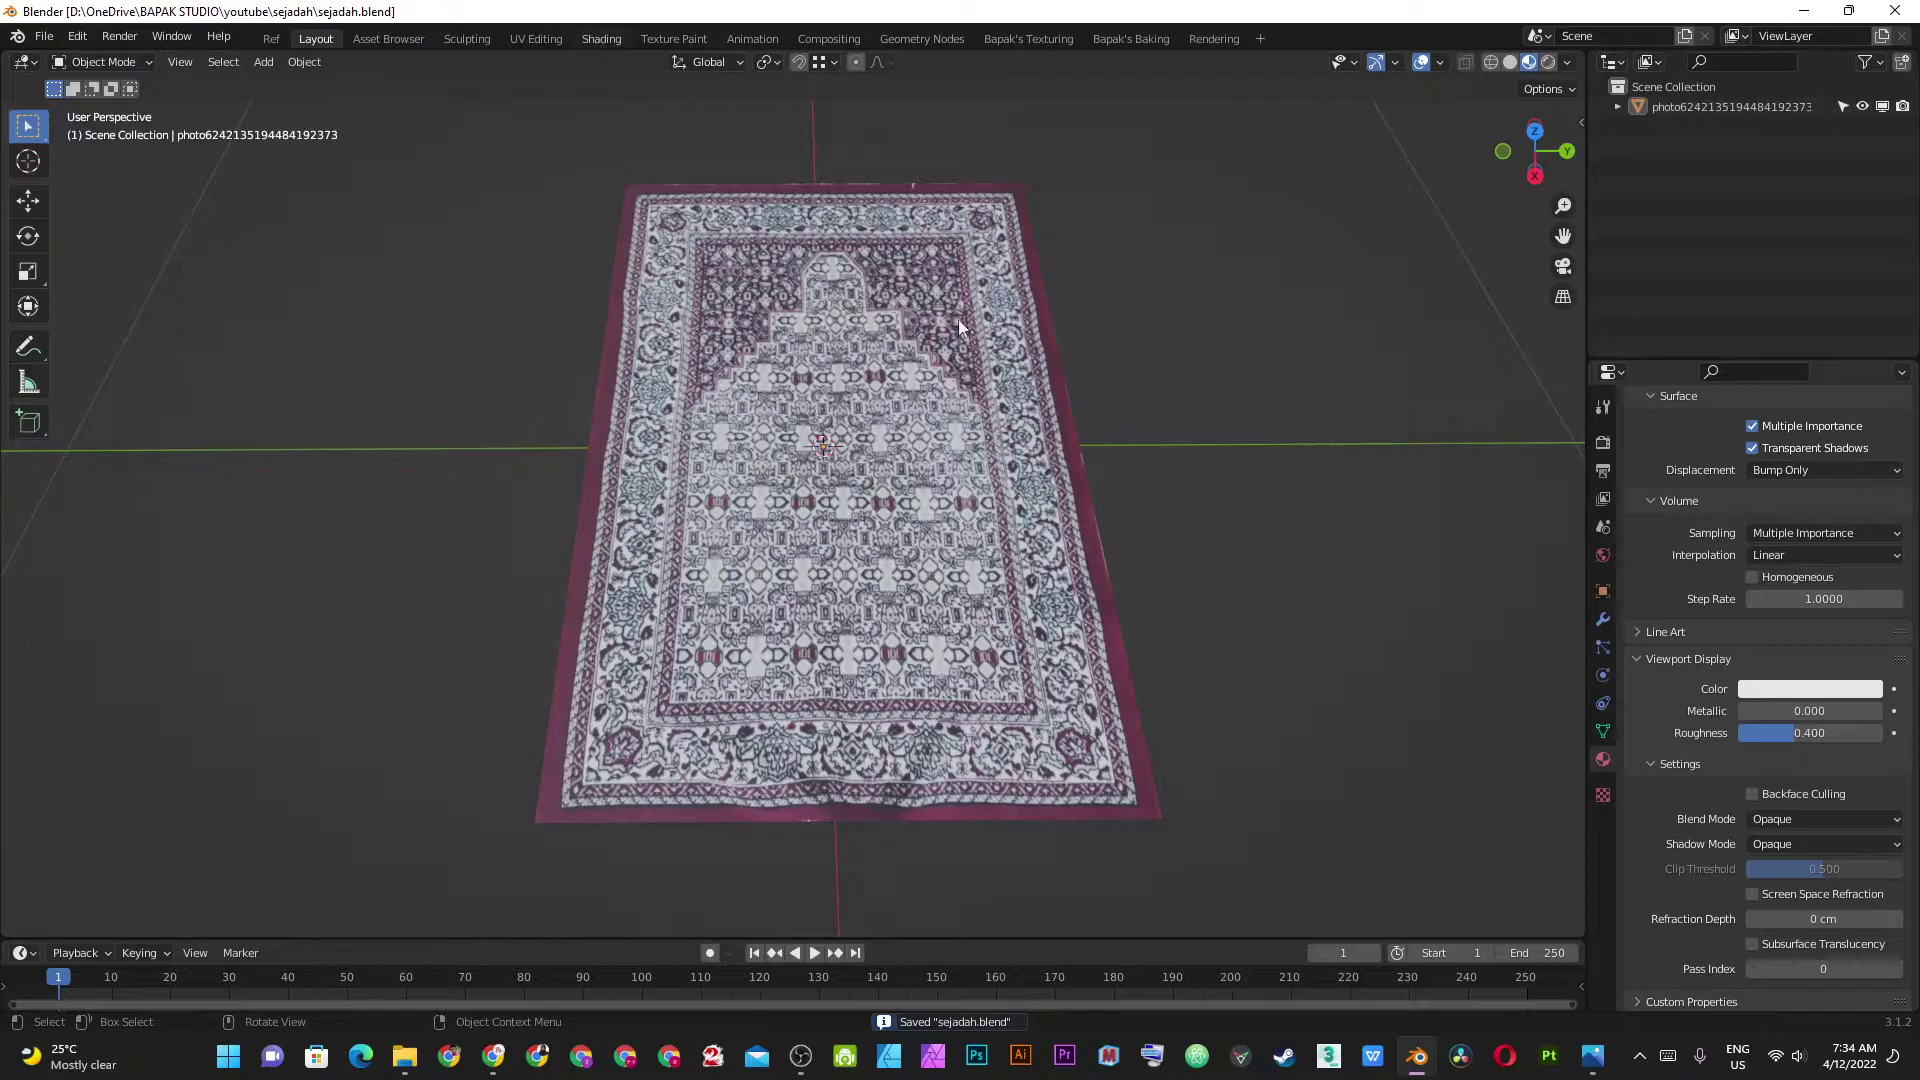
Switch to the Shading workspace with the rug selected, save, and frame the whole node tree.
key(ctrl+Page_Down)
key(ctrl+Page_Down)
key(ctrl+Page_Down)
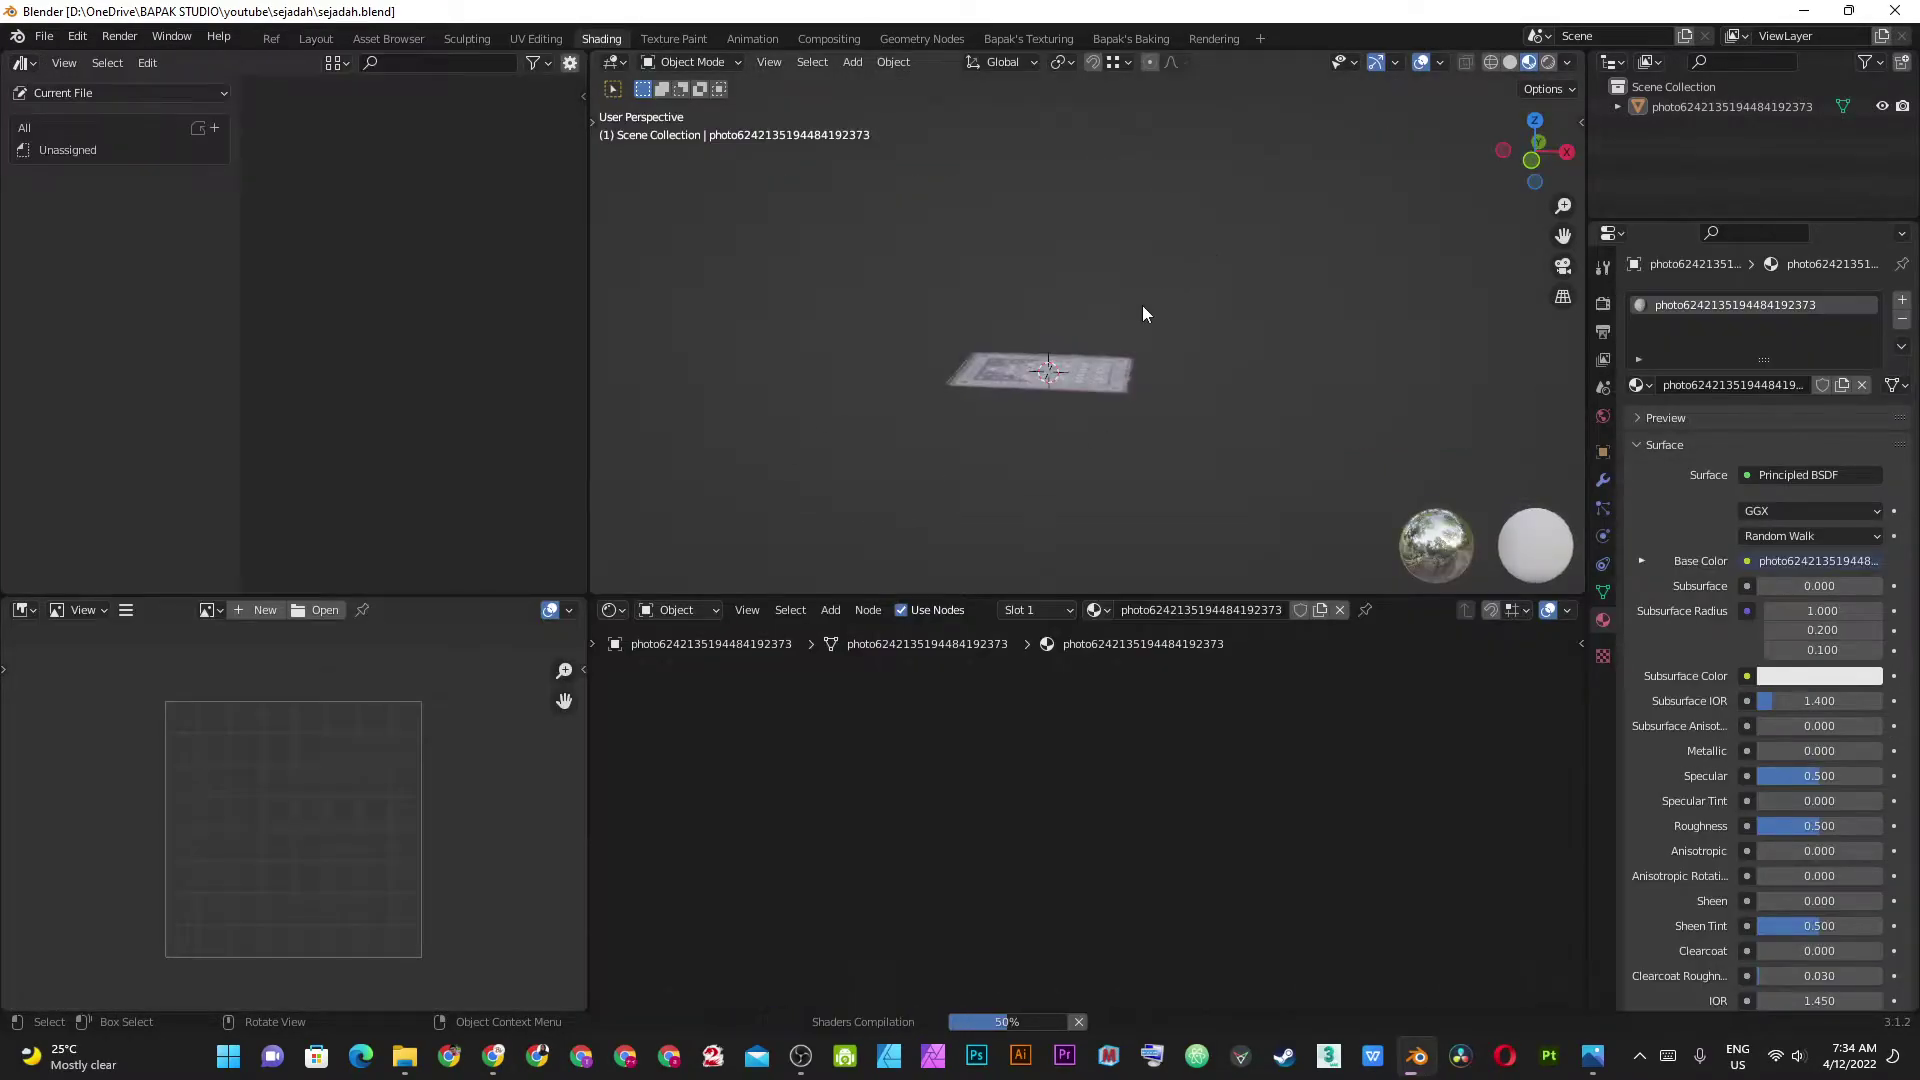
scroll(1048, 426, up, 3)
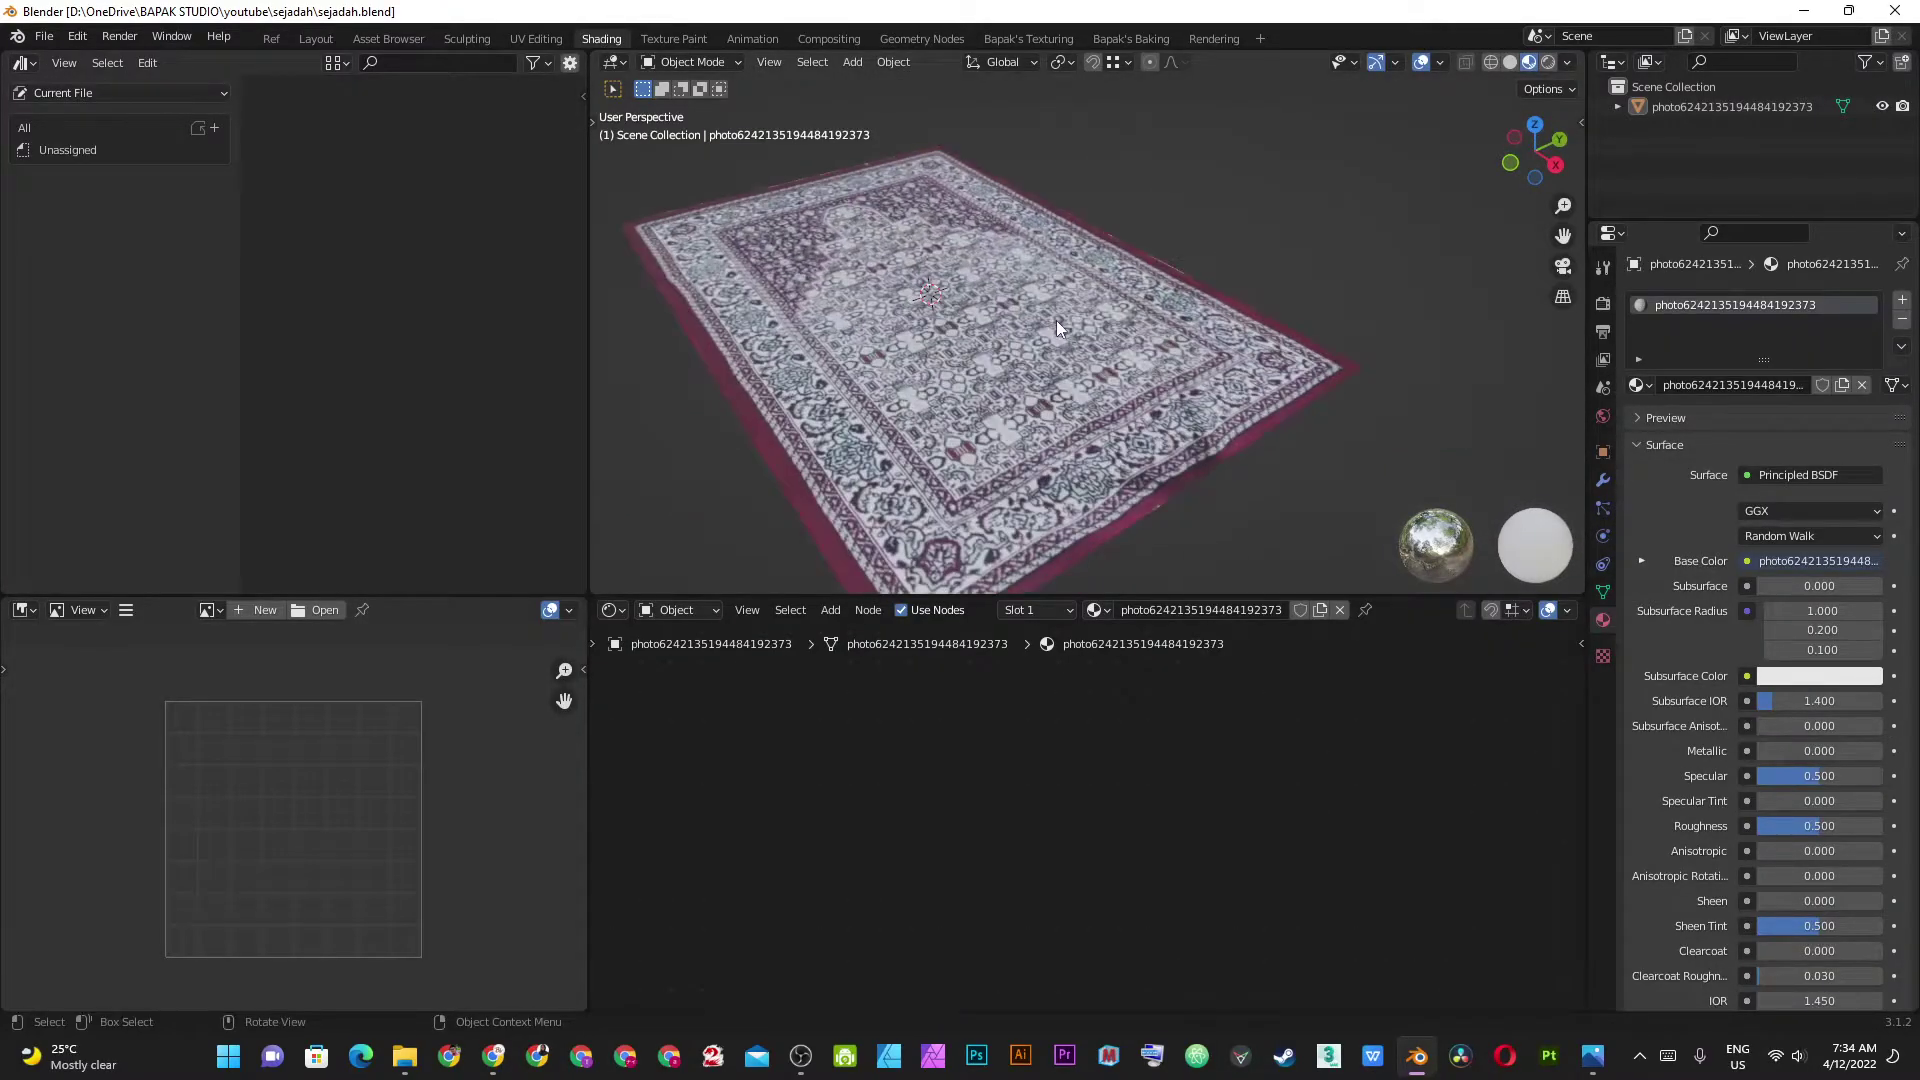
click(1276, 408)
key(ctrl+s)
key(Home)
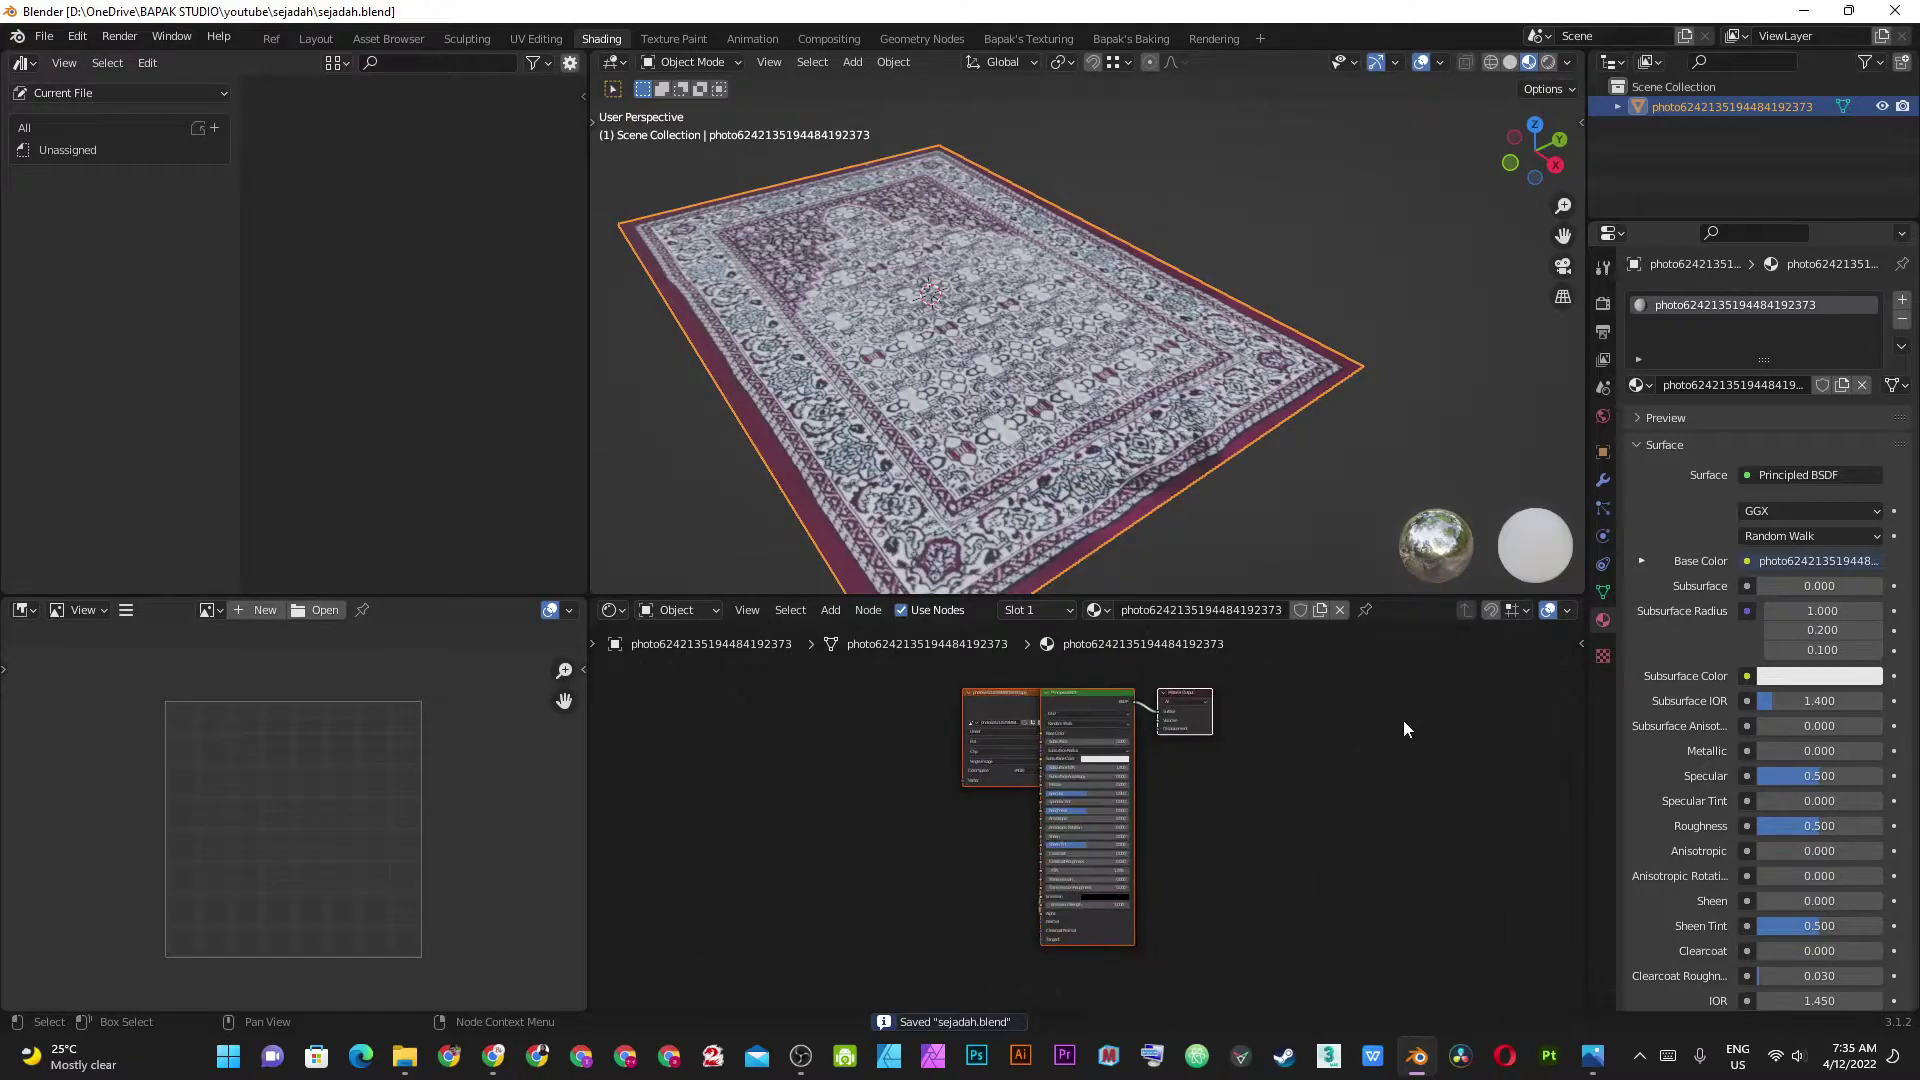
scroll(952, 728, up, 1)
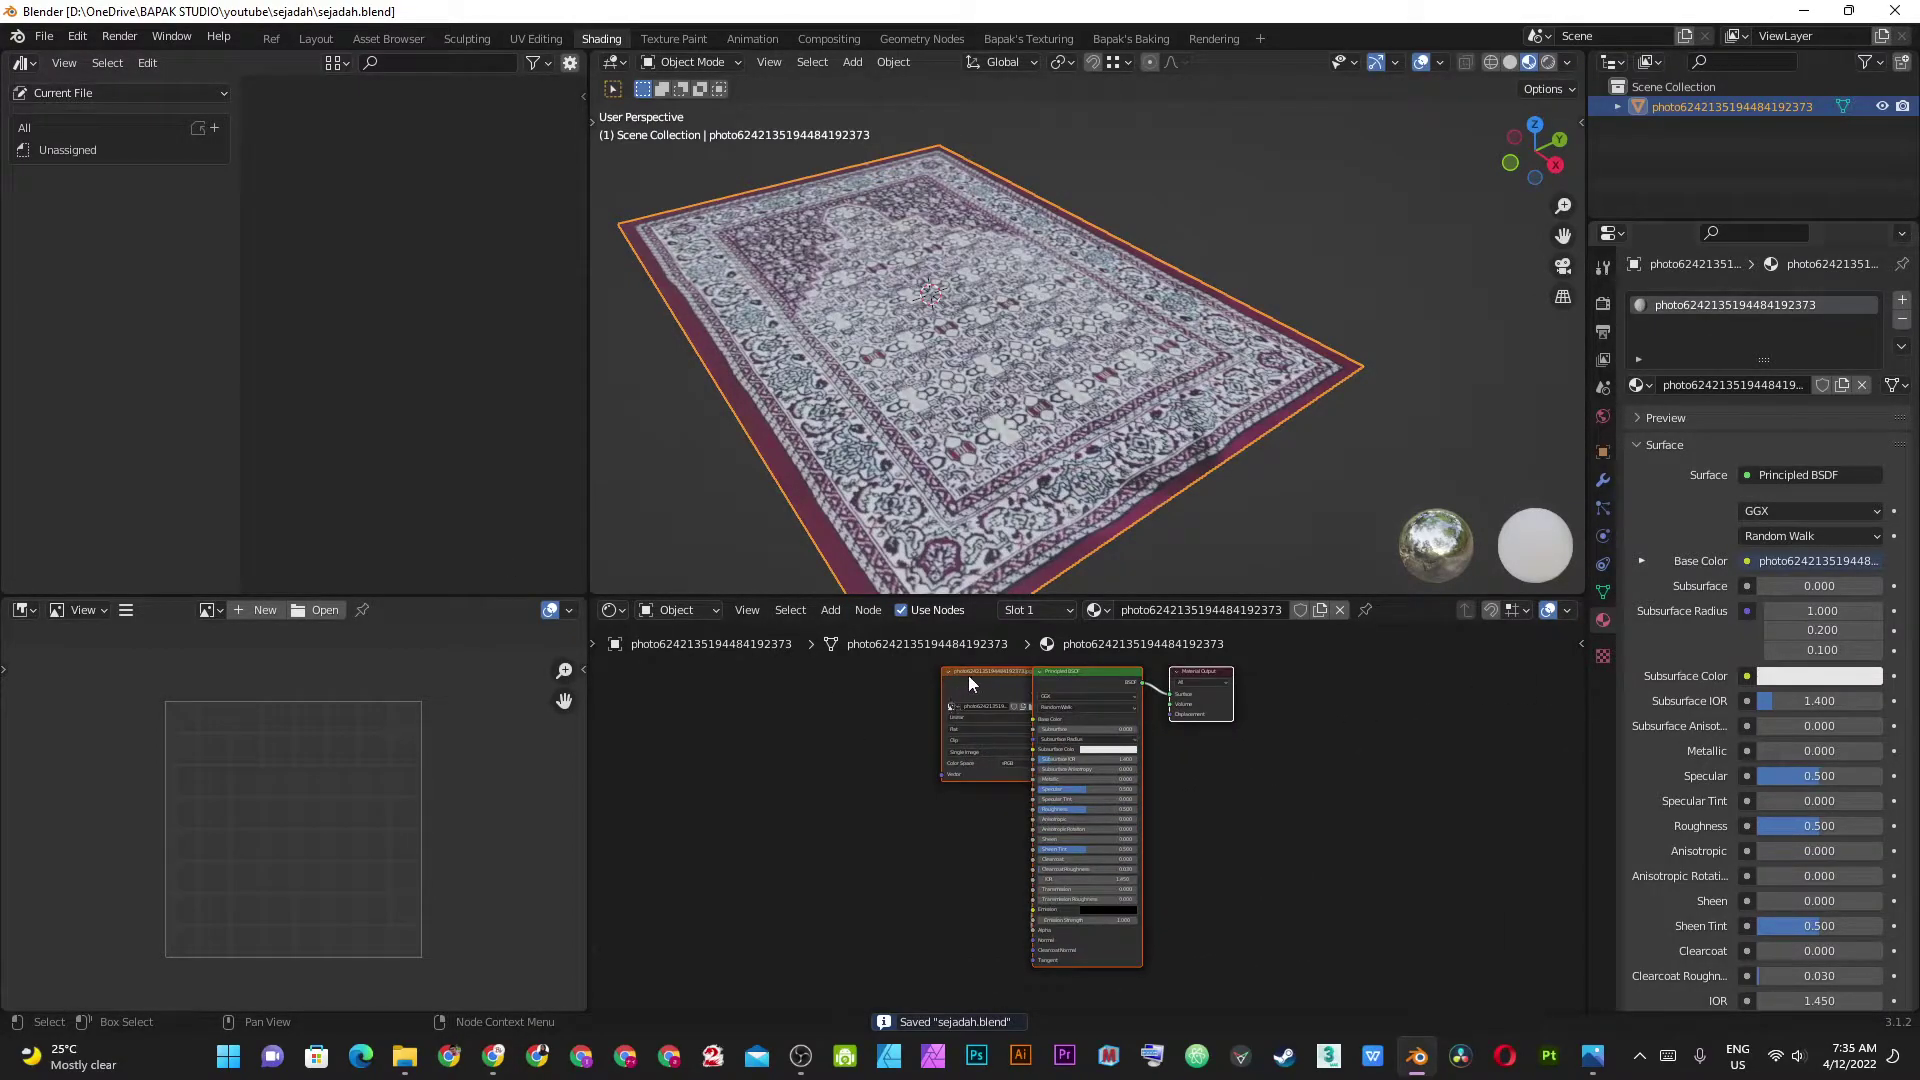
Move the Image Texture node left and disconnect its Alpha from the Principled BSDF.
middle_drag(968, 683, 923, 723)
drag(923, 723, 652, 753)
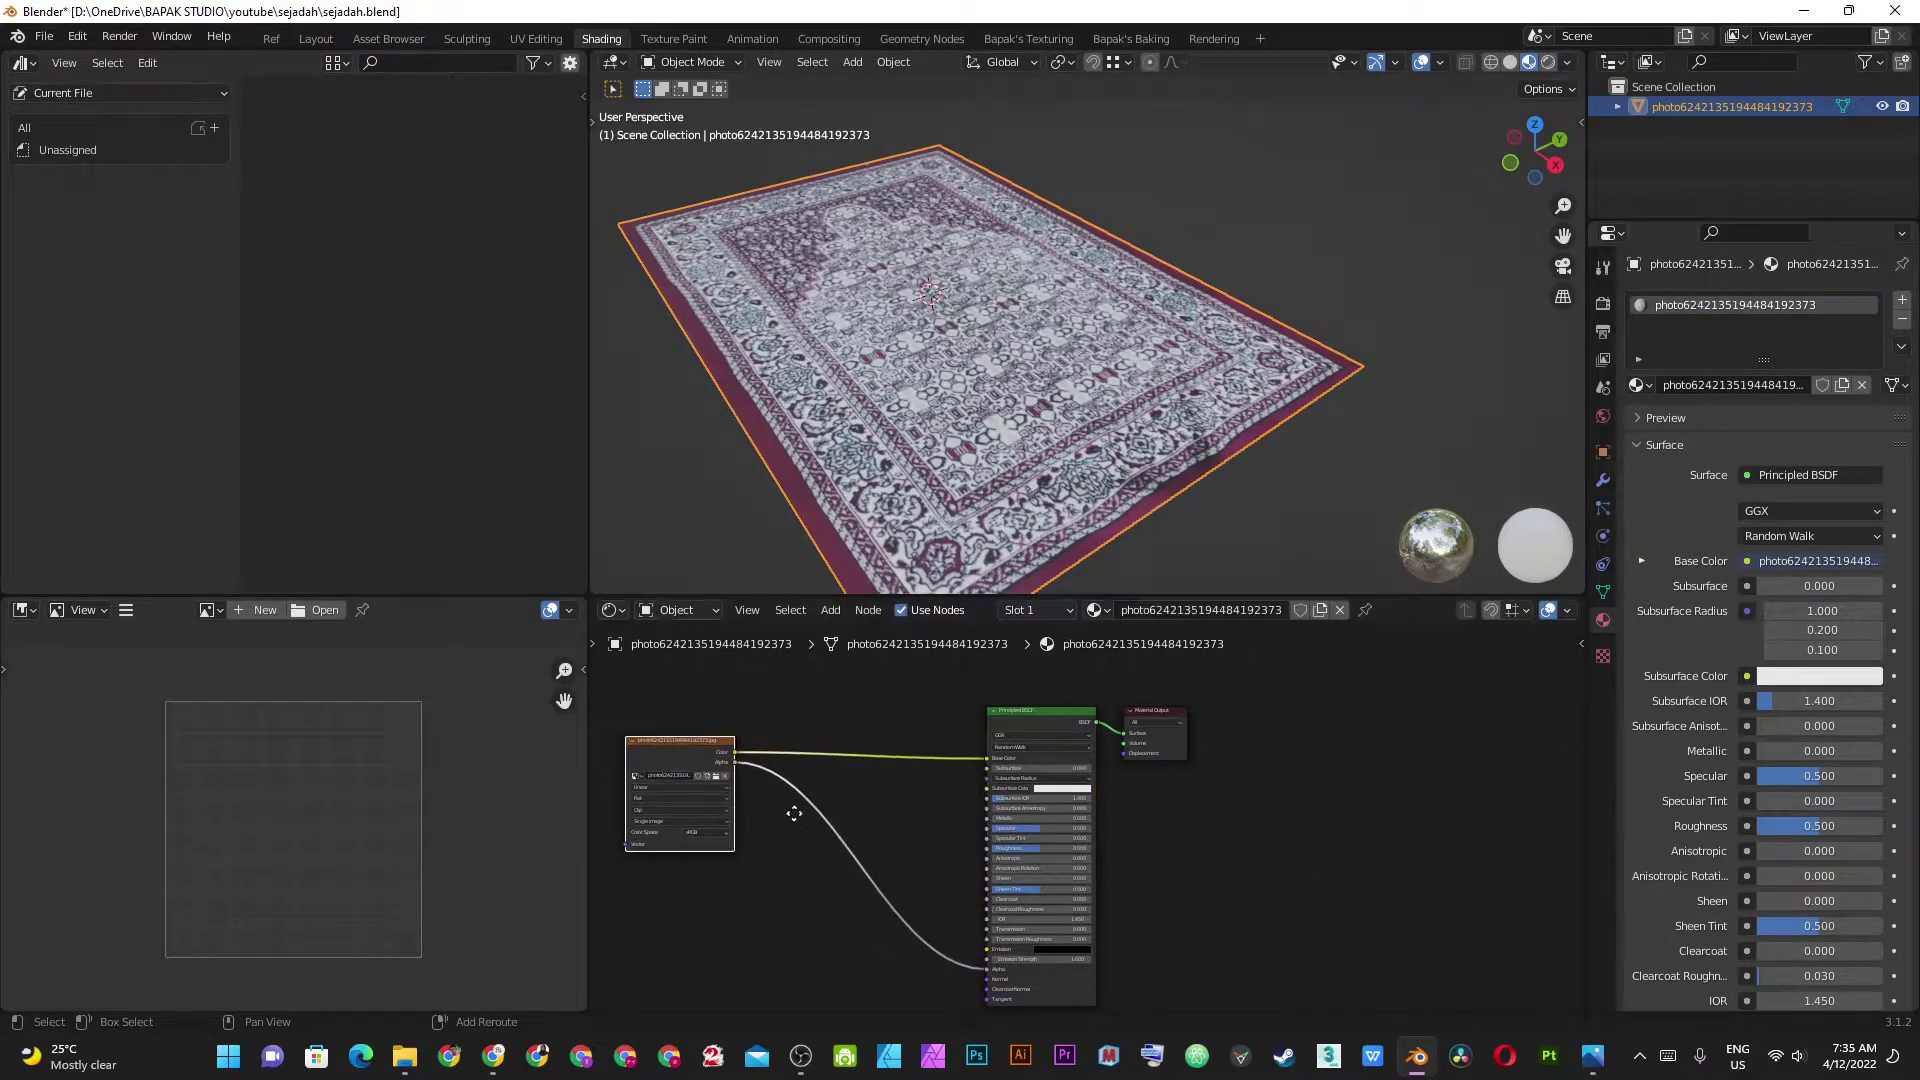
middle_drag(793, 812, 1106, 752)
scroll(1106, 752, up, 1)
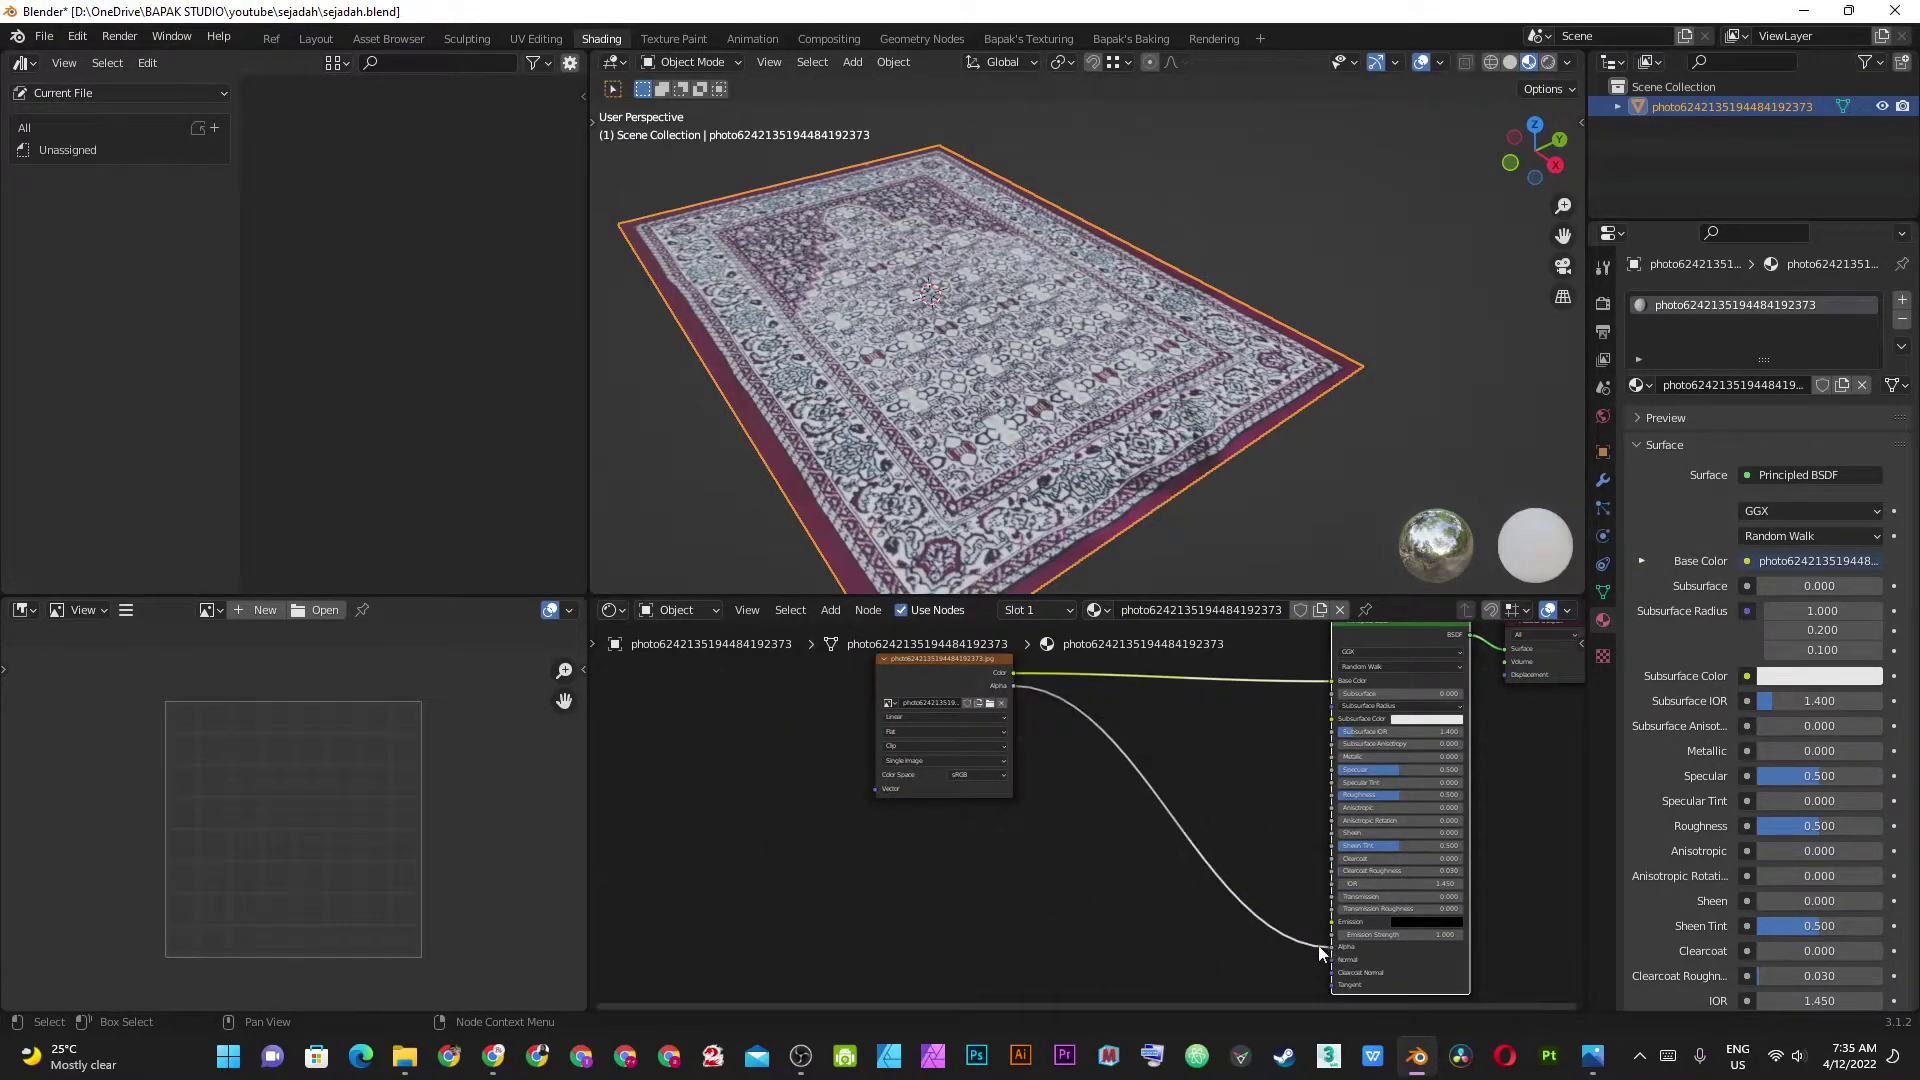
drag(1334, 948, 1172, 924)
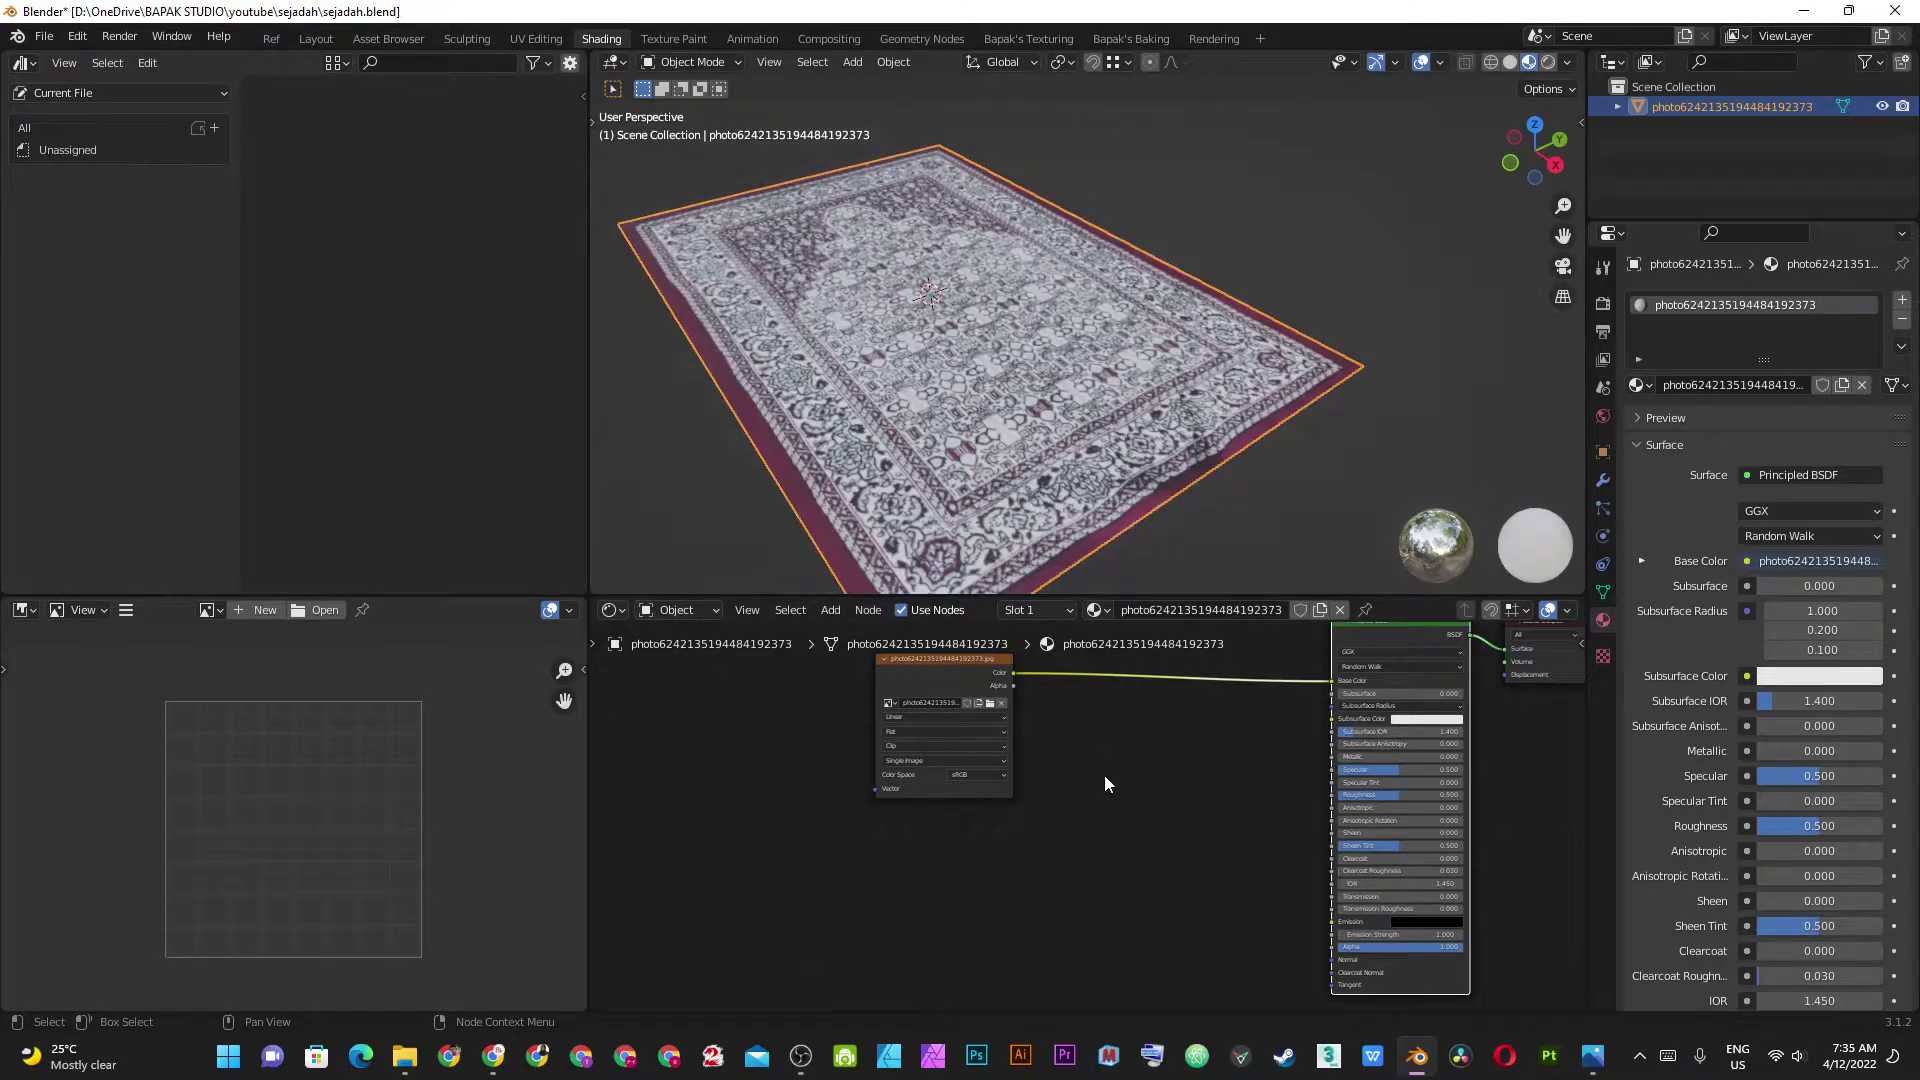
Add a Vector > Bump node and connect its Normal to the Principled BSDF Normal.
key(shift)
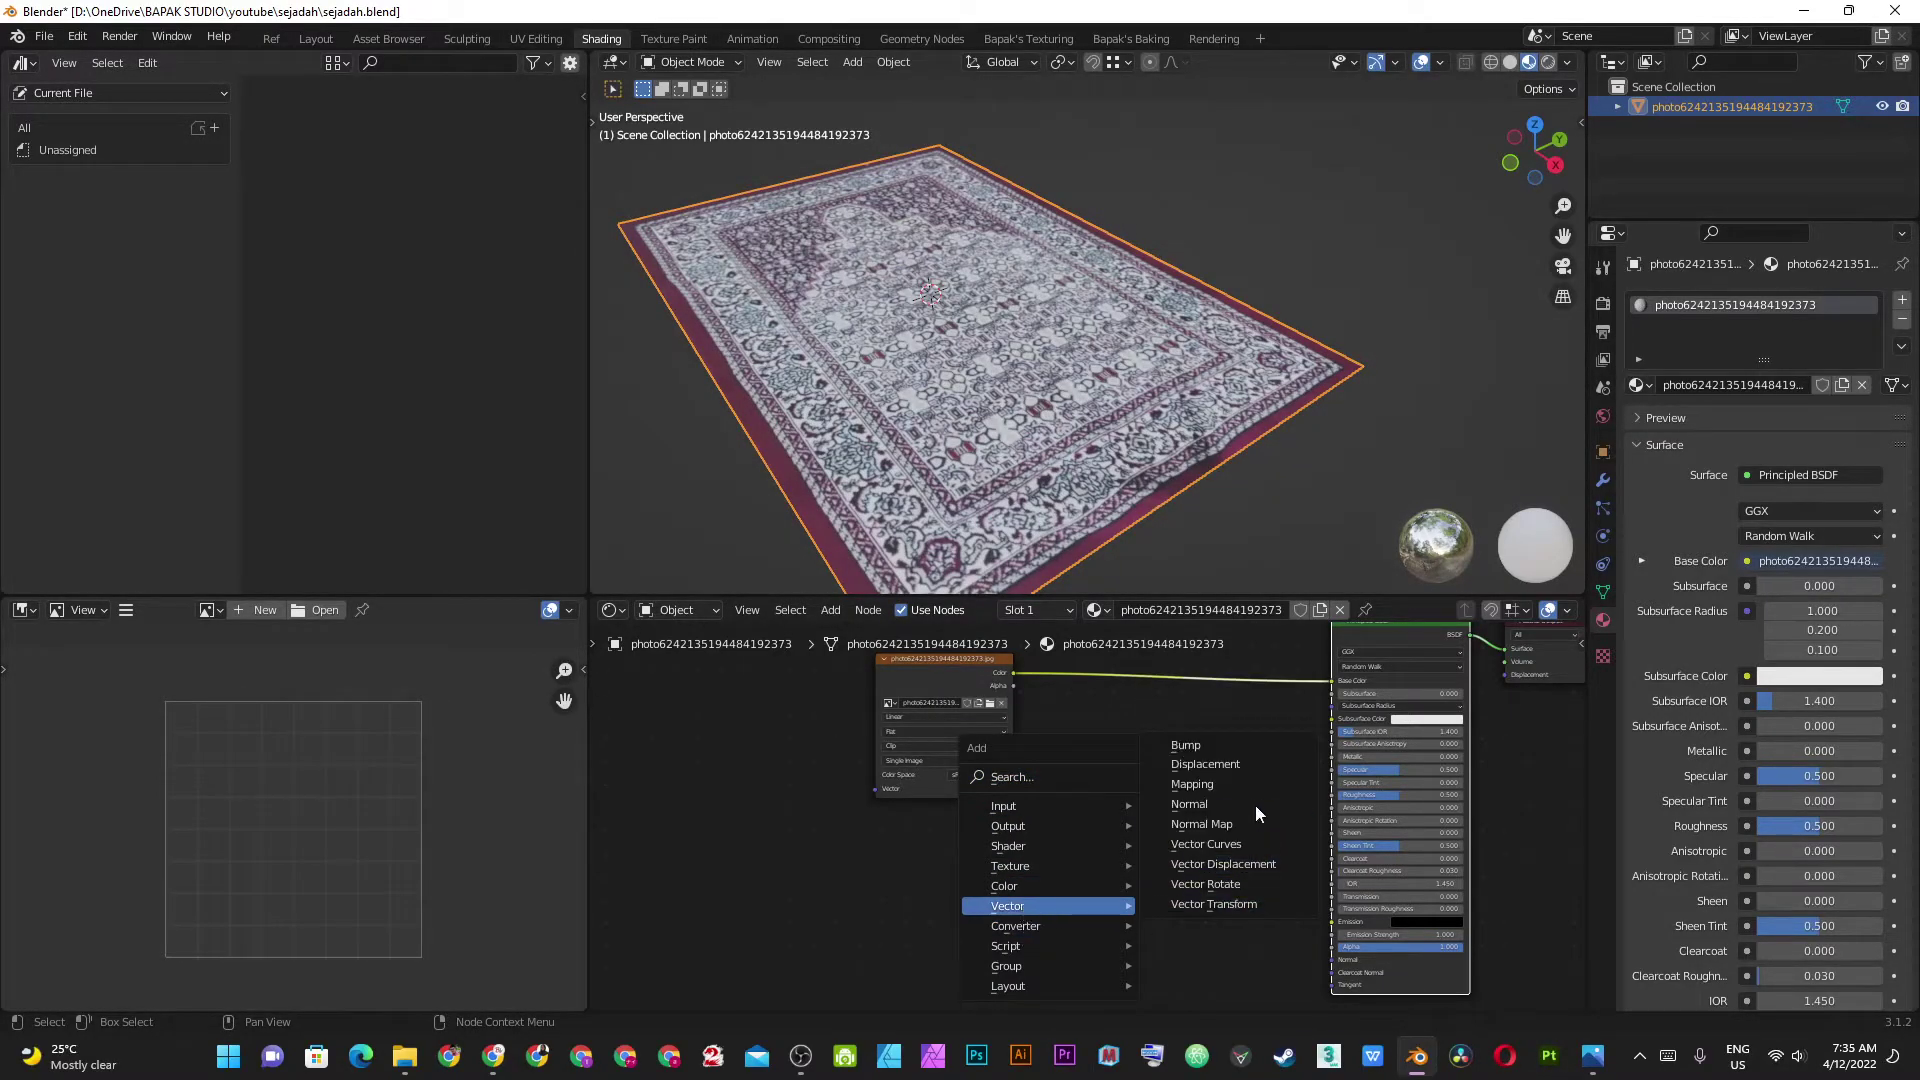
click(1240, 735)
click(1264, 936)
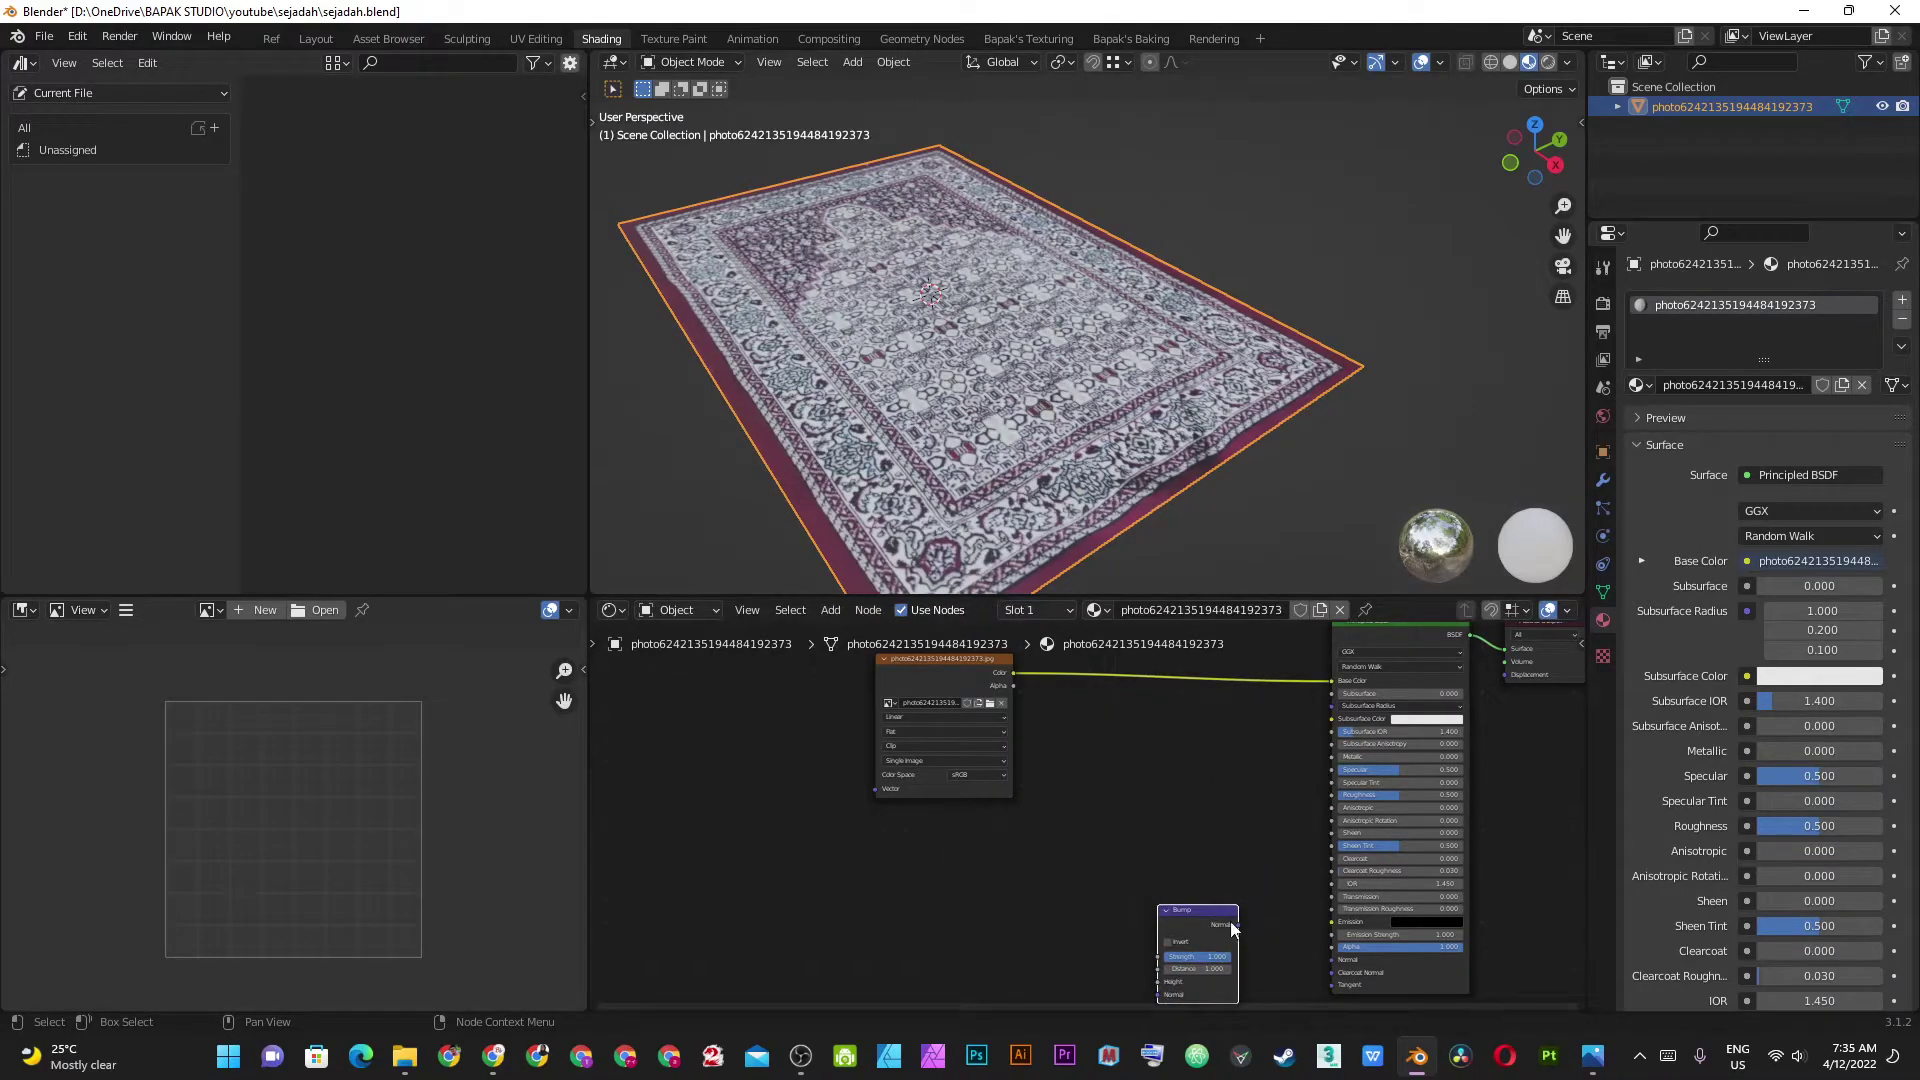
drag(1238, 924, 1336, 966)
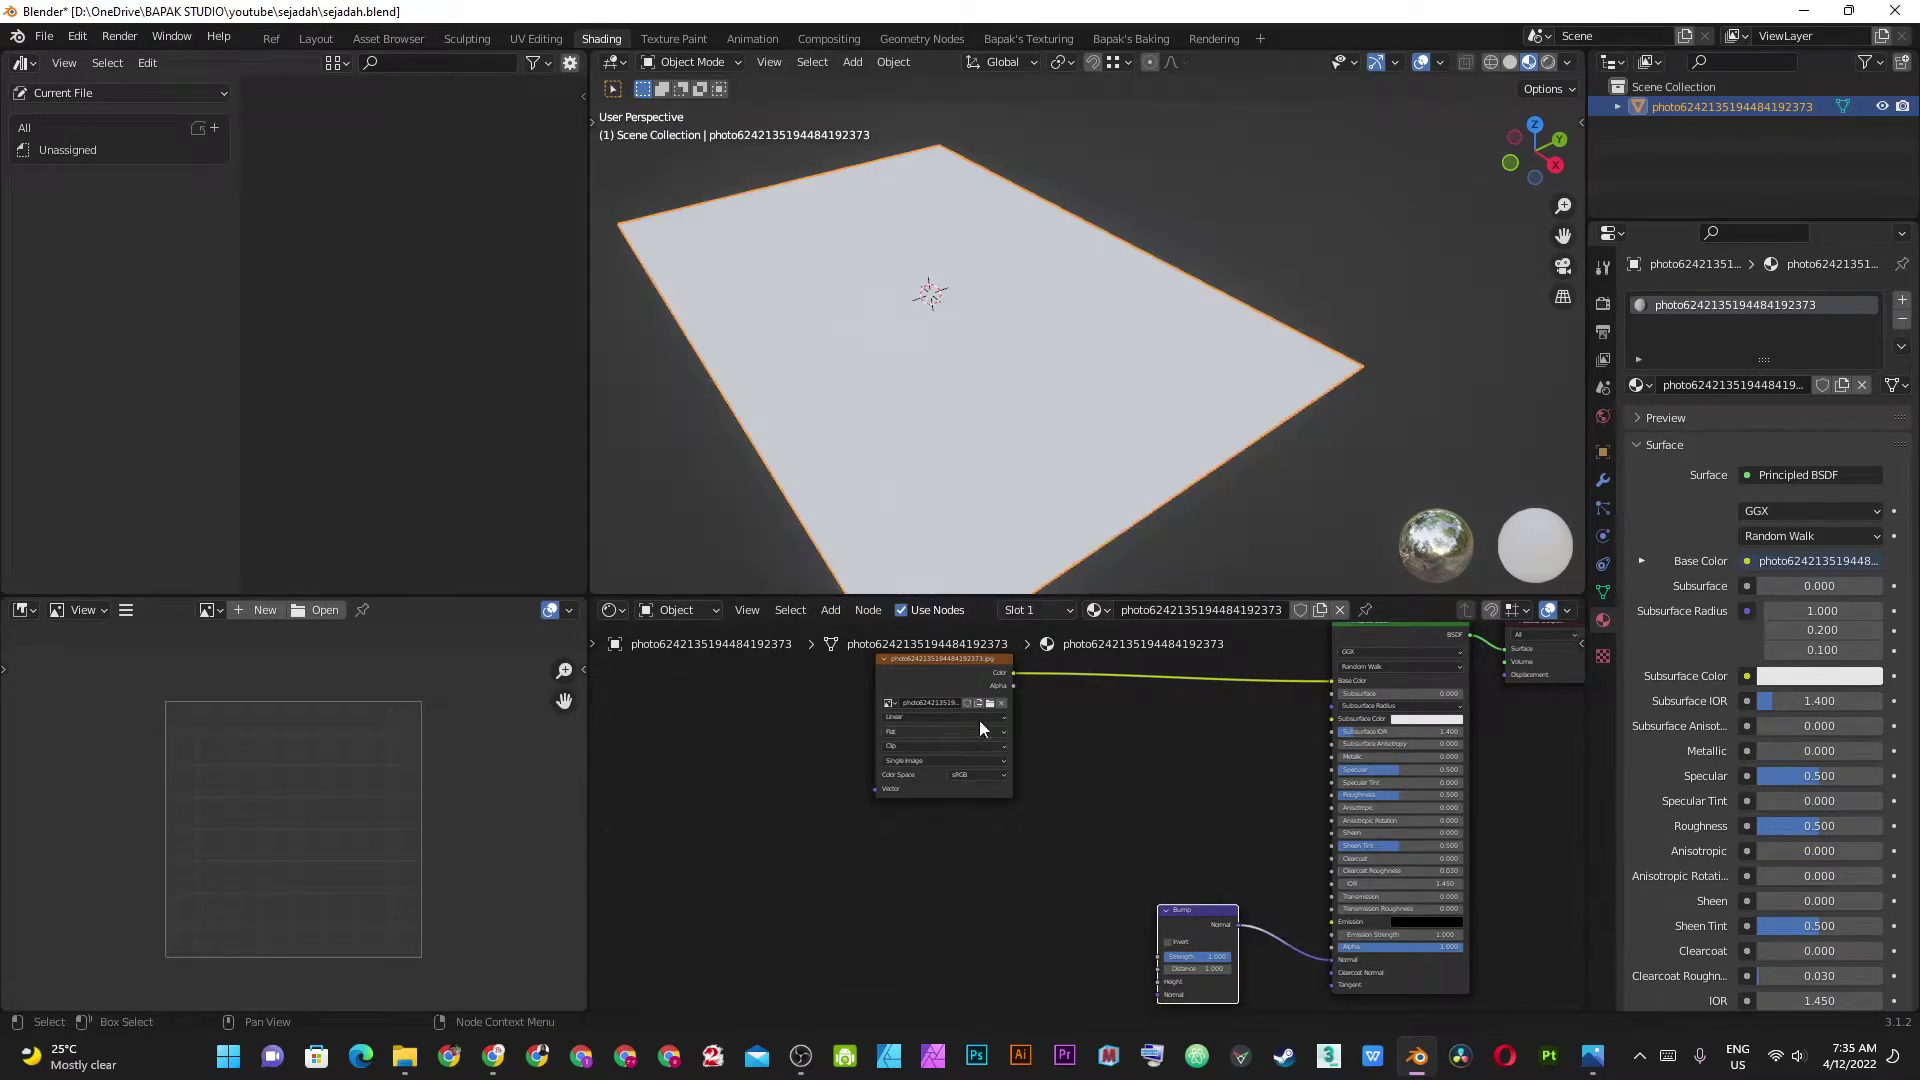
drag(954, 697, 741, 716)
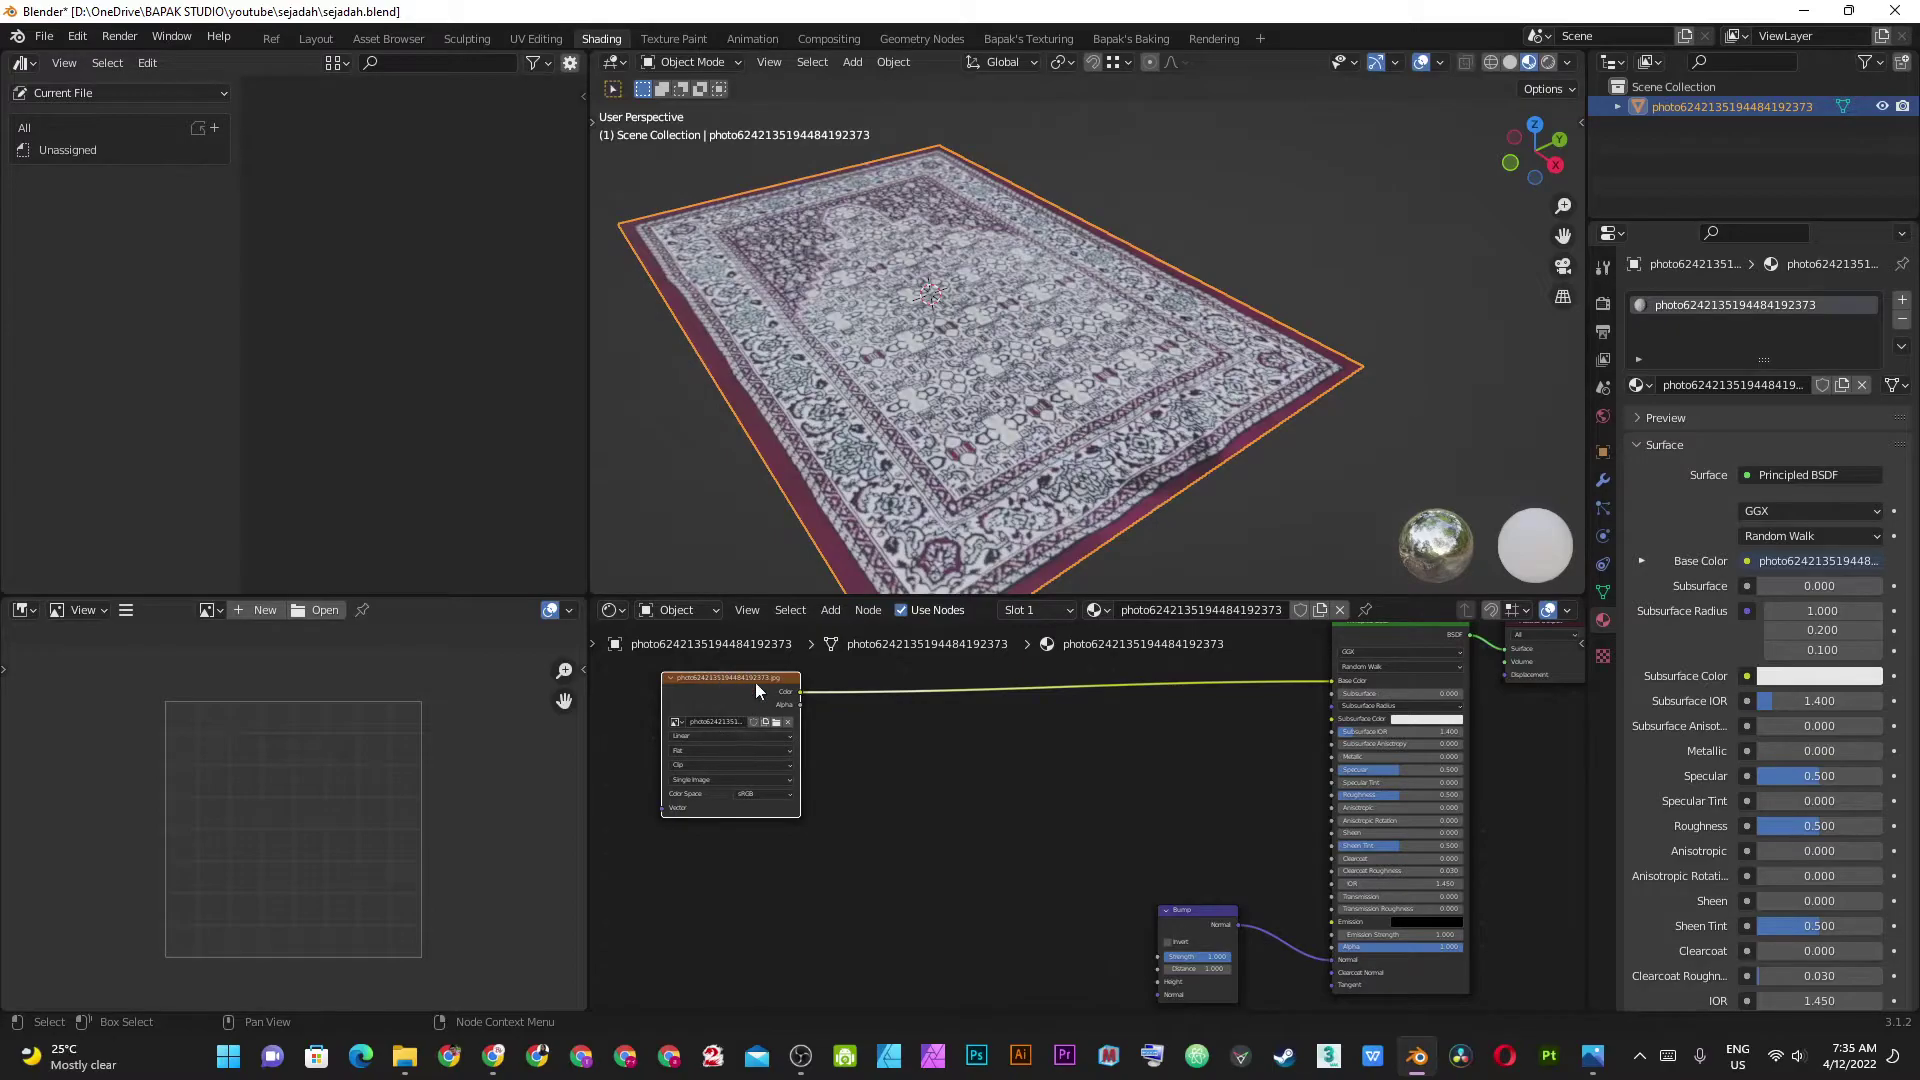
key(shift+a)
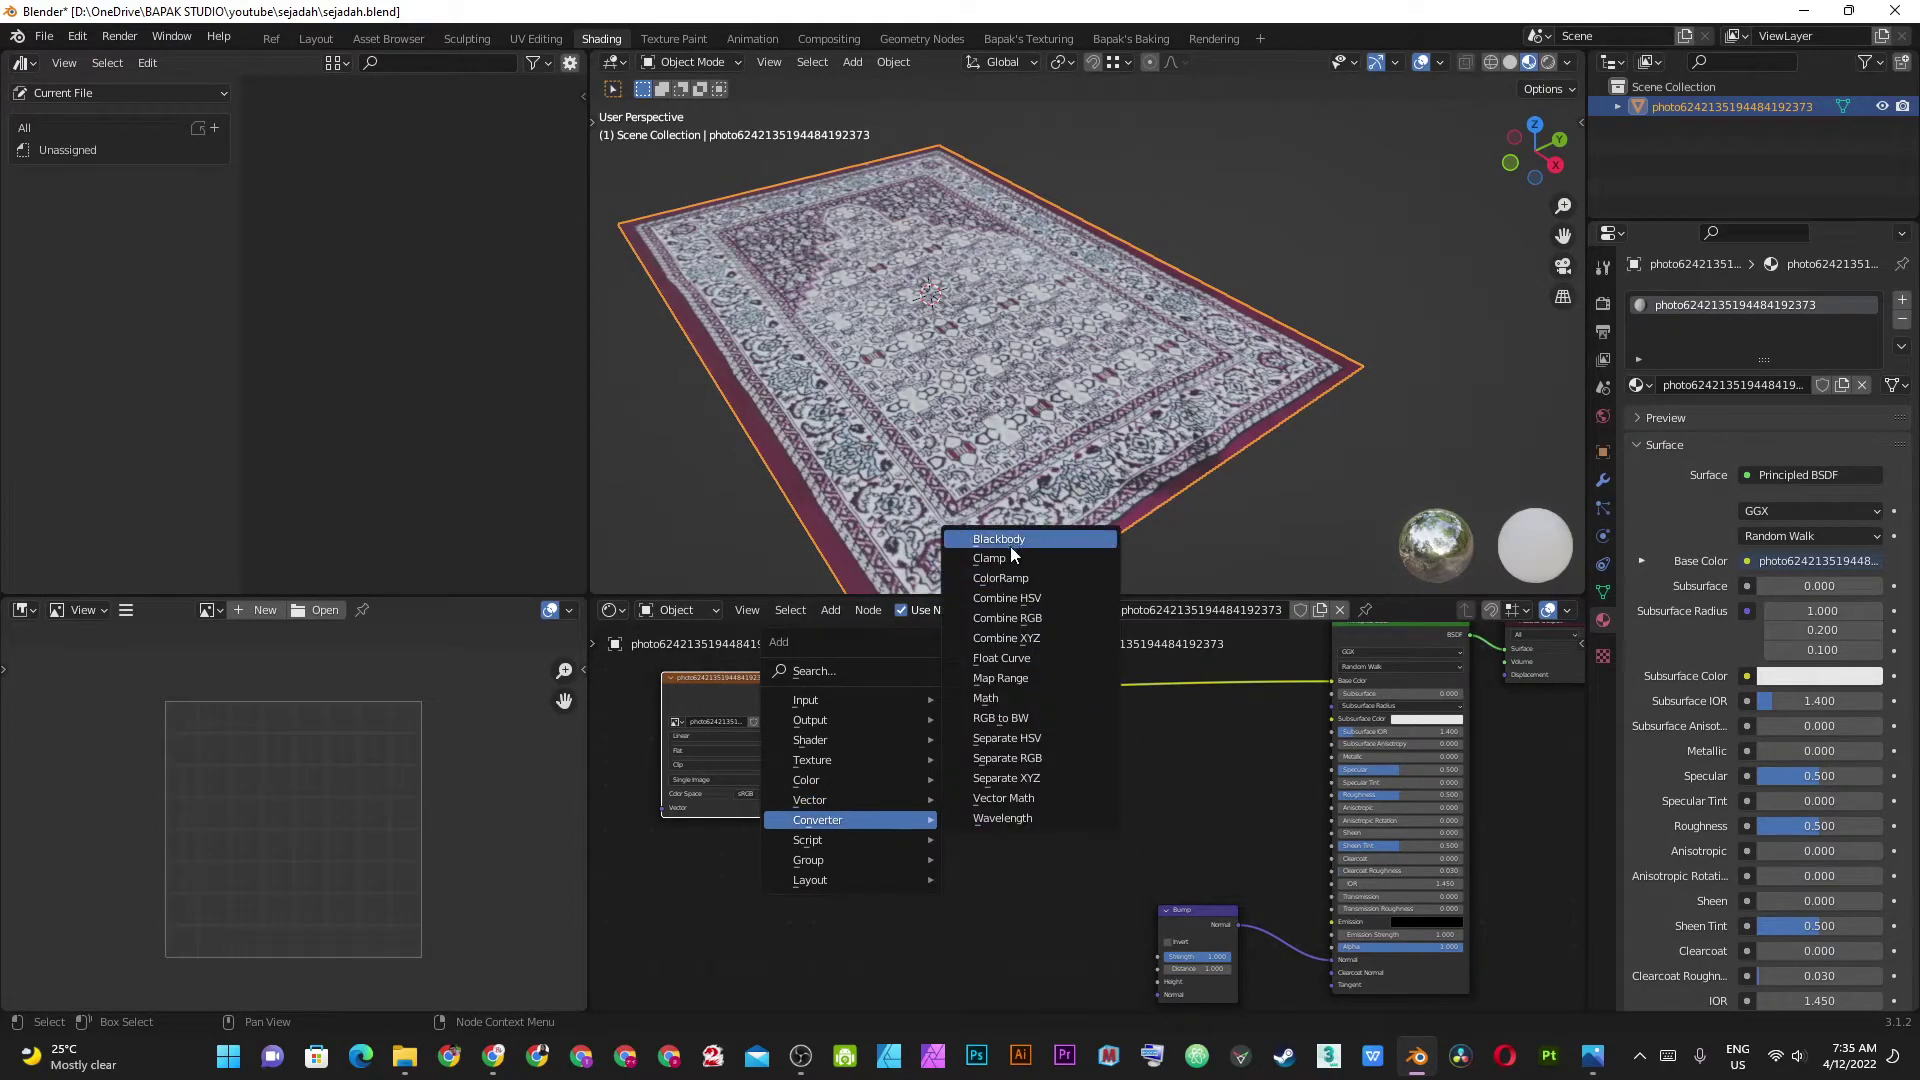
Place a ColorRamp node below the Image Texture and link the image's Color to its Fac.
click(1010, 546)
click(852, 870)
click(800, 695)
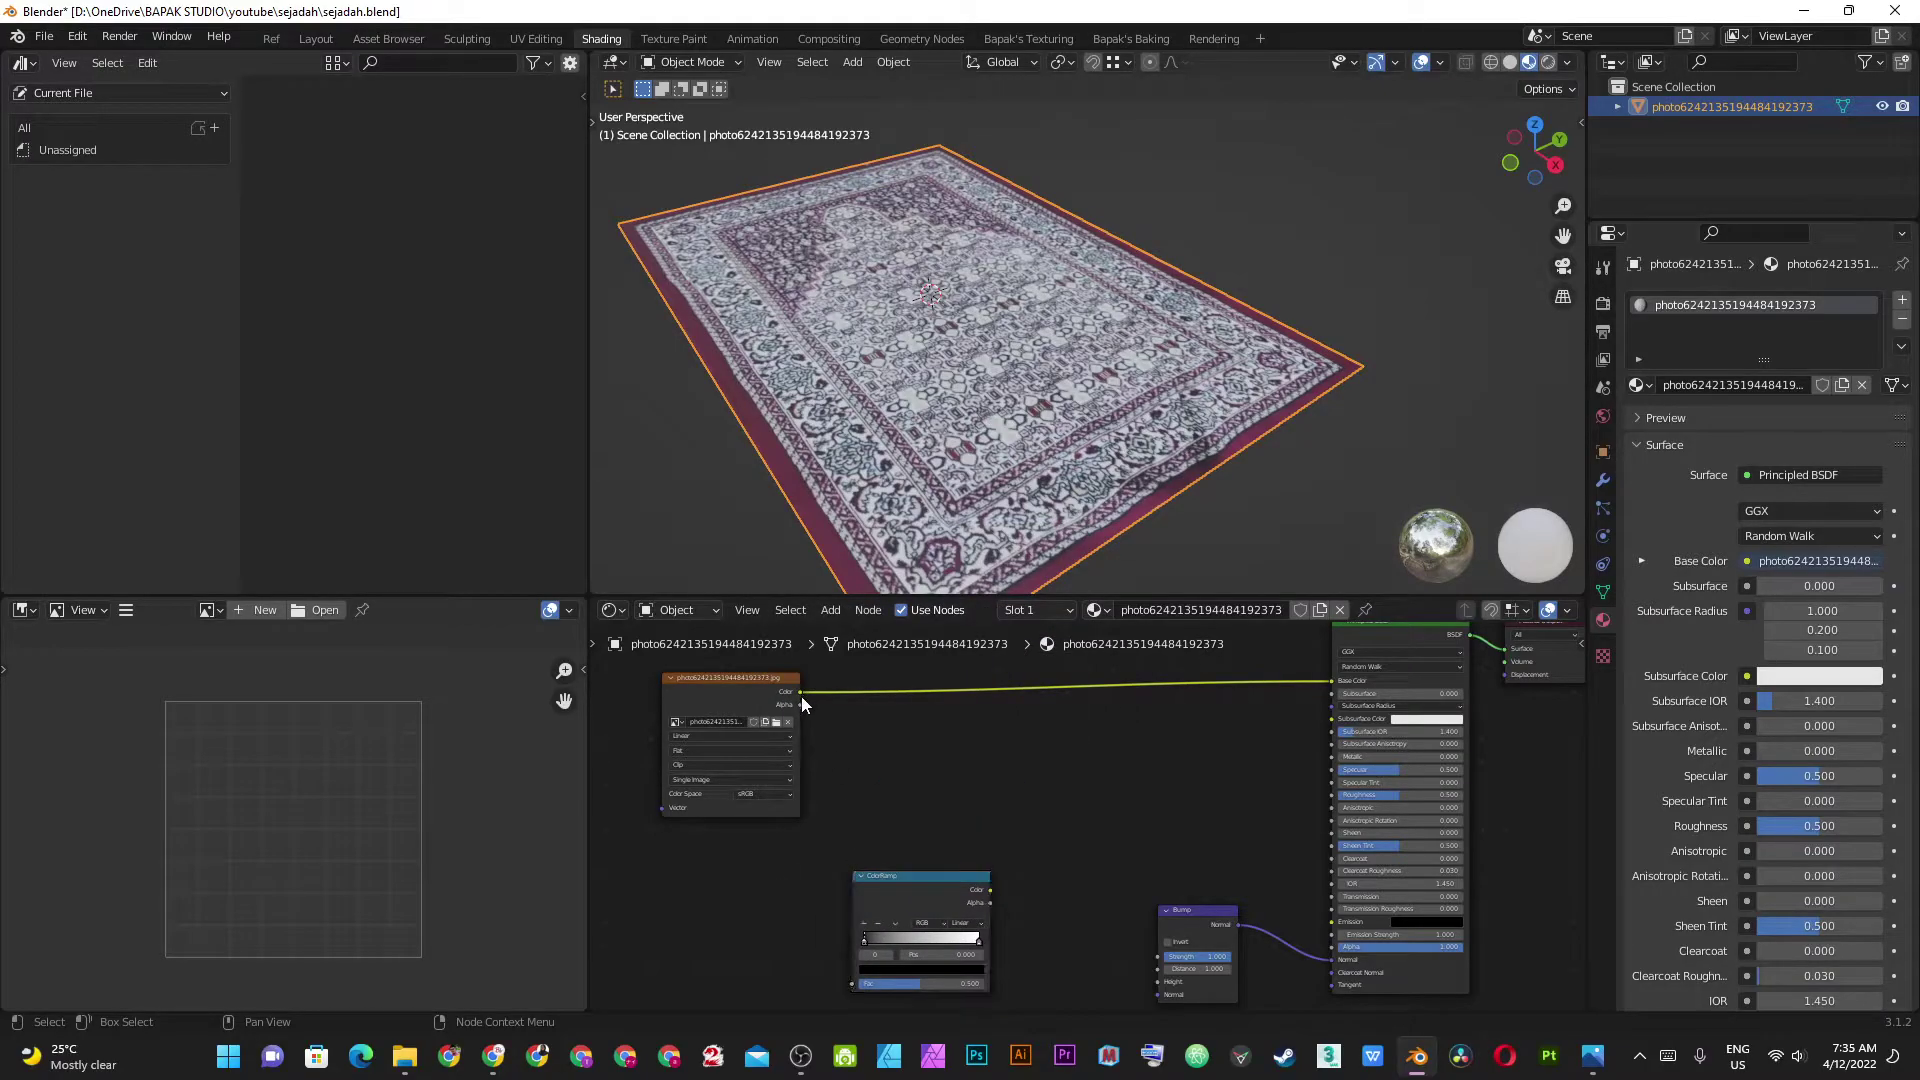
drag(796, 694, 854, 925)
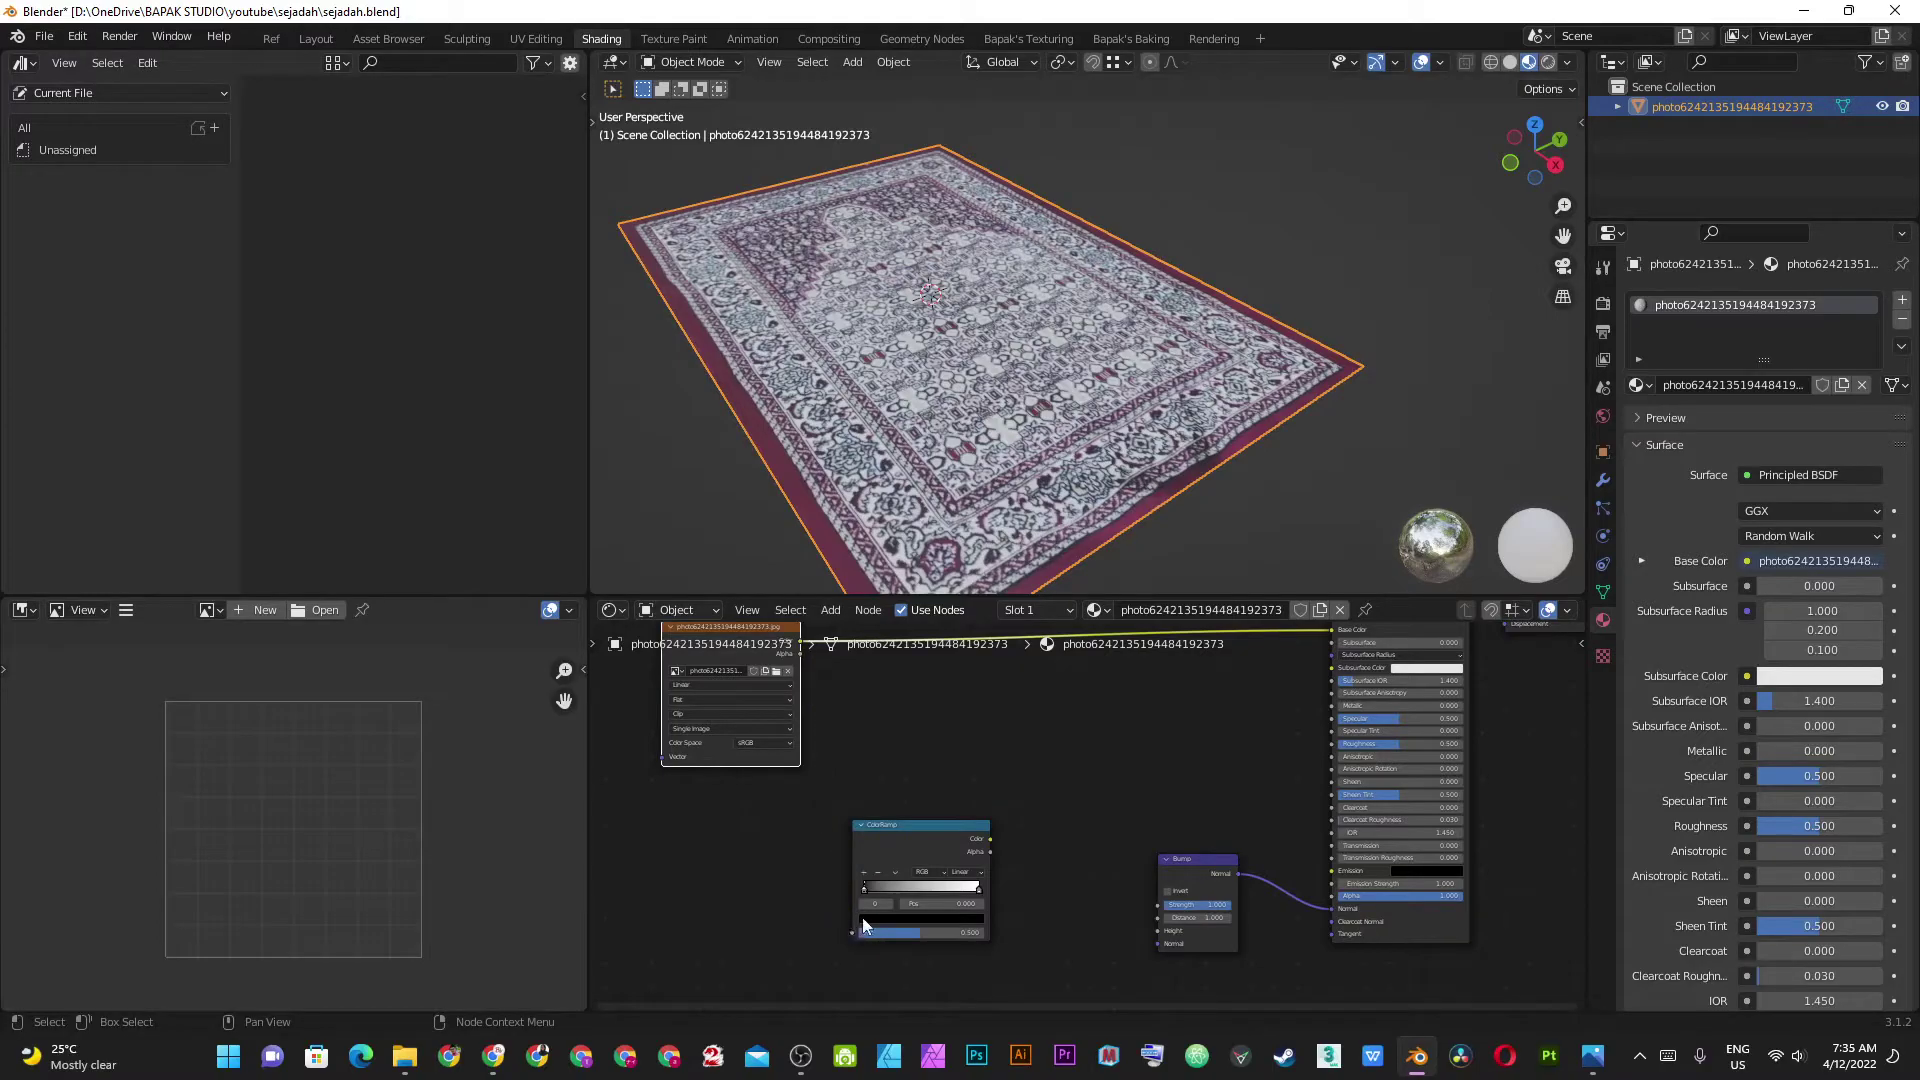
drag(783, 632, 823, 817)
right_click(779, 718)
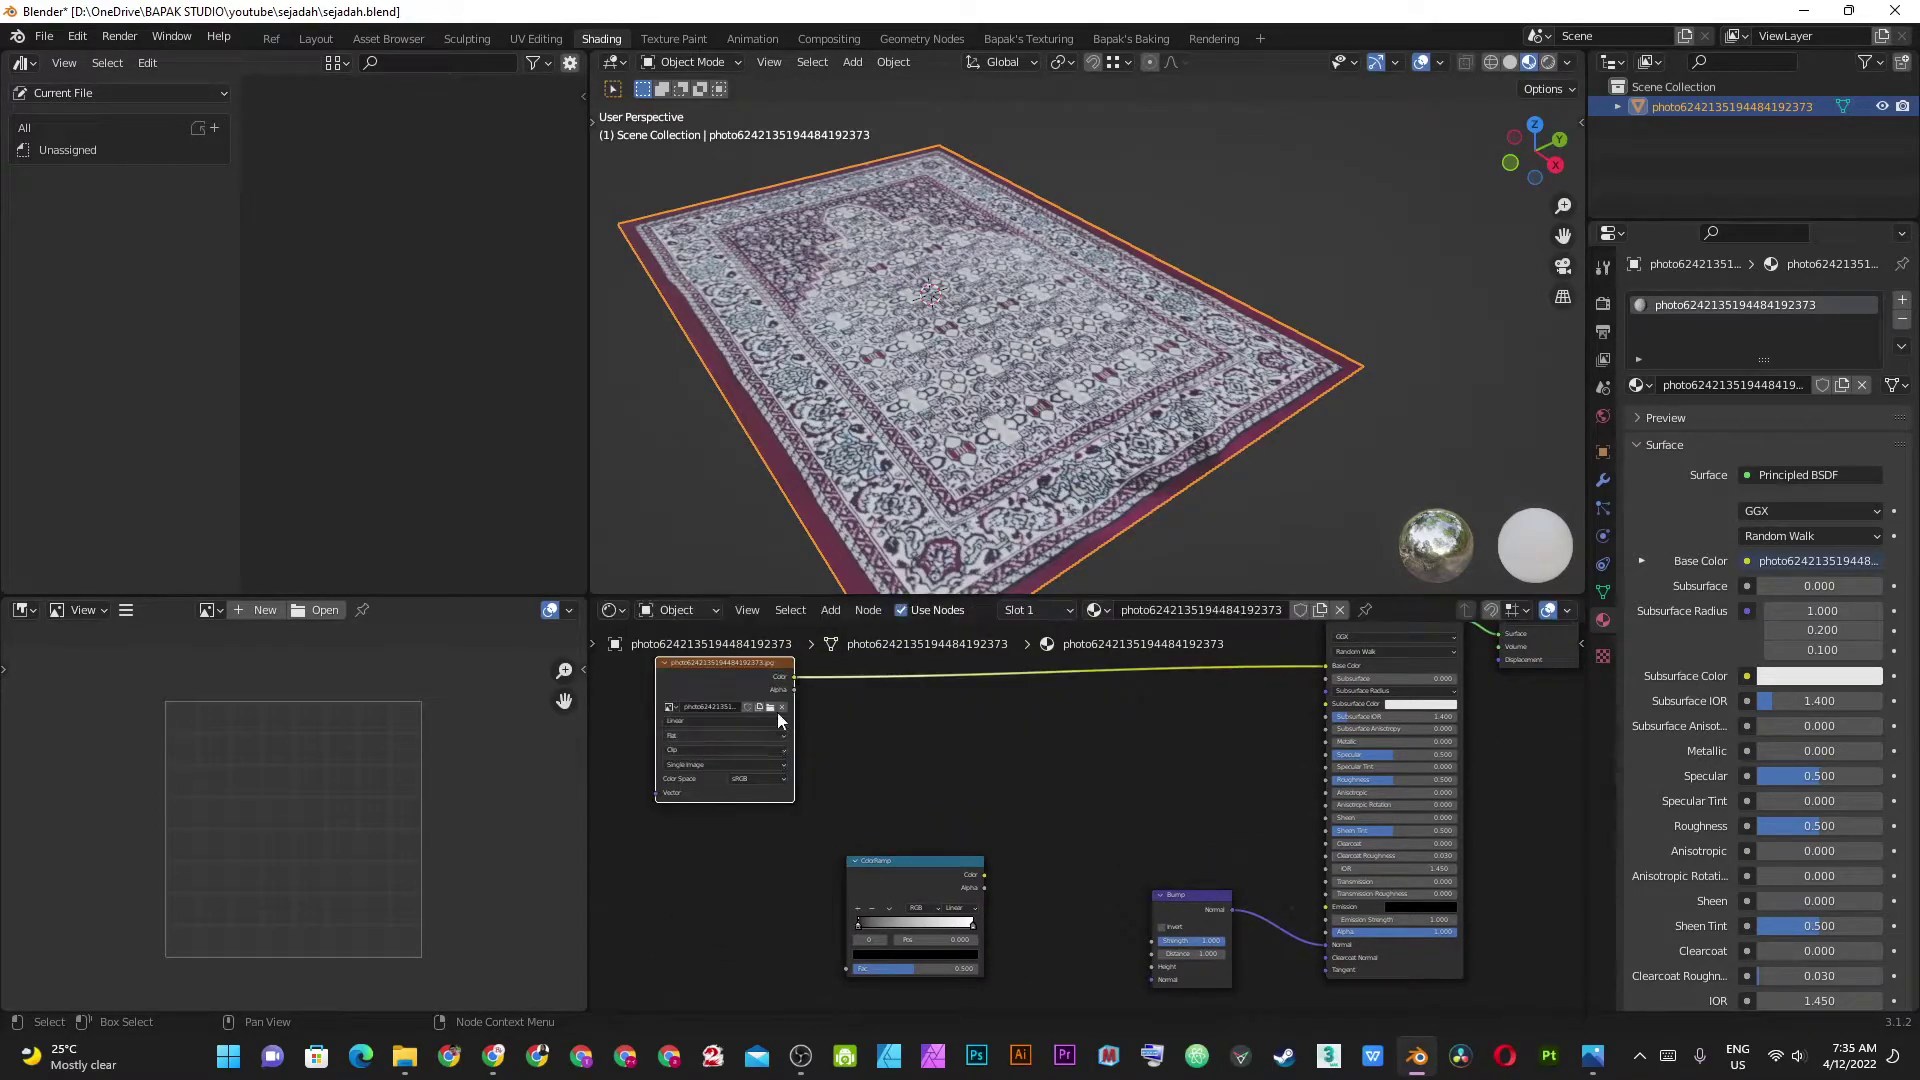
drag(794, 677, 848, 968)
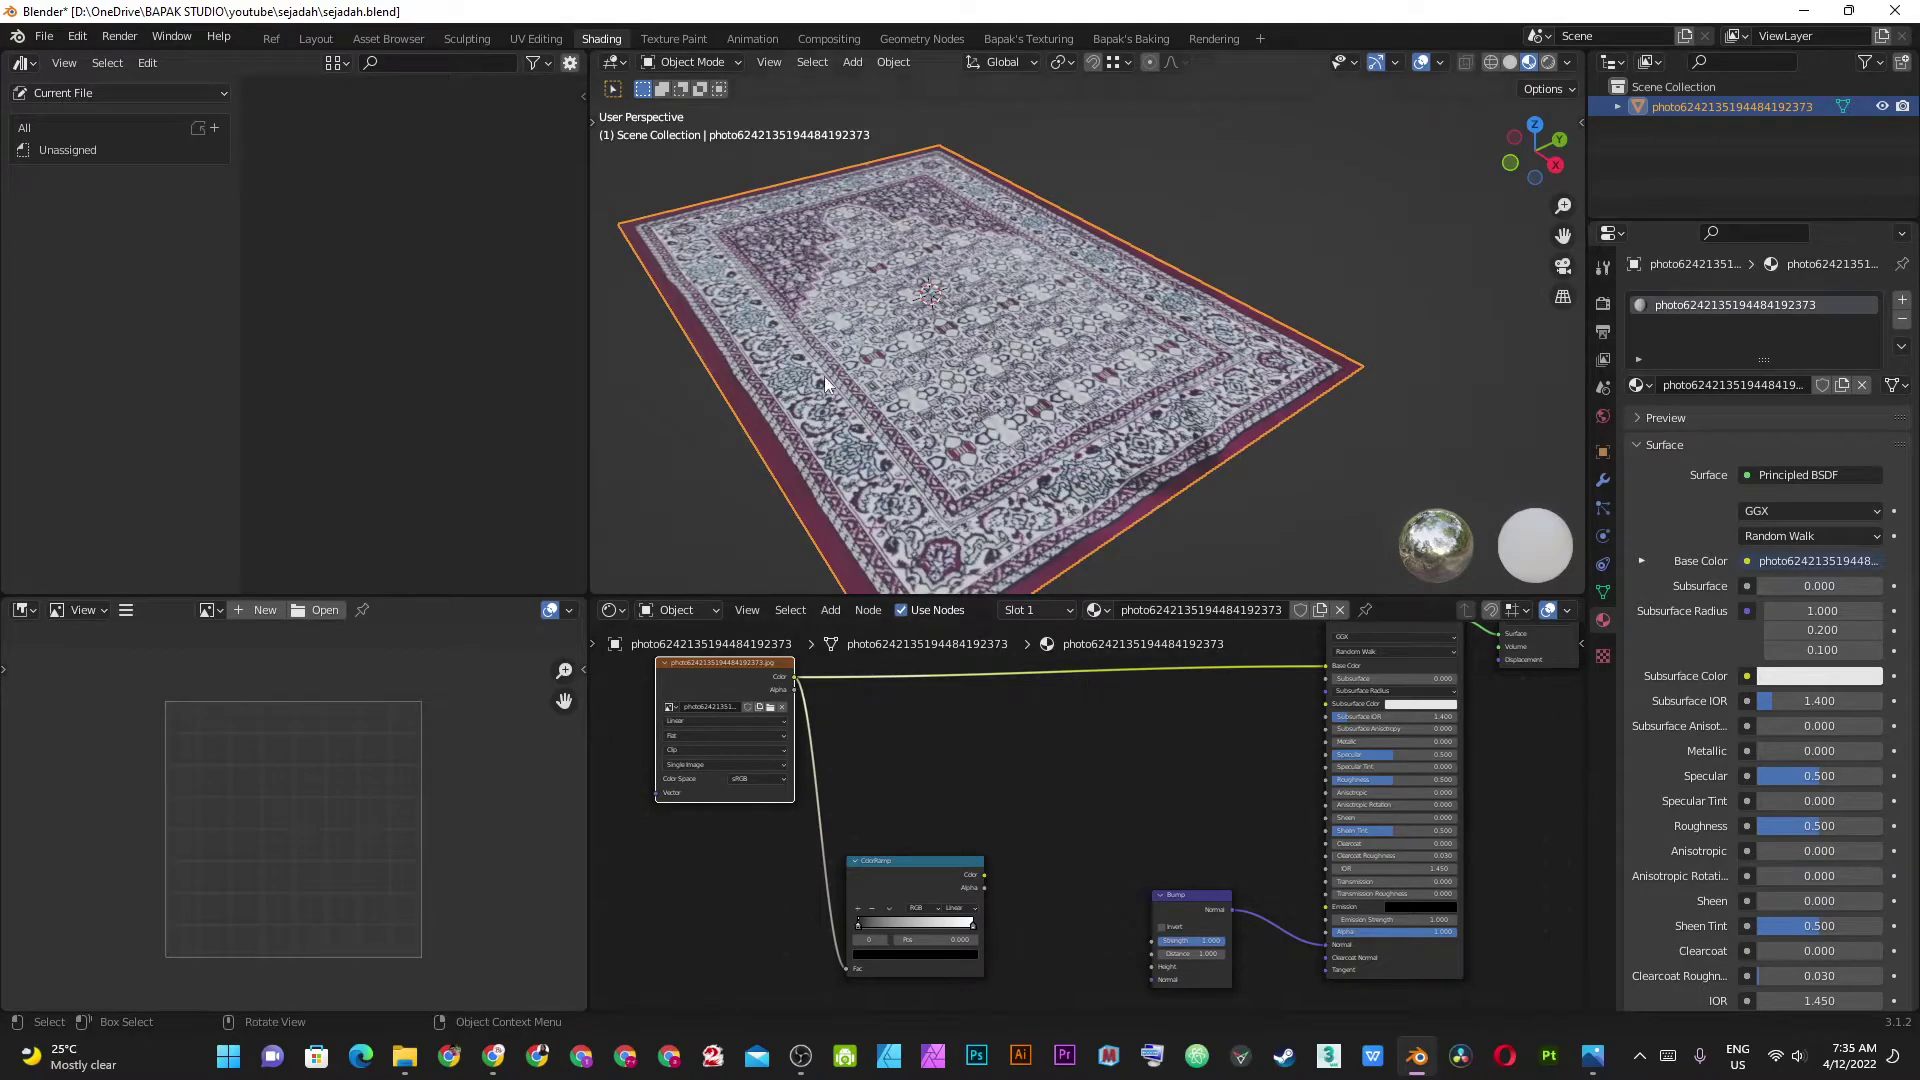
click(77, 36)
click(158, 322)
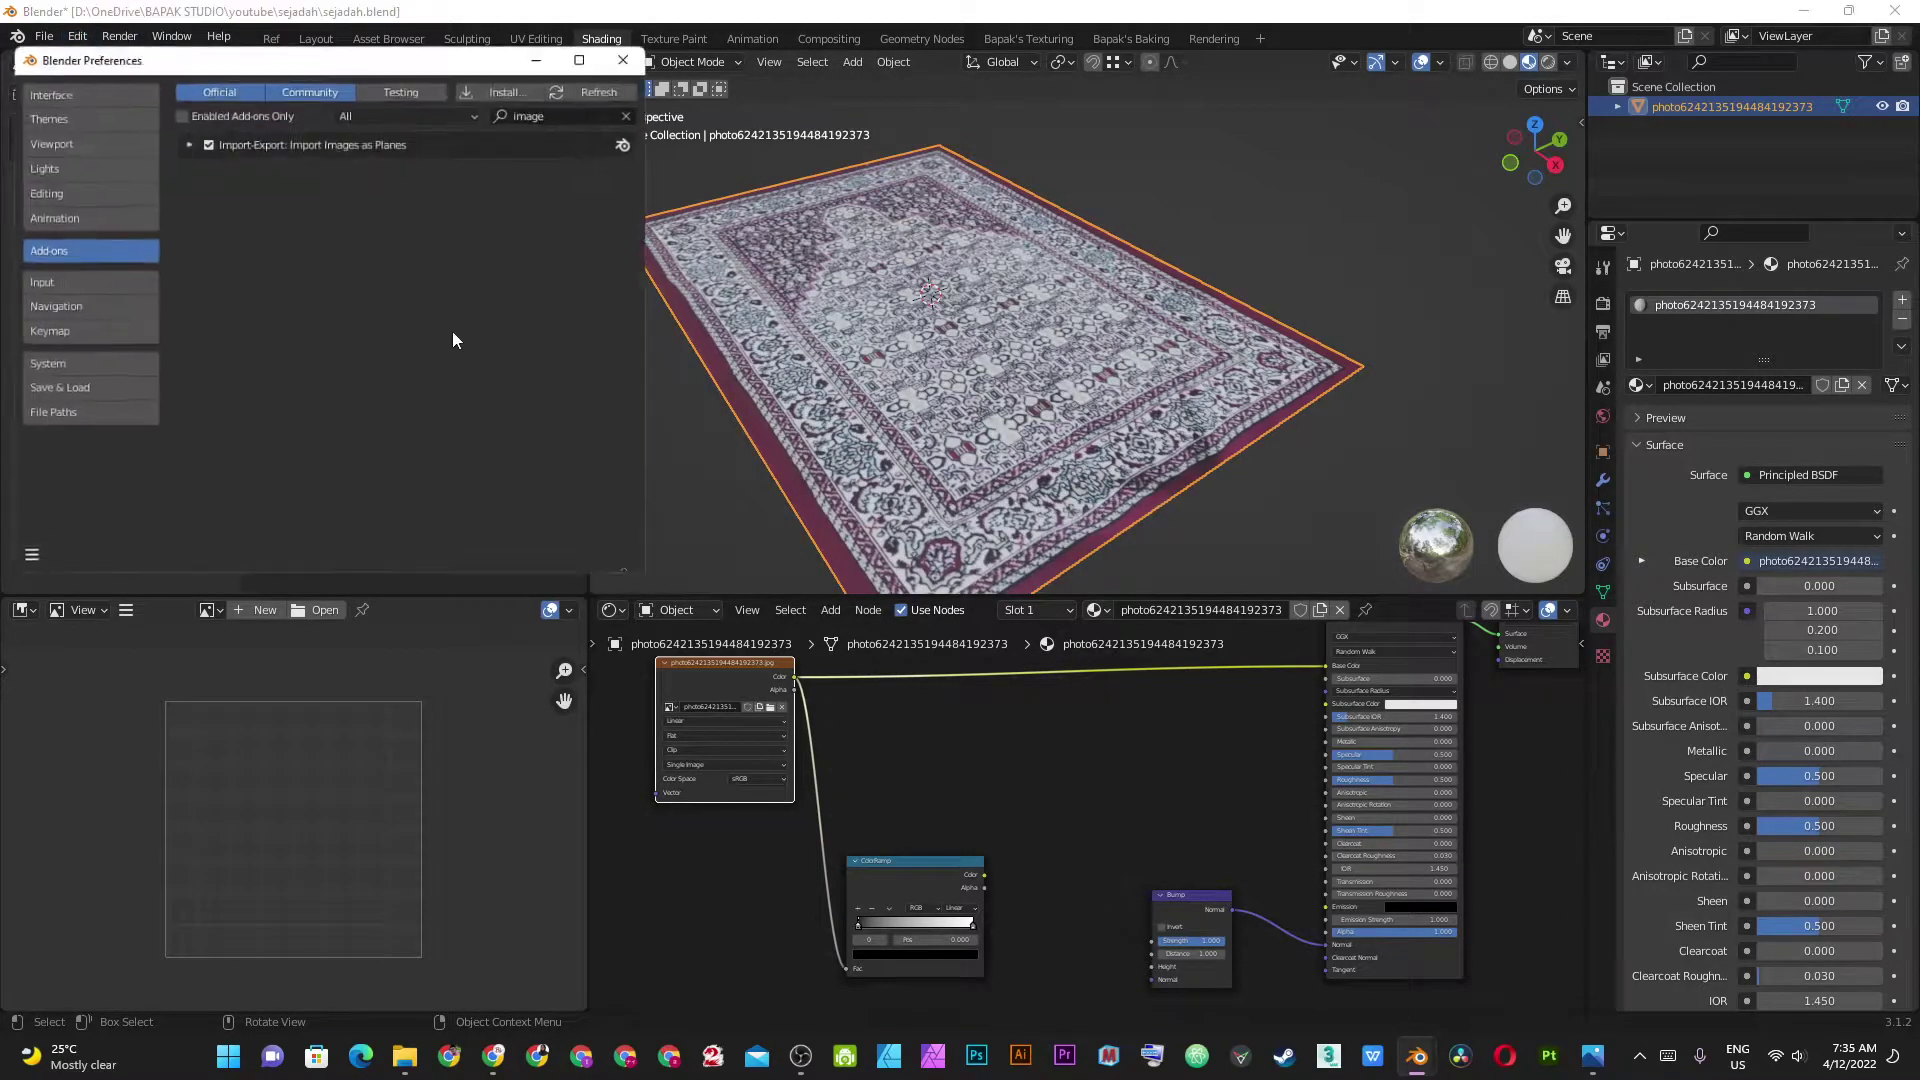
click(640, 107)
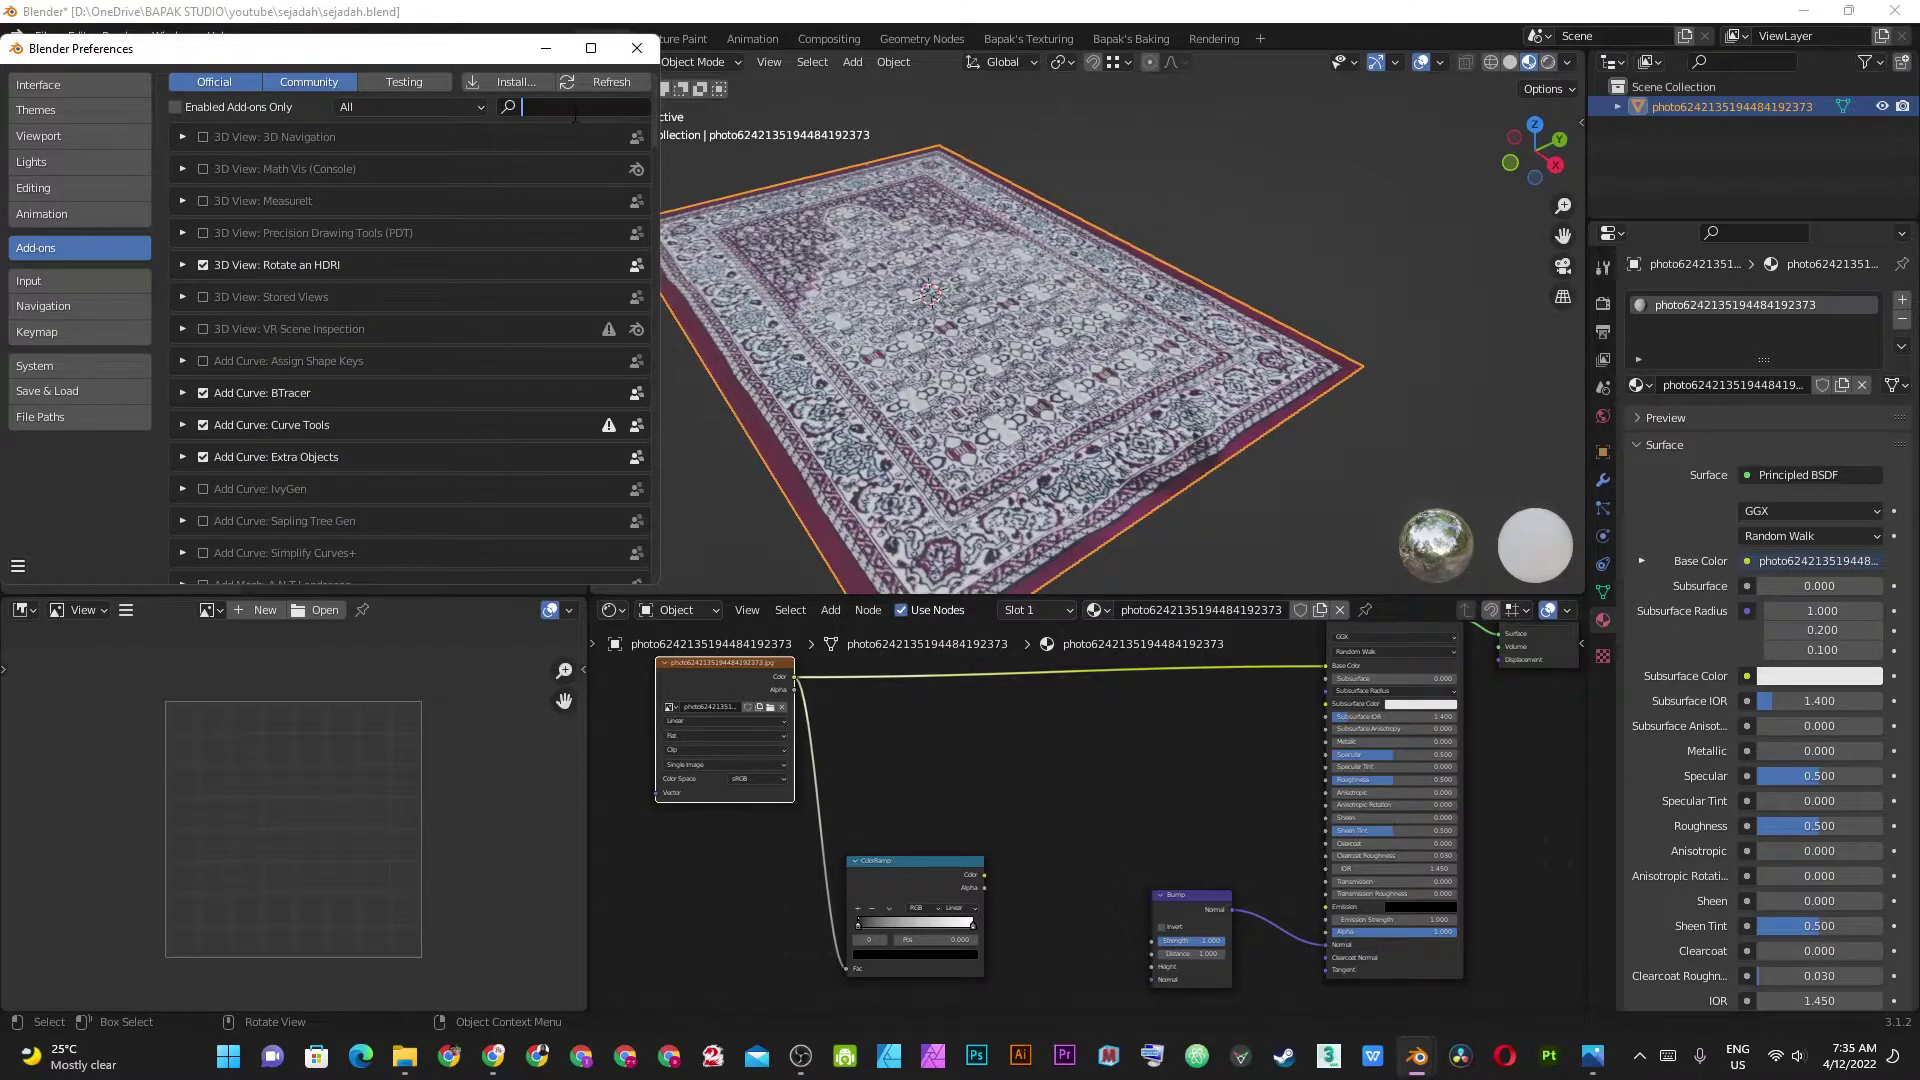
text(ndo)
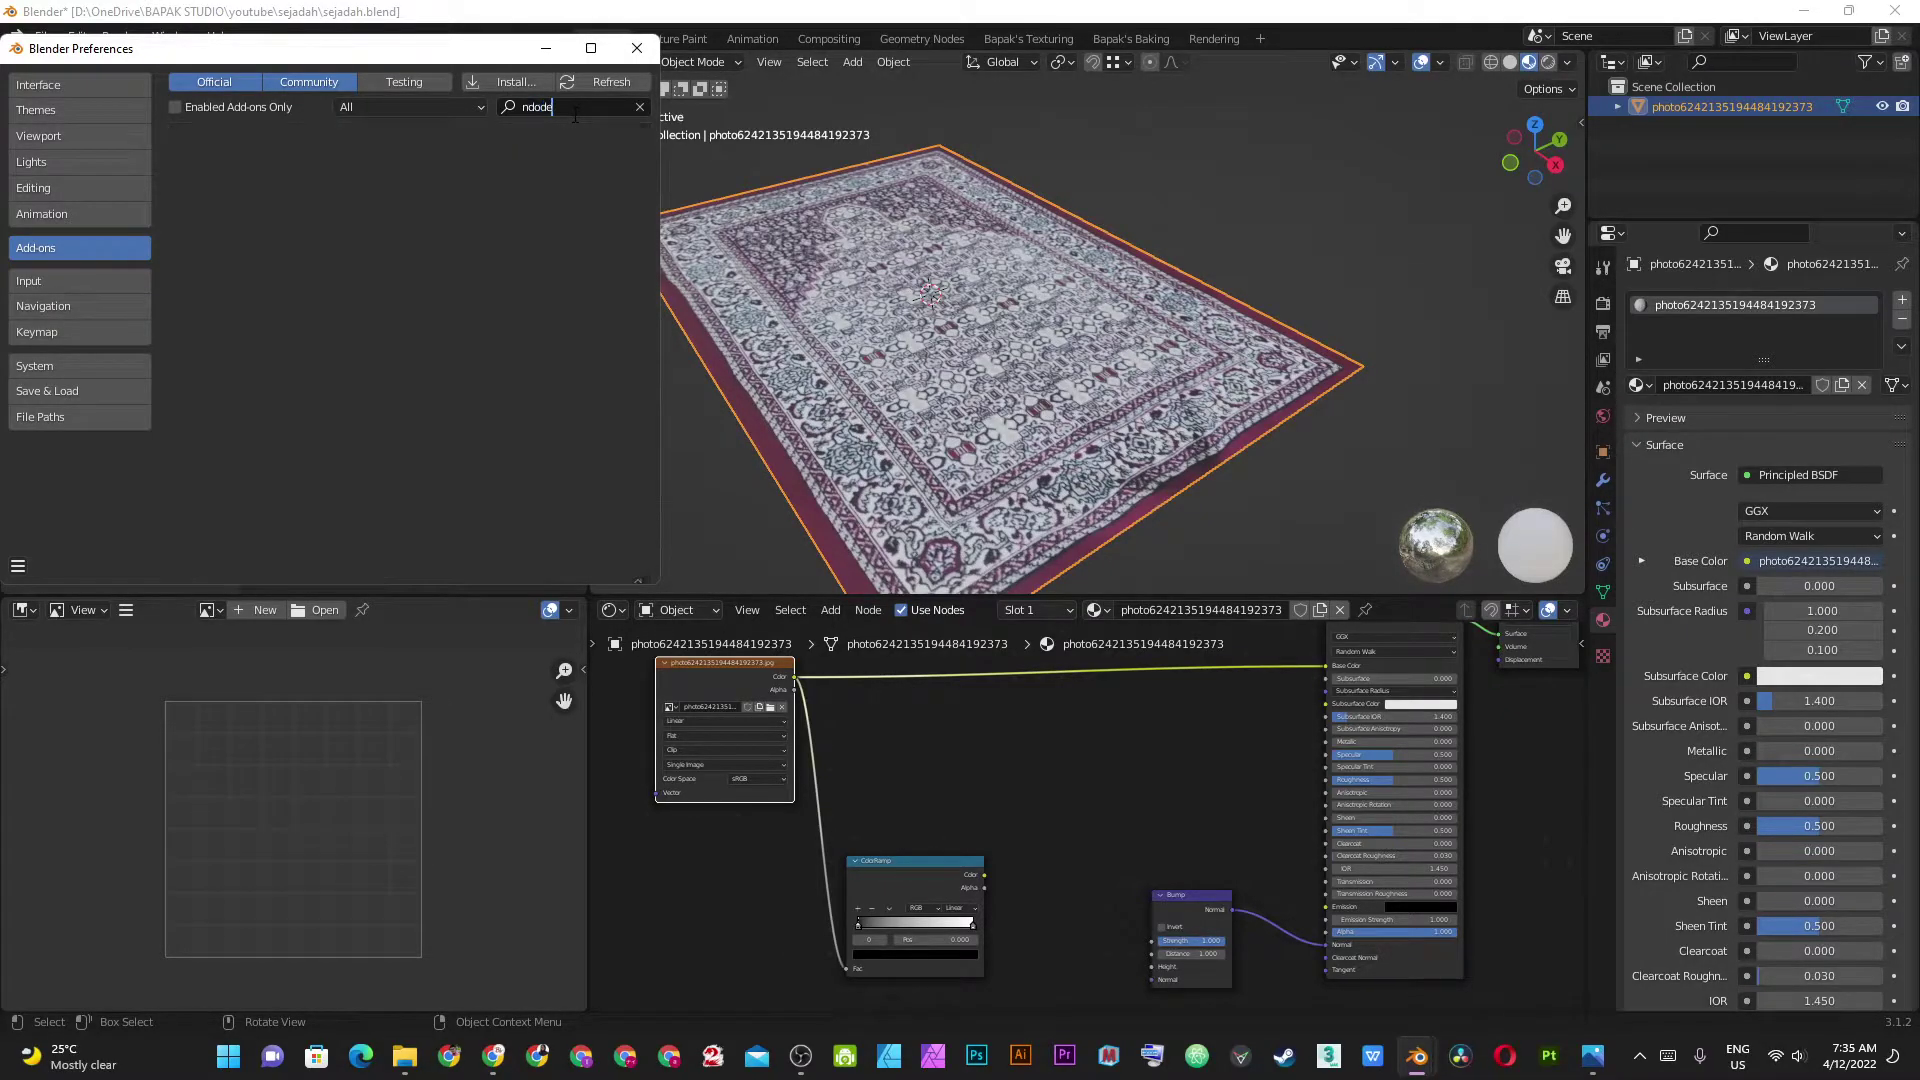
text(de)
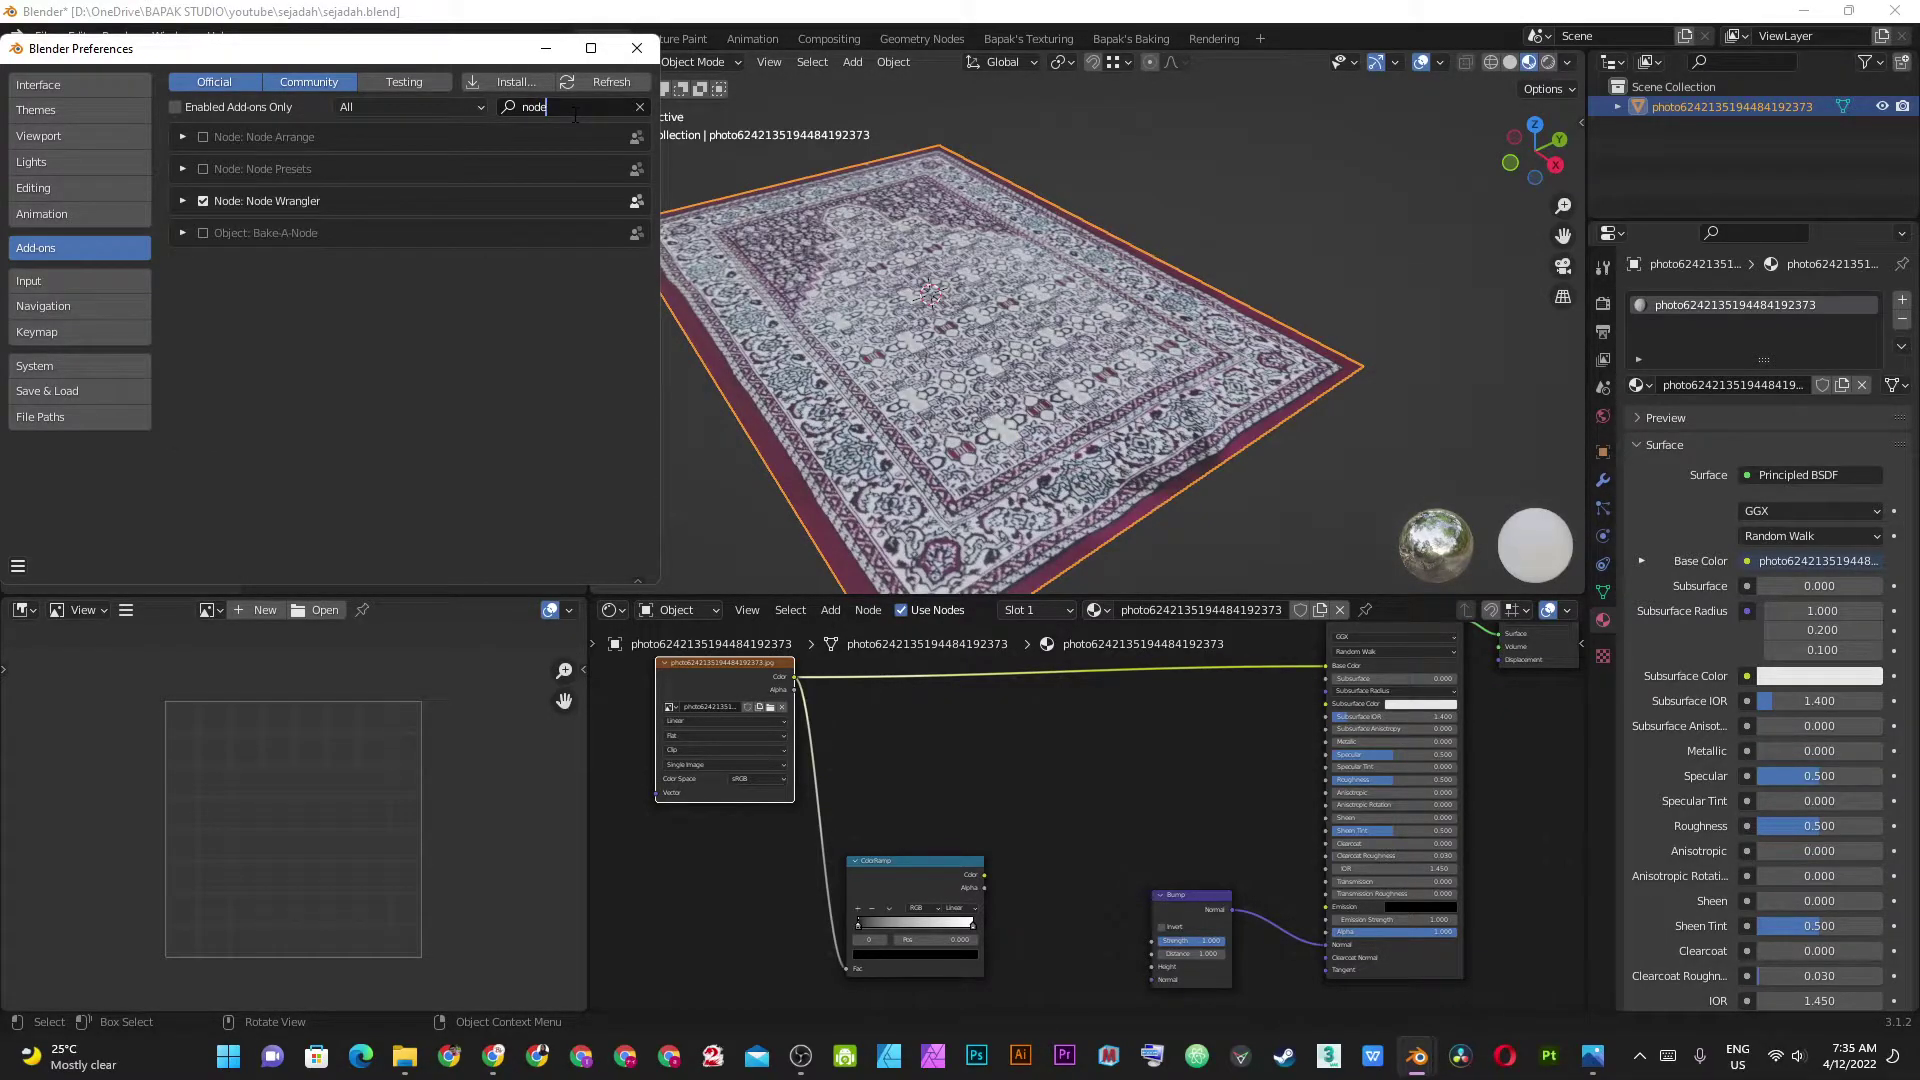
click(637, 48)
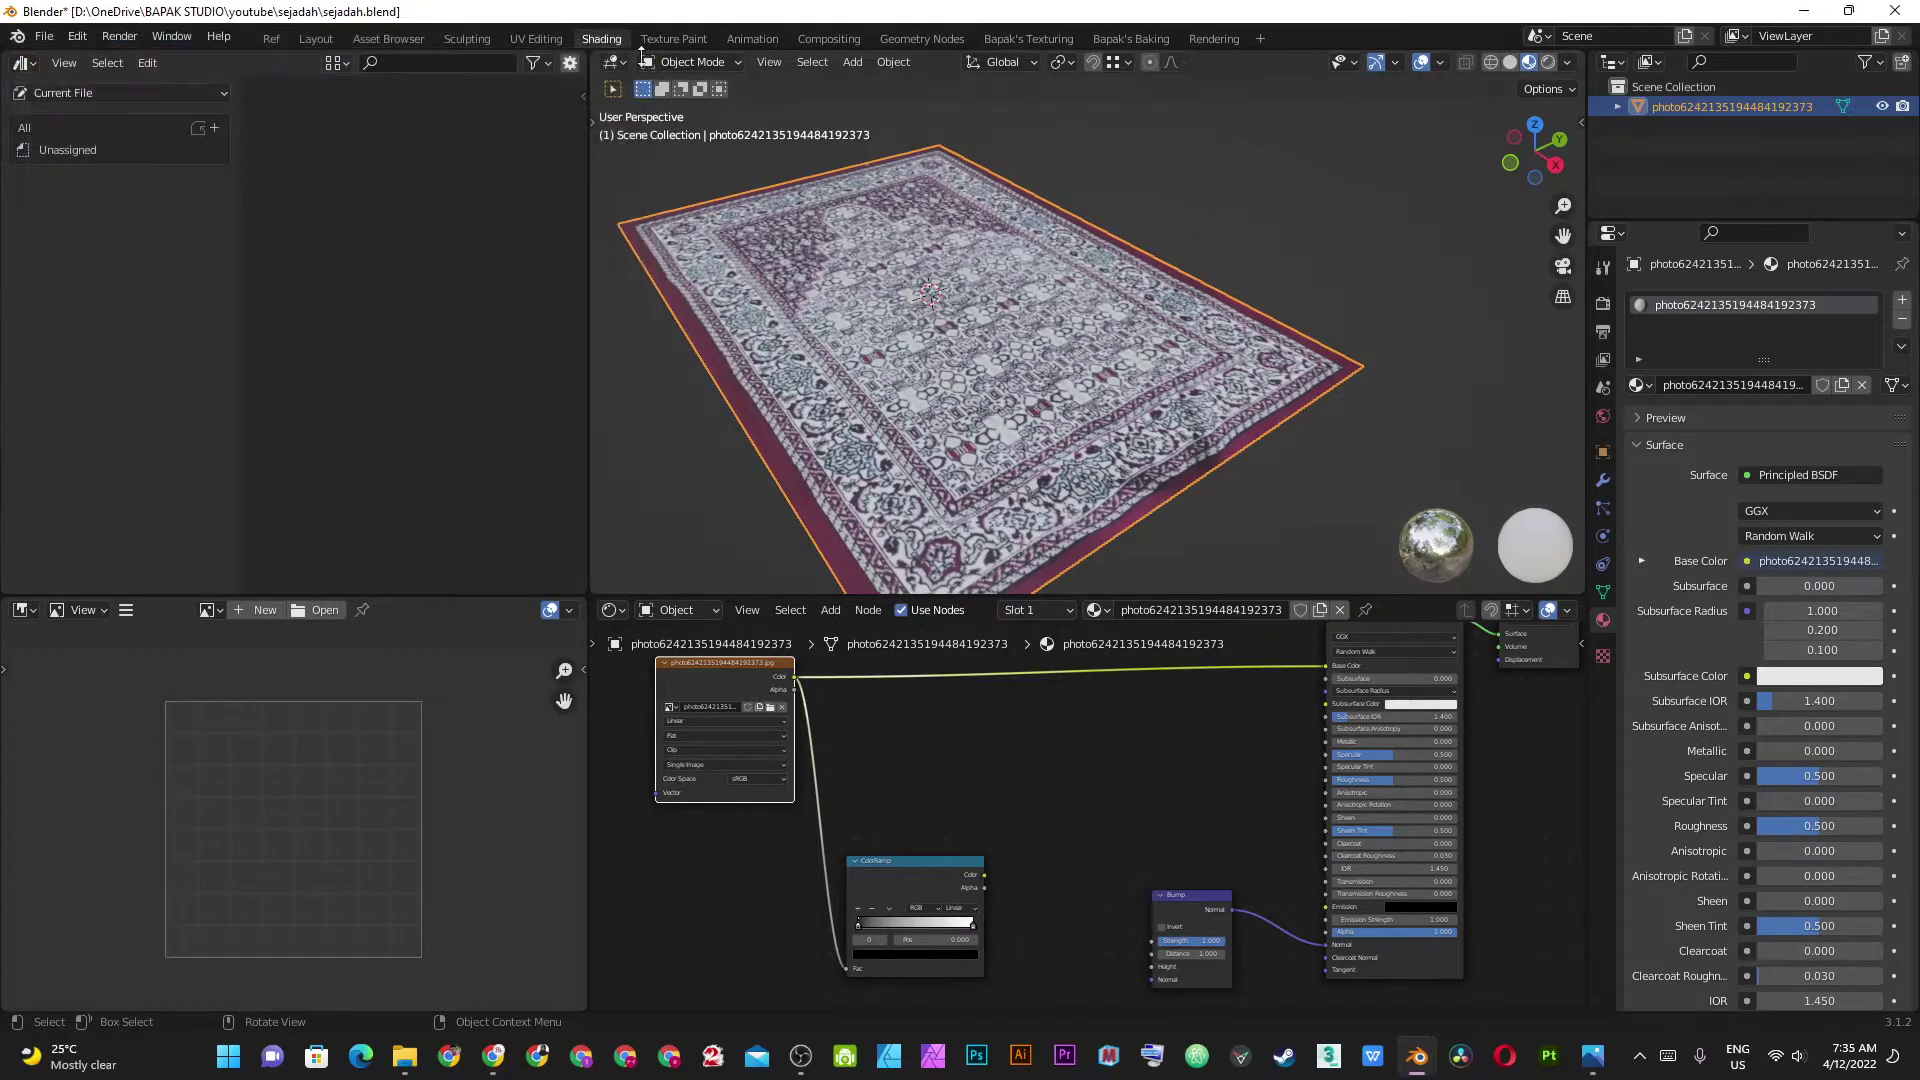
Preview the ColorRamp output on the rug through a Viewer and zoom in closer.
ctrl+shift+click(946, 862)
mouse_move(1086, 262)
middle_down()
mouse_move(1022, 339)
mouse_move(1160, 346)
mouse_move(1166, 290)
mouse_move(1350, 404)
middle_up()
scroll(1047, 501, up, 3)
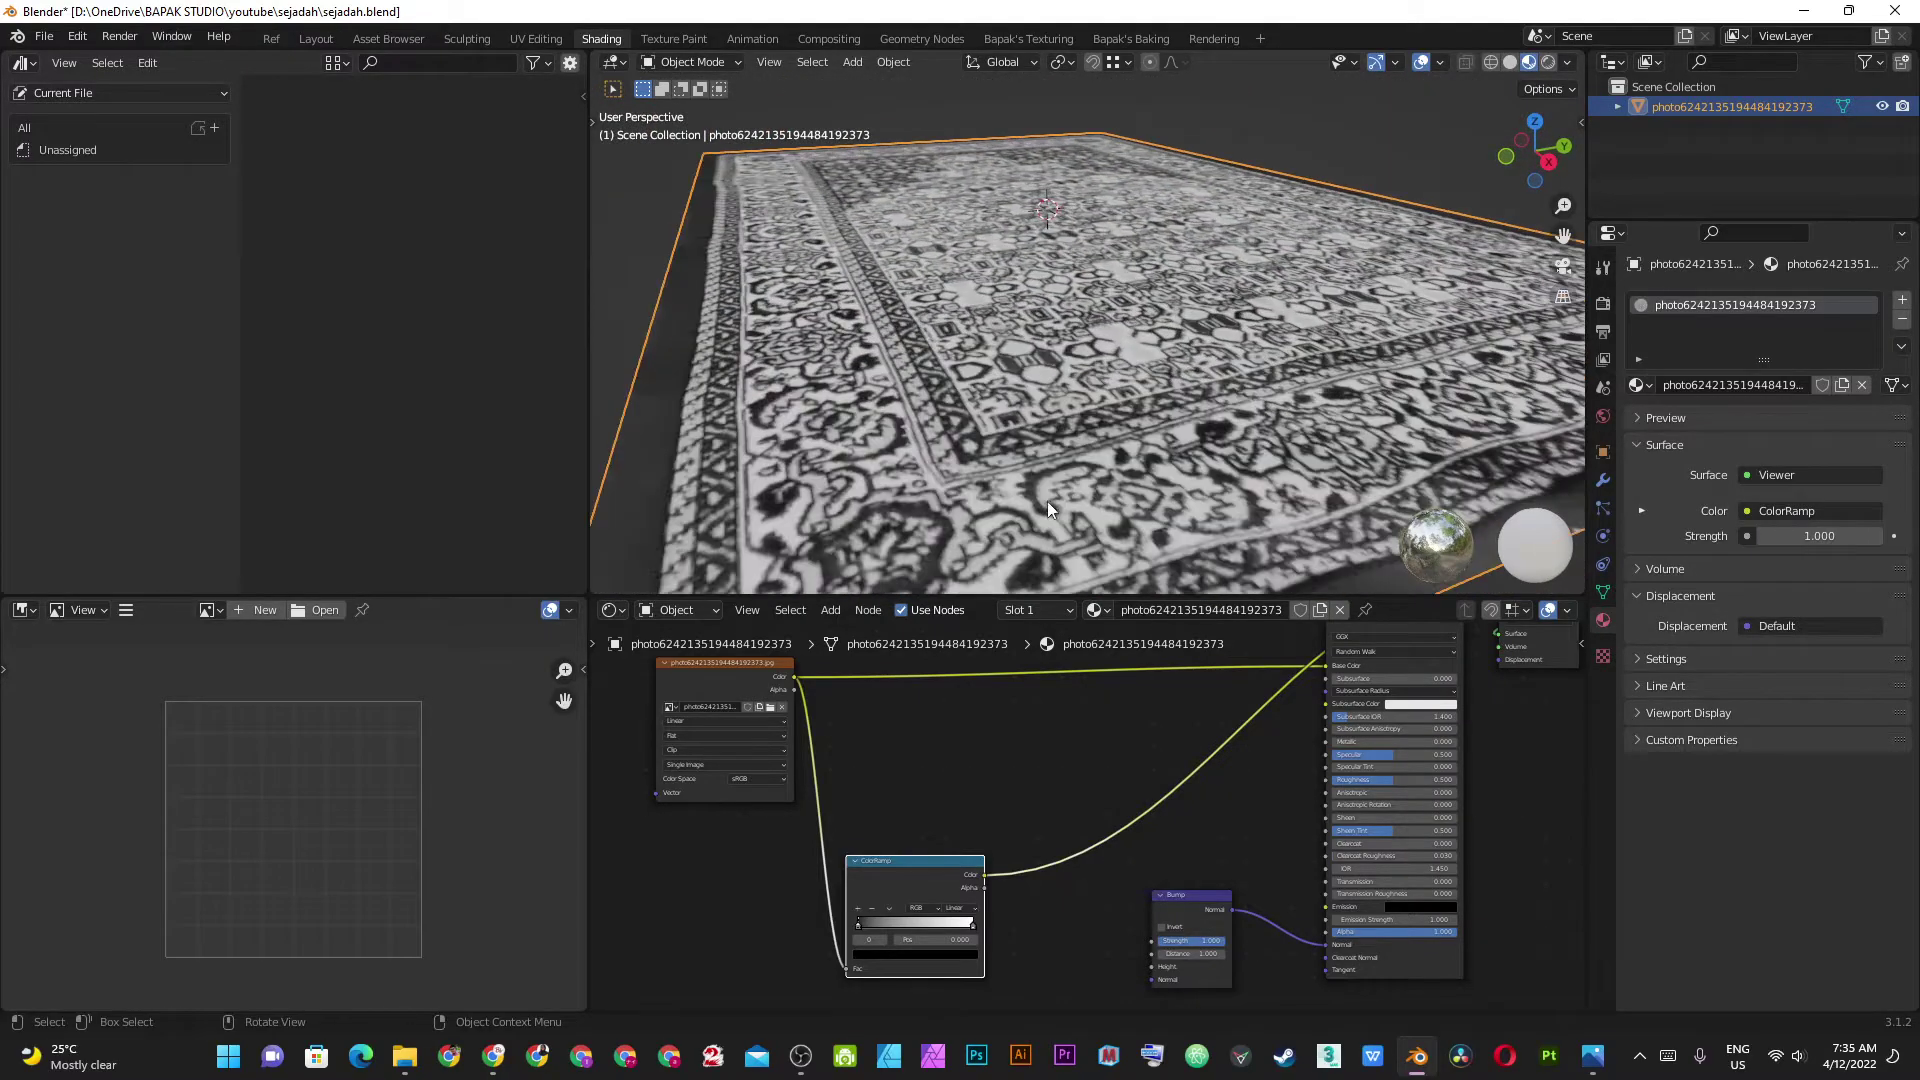
scroll(1034, 904, up, 1)
scroll(998, 813, up, 2)
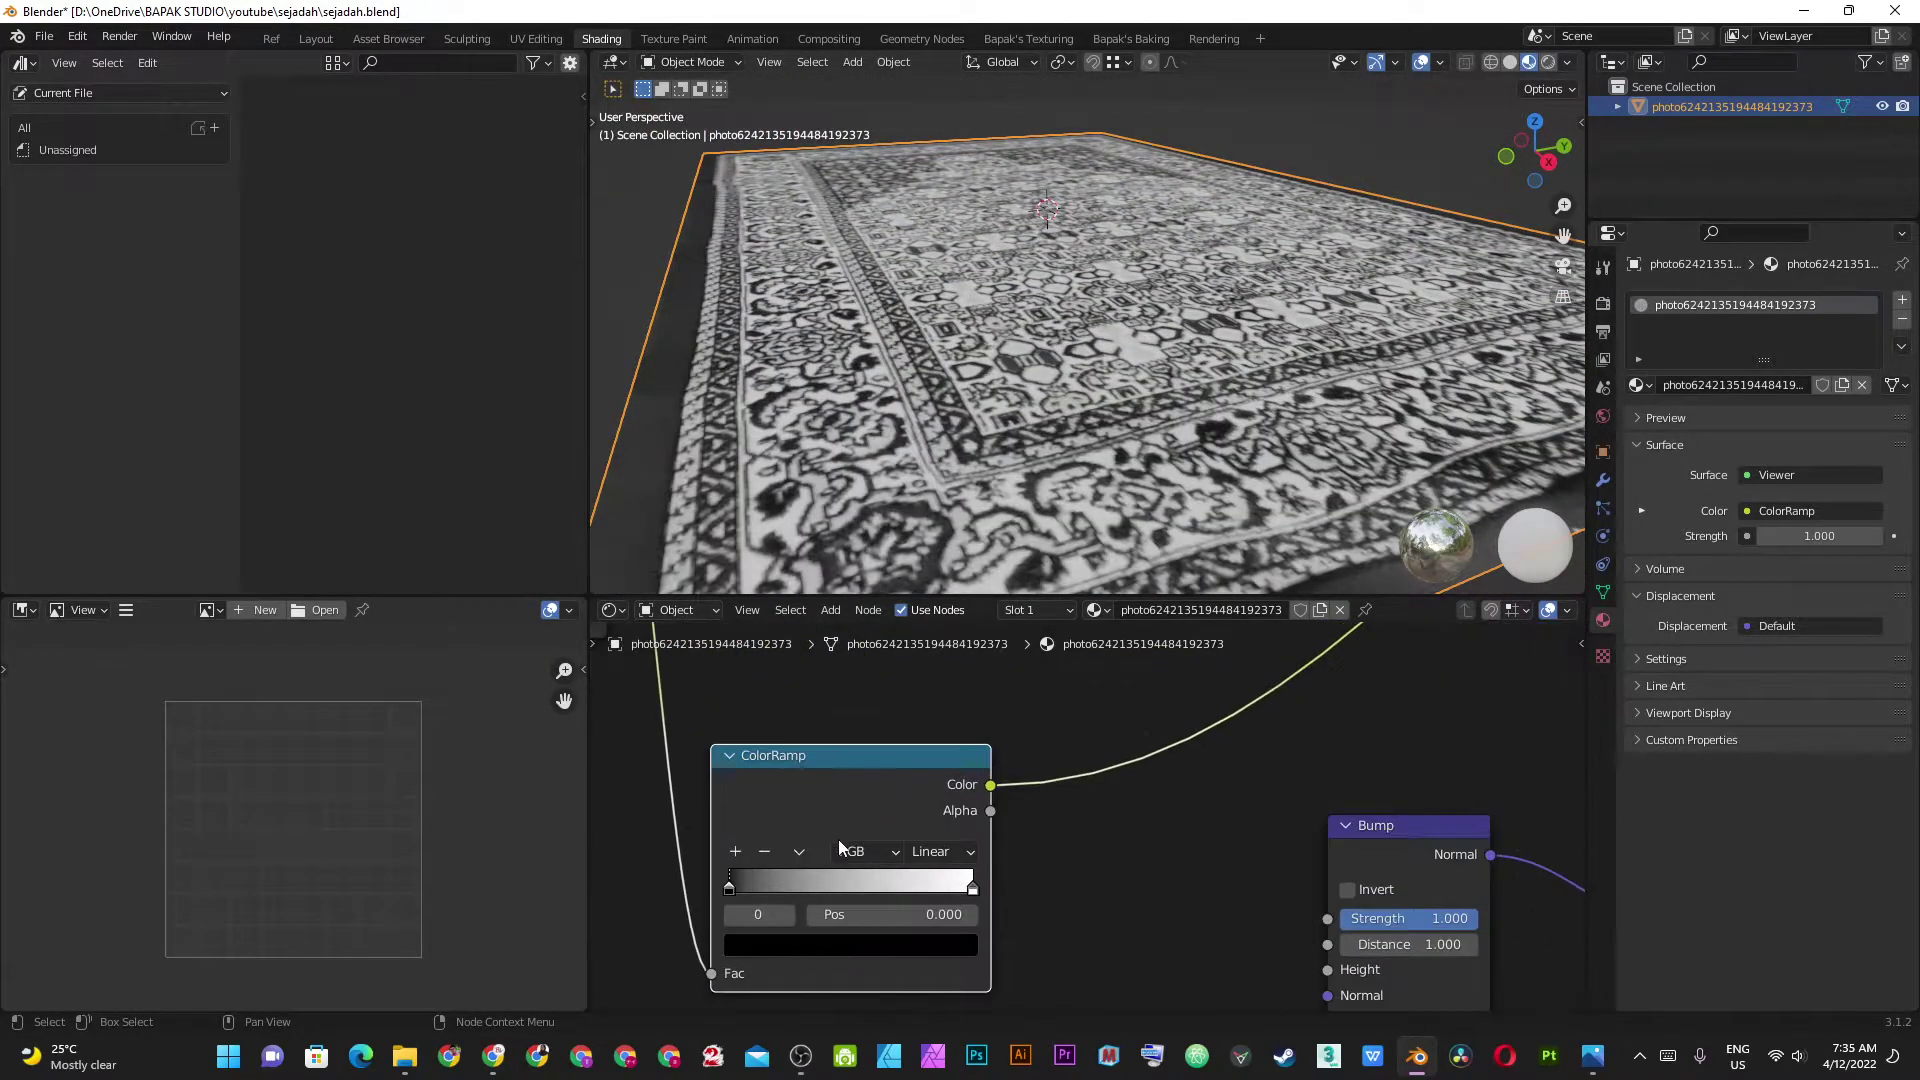
Move the ColorRamp black stop to 0.095 and the white stop to 0.968.
mouse_move(730, 890)
mouse_down()
mouse_move(788, 890)
mouse_move(651, 862)
mouse_up()
mouse_move(987, 878)
mouse_down()
mouse_move(934, 878)
mouse_move(986, 875)
mouse_move(975, 887)
mouse_up()
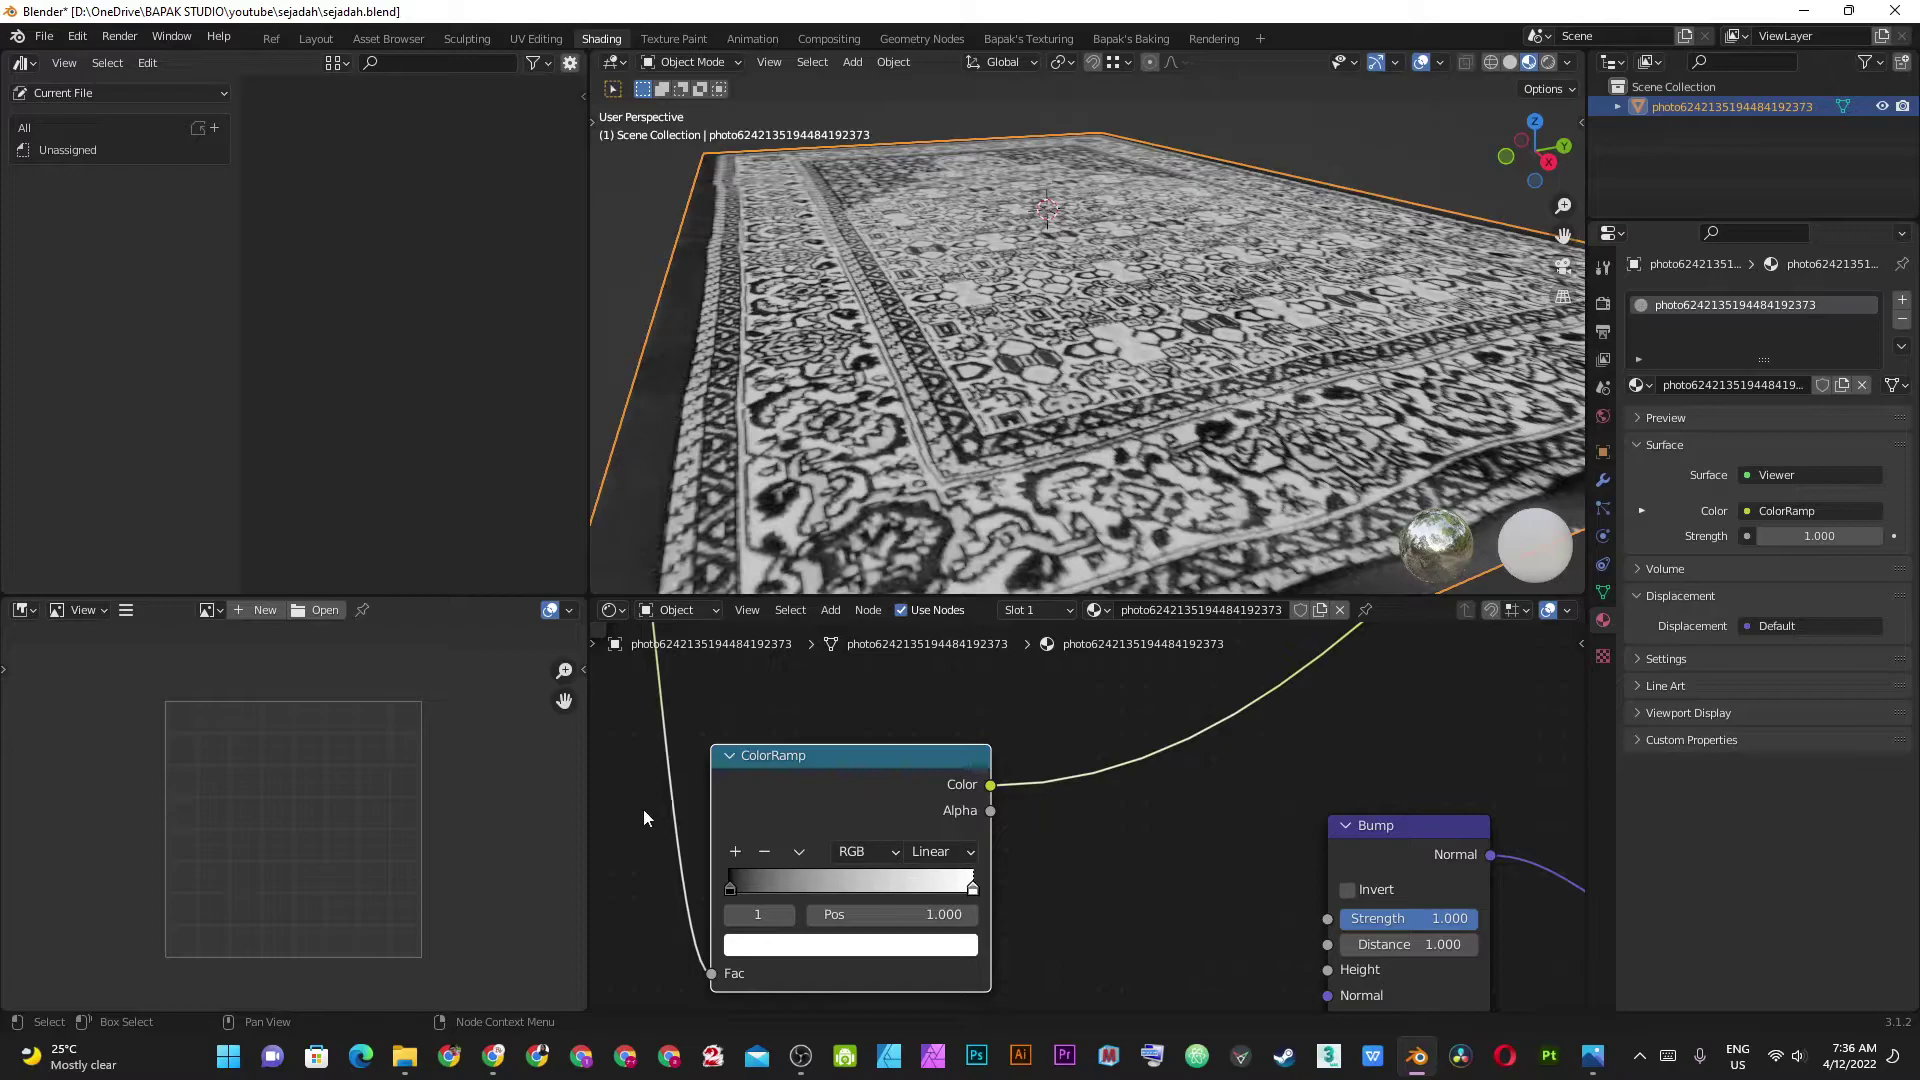
drag(727, 884, 756, 886)
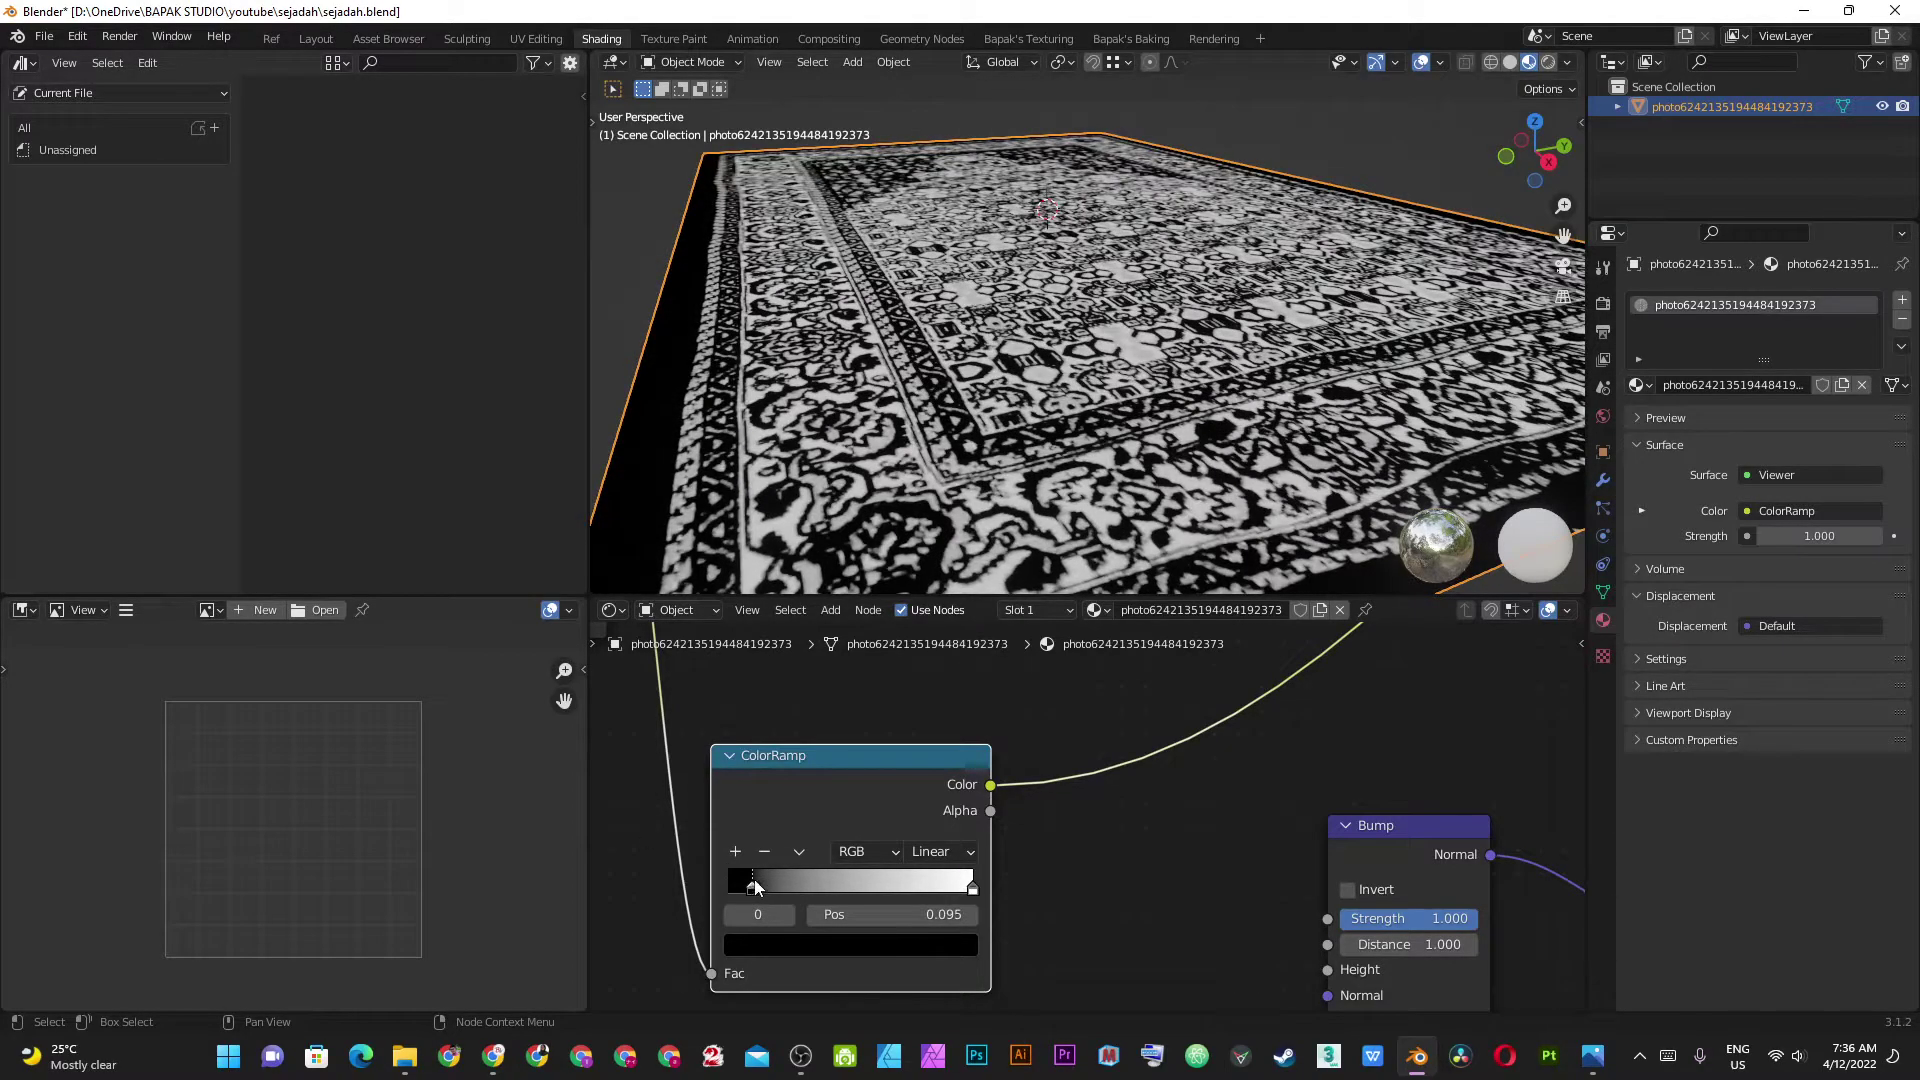
drag(966, 890, 964, 888)
mouse_move(1000, 380)
middle_down()
mouse_move(1067, 318)
mouse_move(960, 365)
middle_up()
scroll(960, 365, up, 3)
scroll(959, 365, up, 3)
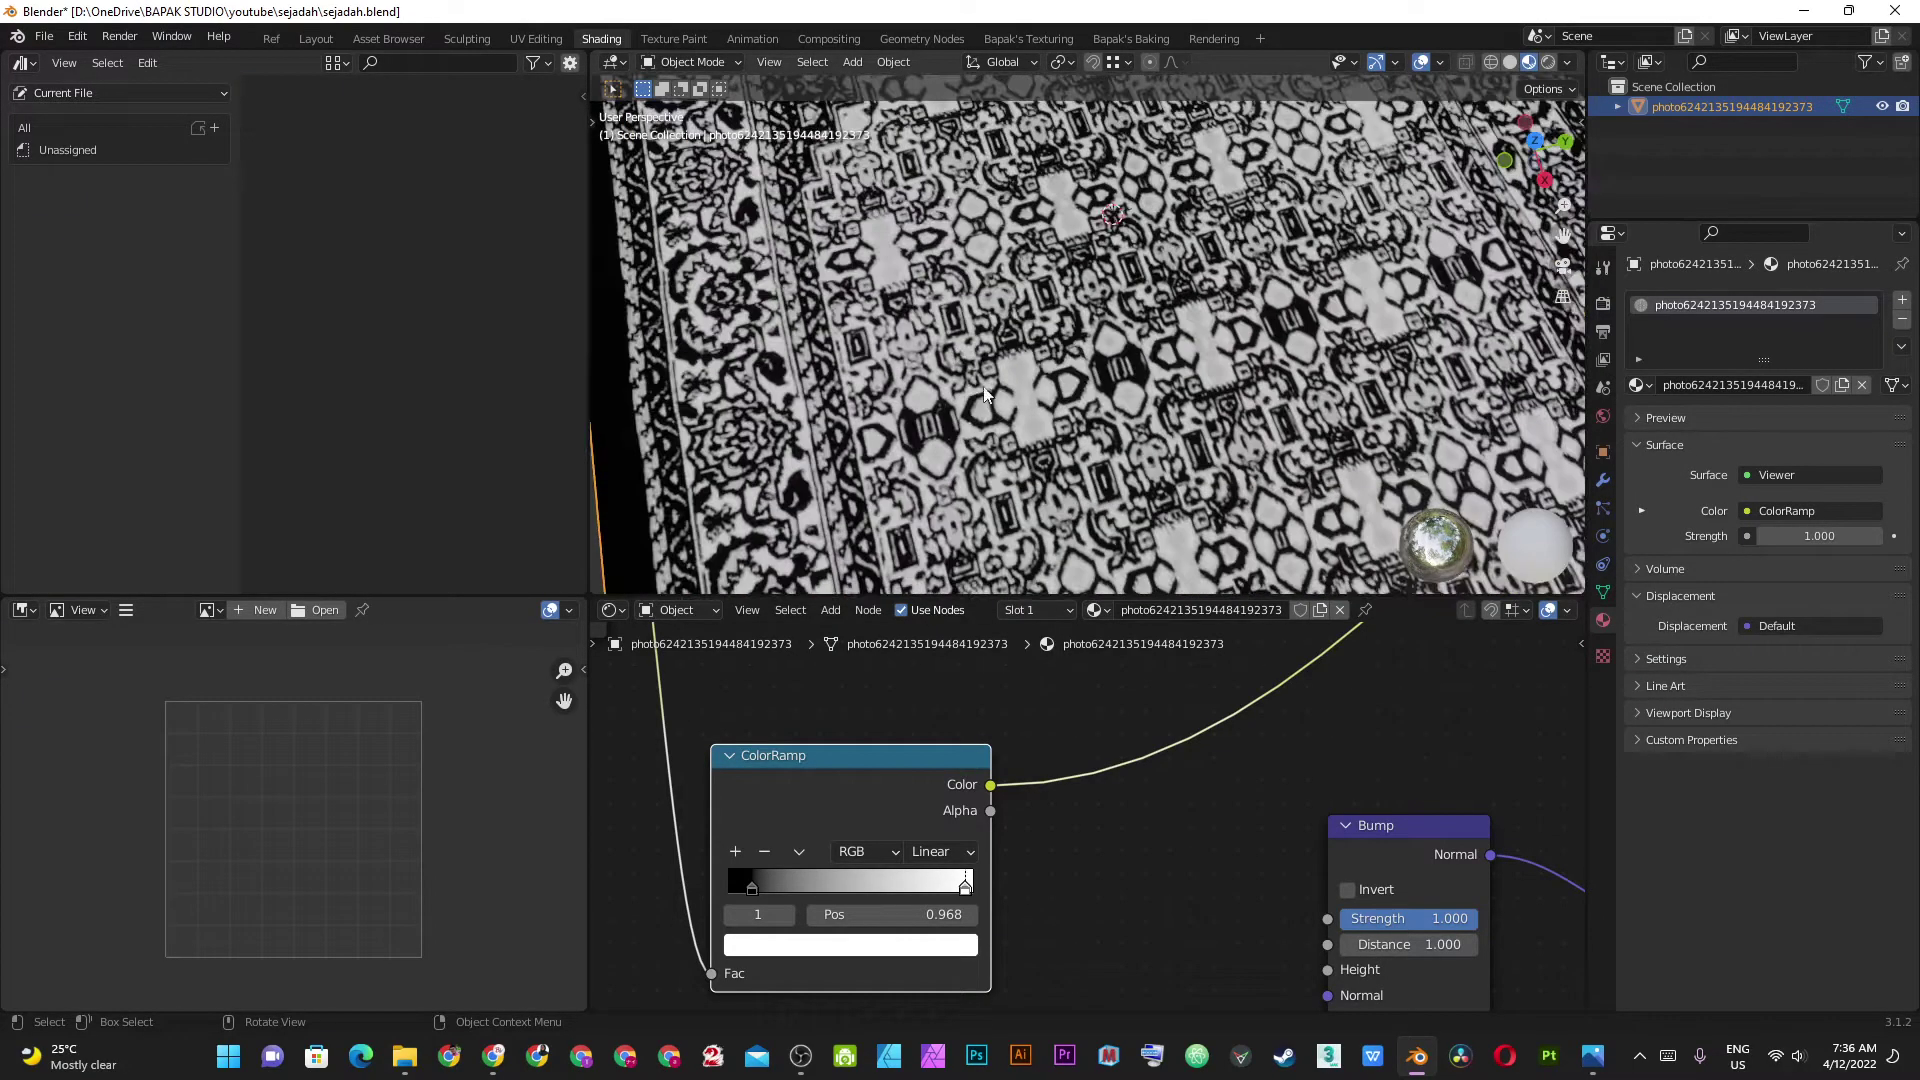
scroll(954, 370, up, 3)
mouse_move(1193, 742)
middle_down()
mouse_move(1110, 916)
mouse_move(1040, 753)
middle_up()
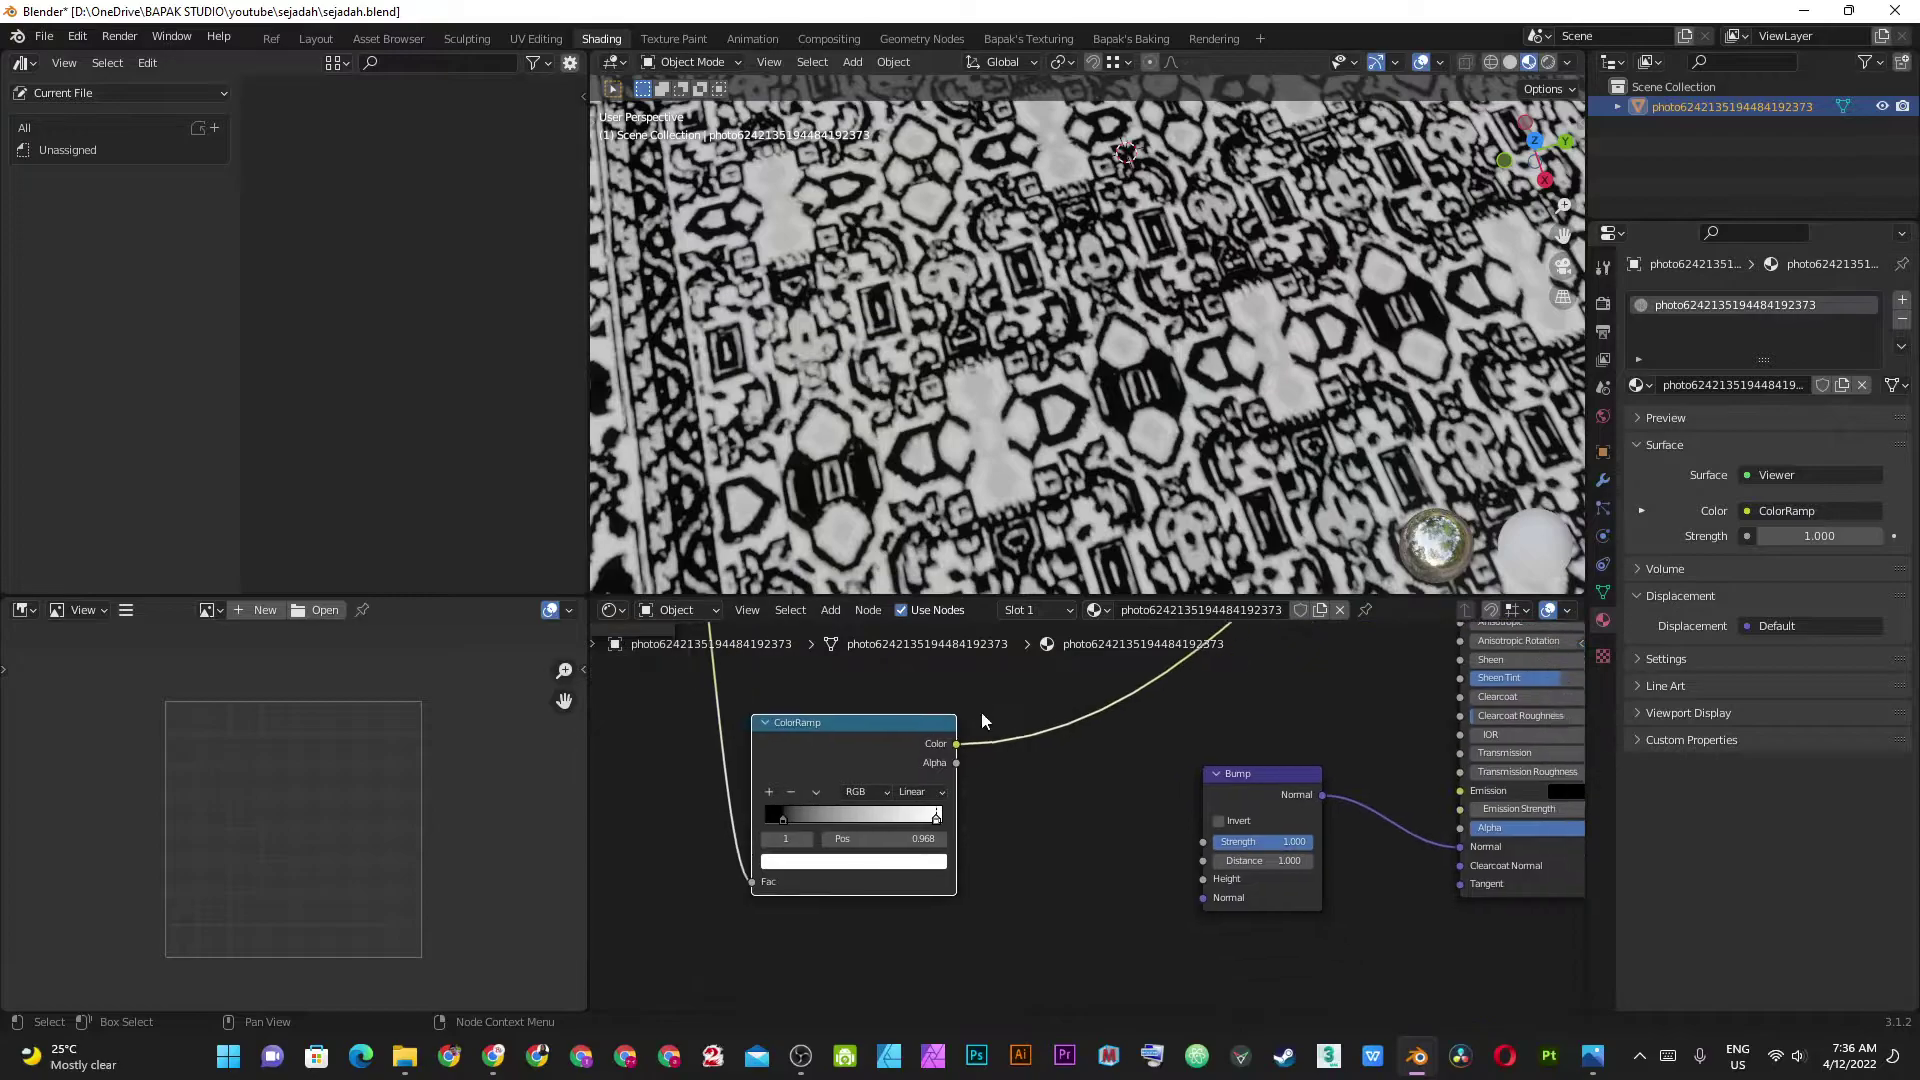
Add a Mix node with ColorRamp Color feeding its Fac, and preview its output.
key(shift+a)
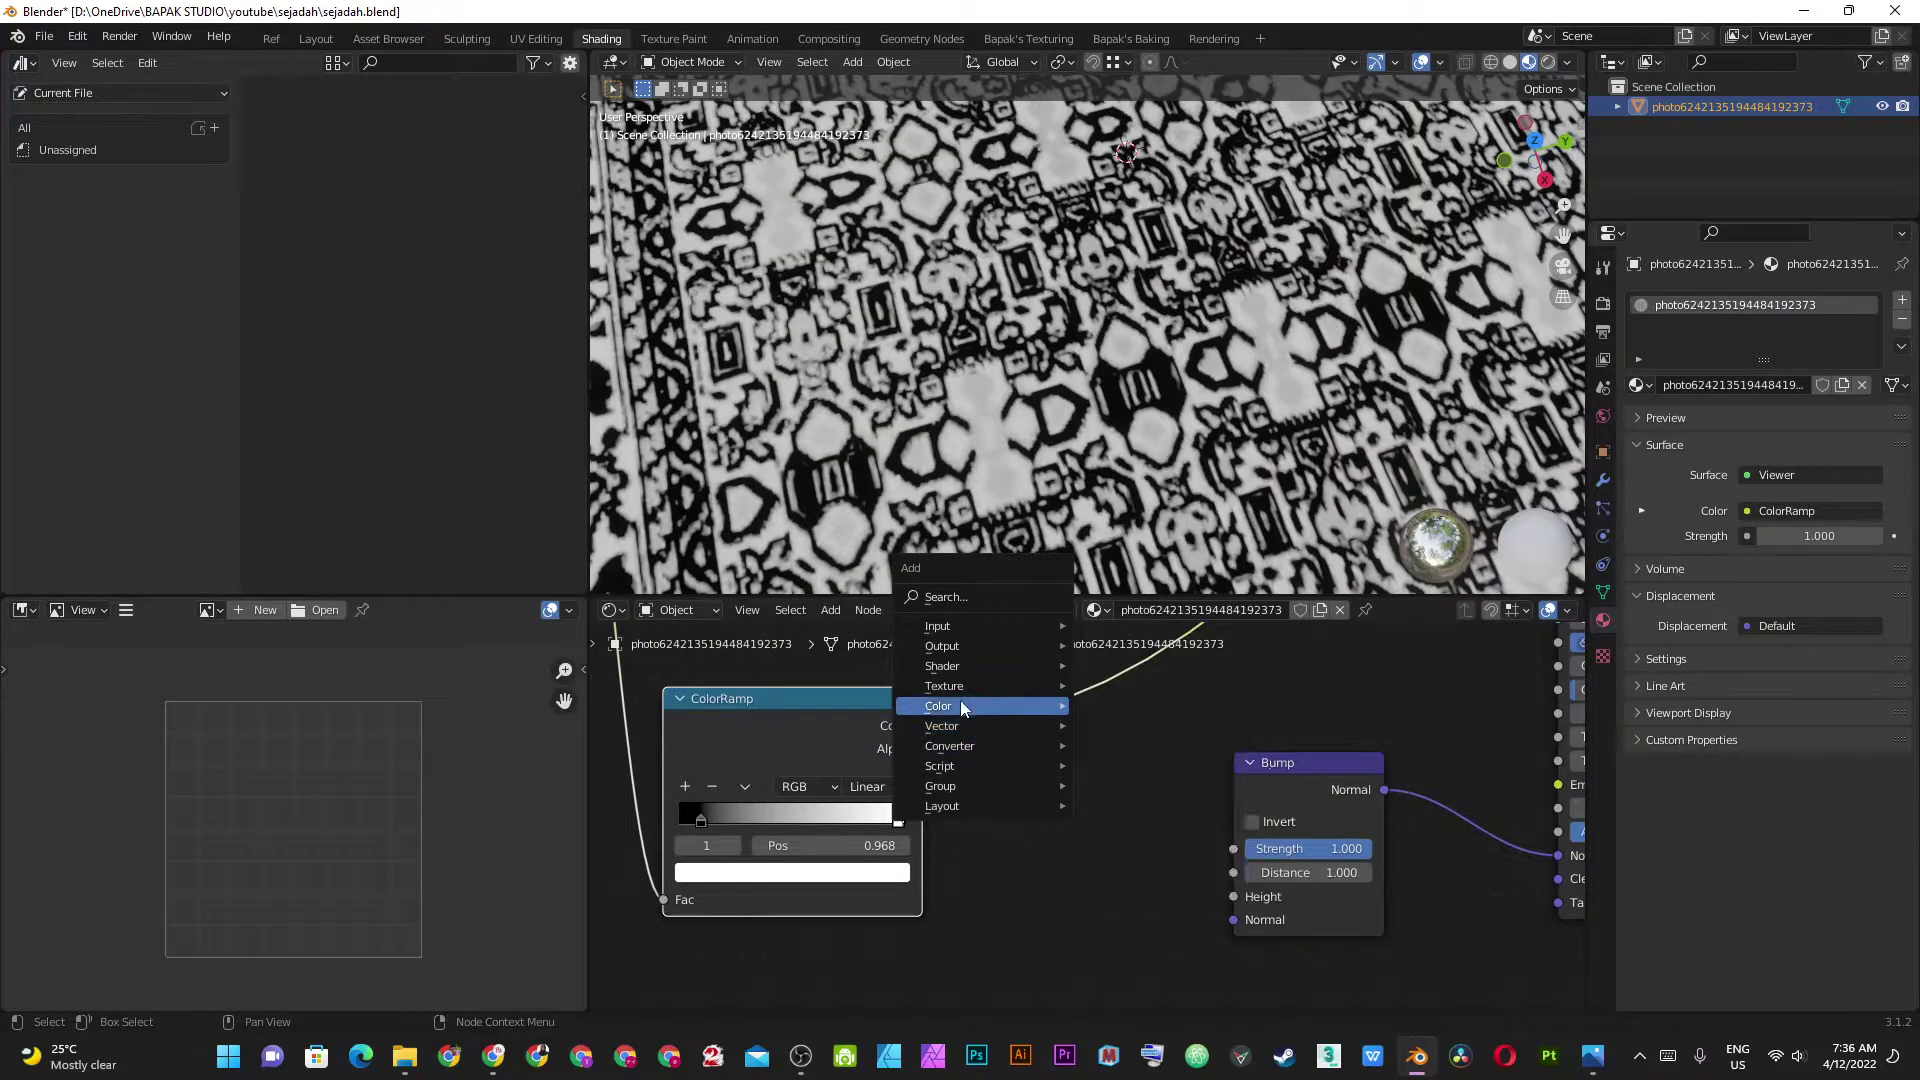
click(1186, 812)
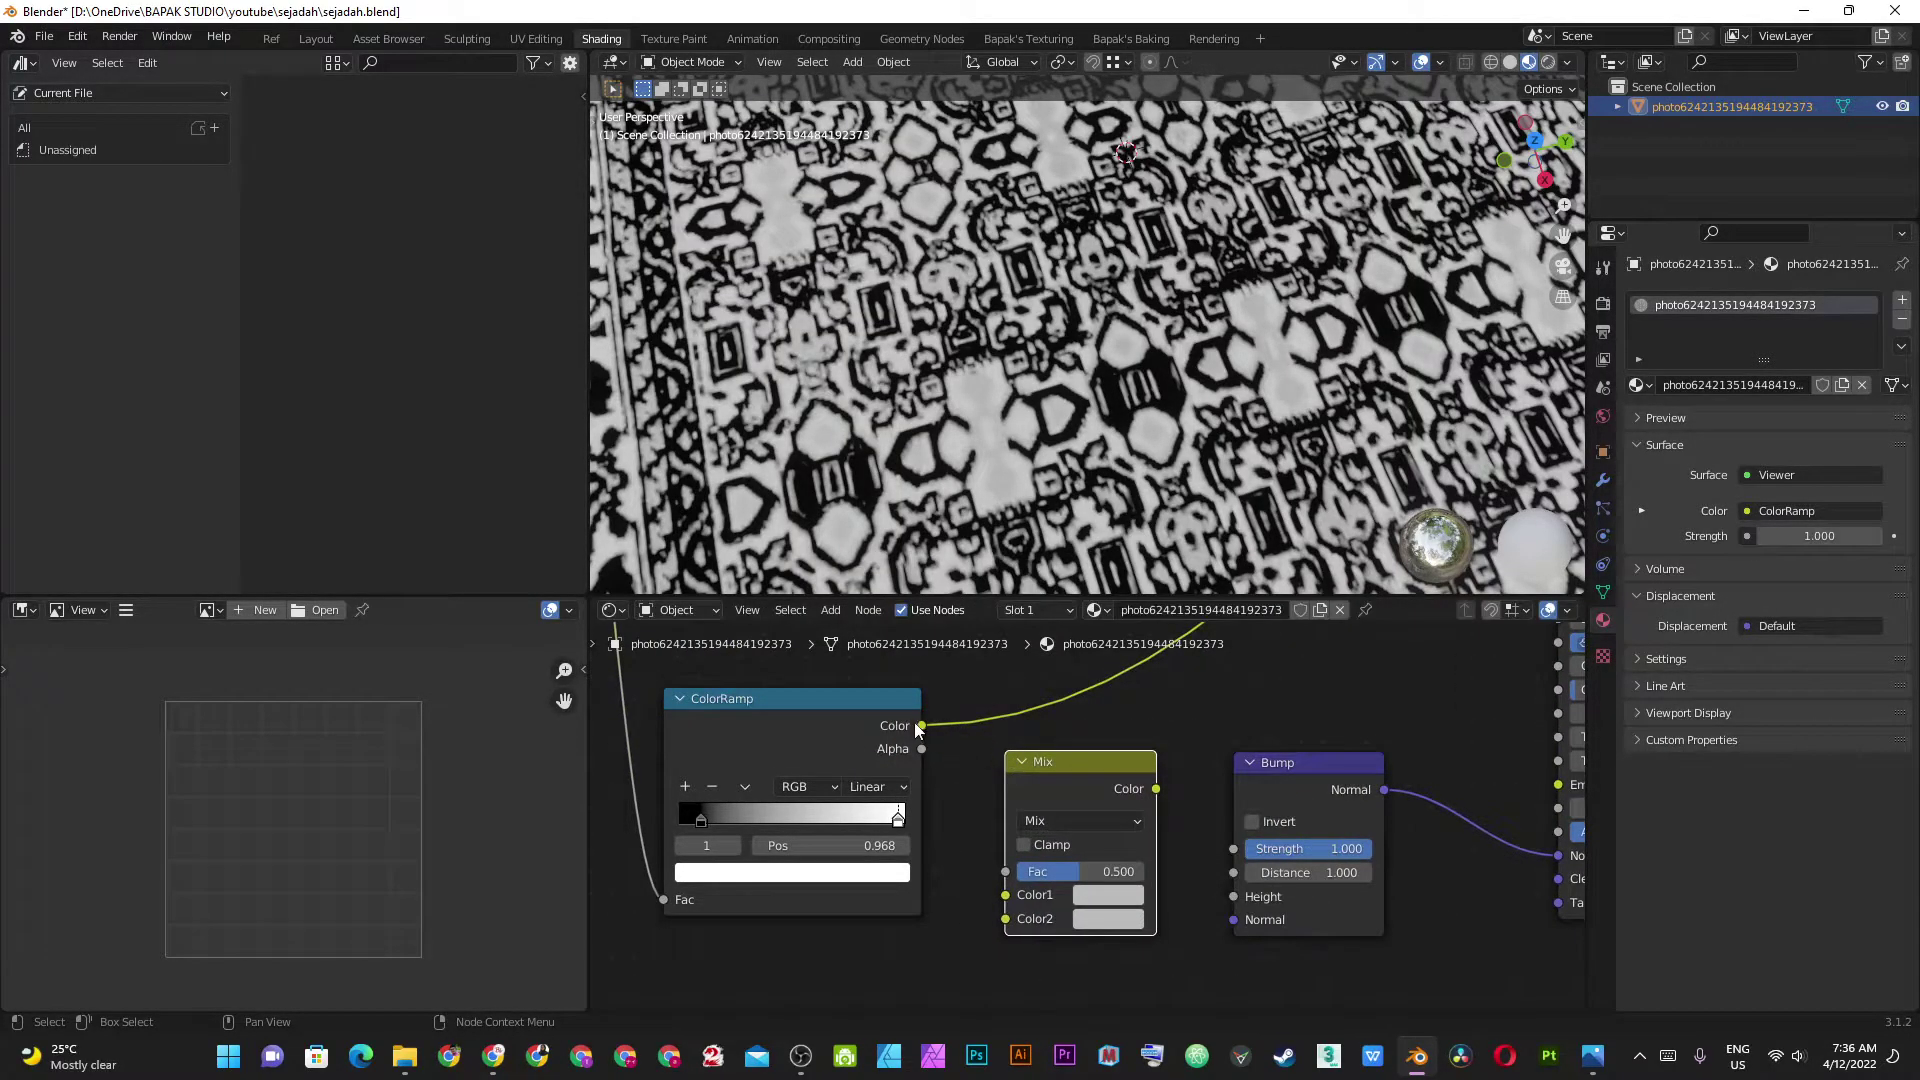
drag(921, 725, 1005, 871)
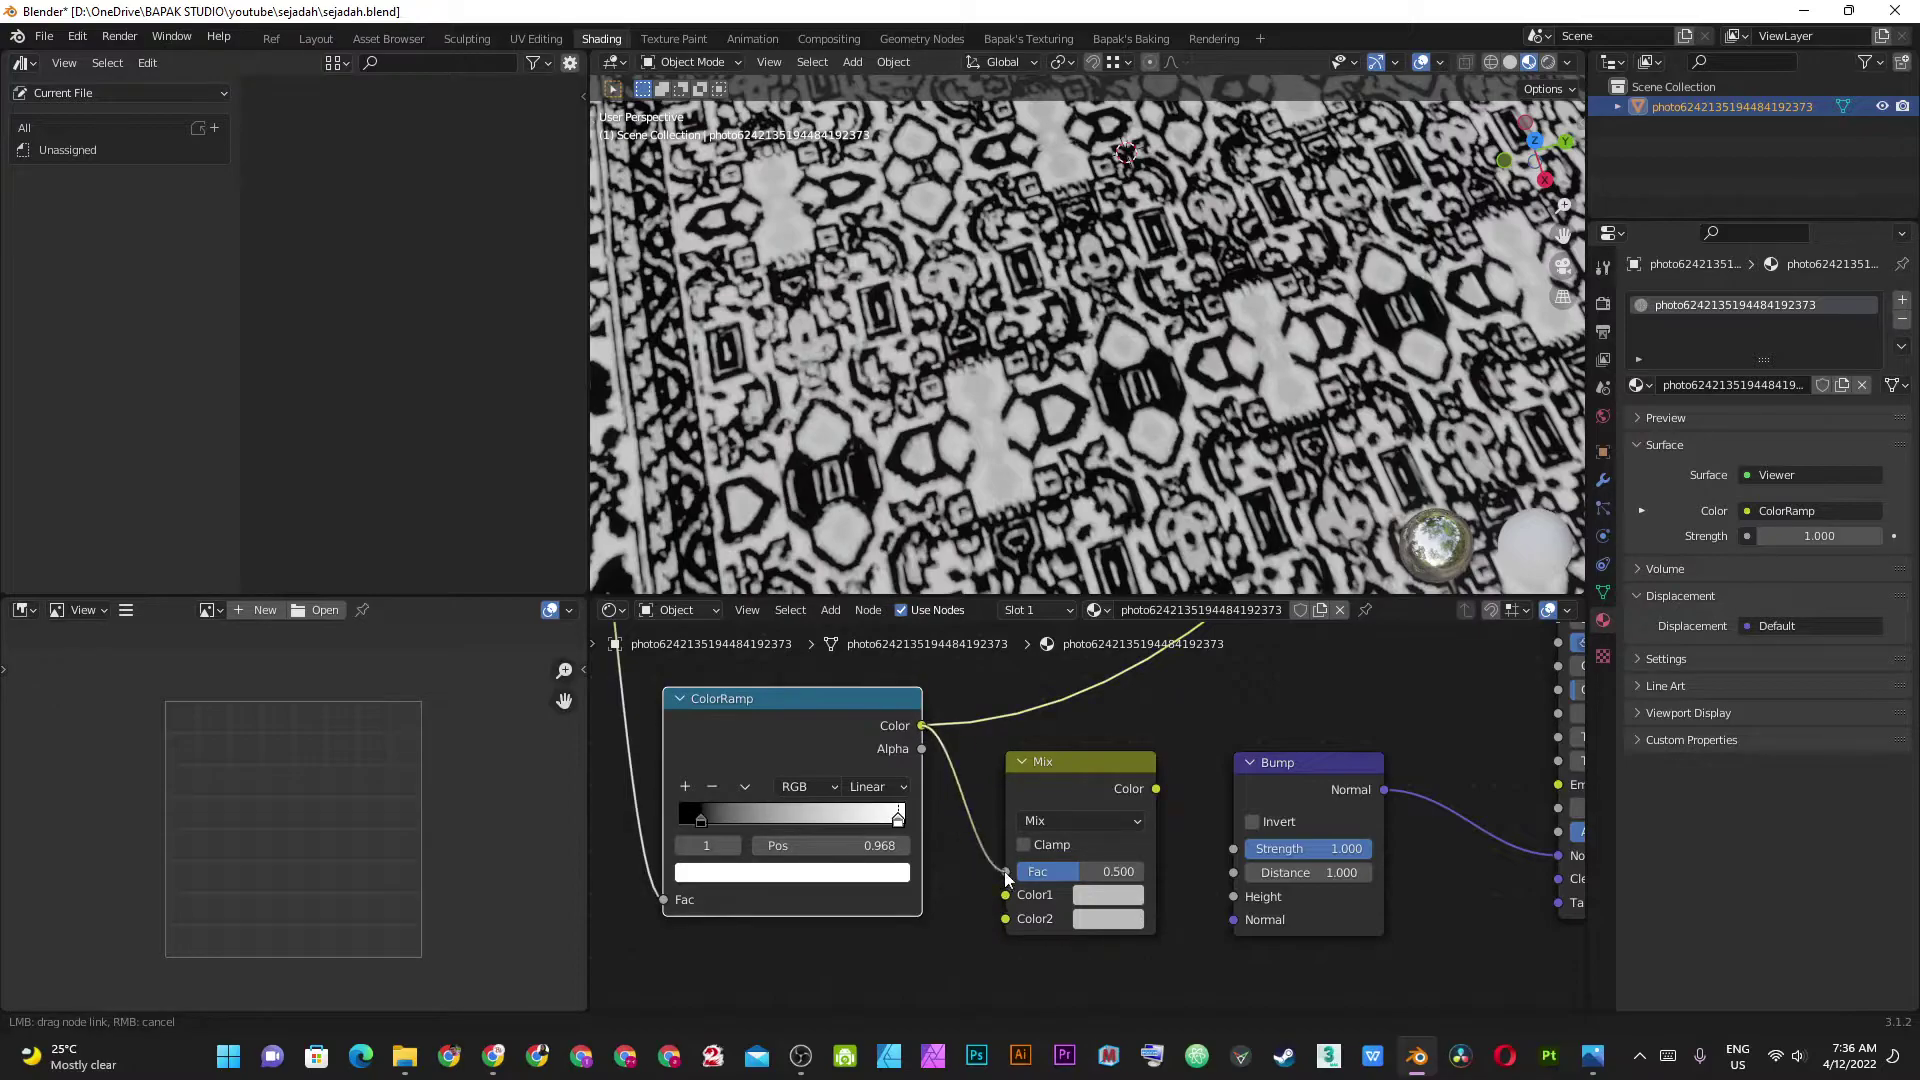
ctrl+shift+click(1110, 771)
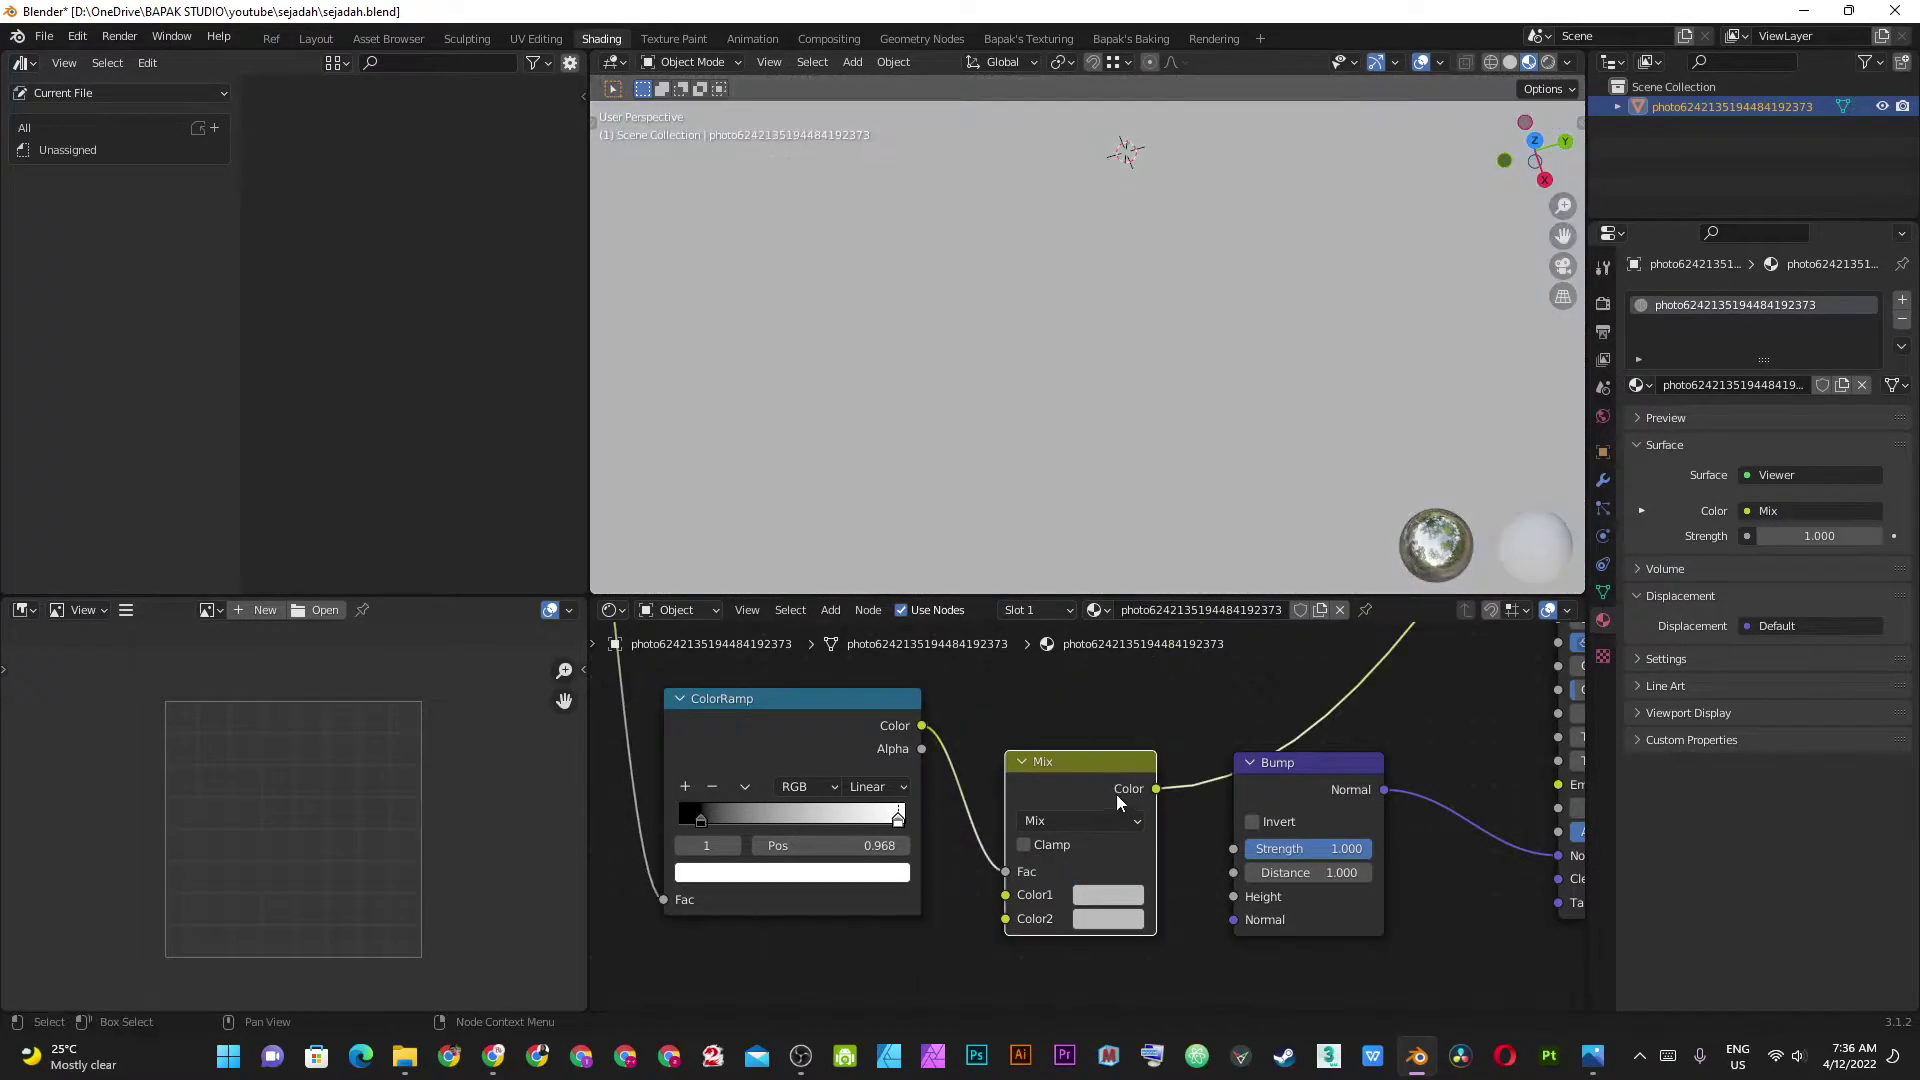
Set the Mix node's Color1 brightness to 0.6 and Color2 brightness to 0.4.
click(1128, 895)
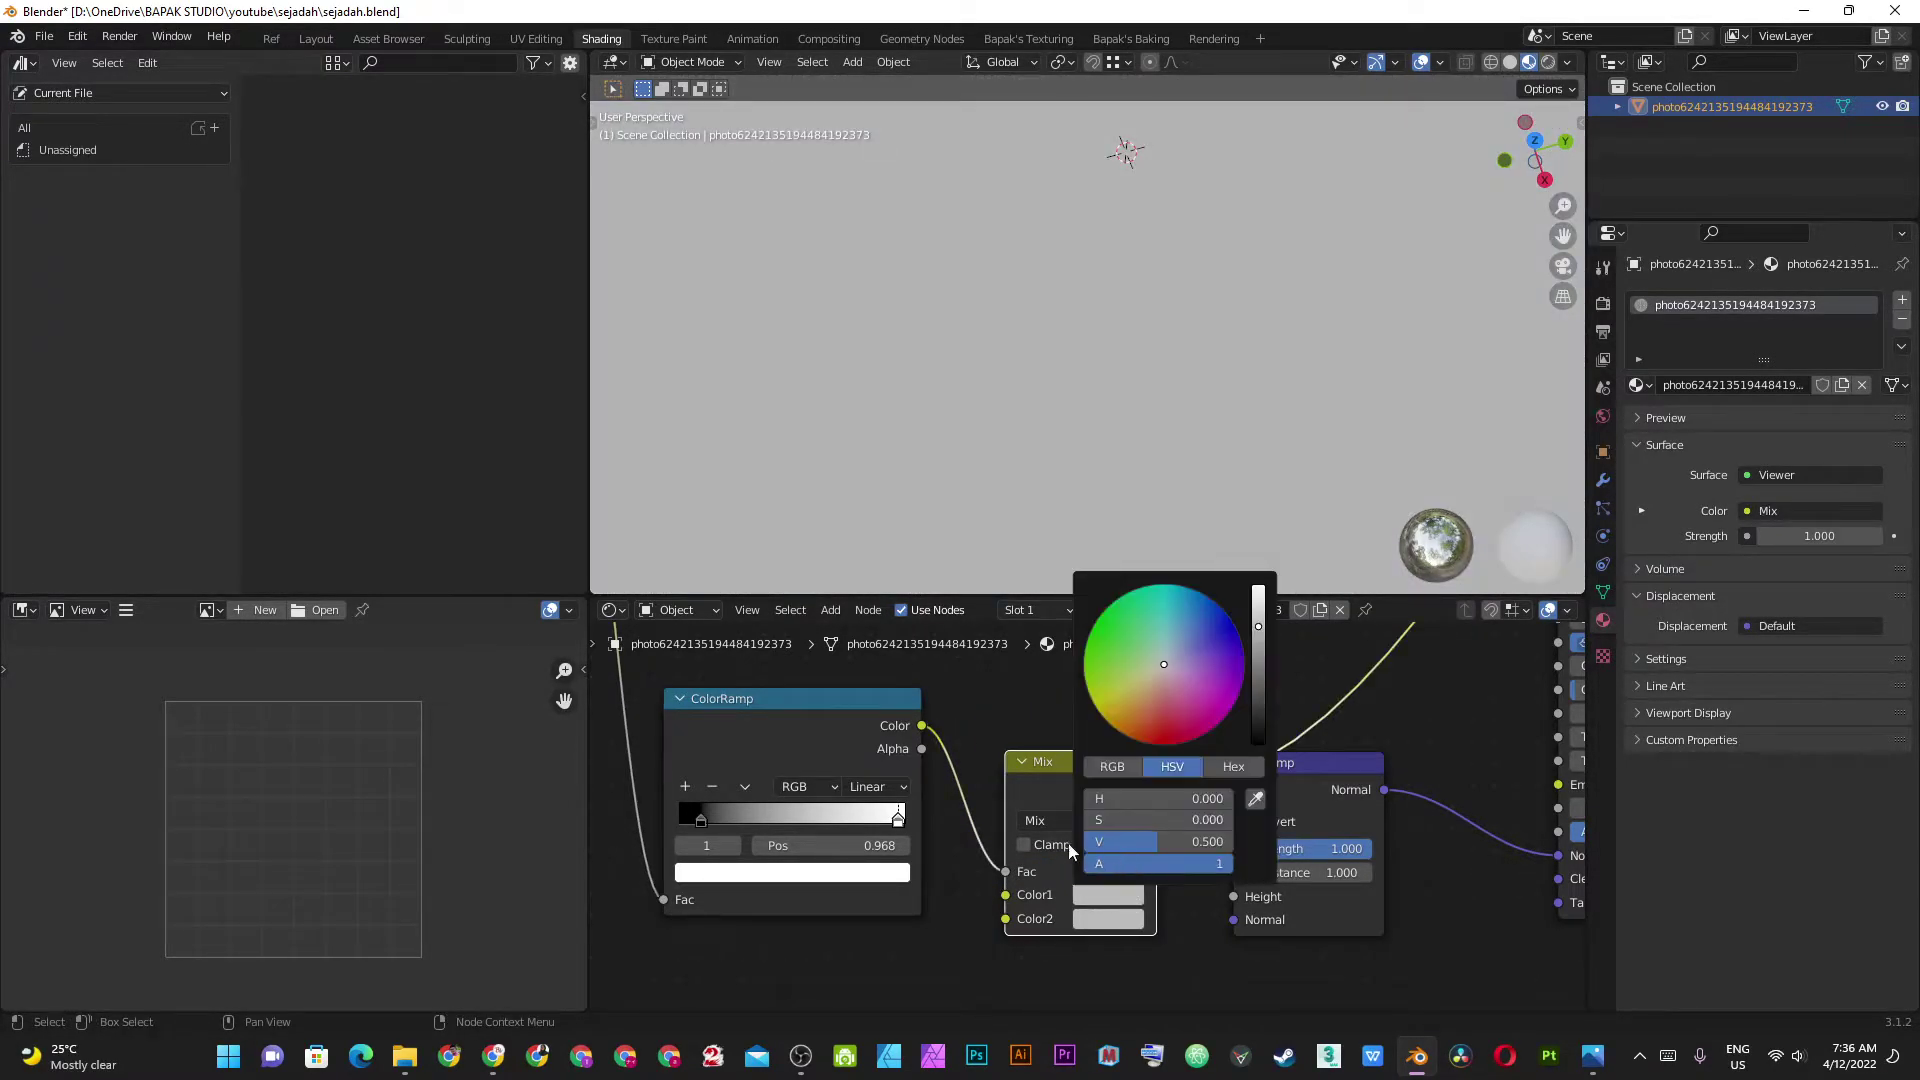
click(1166, 837)
key(Return)
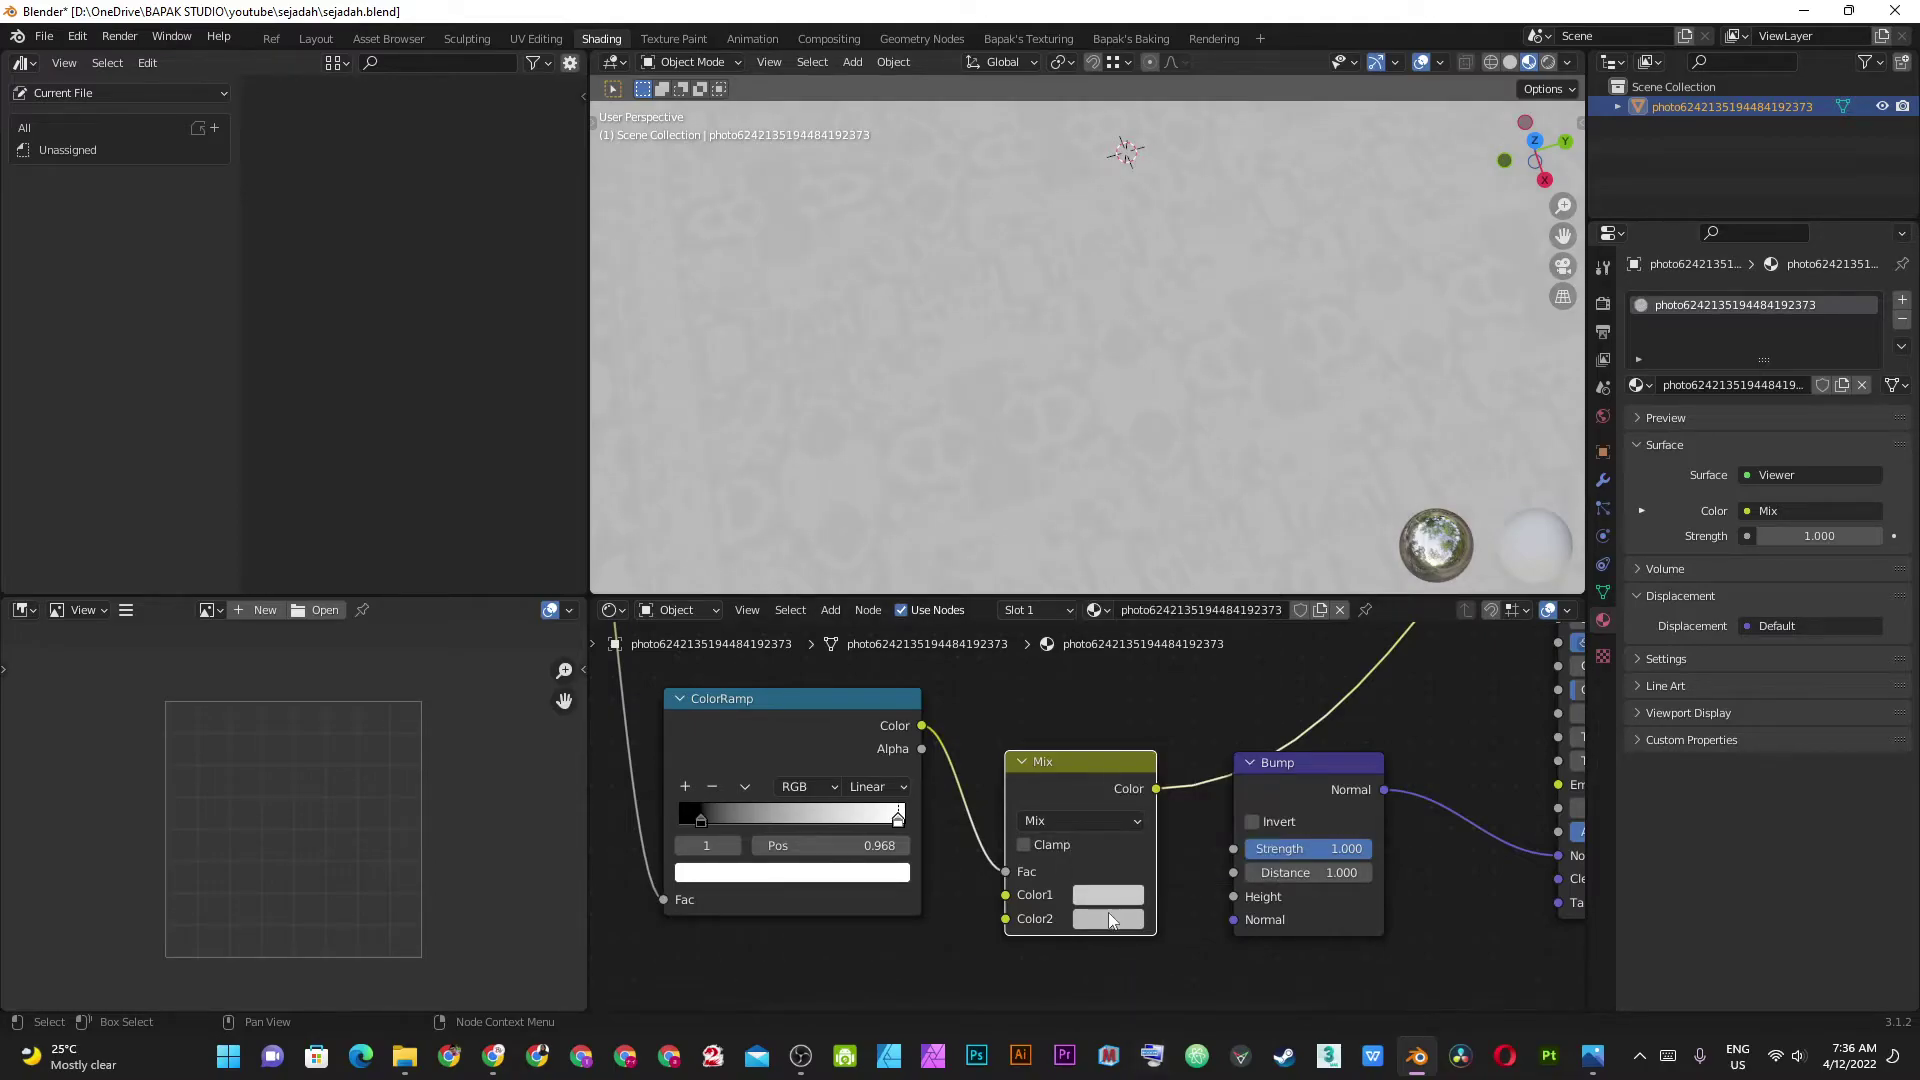
click(1110, 894)
click(1150, 864)
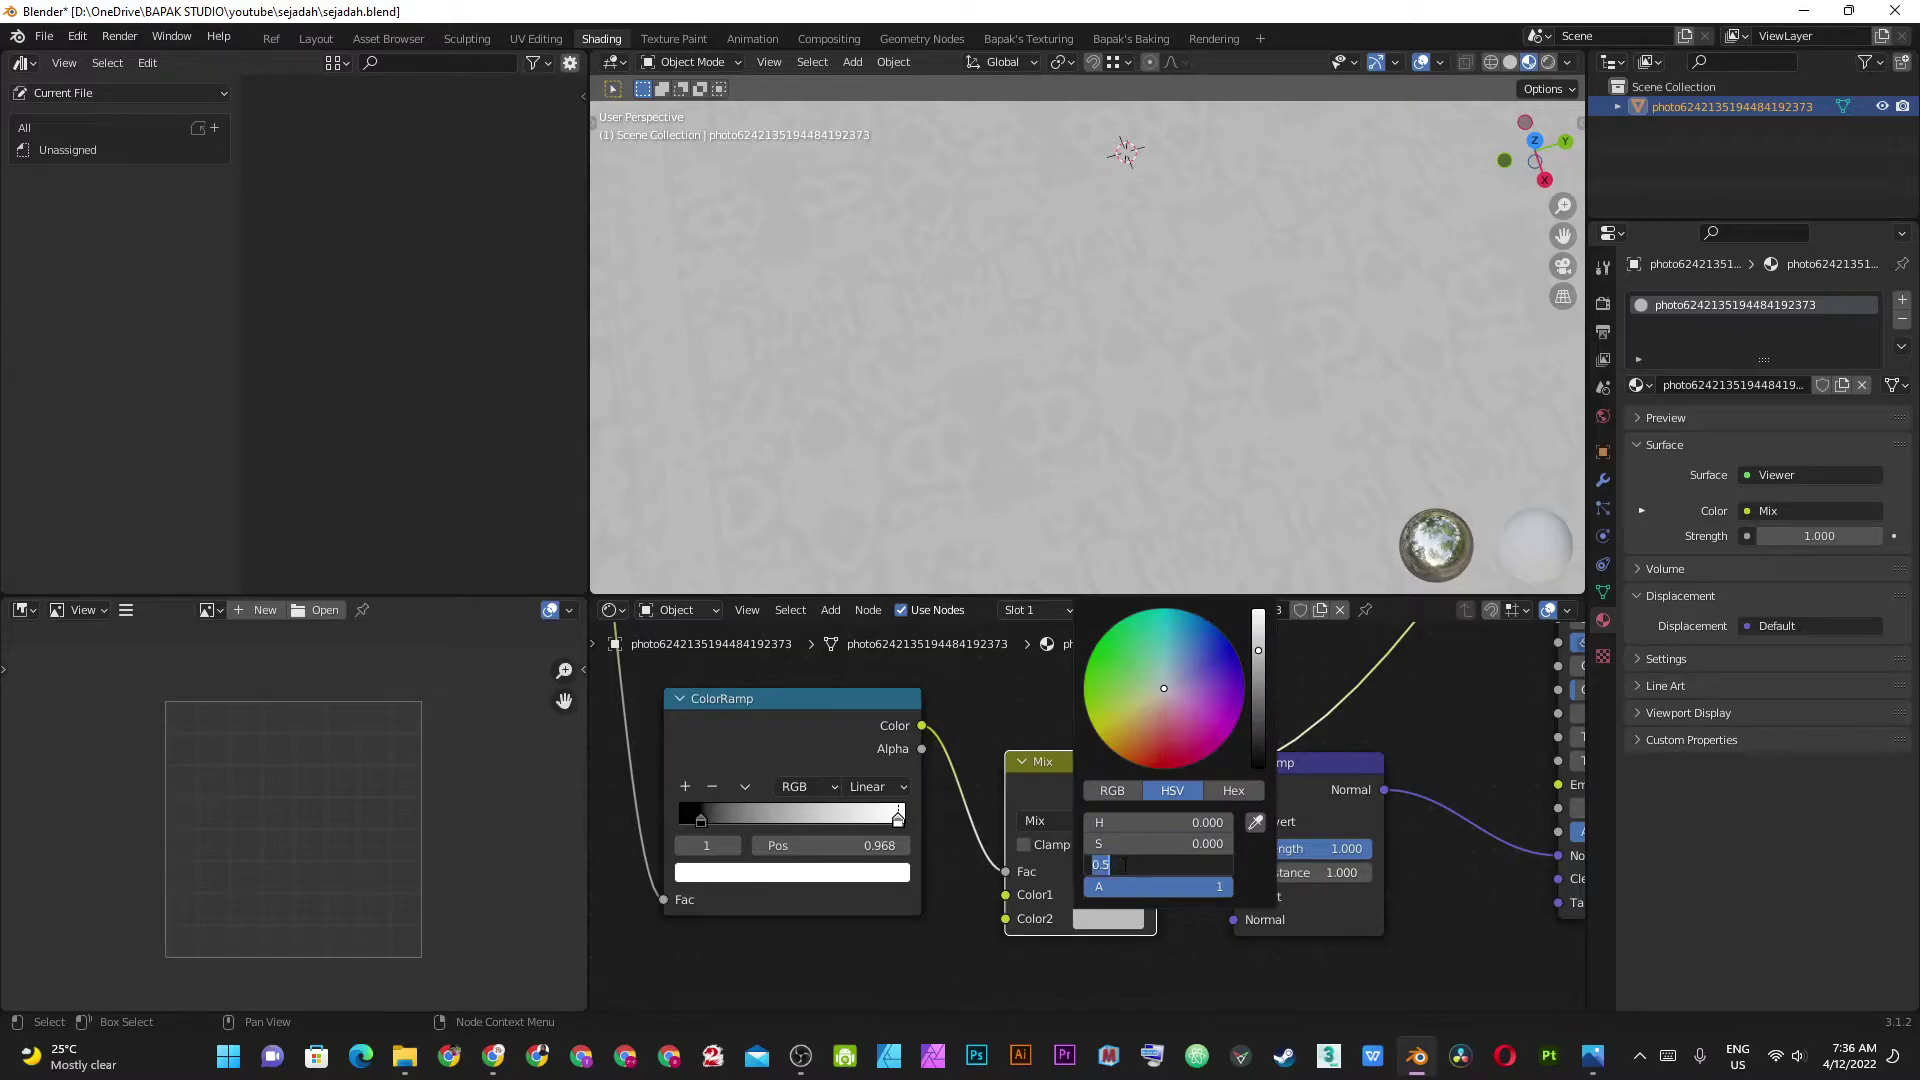
key(Return)
Connect the Mix node's output to the Bump node's Height input.
mouse_move(980, 330)
middle_down()
mouse_move(1008, 240)
mouse_move(1071, 450)
mouse_move(1045, 424)
mouse_move(1135, 377)
middle_up()
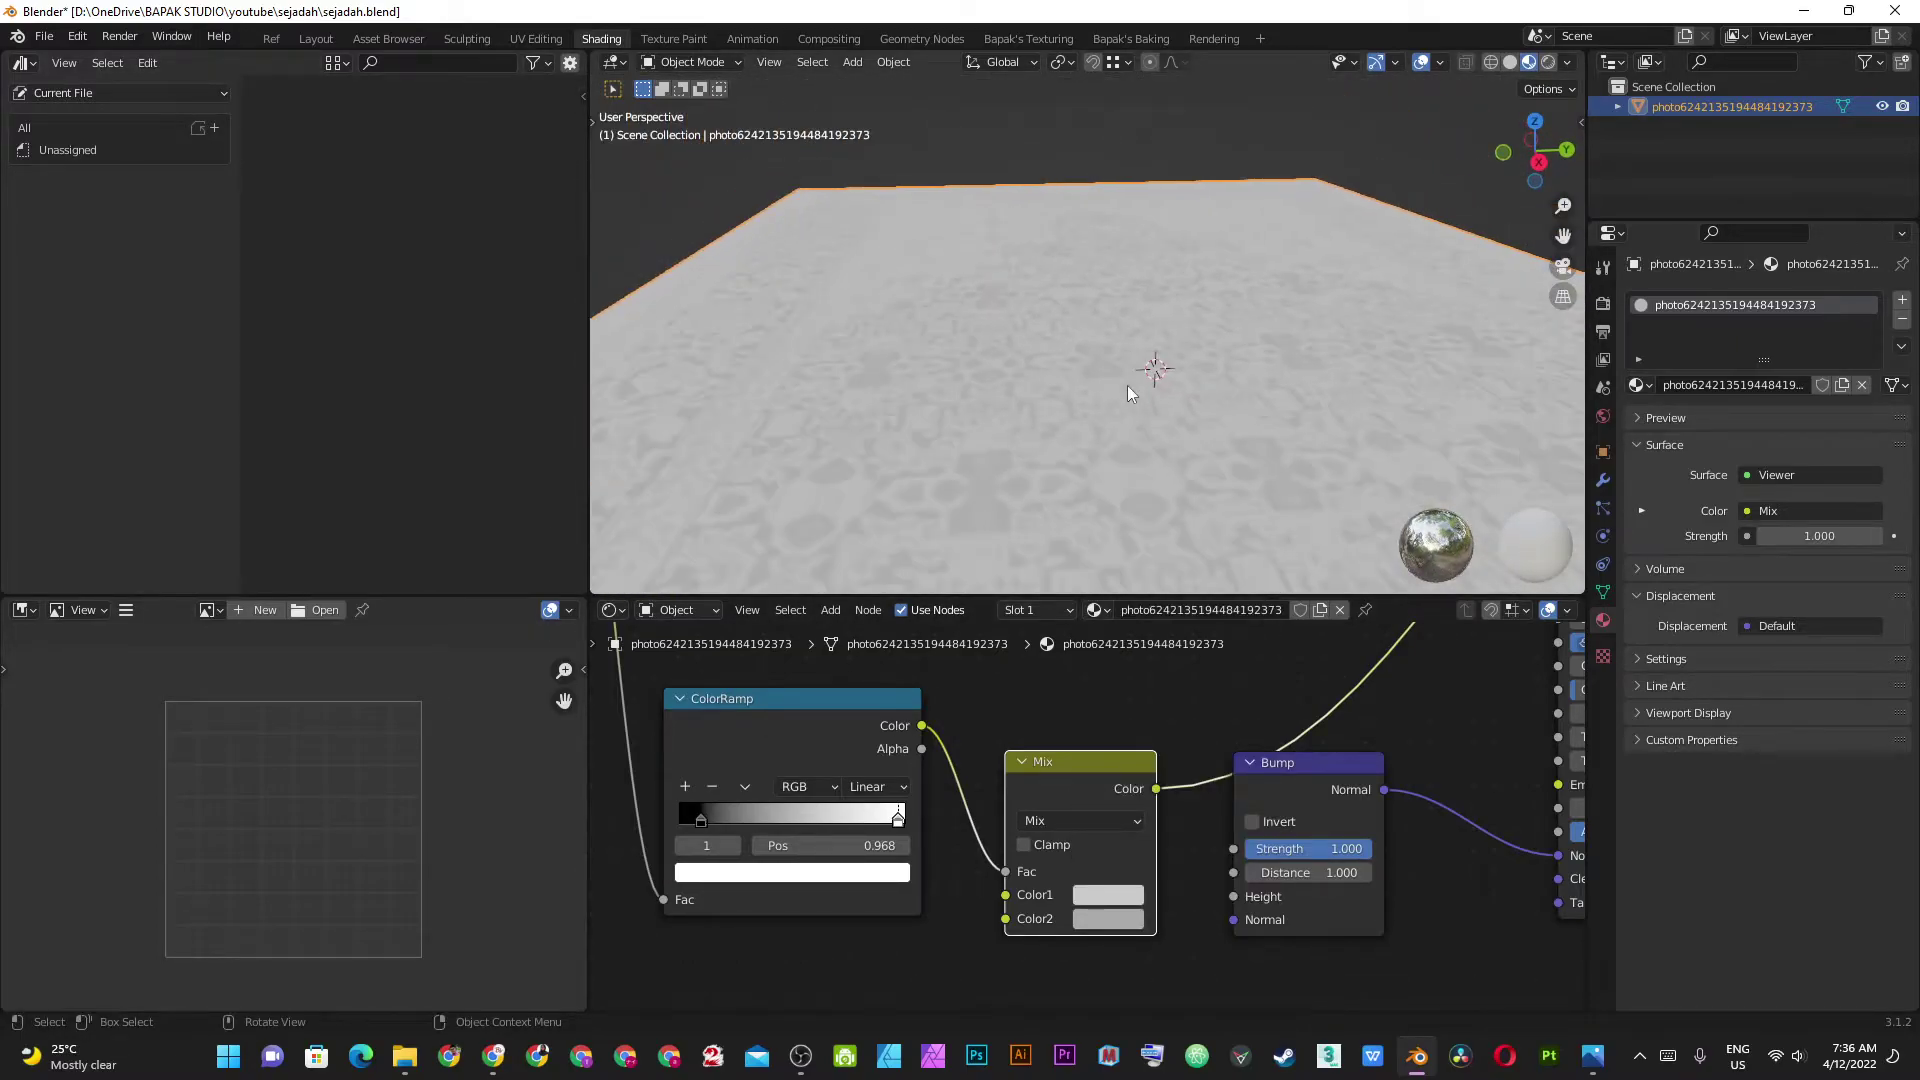
scroll(1245, 786, up, 1)
middle_drag(1245, 786, 1024, 747)
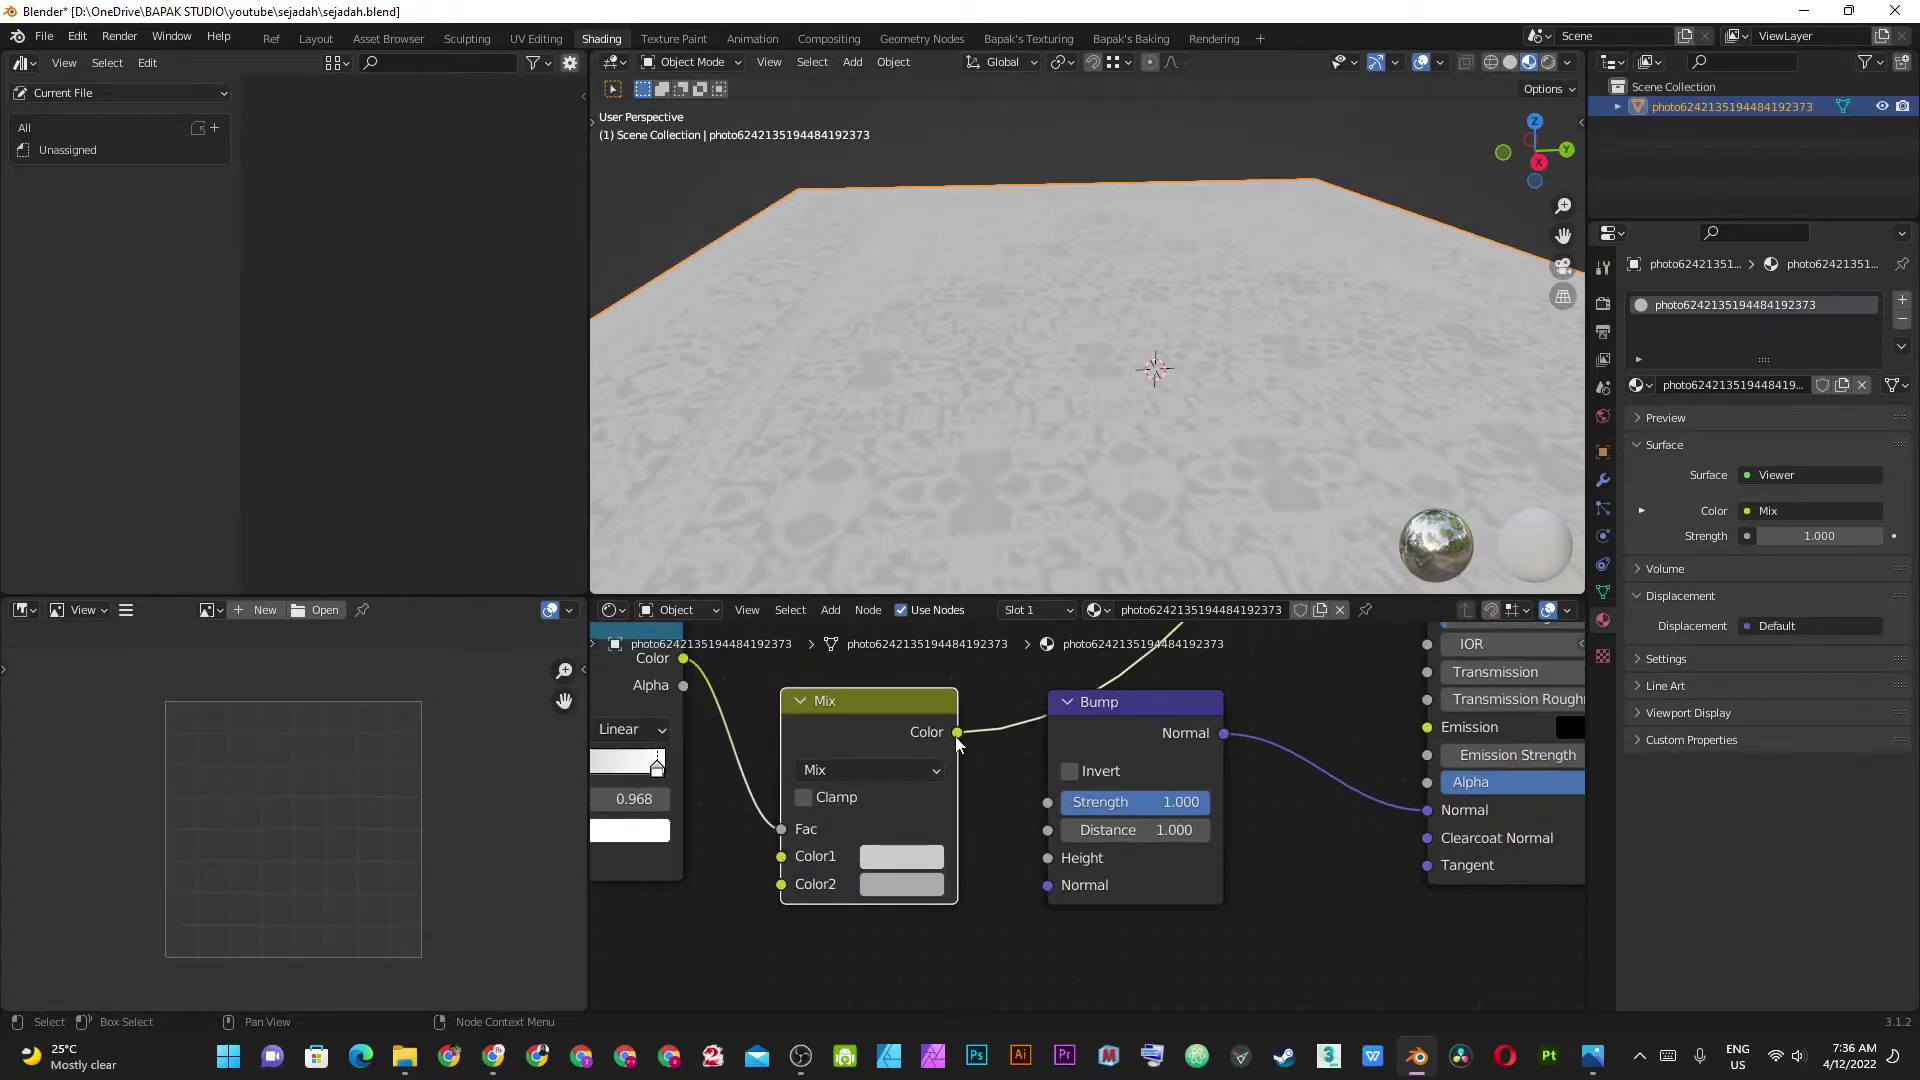
drag(957, 732, 1047, 857)
scroll(1329, 740, down, 2)
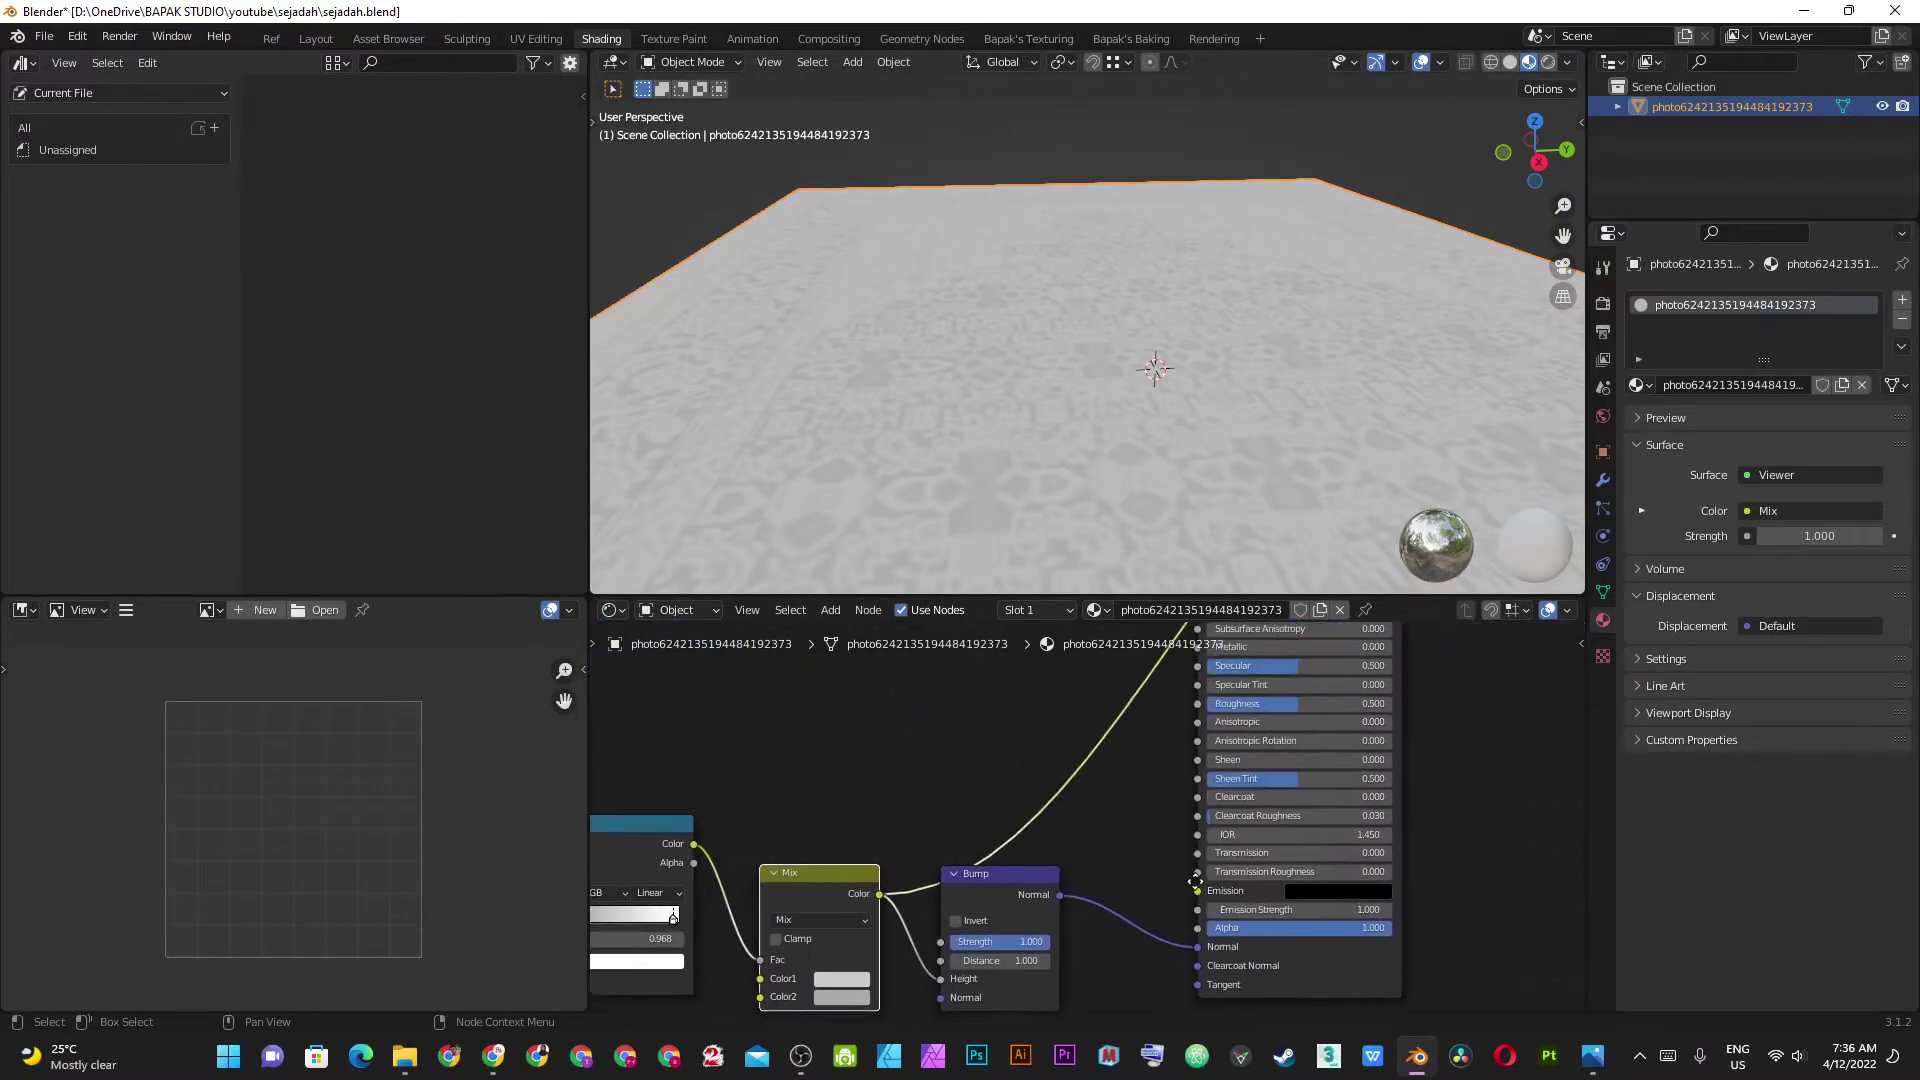
middle_drag(1196, 880, 1076, 1008)
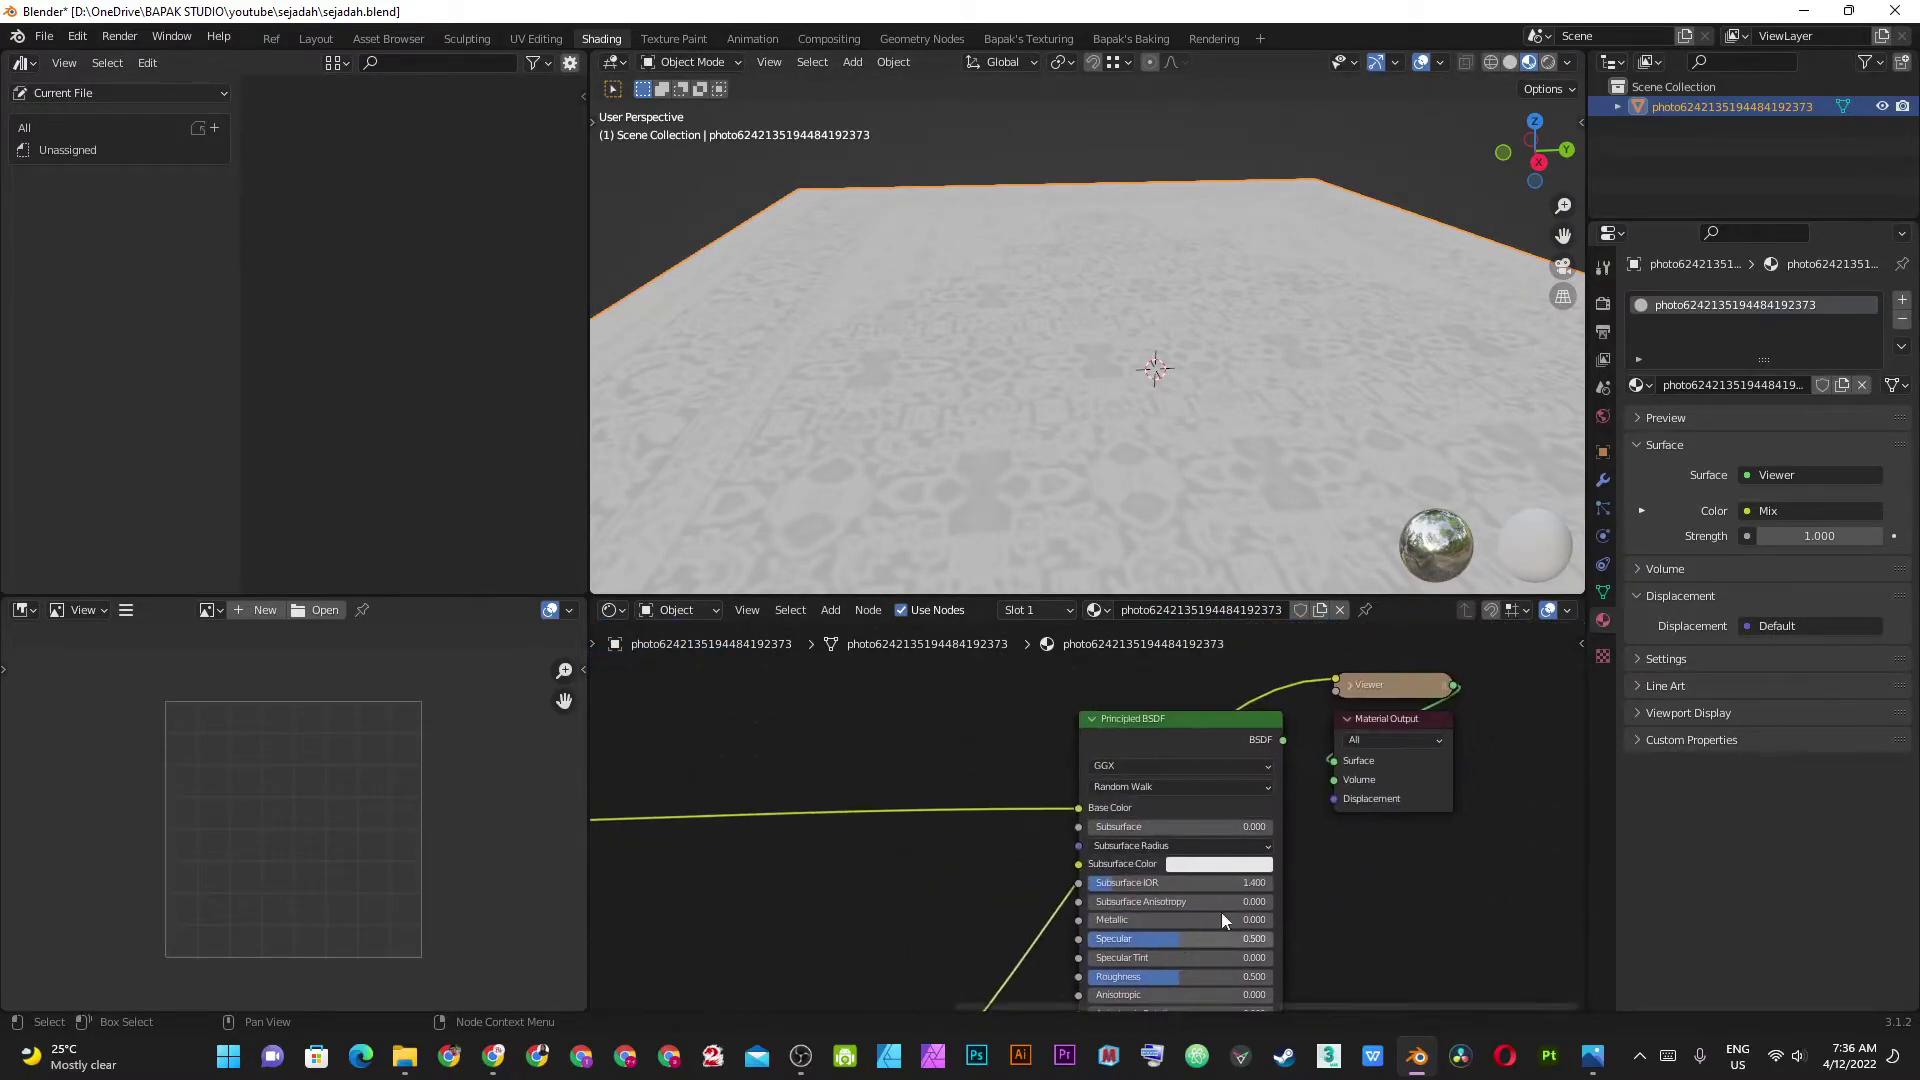
Show the Principled BSDF result on the rug instead of the Viewer preview.
ctrl+shift+click(1251, 735)
mouse_move(1052, 214)
middle_down()
mouse_move(1052, 418)
mouse_move(1190, 476)
mouse_move(1166, 228)
mouse_move(1155, 358)
mouse_move(1124, 390)
middle_up()
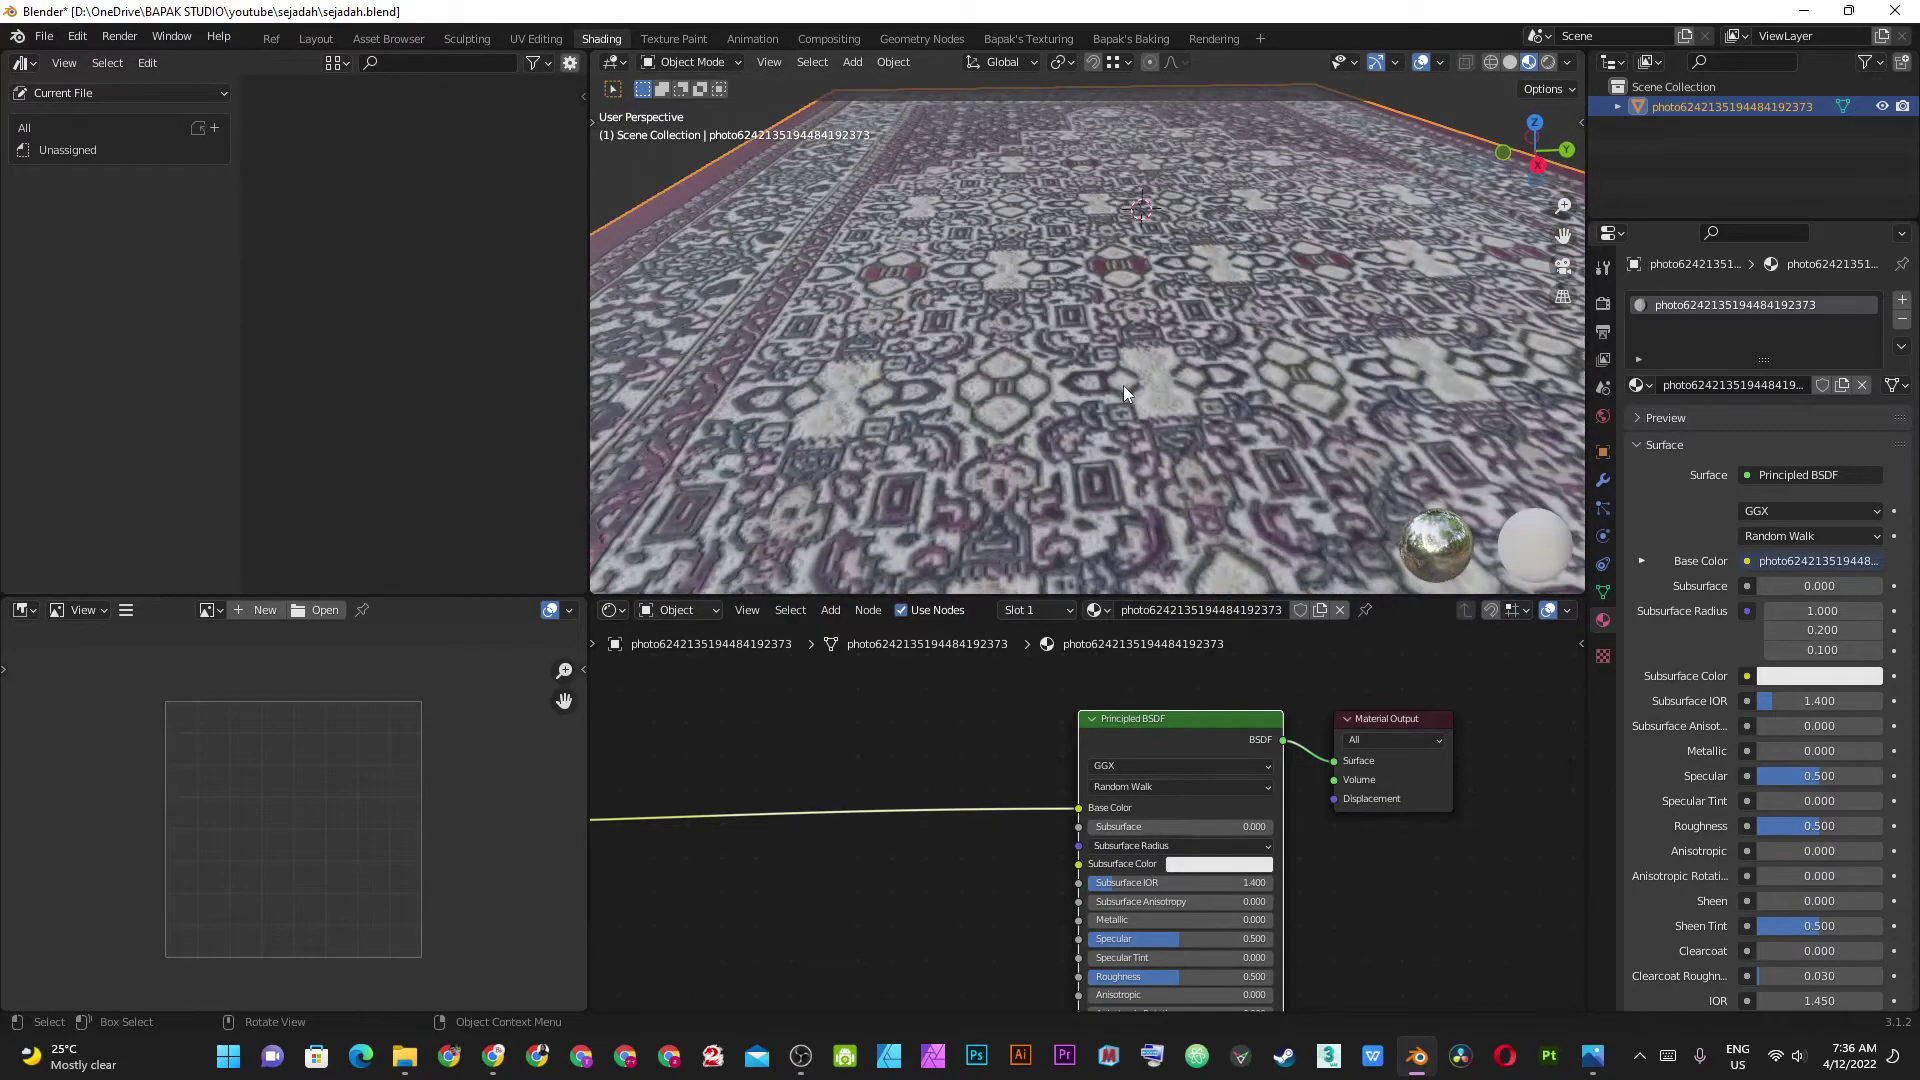
middle_drag(1262, 946, 1300, 786)
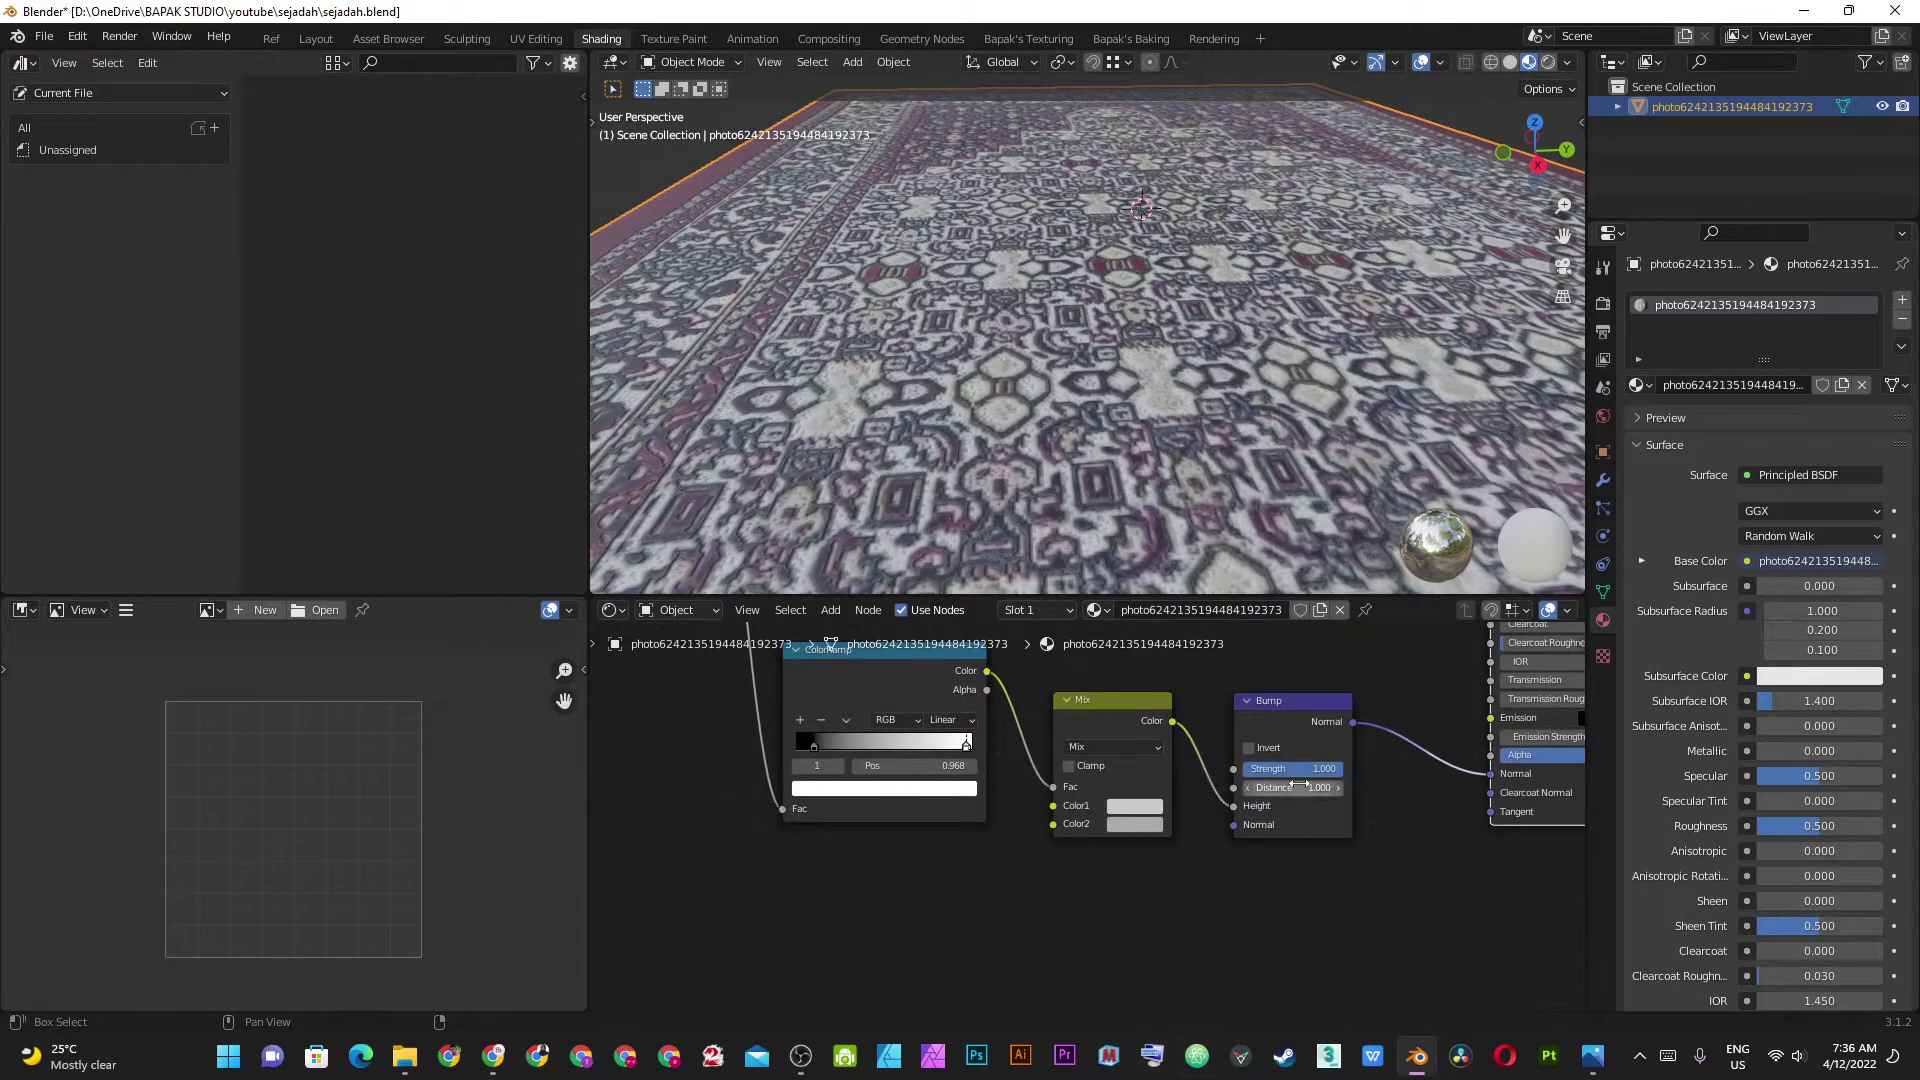
scroll(1090, 815, up, 2)
Set the Bump Strength to 0.5, after first trying 0.1.
double_click(1424, 748)
text(0.1)
key(Return)
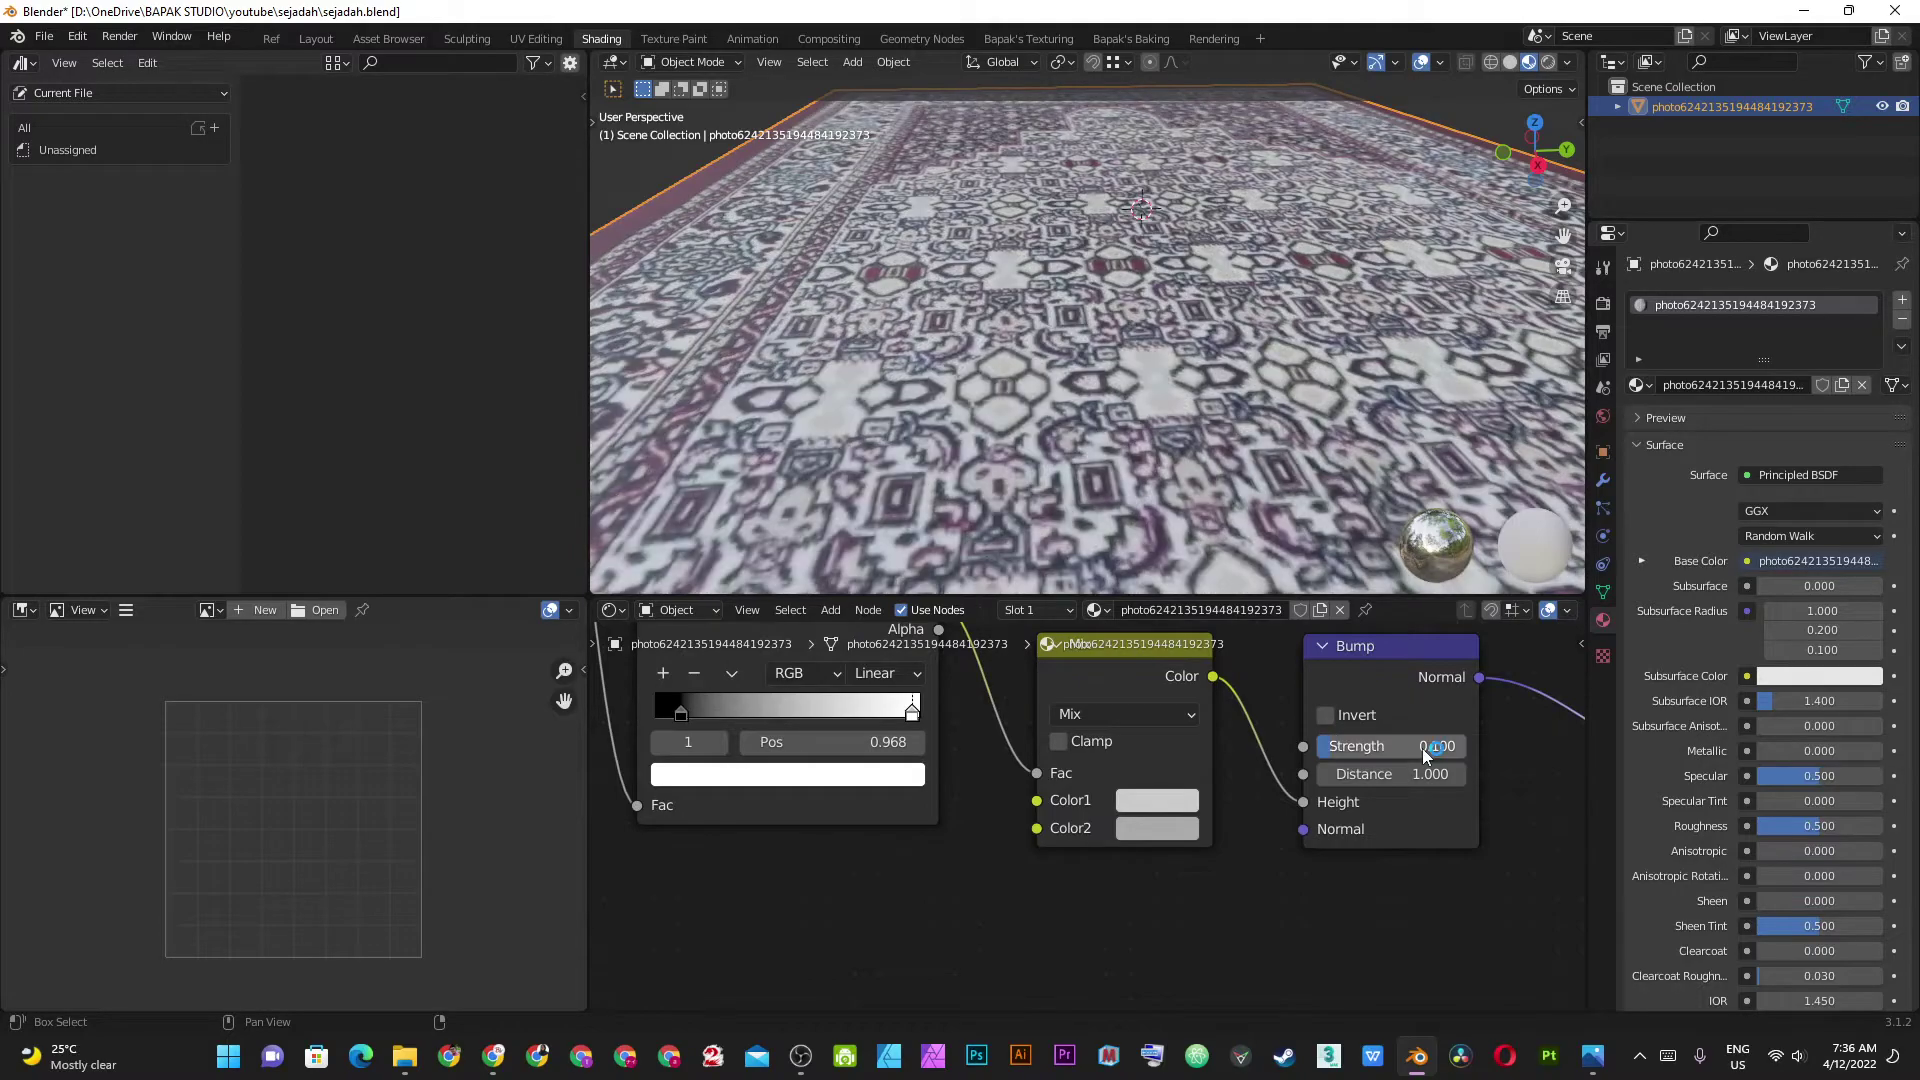
double_click(1372, 745)
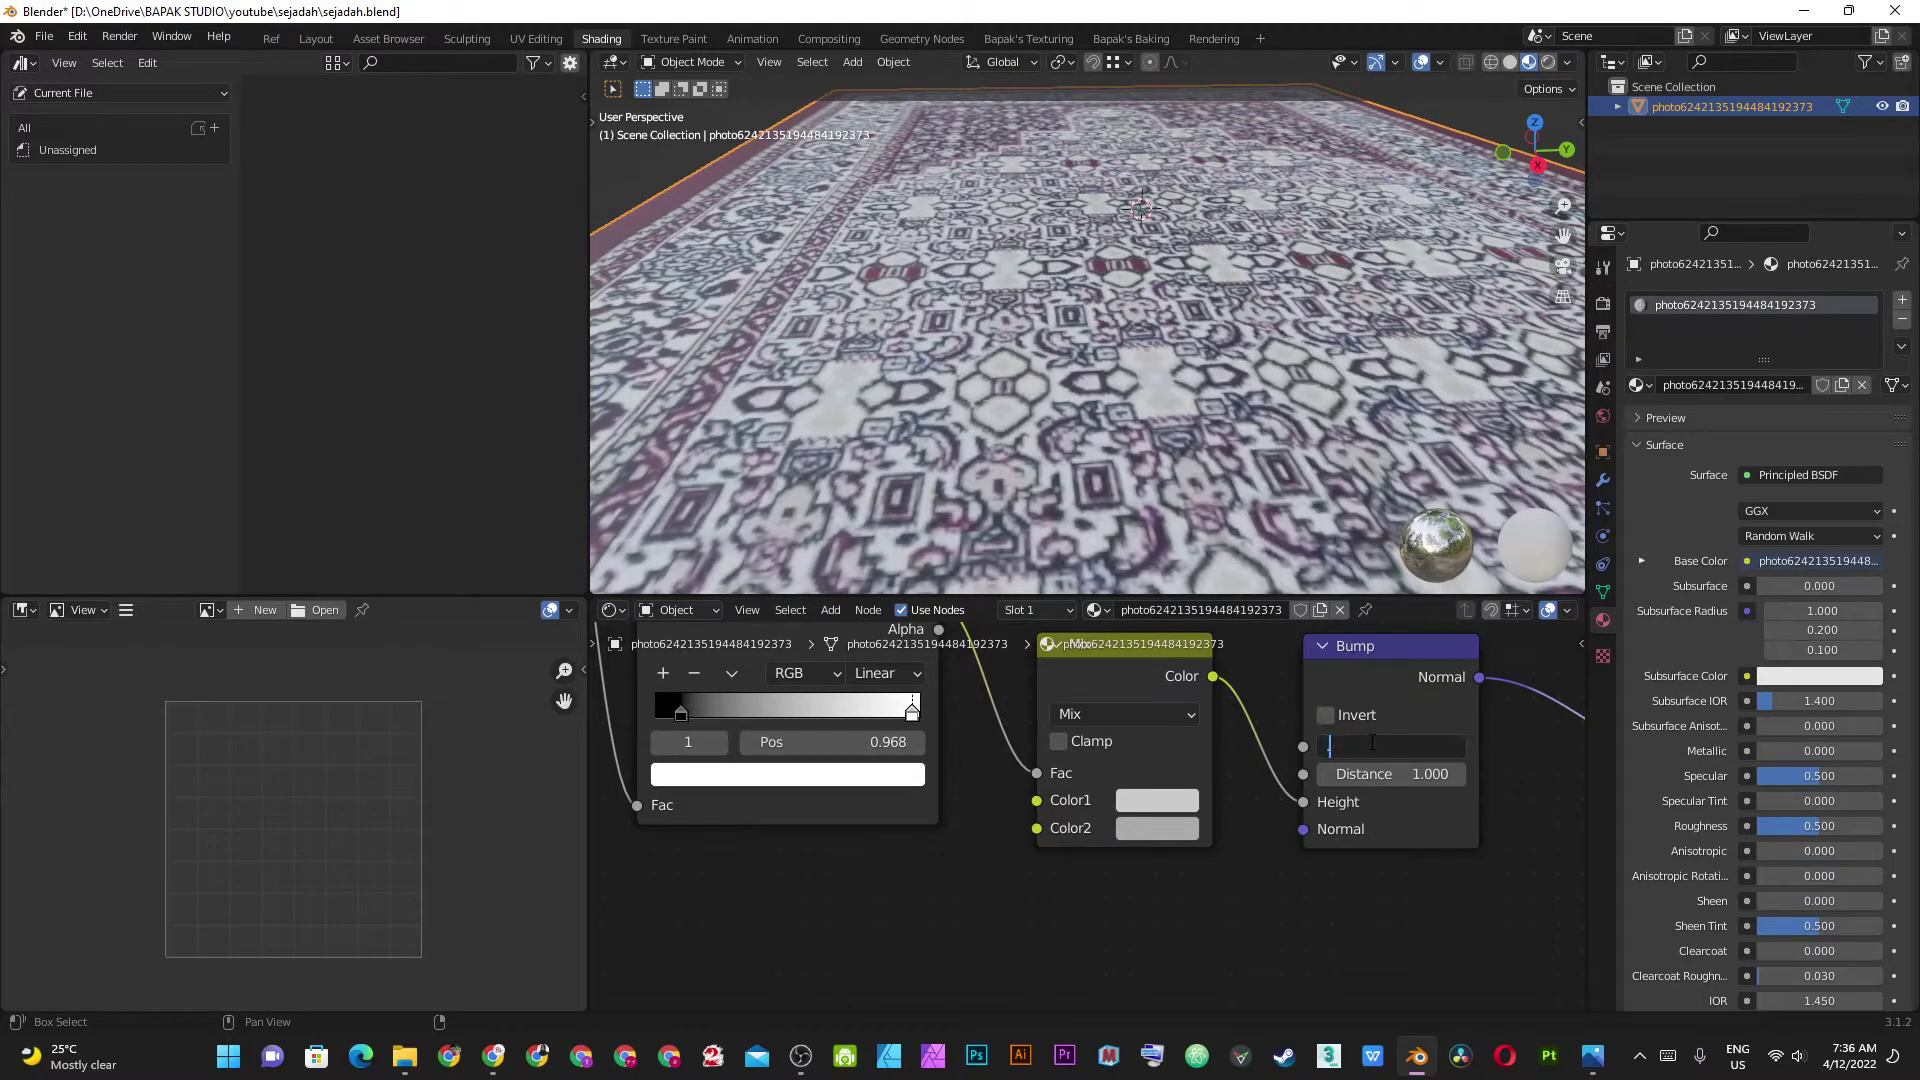
text(0.5)
key(Return)
middle_drag(1150, 420, 1042, 154)
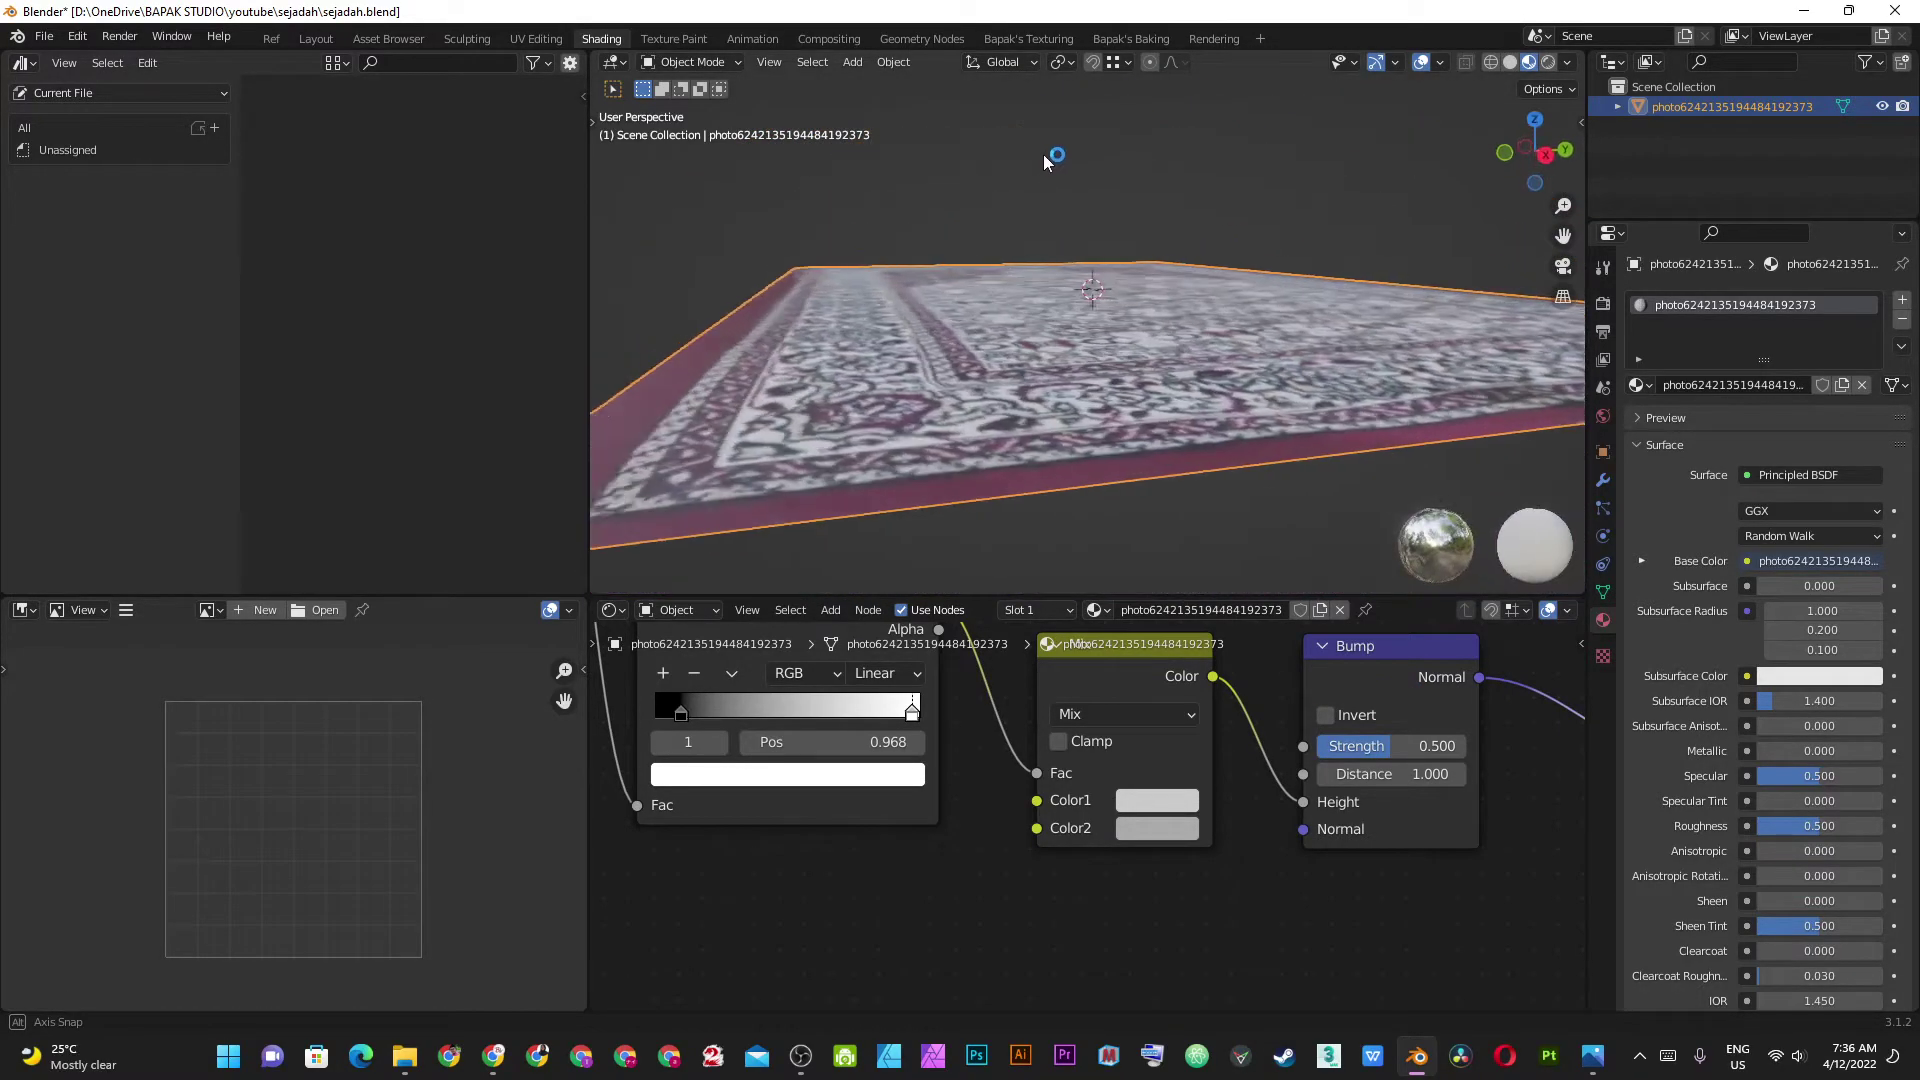
Switch the viewport to Rendered shading with Scene World lighting turned off.
key(z)
click(1366, 201)
scroll(1384, 190, up, 2)
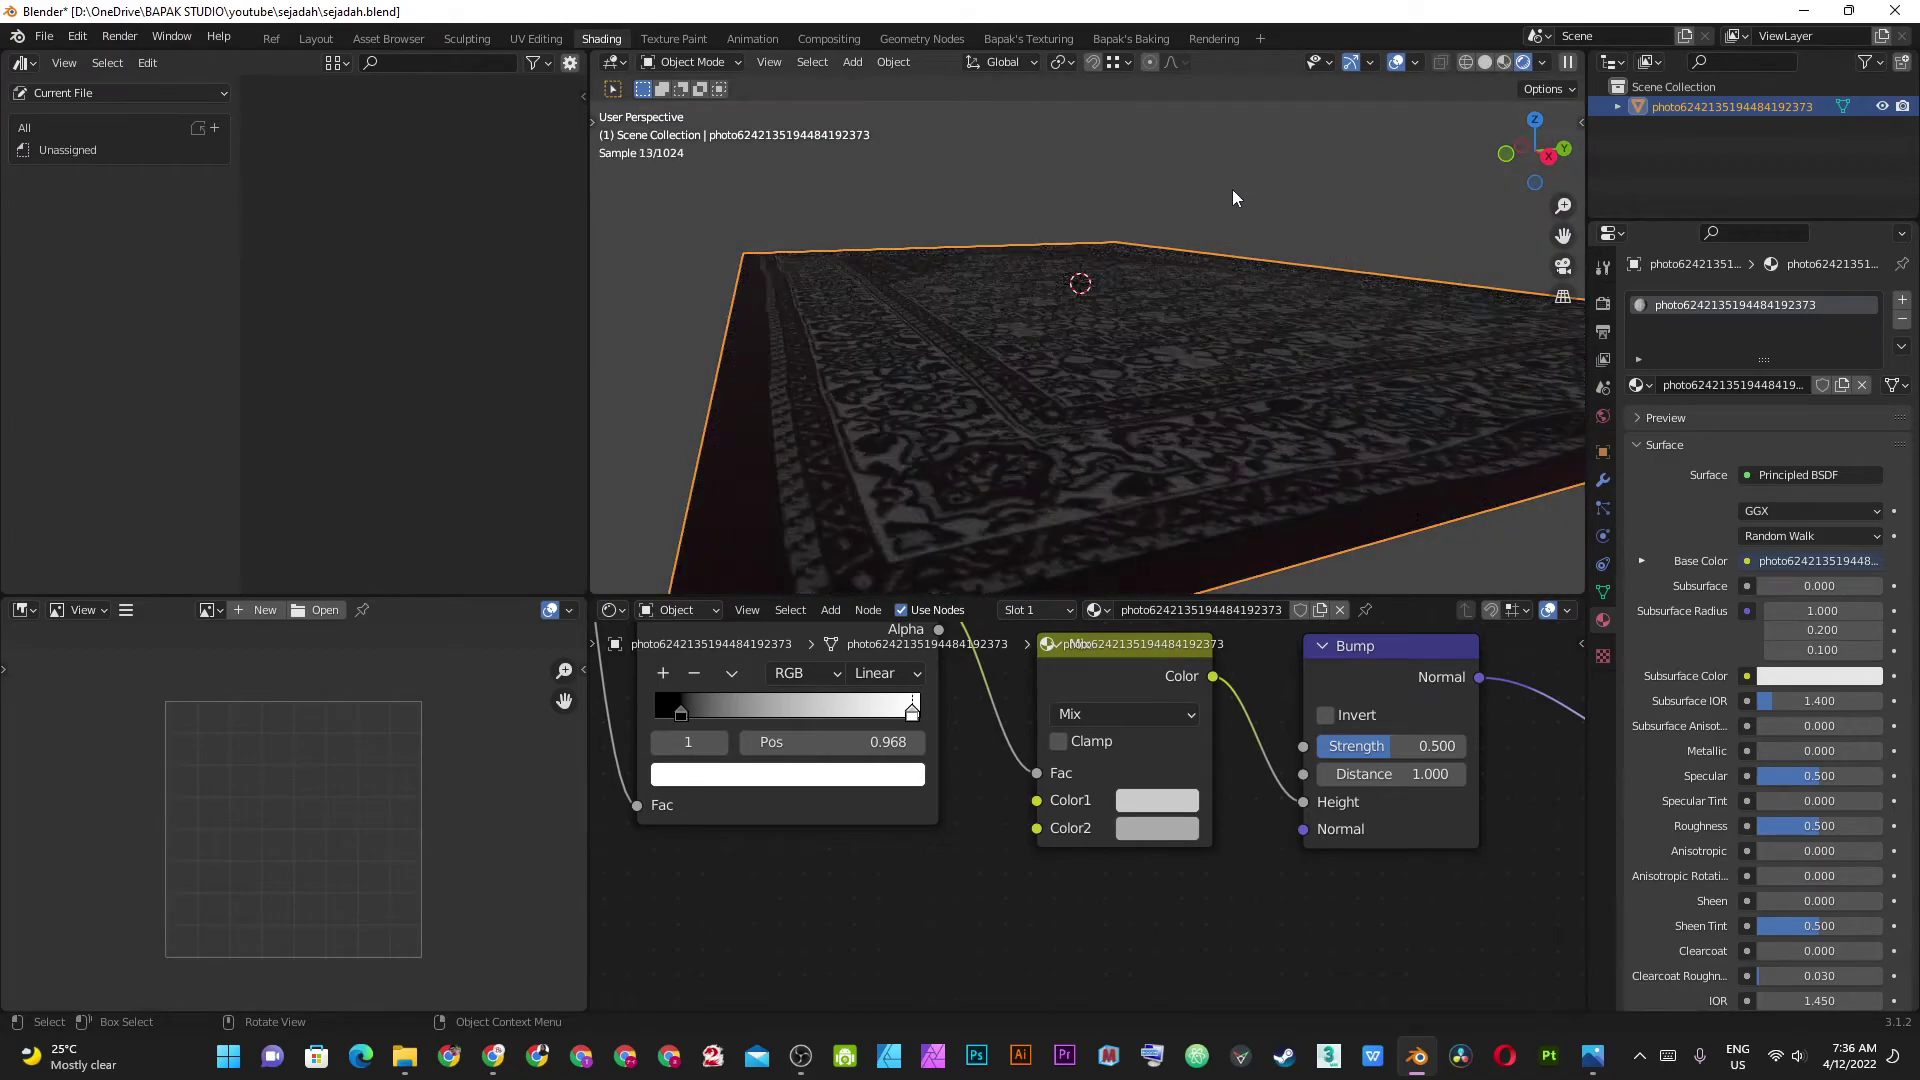
middle_drag(1232, 197, 1156, 276)
click(1542, 62)
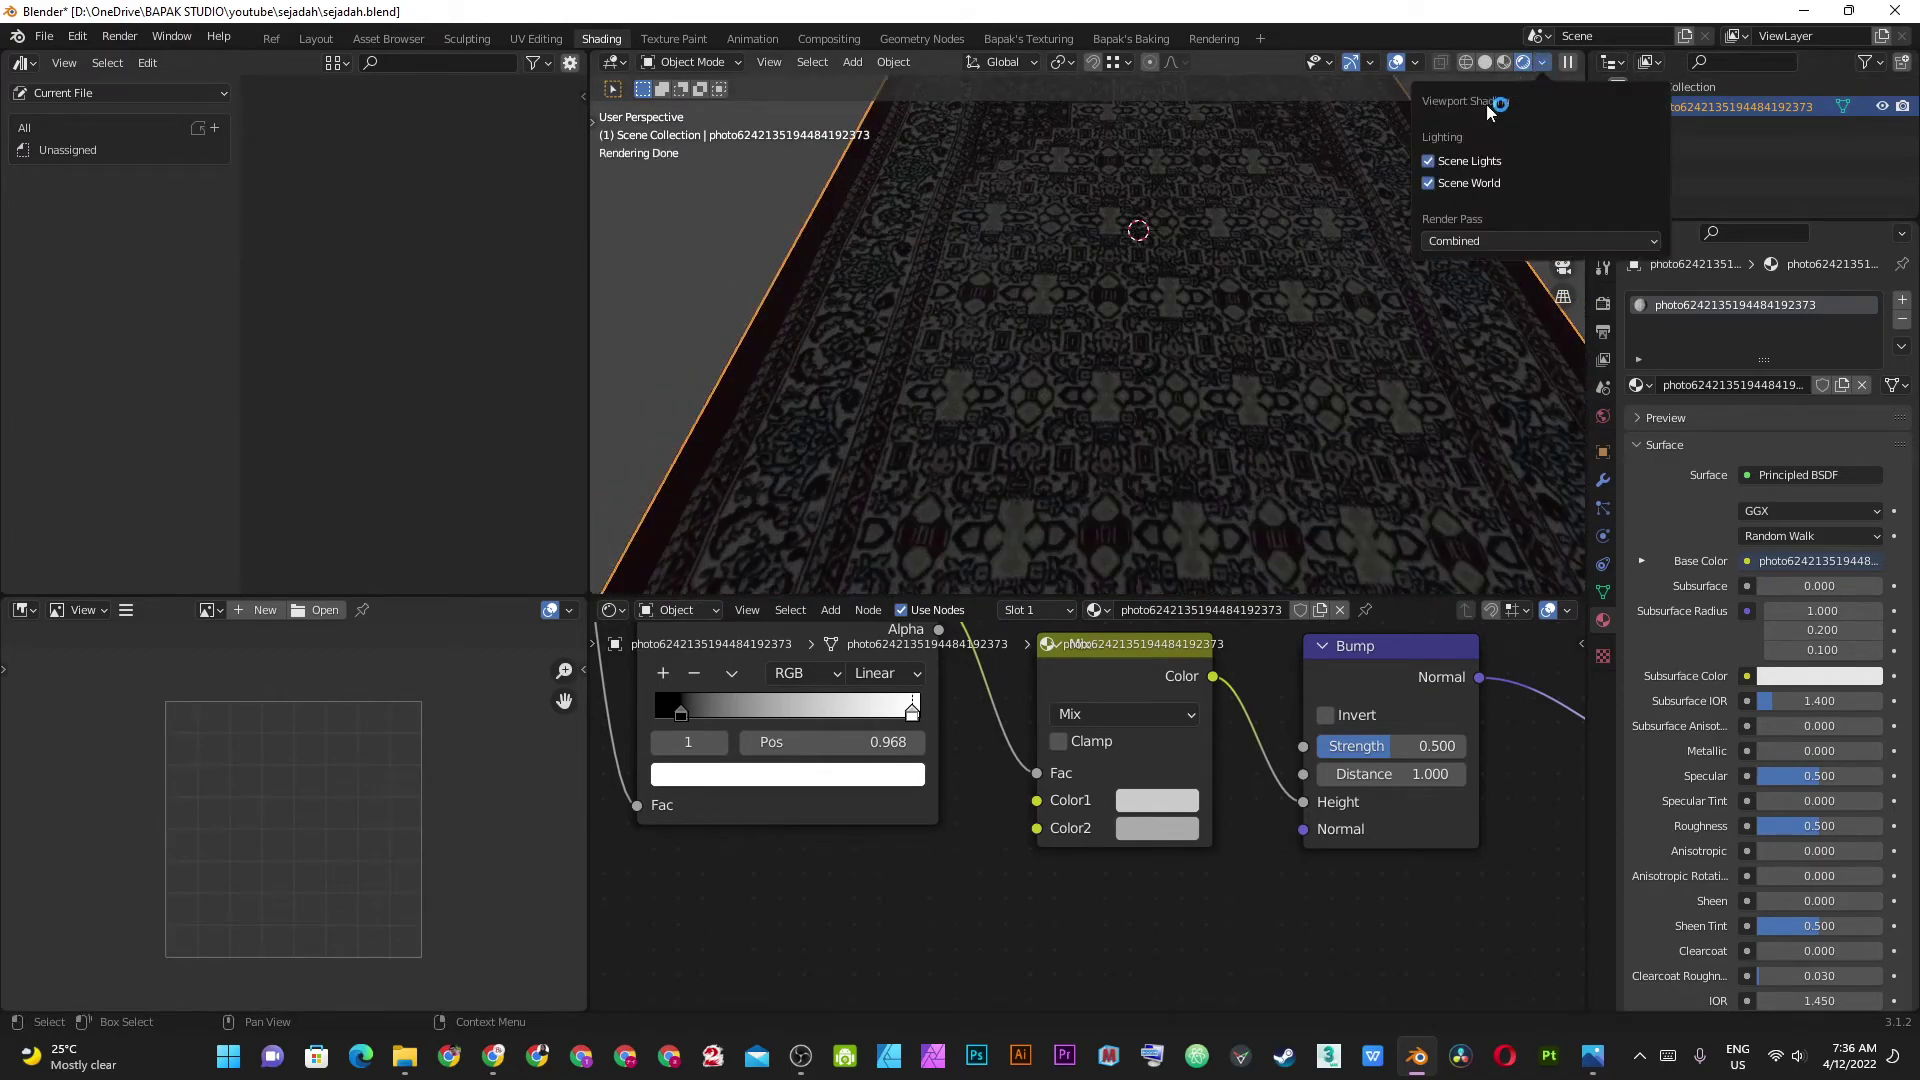
click(1455, 183)
Orbit and zoom out to inspect the whole bump-textured rug.
mouse_move(1180, 280)
middle_down()
mouse_move(1105, 370)
mouse_move(1166, 348)
middle_up()
scroll(1145, 437, up, 3)
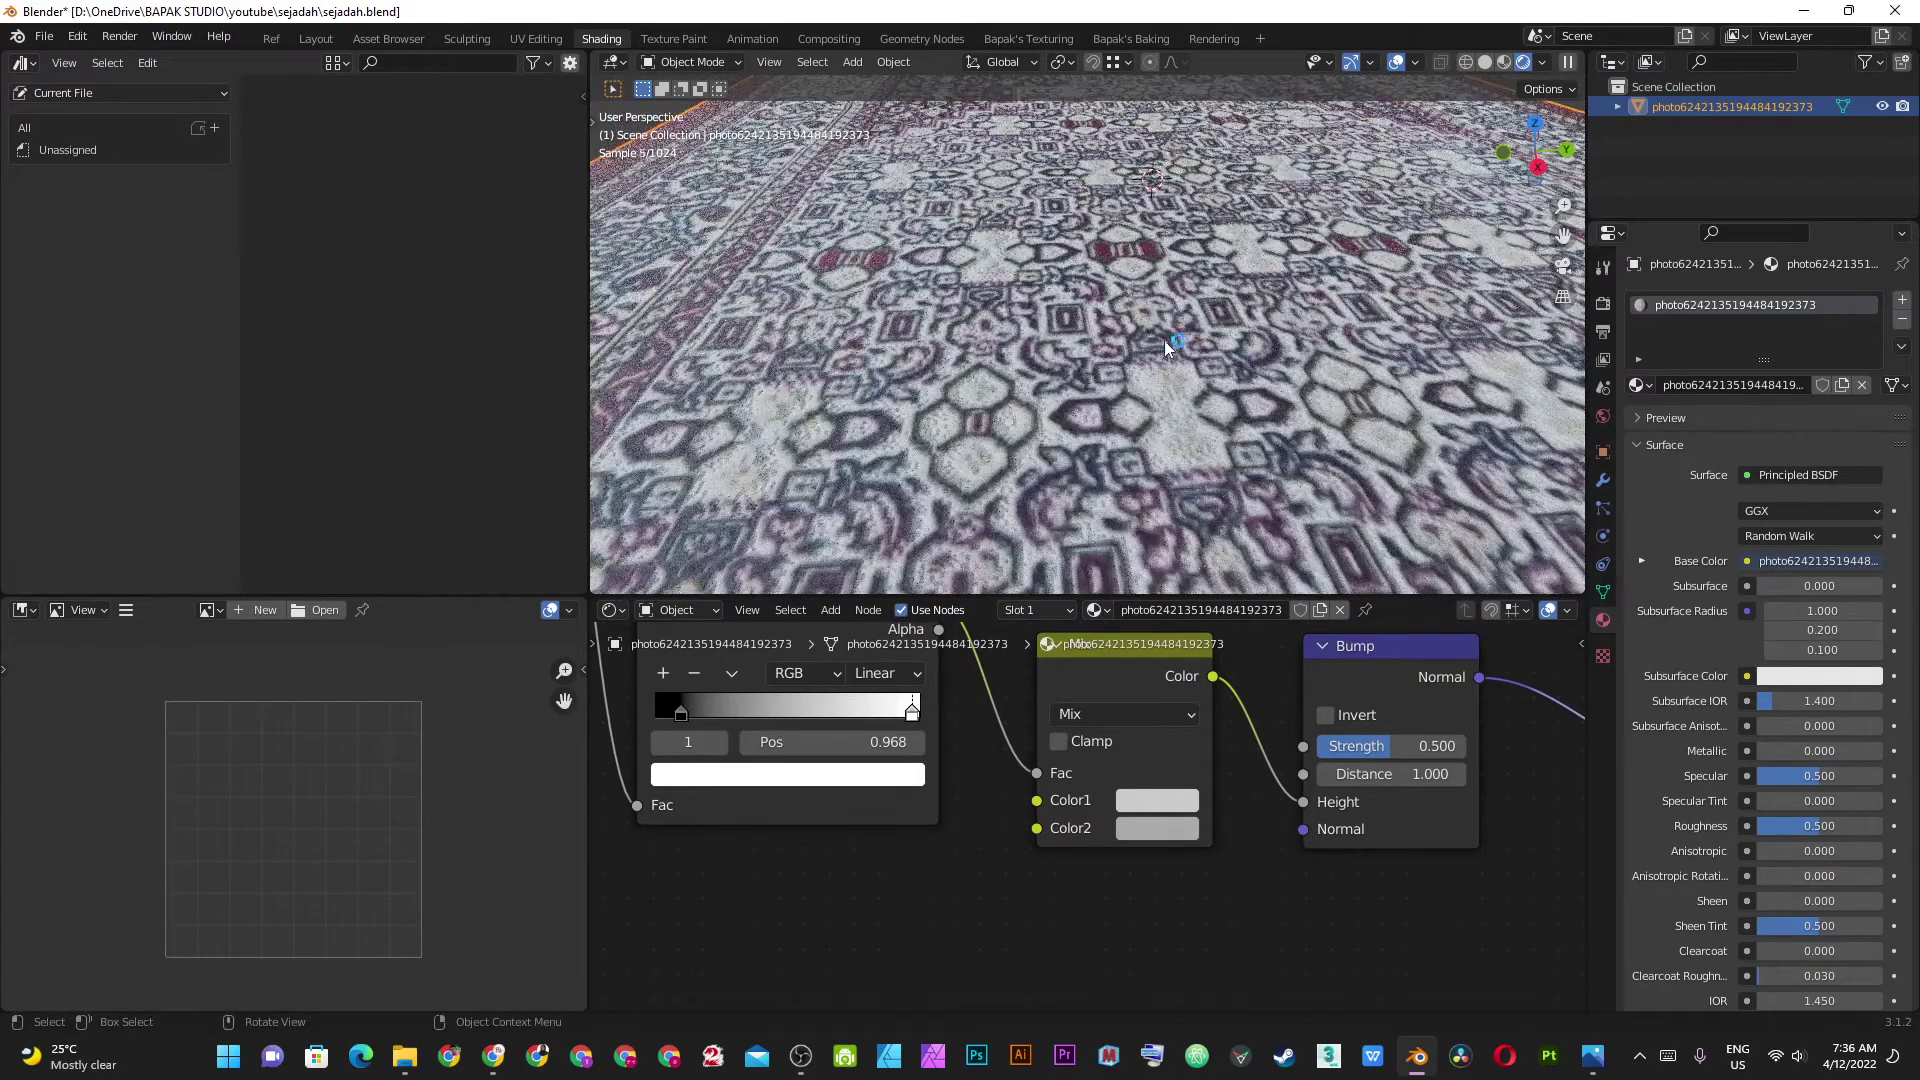
scroll(1186, 308, down, 5)
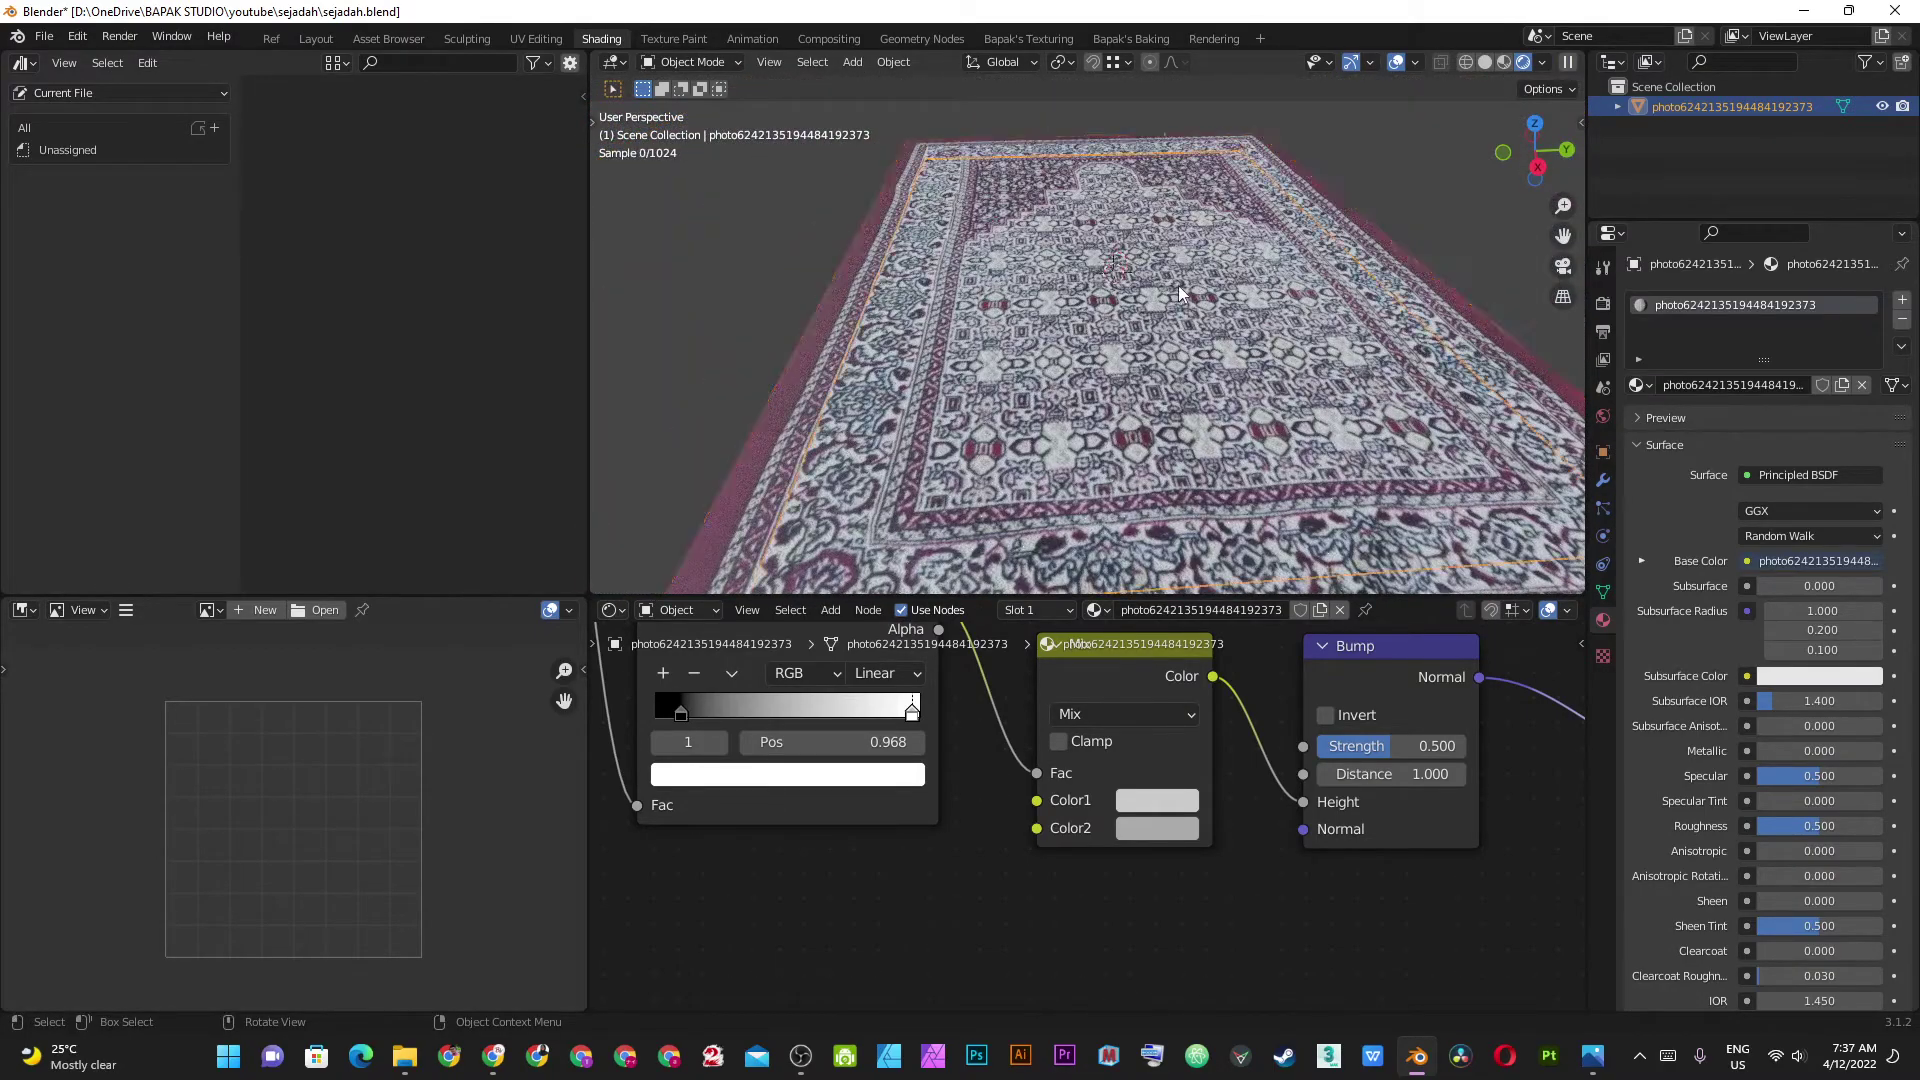
scroll(1180, 282, down, 4)
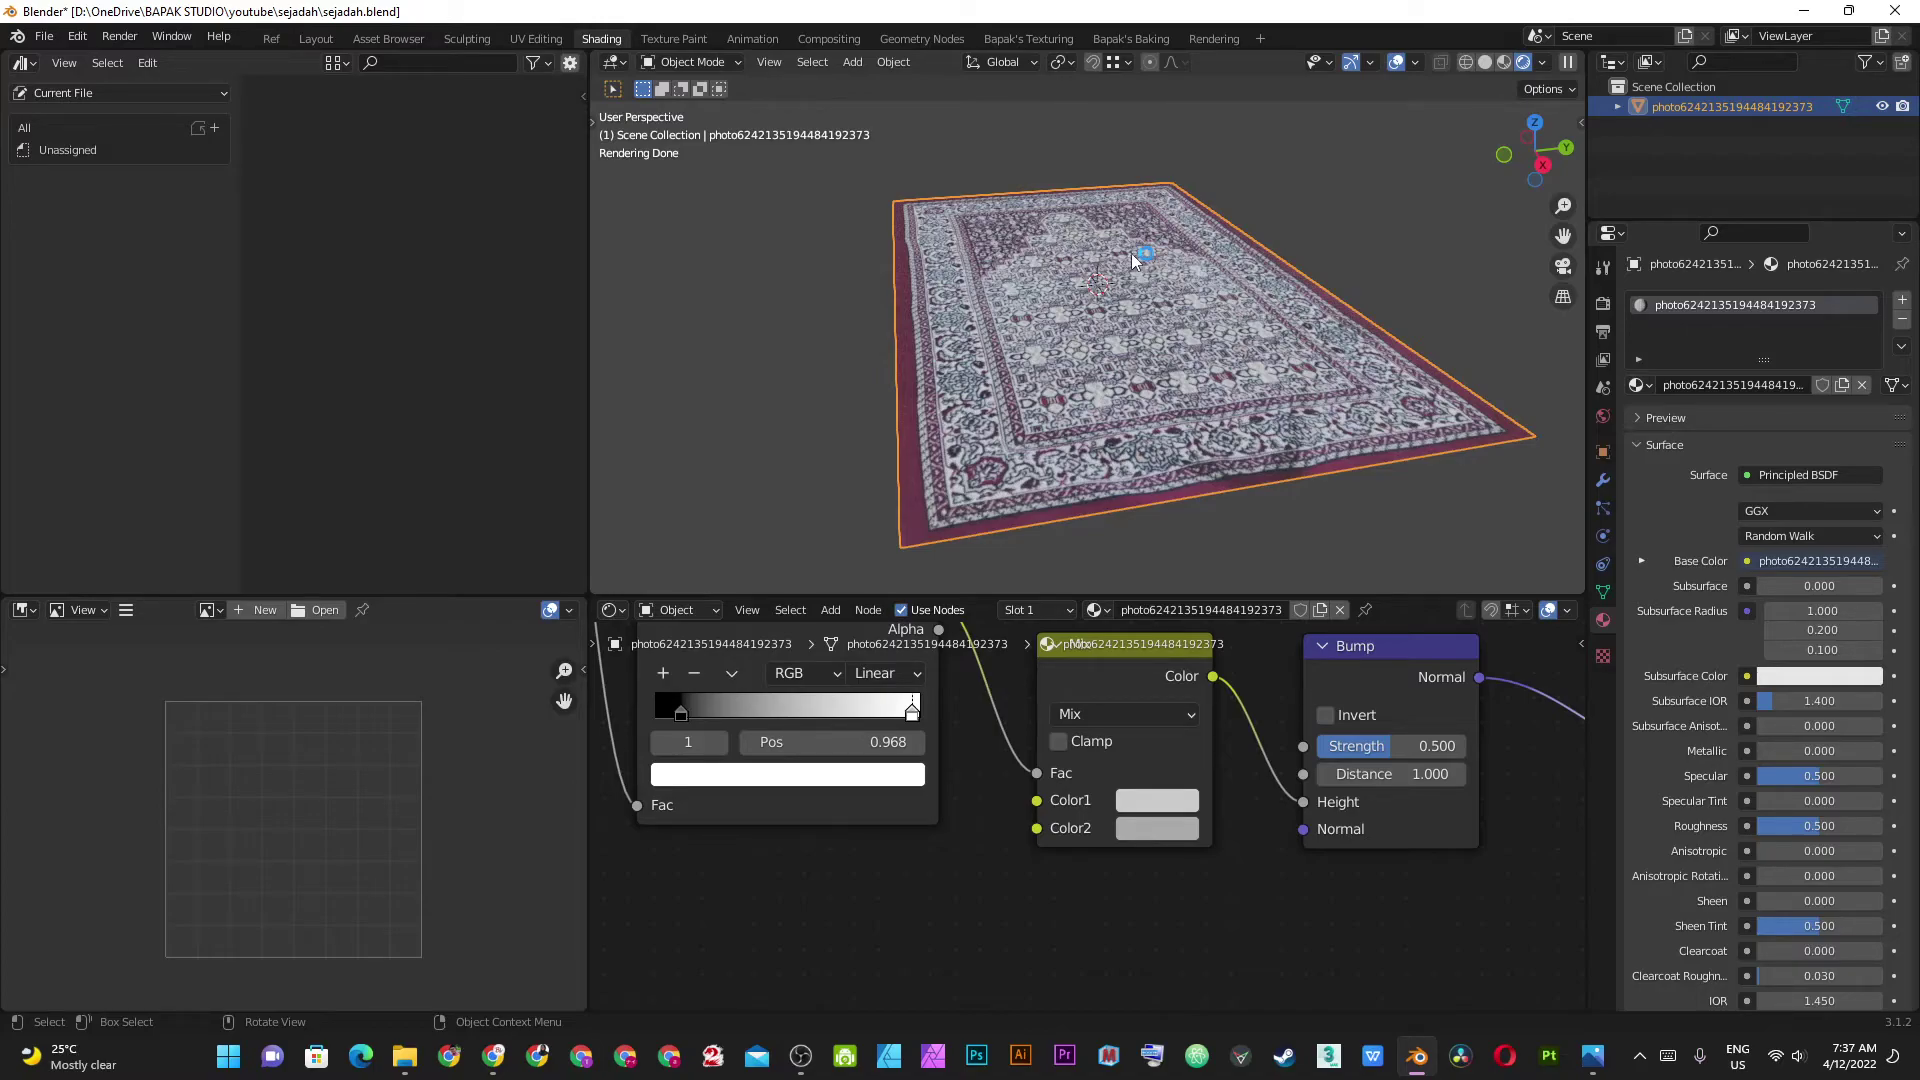
scroll(1101, 783, down, 3)
shift+scroll(1101, 782, up, 3)
shift+scroll(1101, 783, up, 3)
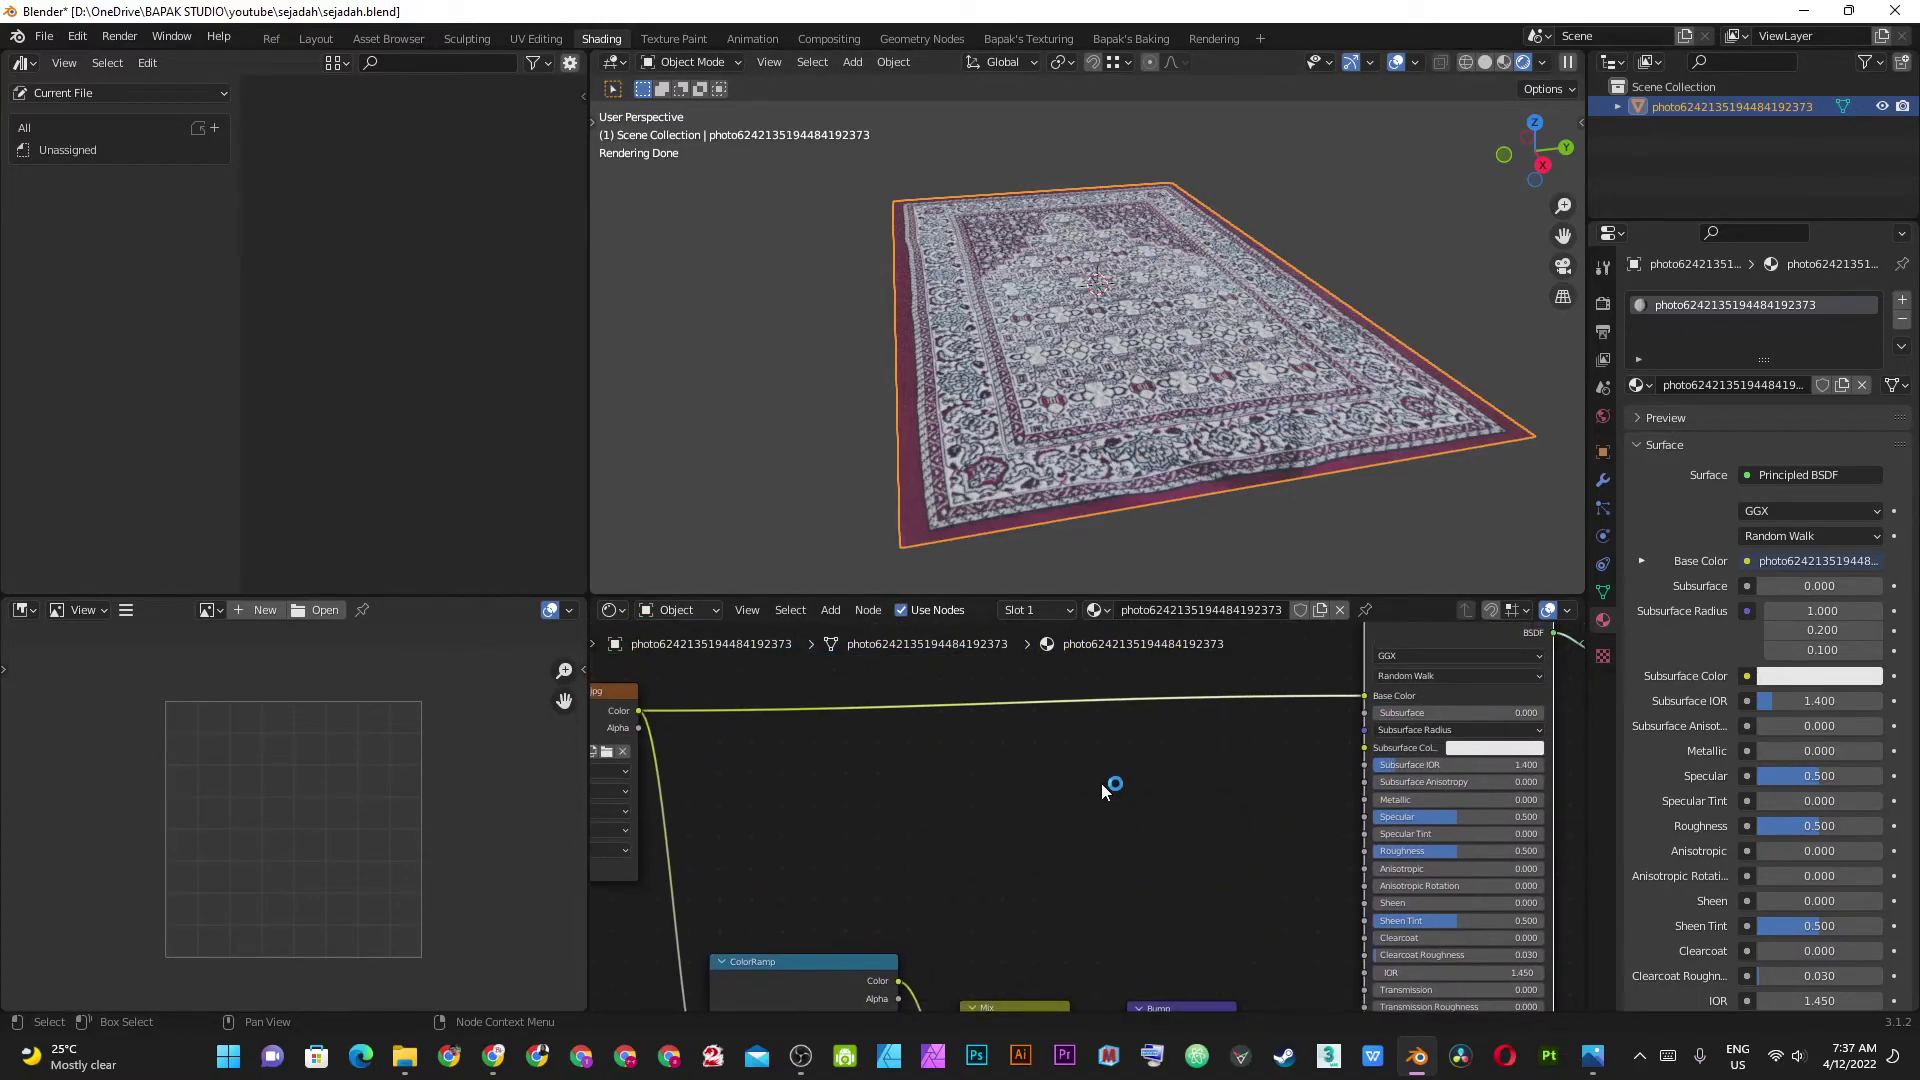
scroll(1101, 783, down, 2)
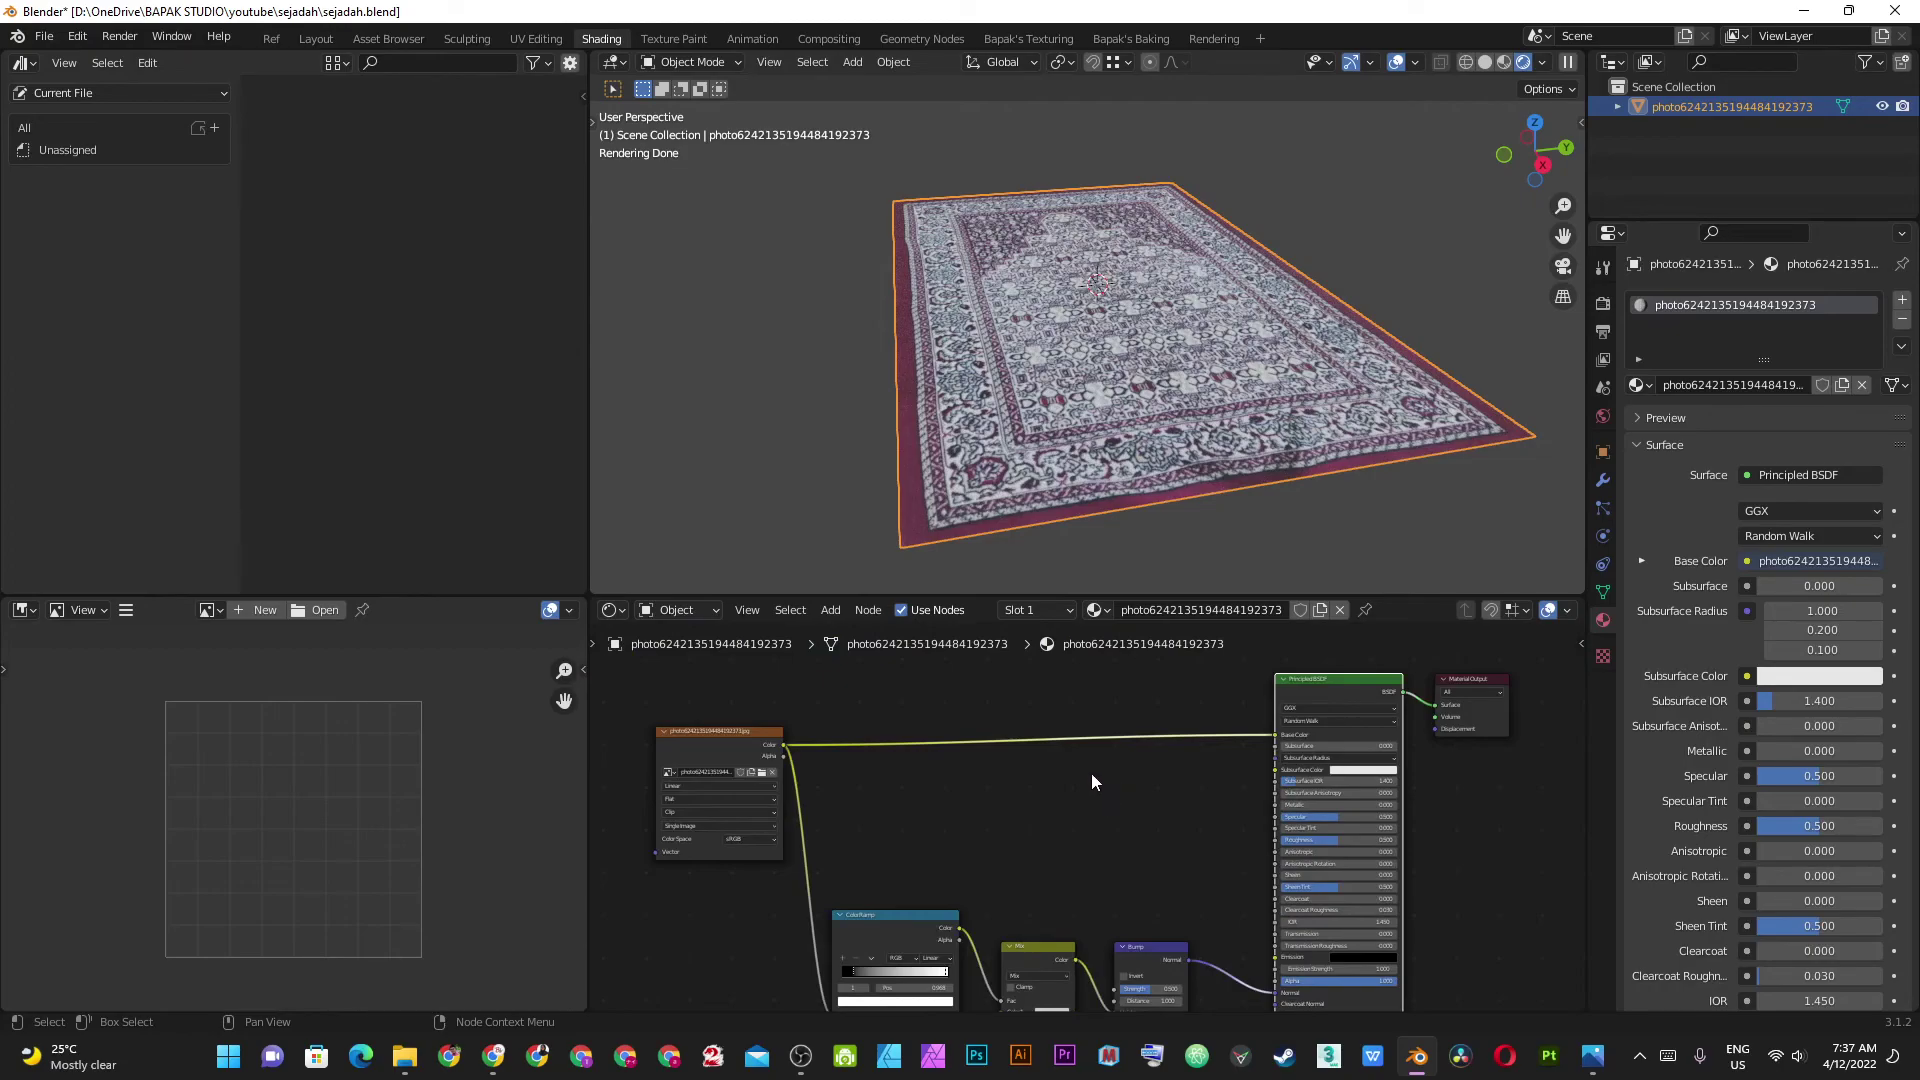